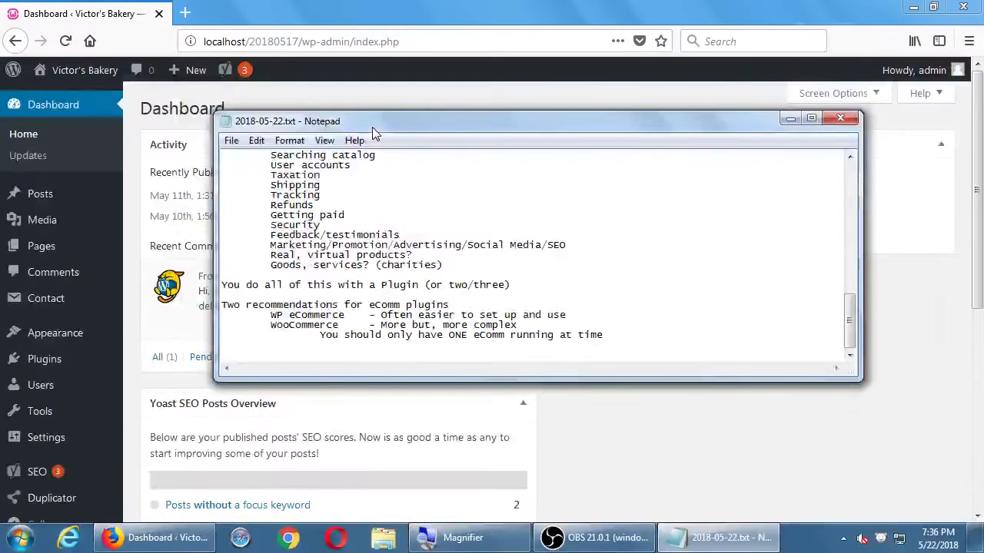
# Step: Search the Add Plugins directory for 'wp ecommerce' to list WooCommerce and WP eCommerce
pyautogui.hotkey('alt', 'Tab')
pyautogui.moveTo(23, 347)
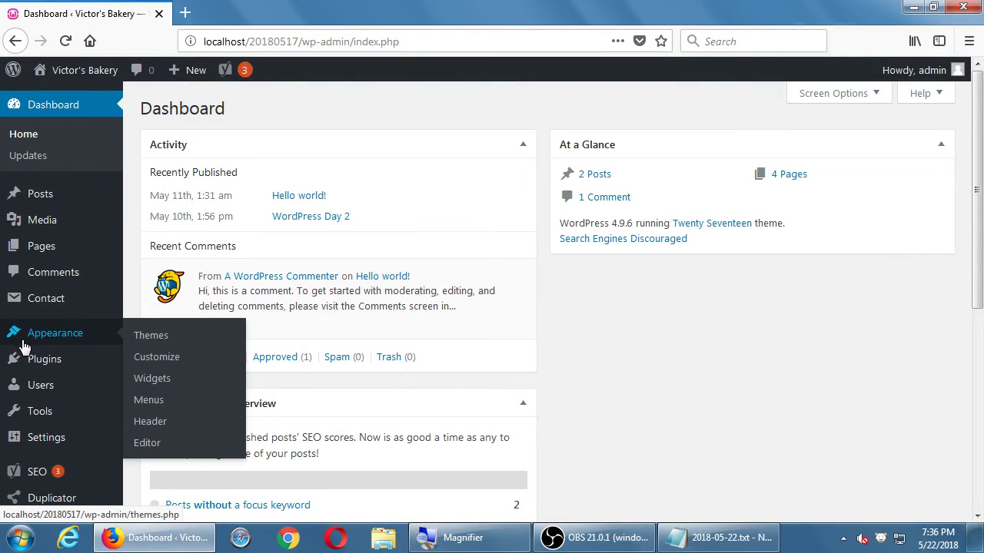
pyautogui.moveTo(45, 370)
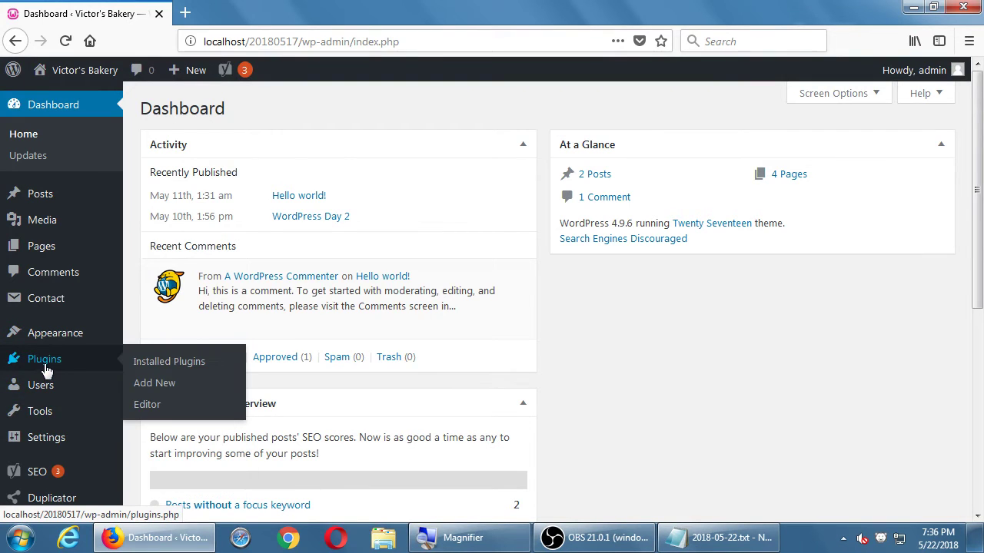
pyautogui.click(172, 384)
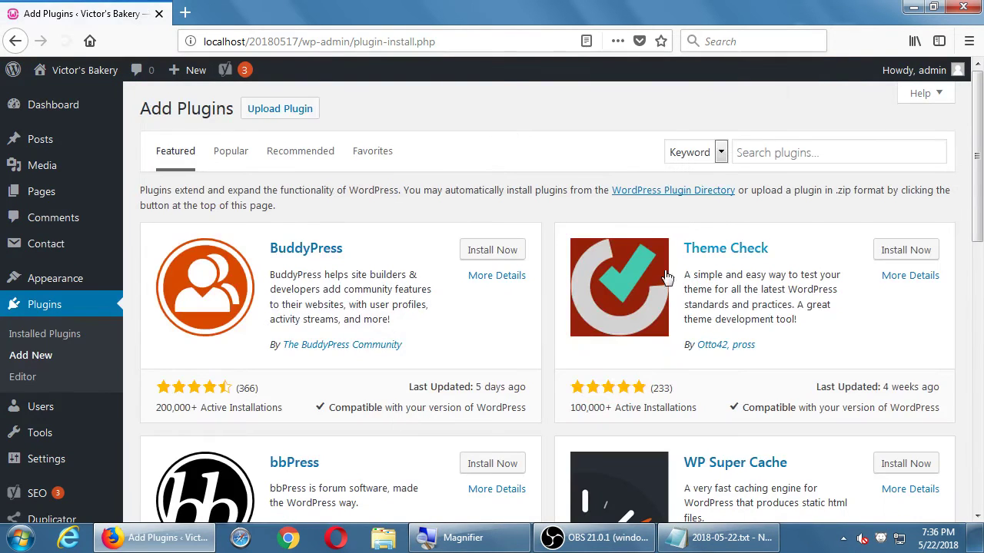
pyautogui.click(760, 155)
pyautogui.write('wp ecommer')
pyautogui.press('BackSpace')
pyautogui.press('BackSpace')
pyautogui.write('erce')
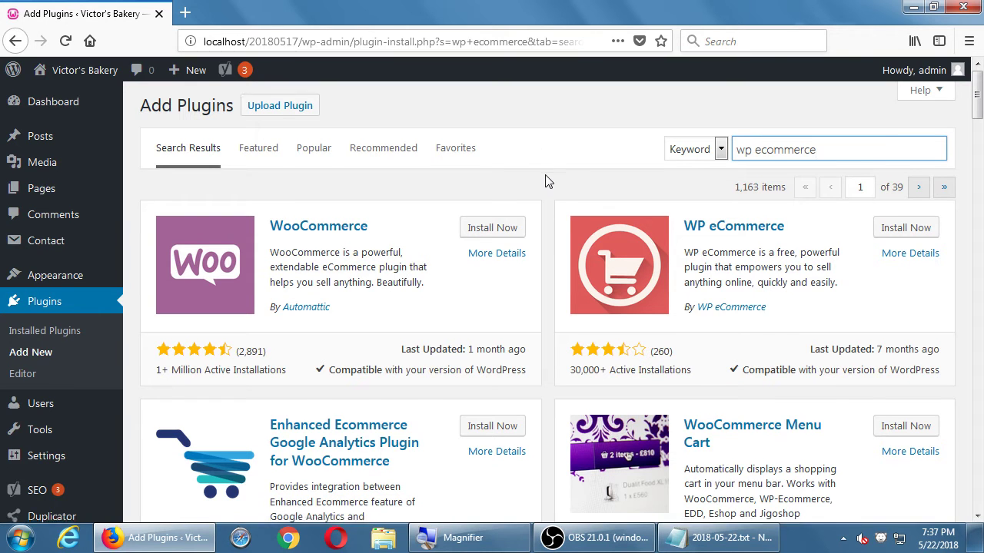
pyautogui.scroll(-2, 541, 161)
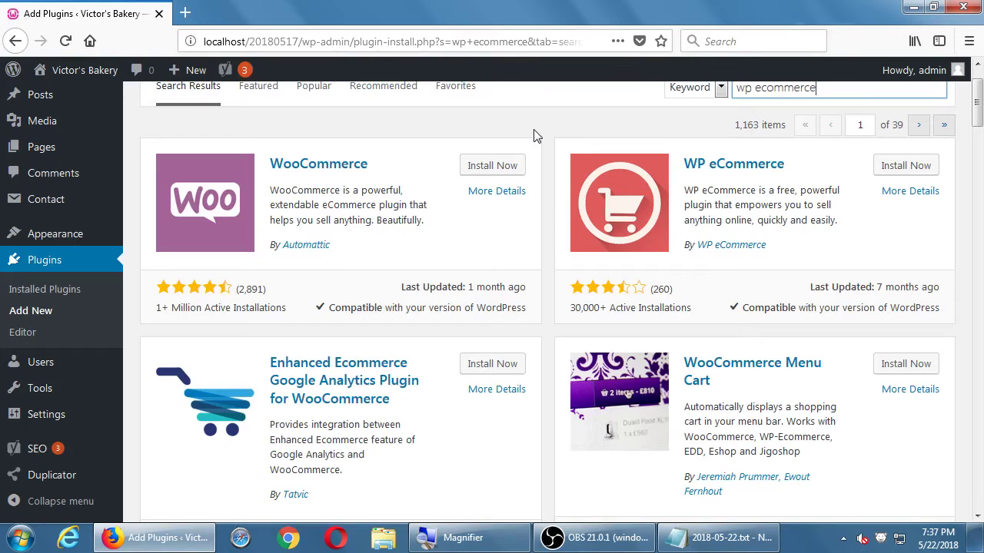
pyautogui.click(543, 136)
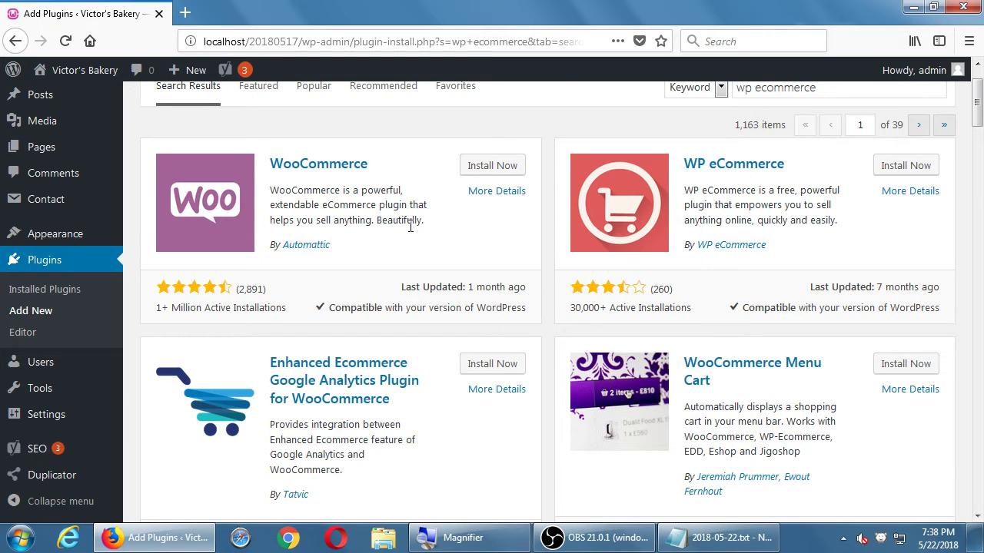
pyautogui.click(505, 197)
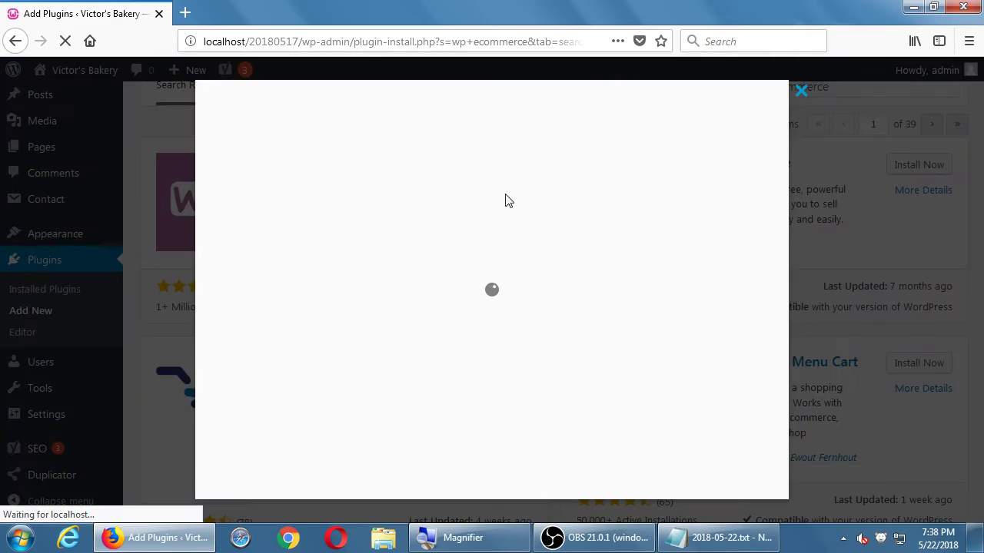
pyautogui.scroll(-5, 611, 319)
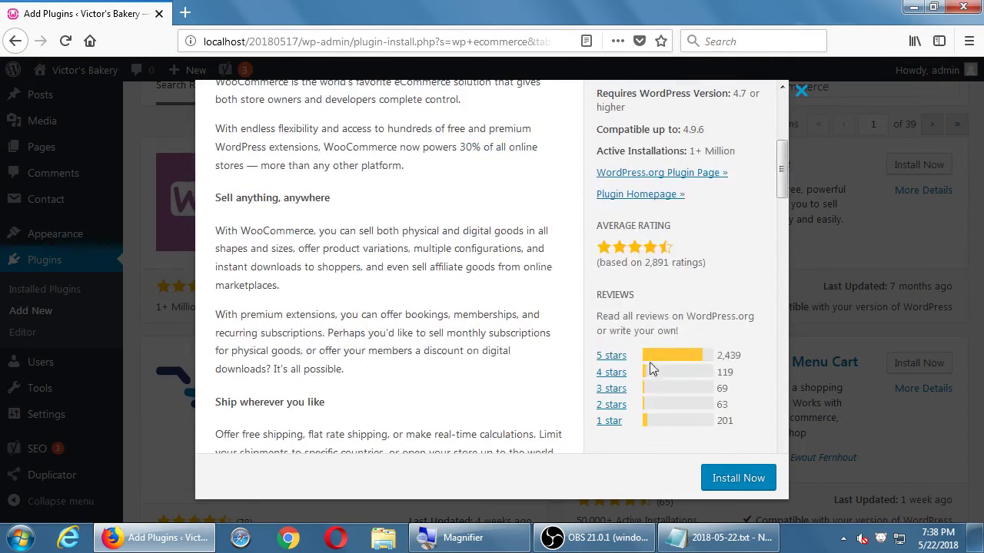
pyautogui.scroll(5, 695, 367)
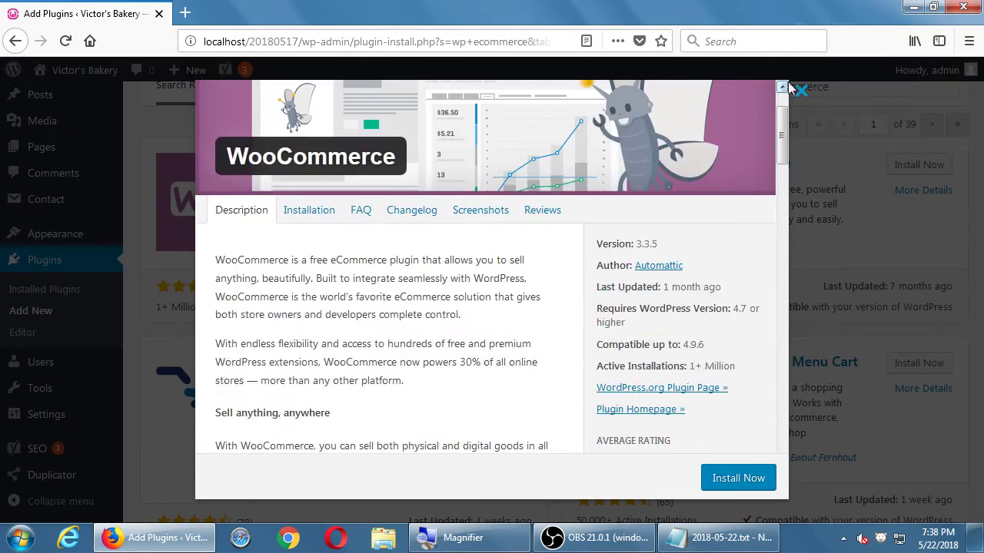
pyautogui.click(800, 92)
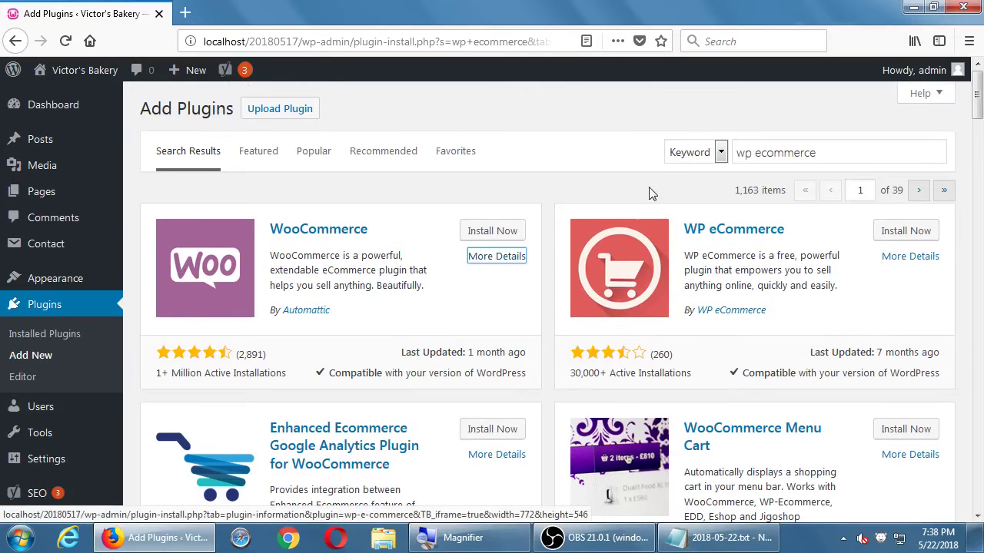
pyautogui.click(694, 153)
pyautogui.click(607, 167)
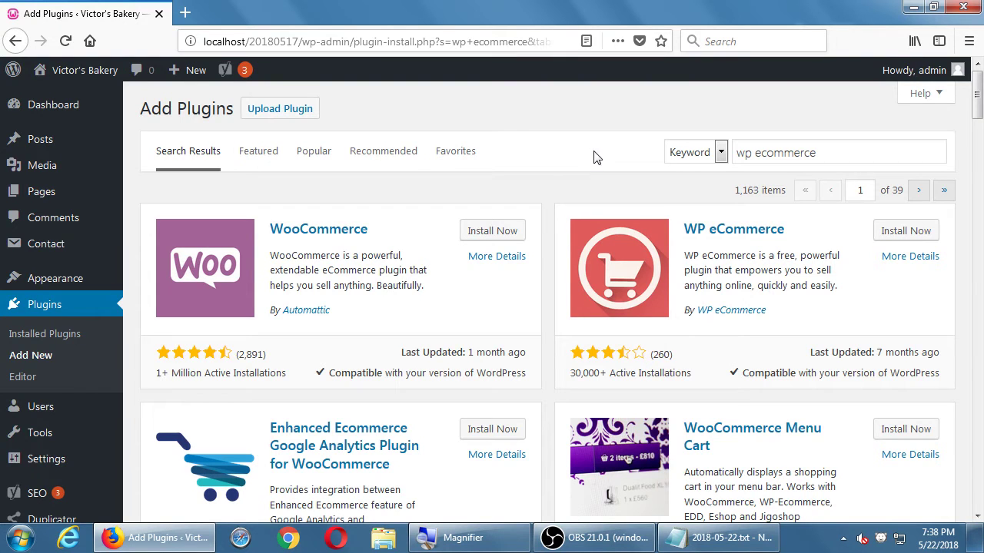
pyautogui.click(313, 152)
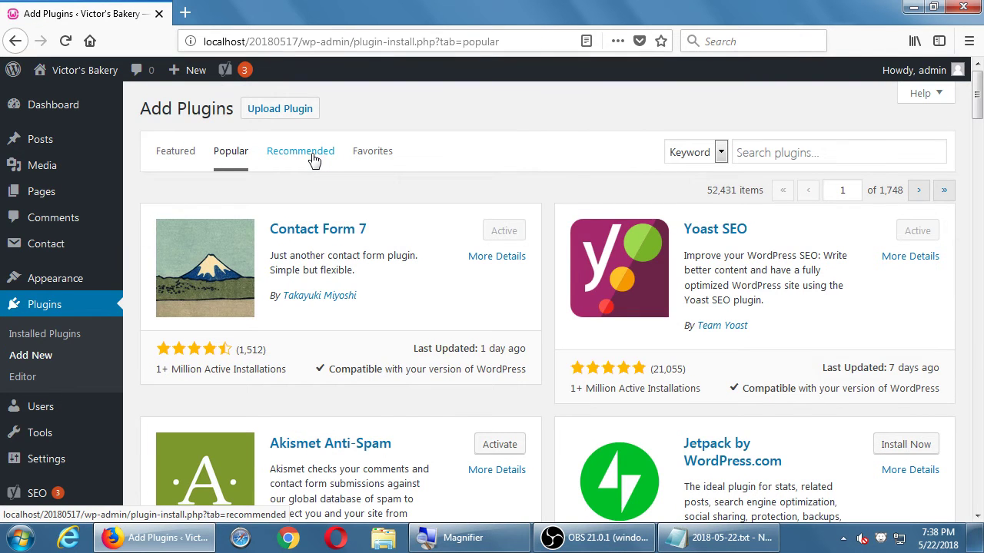
pyautogui.click(315, 159)
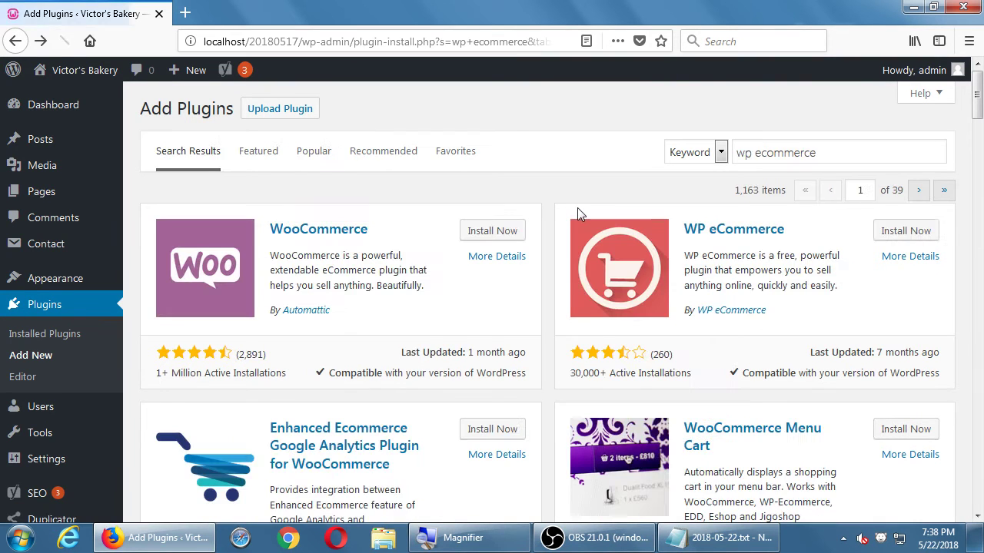
pyautogui.scroll(-2, 562, 188)
pyautogui.scroll(-2, 560, 190)
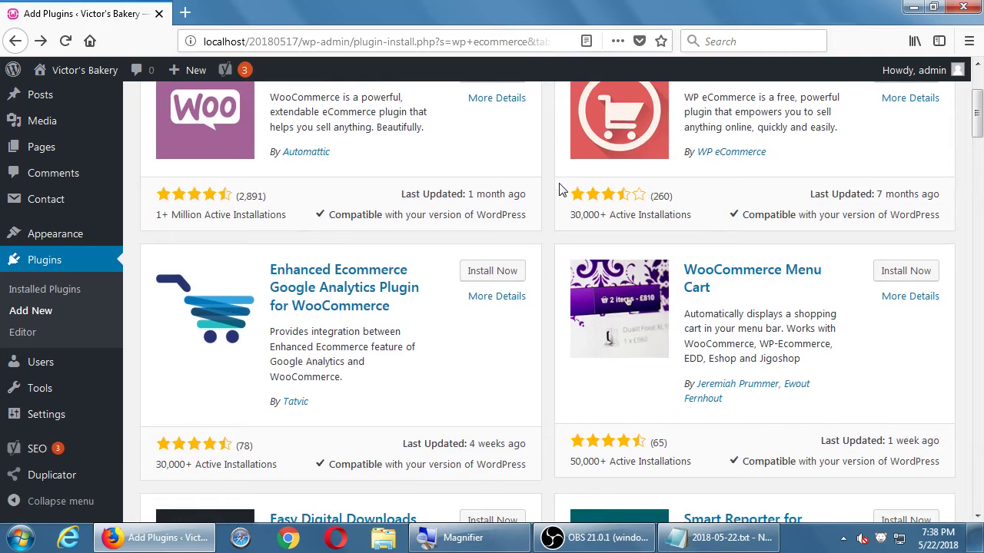
pyautogui.scroll(-5, 560, 190)
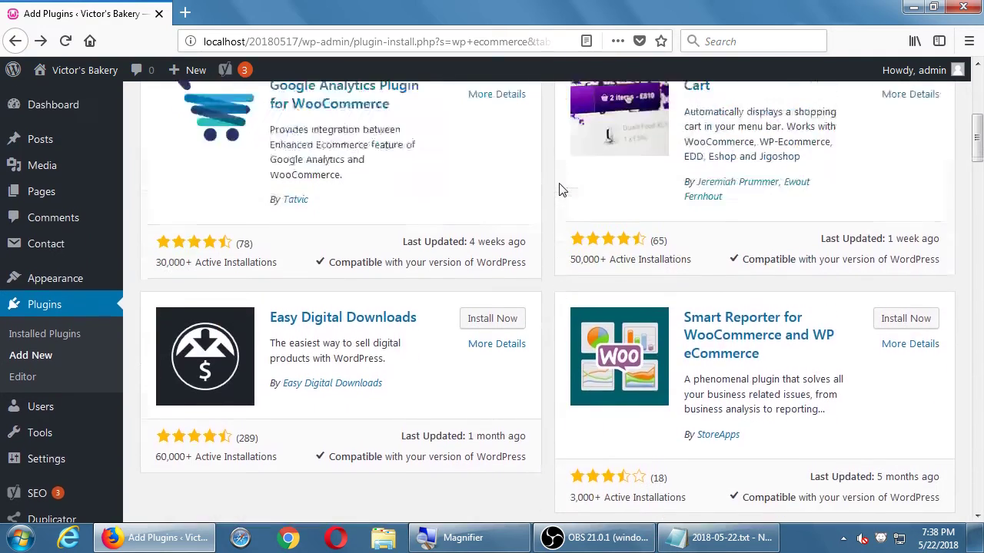
pyautogui.scroll(9, 560, 190)
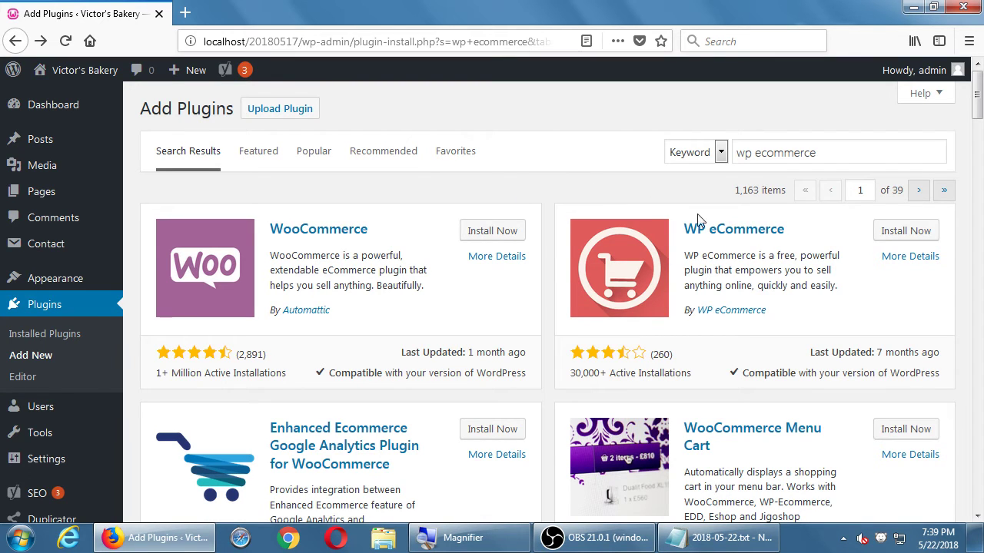
# Step: Install the WP eCommerce plugin from its card and activate it
pyautogui.click(917, 239)
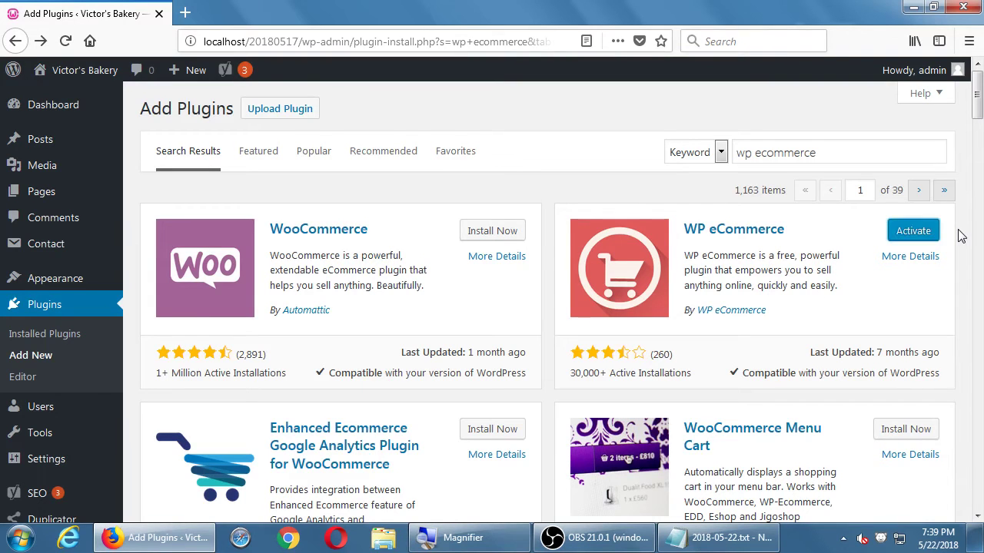
pyautogui.click(921, 230)
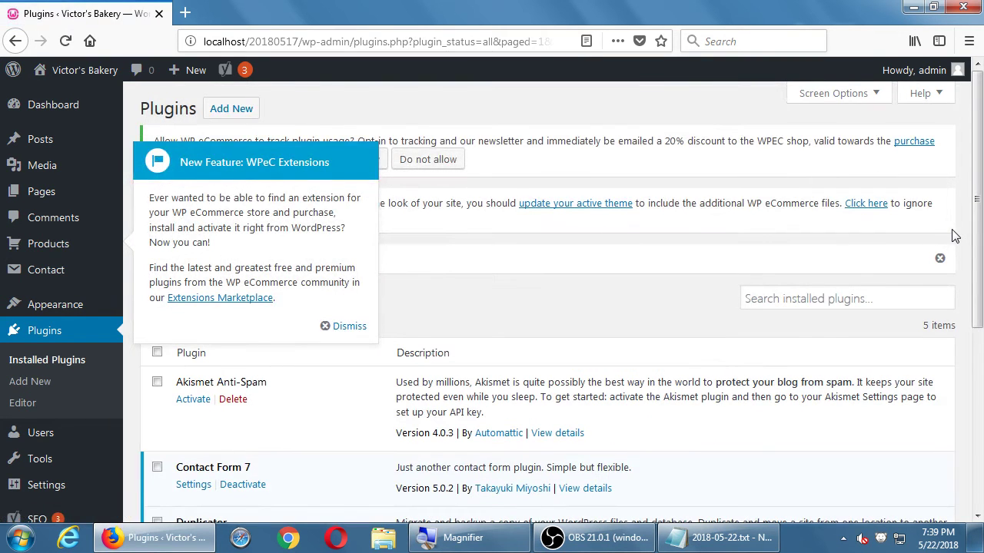
pyautogui.click(343, 326)
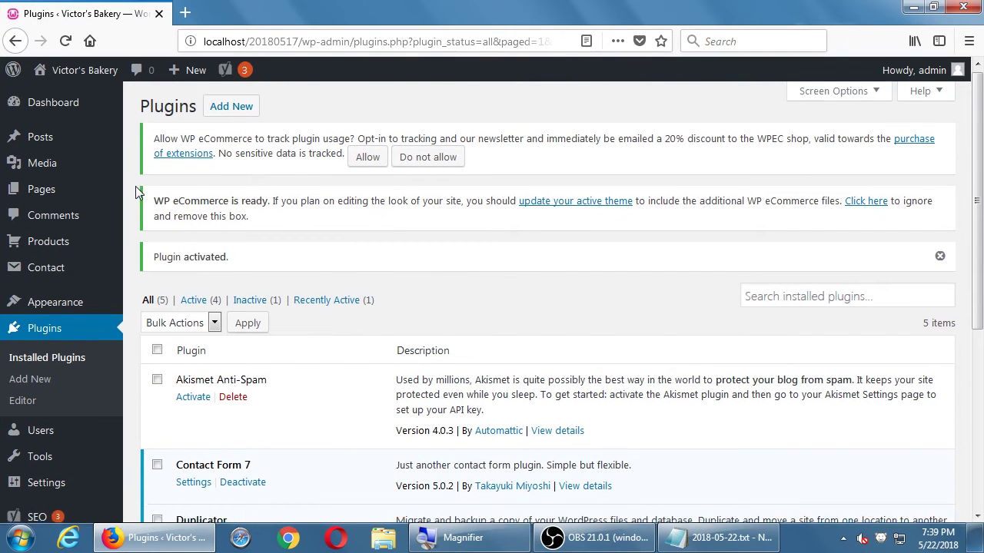
pyautogui.scroll(-3, 135, 186)
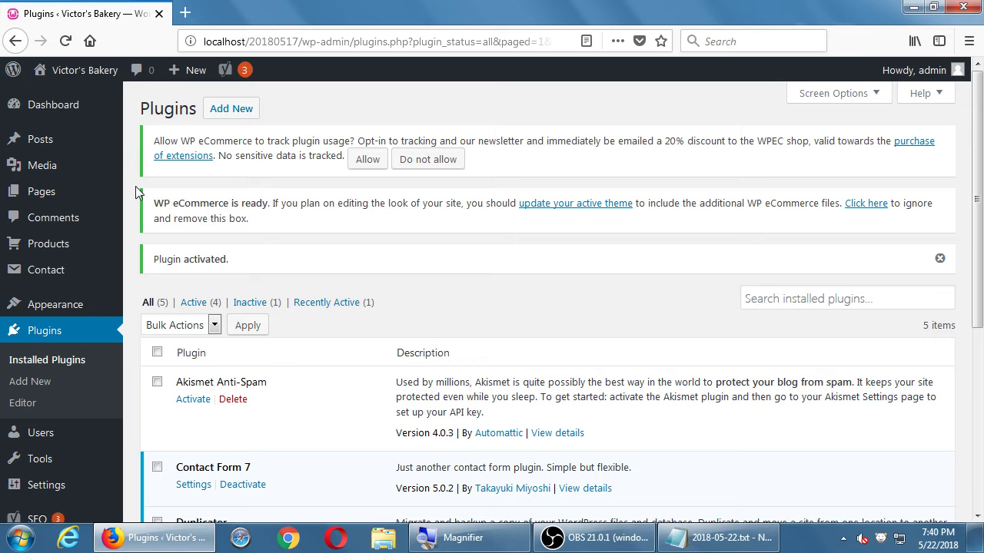
pyautogui.scroll(-5, 135, 186)
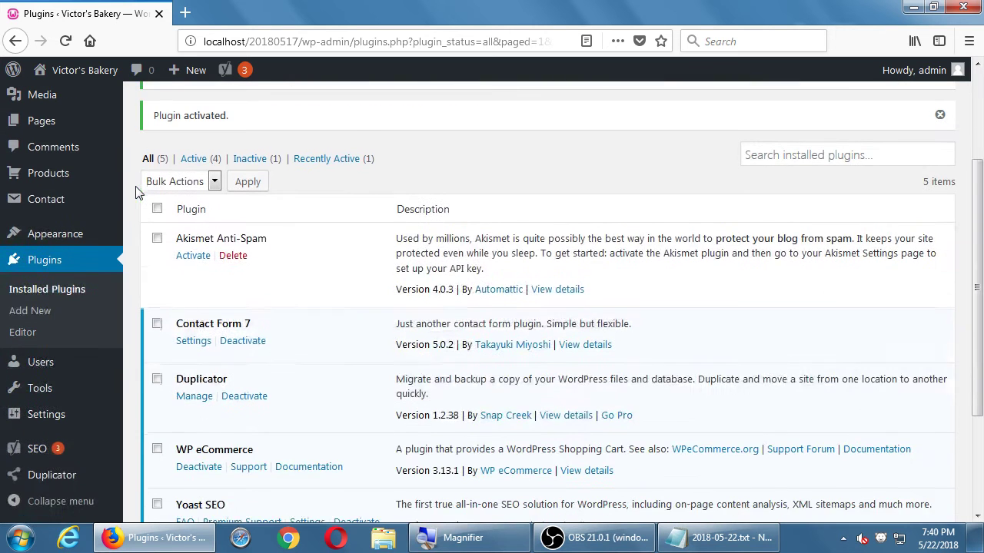
pyautogui.scroll(5, 136, 186)
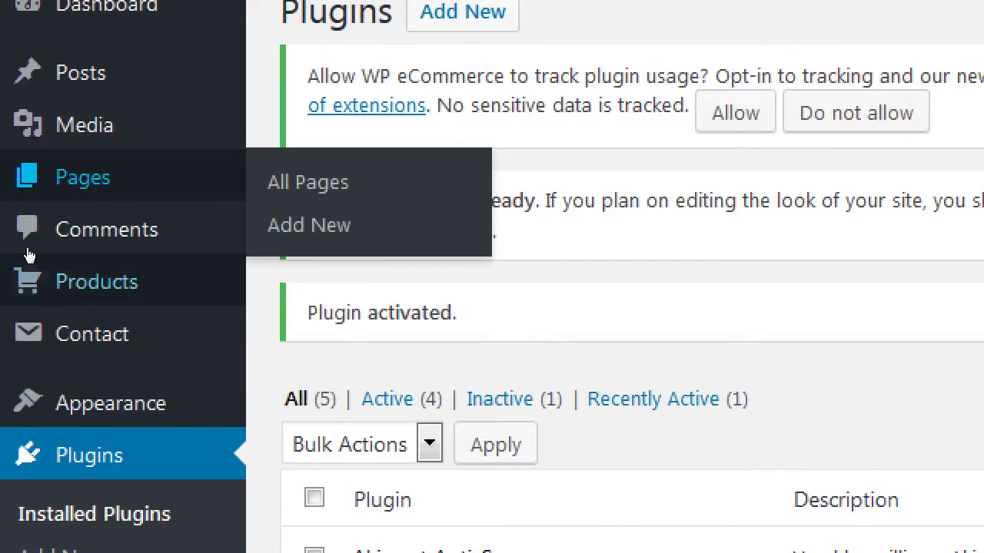
pyautogui.moveTo(13, 229)
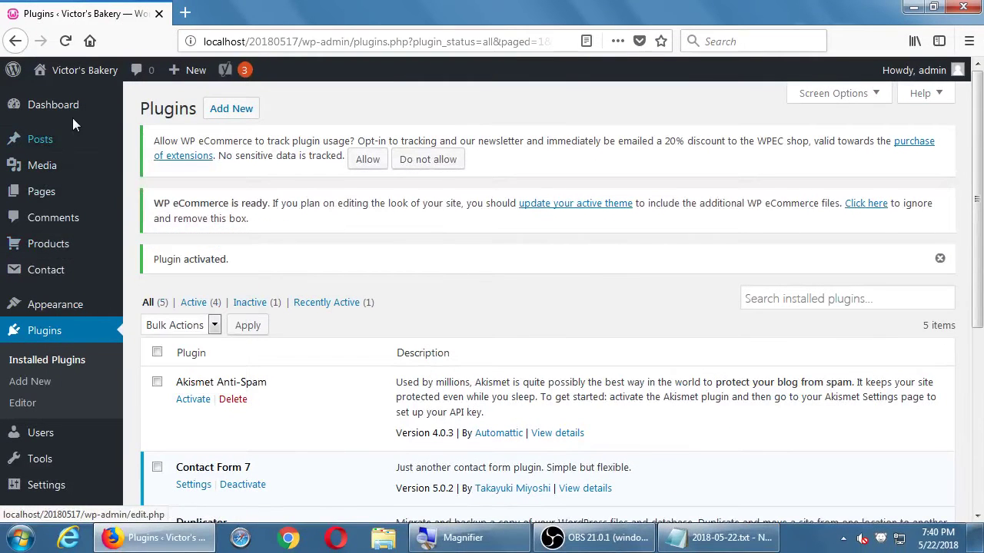
pyautogui.moveTo(154, 20)
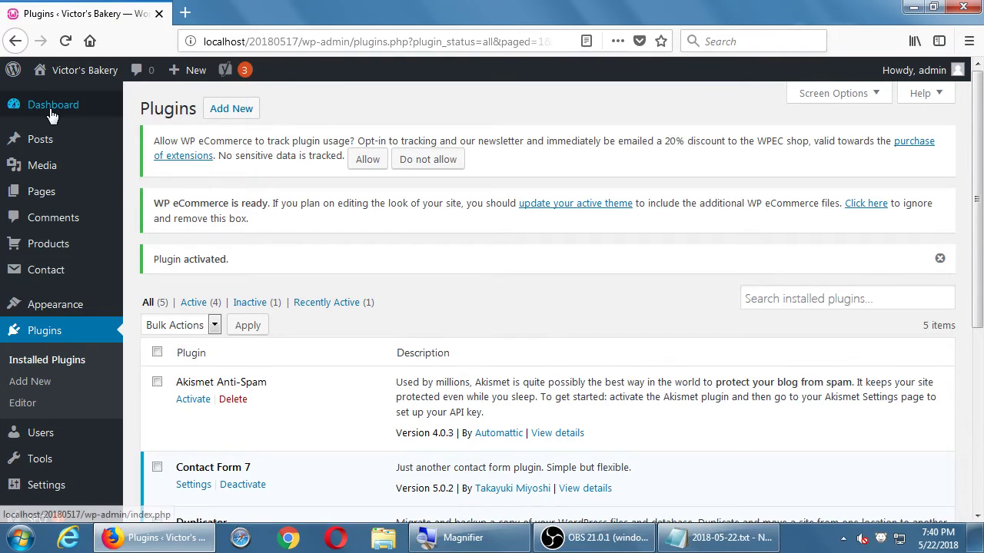
# Step: Go to the Dashboard and locate the Sales Summary widget further down the page
pyautogui.click(51, 114)
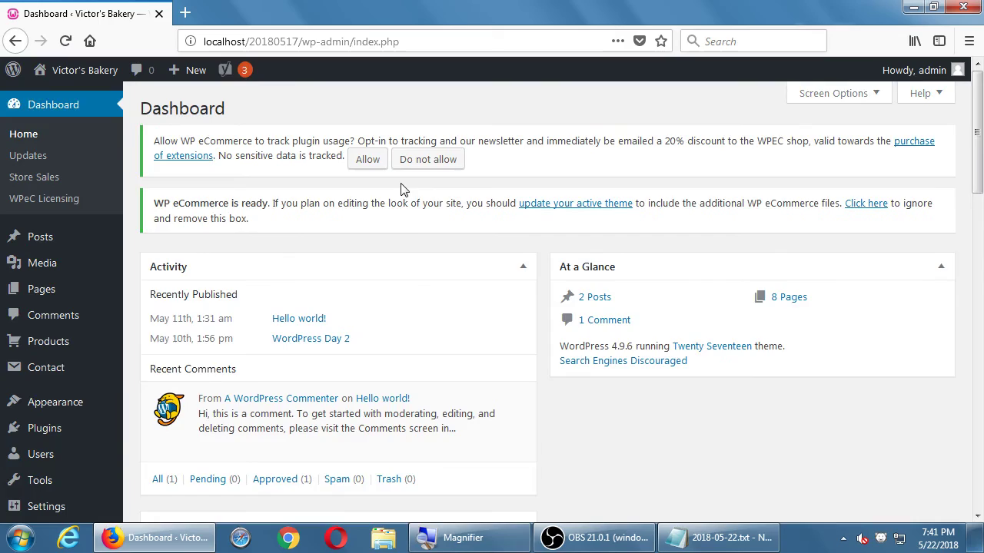
pyautogui.scroll(-15, 401, 189)
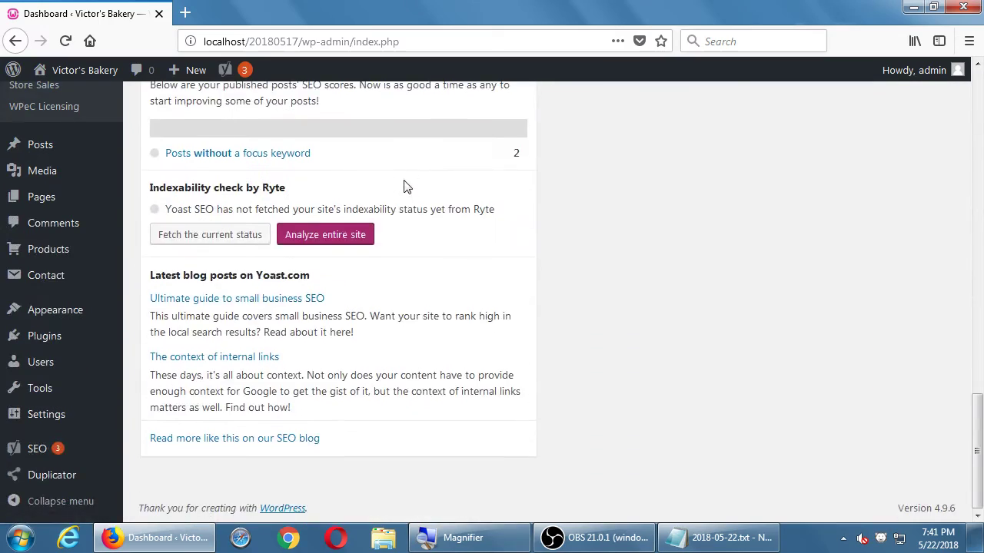
pyautogui.scroll(15, 405, 186)
pyautogui.scroll(-3, 403, 181)
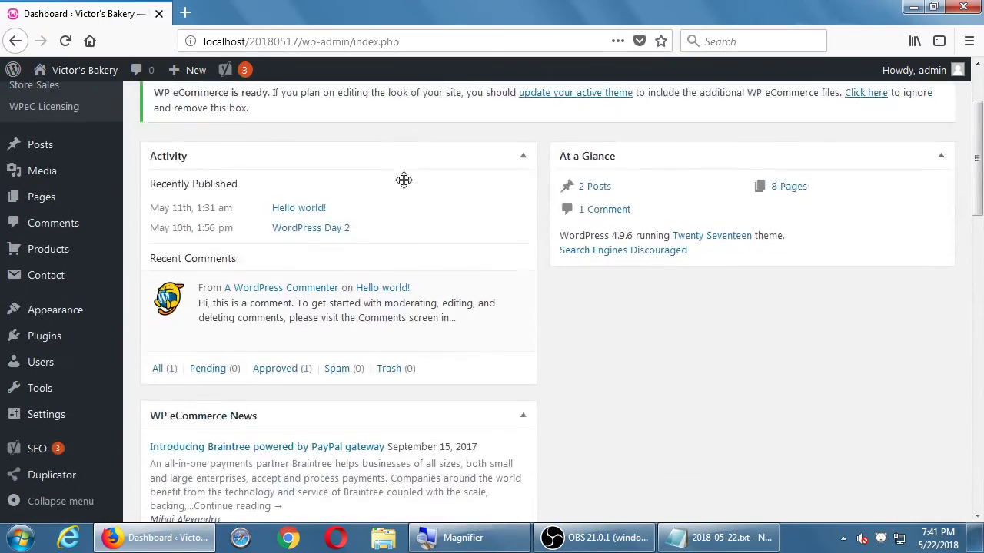
pyautogui.scroll(-10, 403, 181)
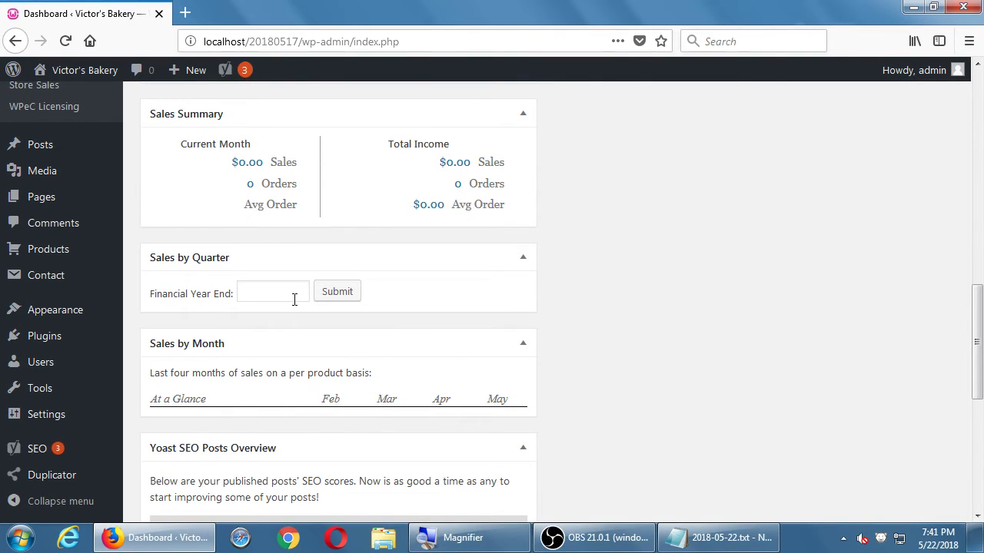
pyautogui.scroll(-2, 238, 260)
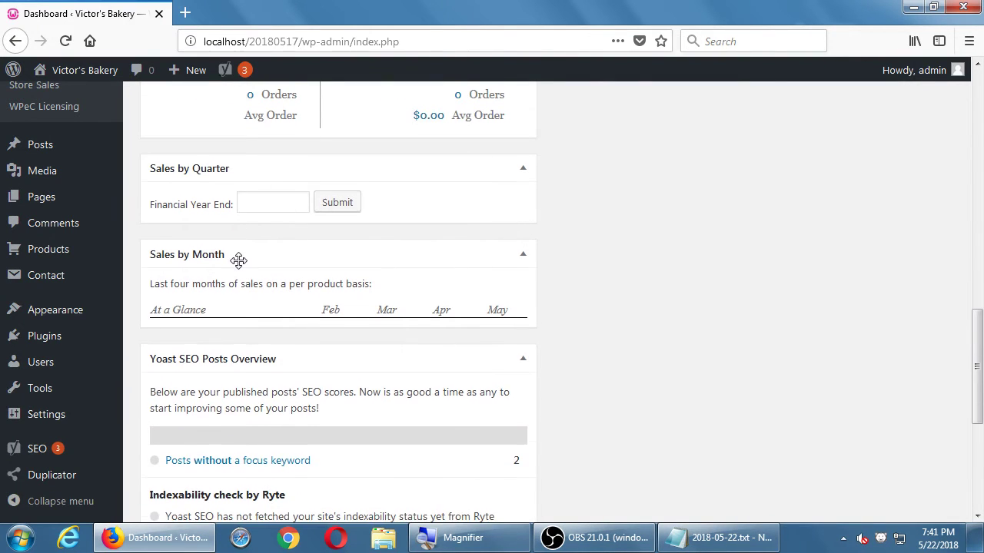
pyautogui.scroll(-3, 238, 261)
pyautogui.scroll(12, 240, 267)
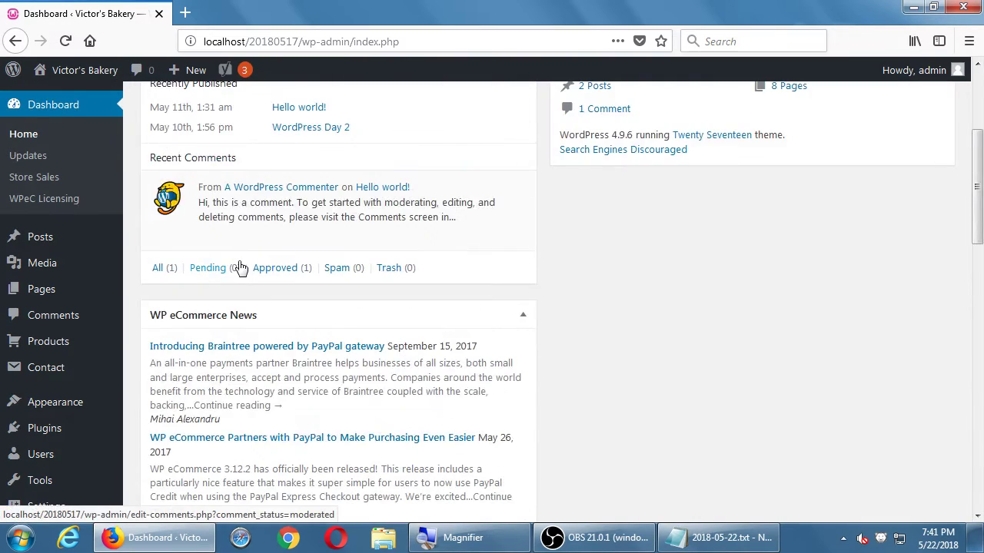
pyautogui.scroll(5, 239, 267)
pyautogui.scroll(-6, 494, 320)
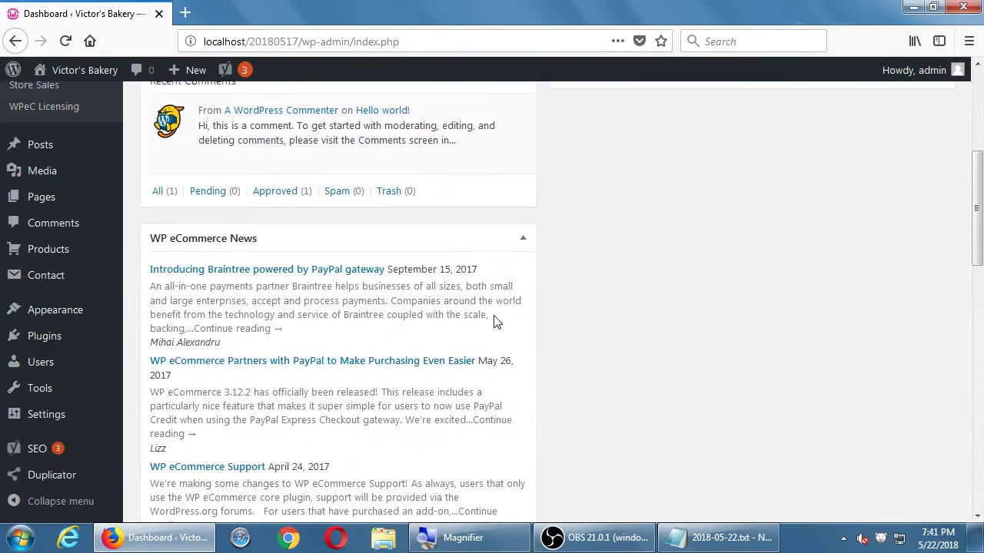
pyautogui.scroll(-6, 461, 327)
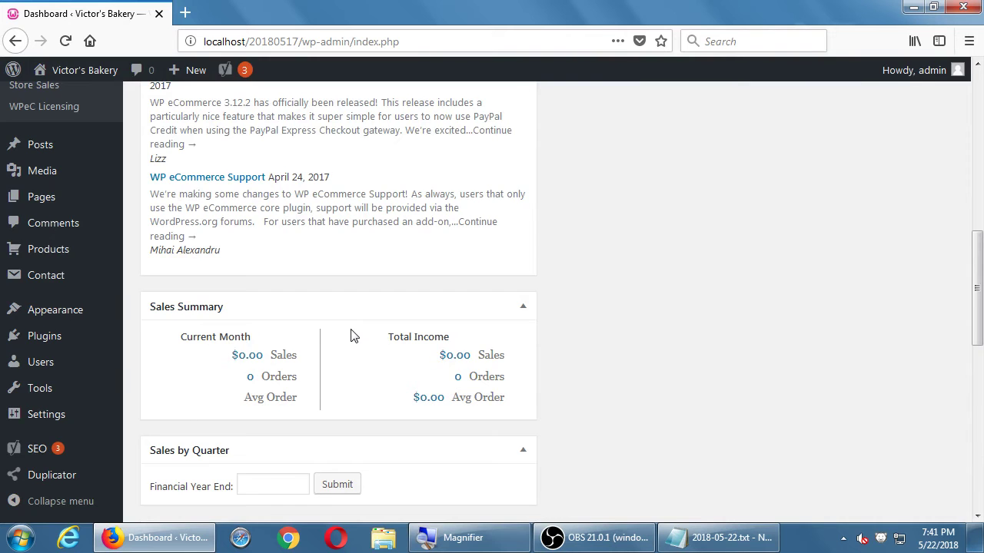
pyautogui.scroll(-4, 350, 335)
pyautogui.scroll(5, 350, 335)
# Step: Drag the Sales Summary widget to the top of the left column, above Activity
pyautogui.moveTo(162, 387); pyautogui.dragTo(223, 101)
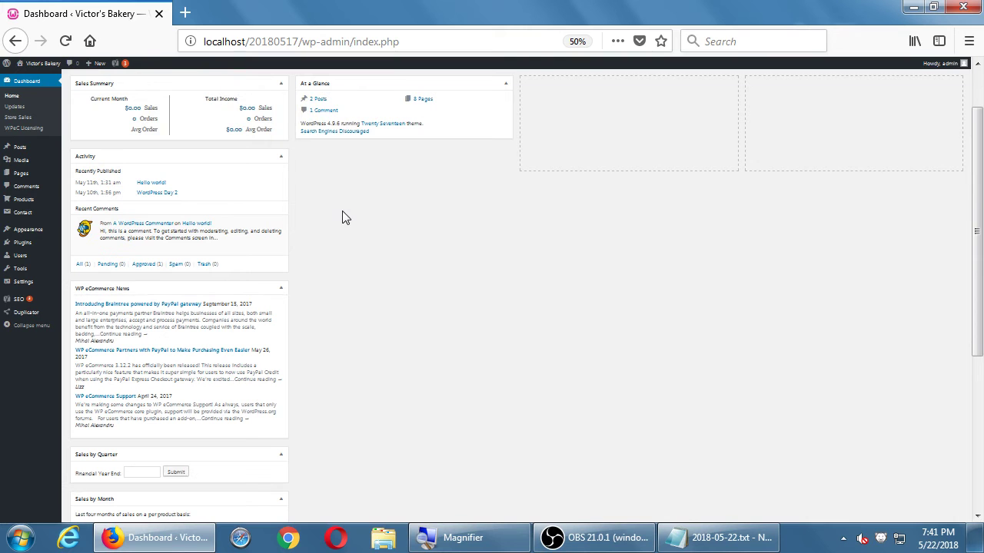
pyautogui.scroll(4, 345, 217)
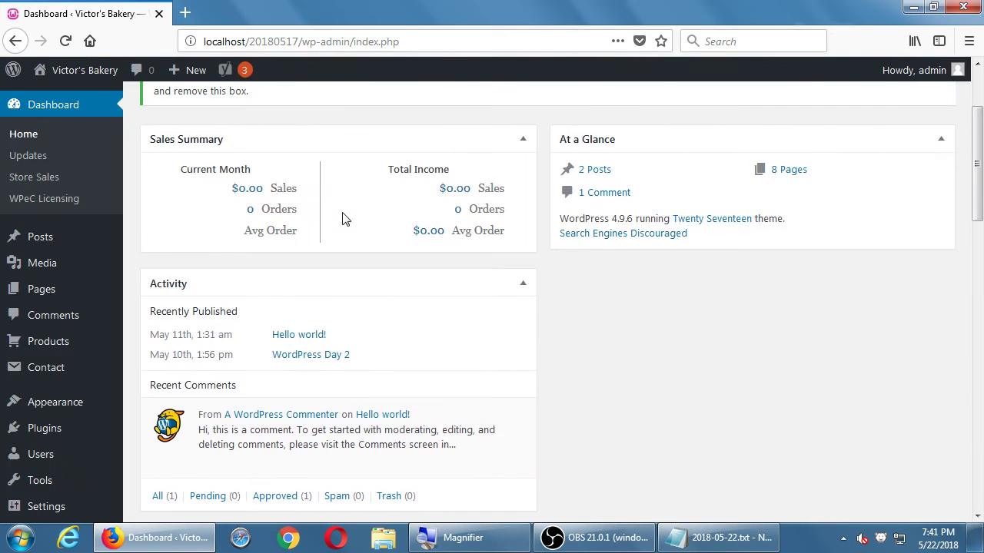
pyautogui.scroll(2, 344, 217)
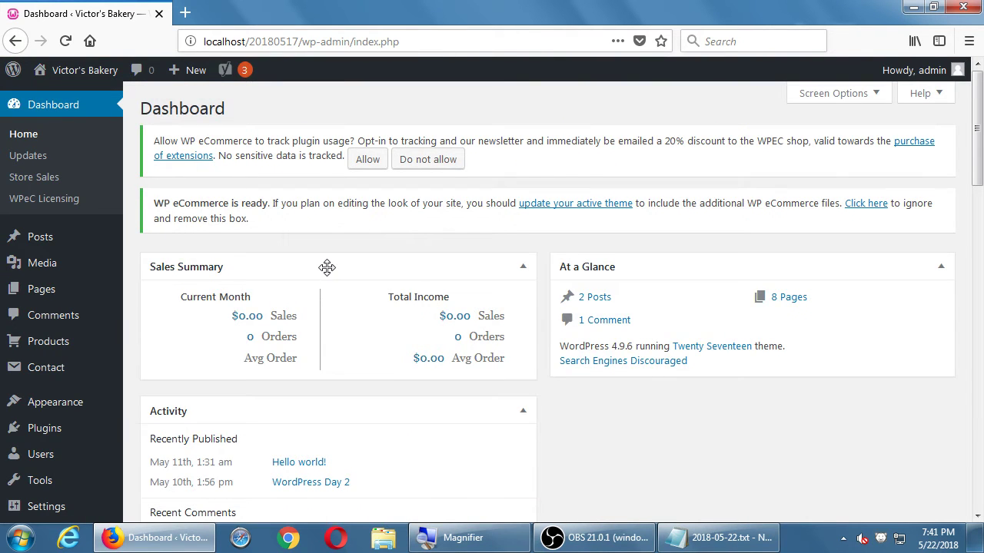
pyautogui.click(855, 96)
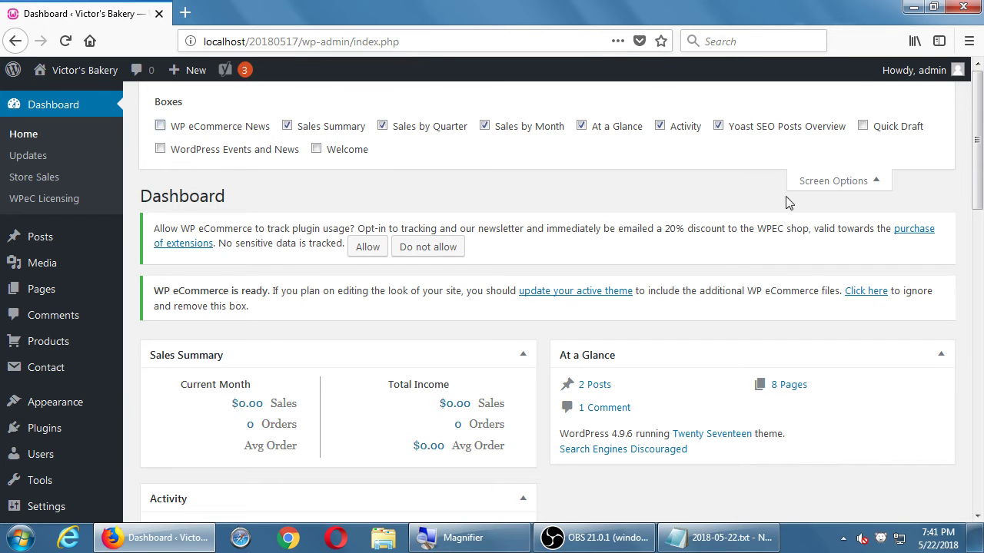
pyautogui.click(812, 184)
pyautogui.scroll(-5, 549, 248)
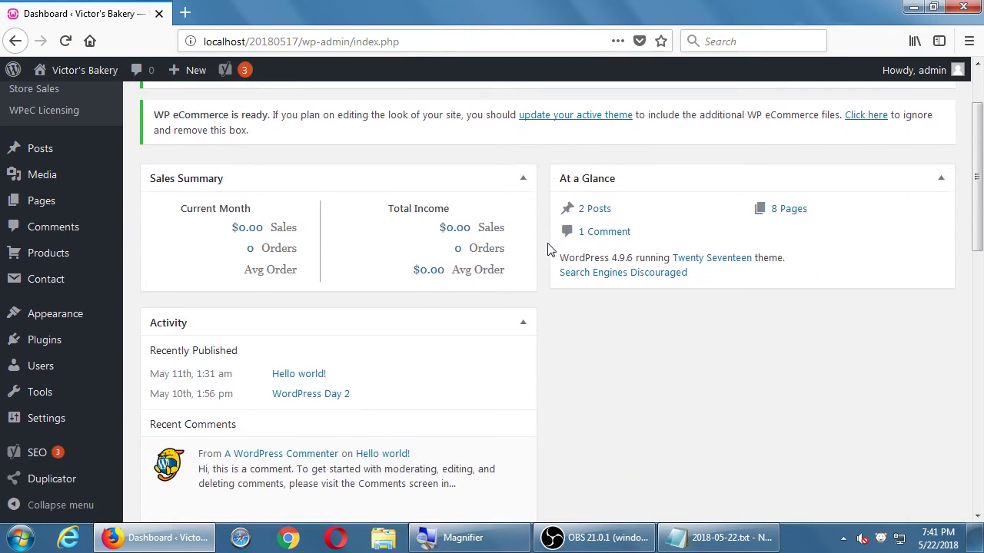
pyautogui.scroll(3, 549, 249)
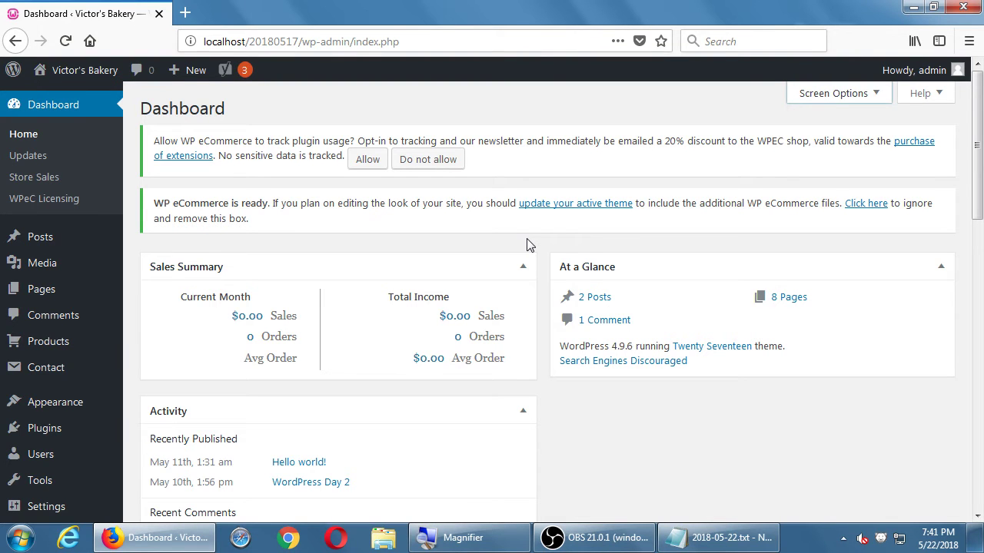
pyautogui.scroll(-8, 529, 244)
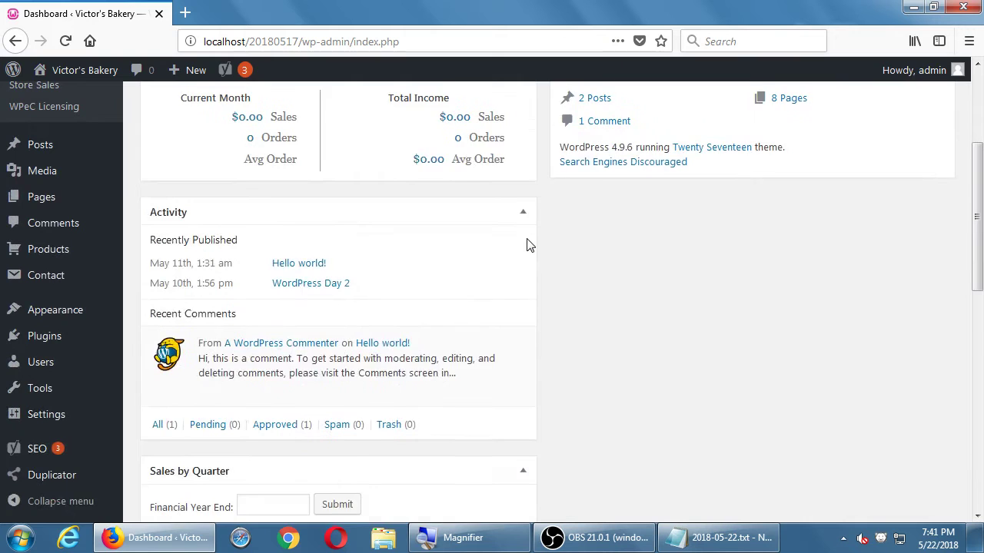
pyautogui.scroll(-5, 528, 245)
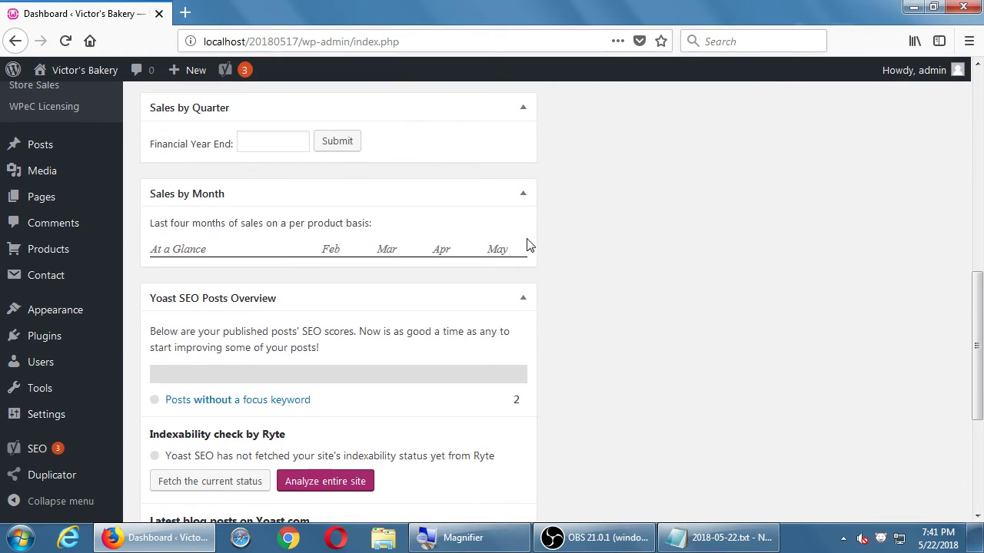
pyautogui.scroll(13, 639, 252)
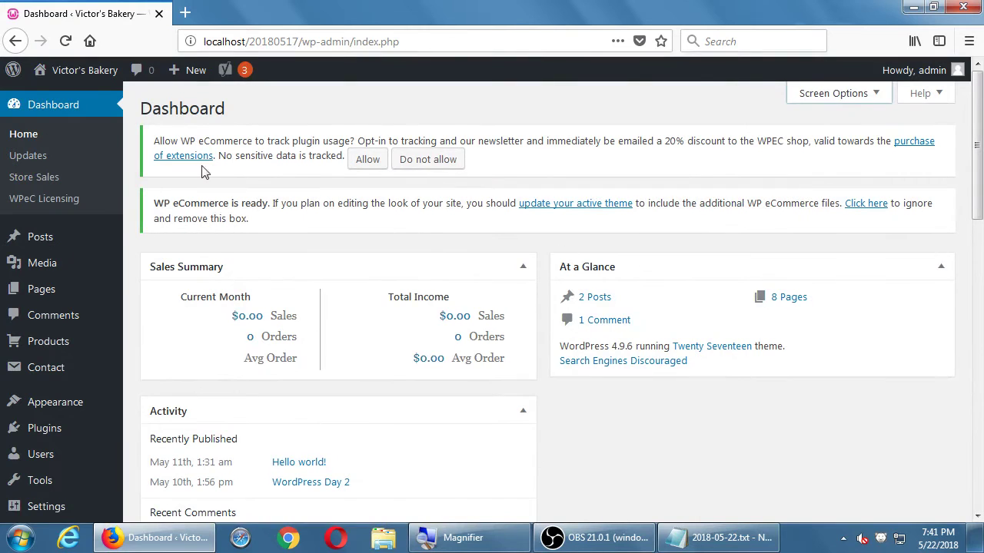
# Step: Open Store Sales to view the empty WP eCommerce Sales Log
pyautogui.click(42, 178)
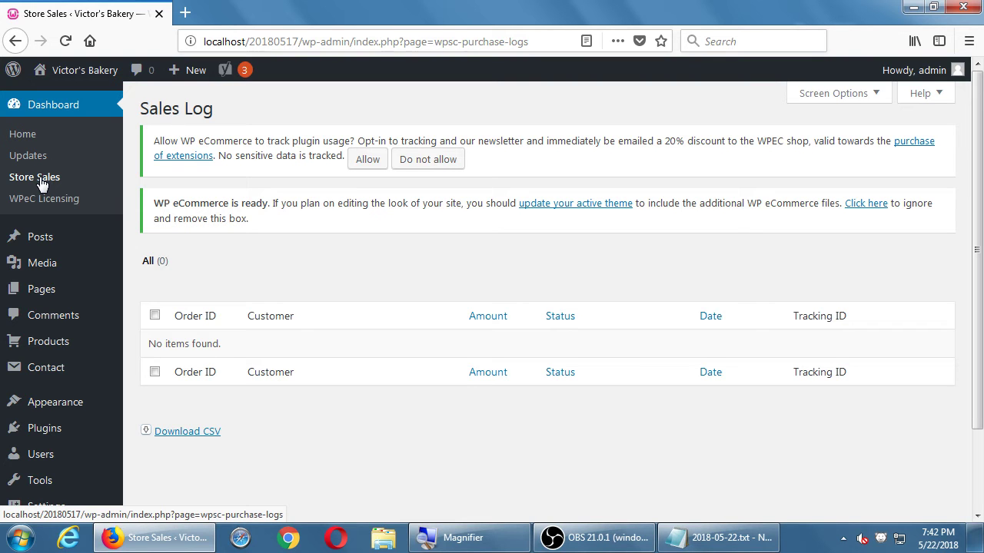
# Step: Go to the WPeC Licensing page for product license registration
pyautogui.click(19, 201)
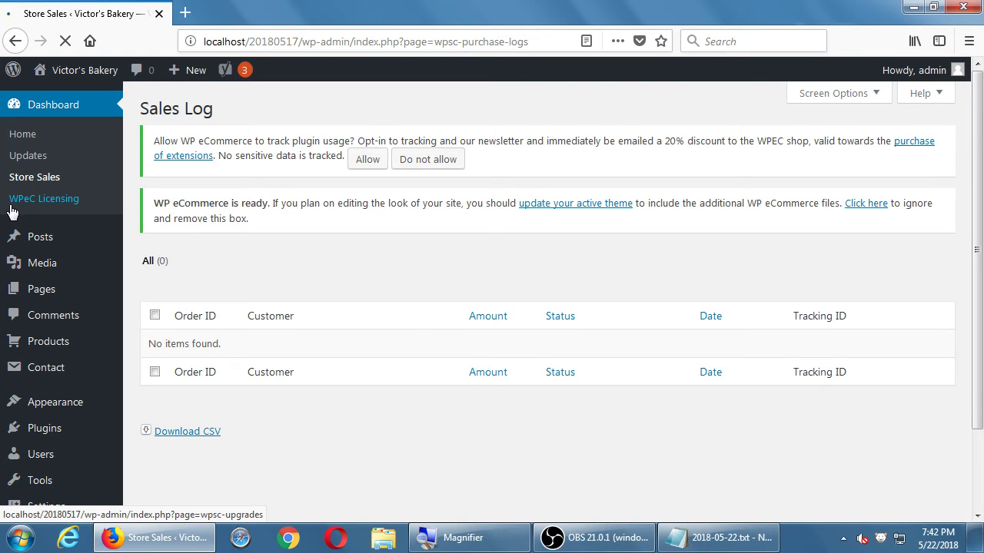
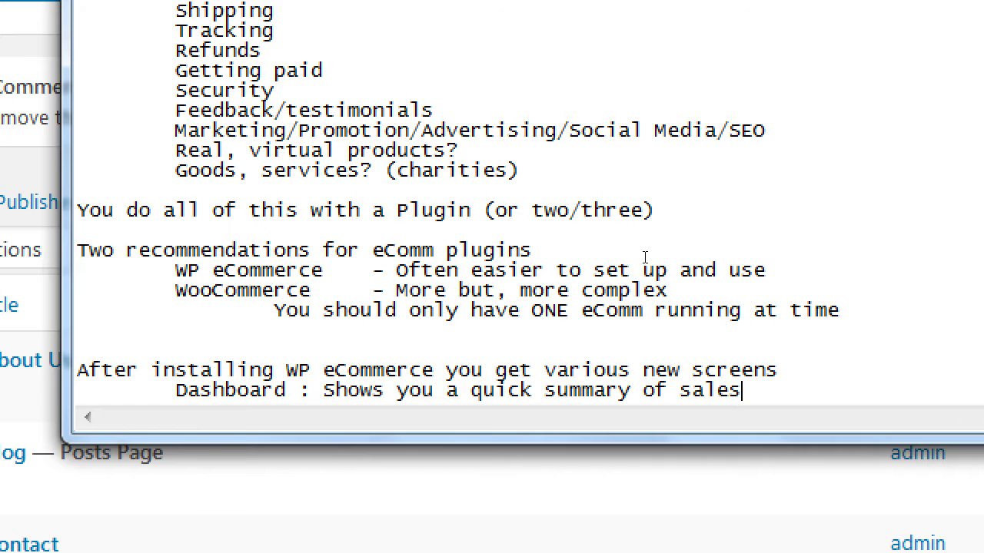
# Step: Add the indented note 'Dashboard > Store Sales : Details of sales'
pyautogui.press('Return')
pyautogui.press('Tab')
pyautogui.write('Dashboard ')
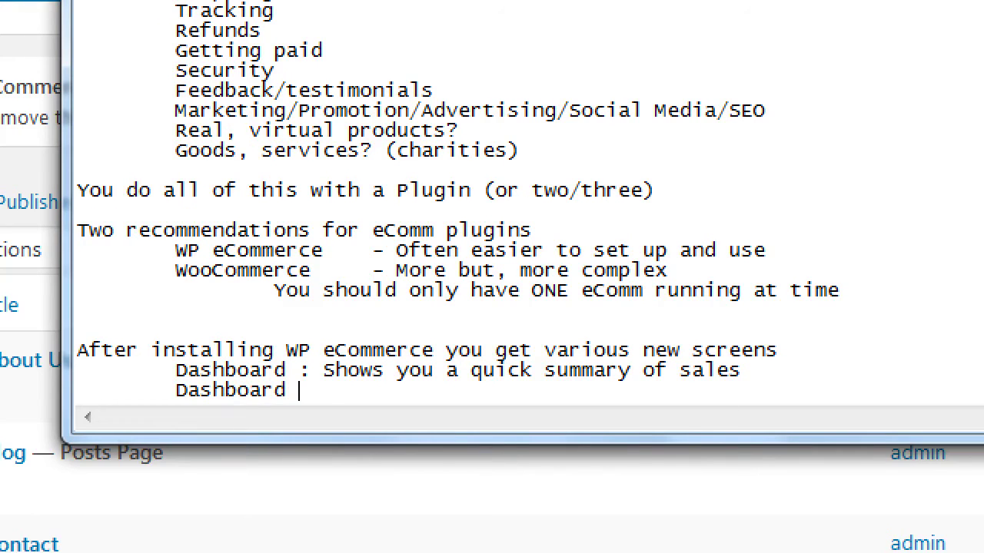
pyautogui.write('> Store Sales : D')
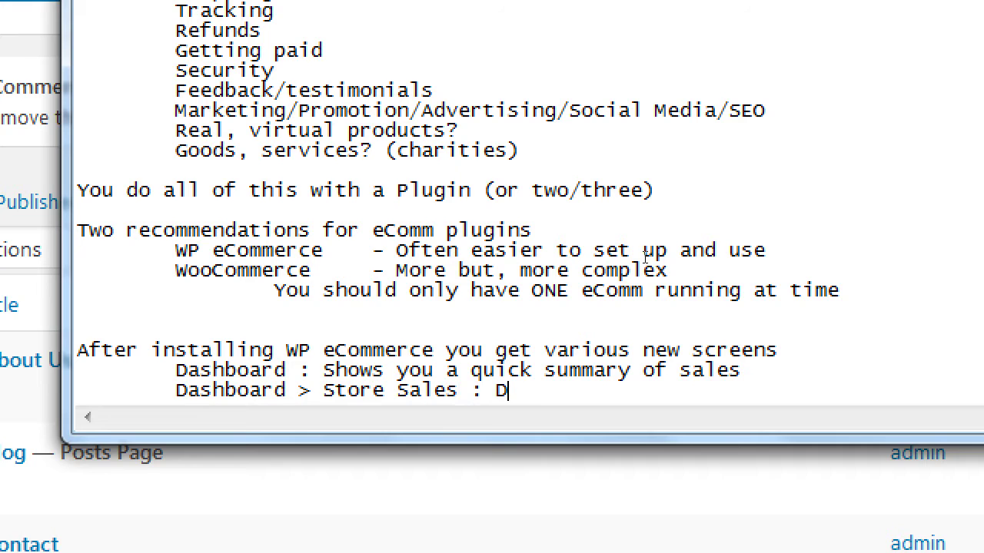
pyautogui.press('BackSpace')
pyautogui.write('e')
pyautogui.press('BackSpace')
pyautogui.write('Details of sales')
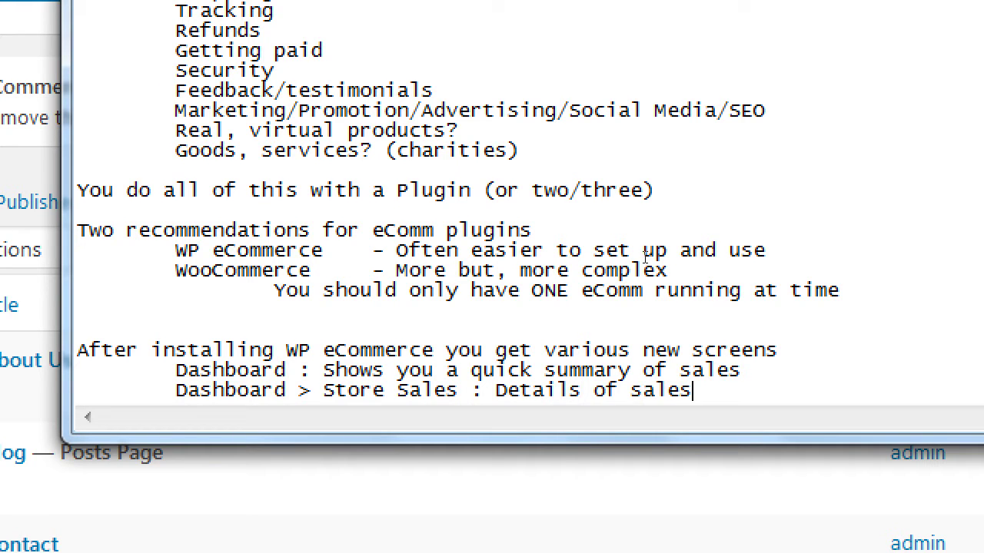
# Step: Add 'Dashboard > WPeC Licensing : Where you upgrade to Pro' and begin the 'Pages > Several new pages' note
pyautogui.press('Return')
pyautogui.press('Tab')
pyautogui.write('Dah')
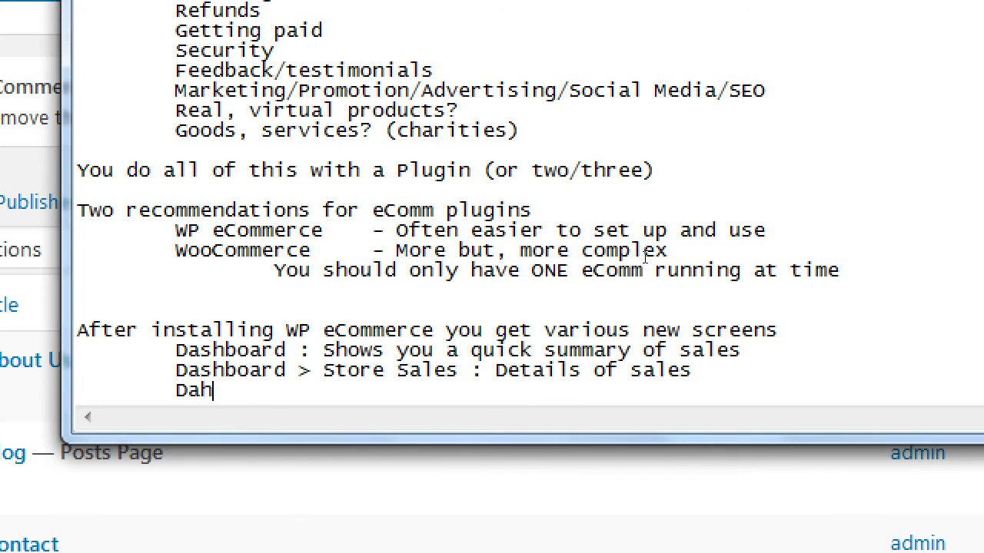
pyautogui.press('BackSpace')
pyautogui.write('shboard > W')
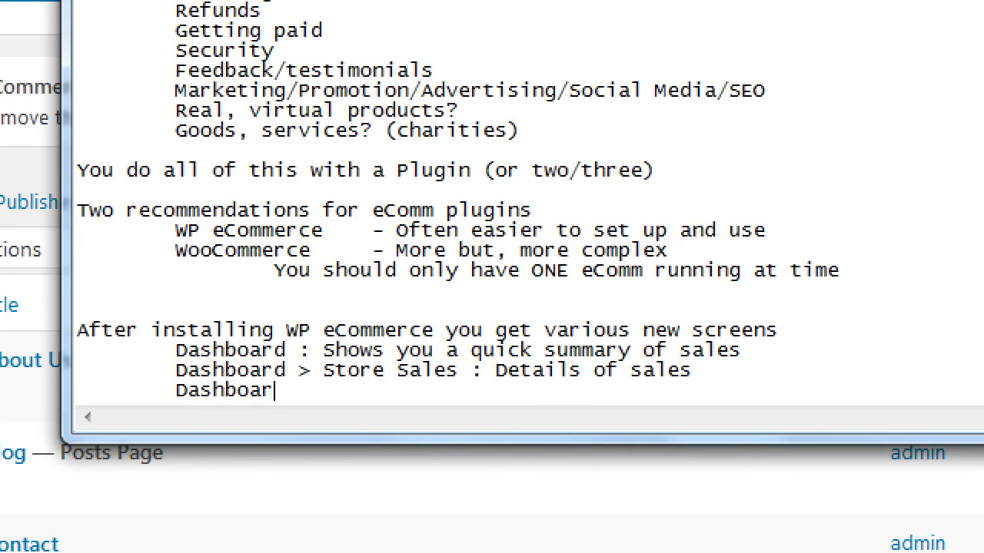
pyautogui.write('PeC Li')
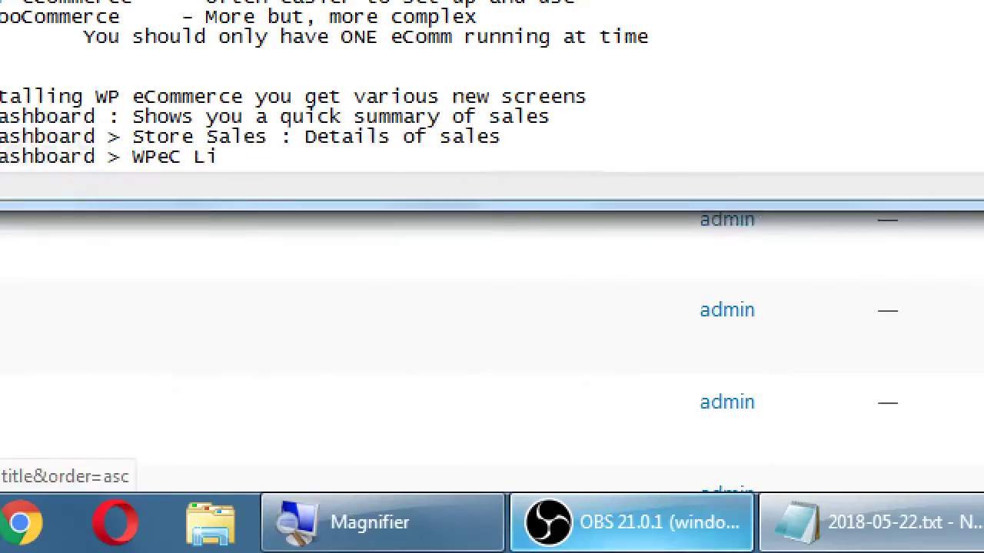
pyautogui.write('ce')
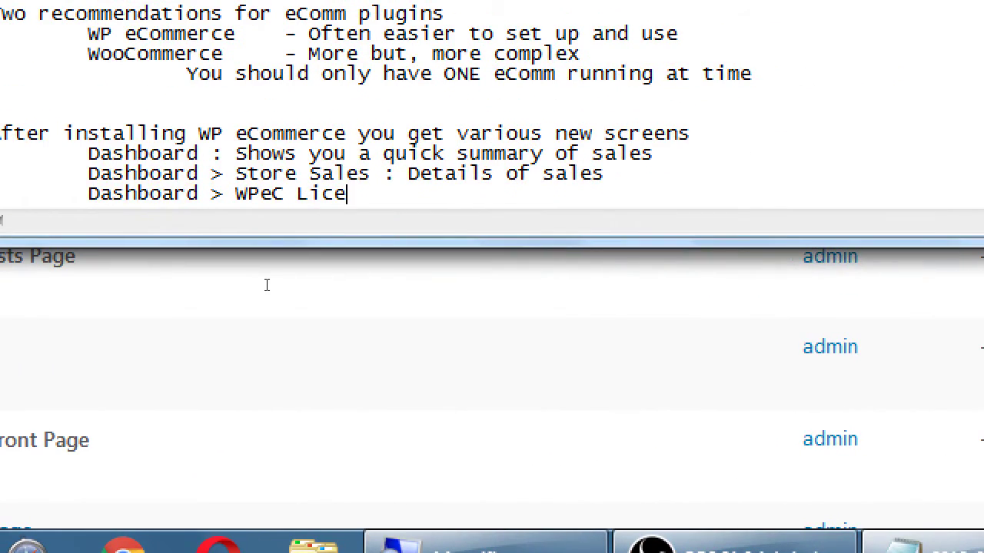
pyautogui.write('nsing : Where yto')
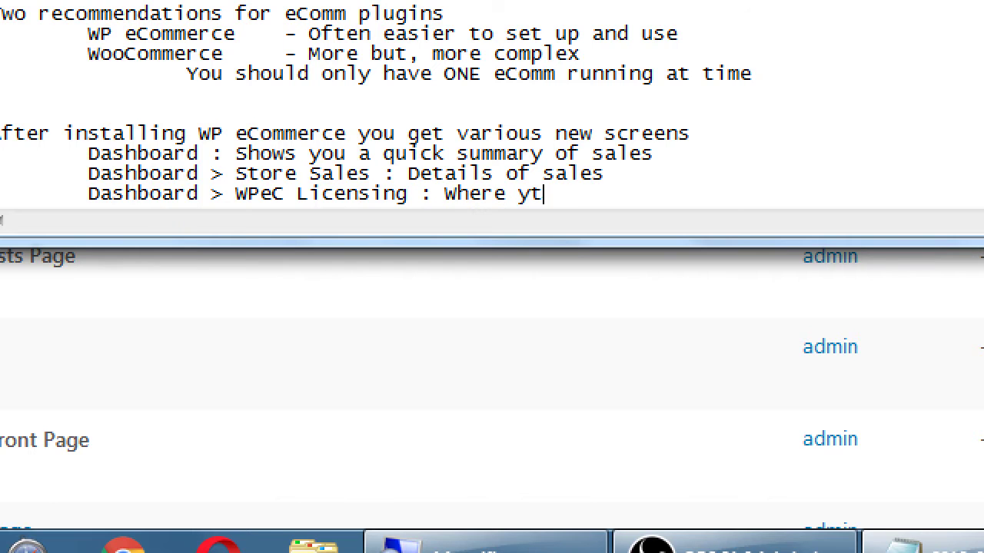
pyautogui.press('BackSpace')
pyautogui.press('BackSpace')
pyautogui.press('BackSpace')
pyautogui.write('you upgrade to Pro')
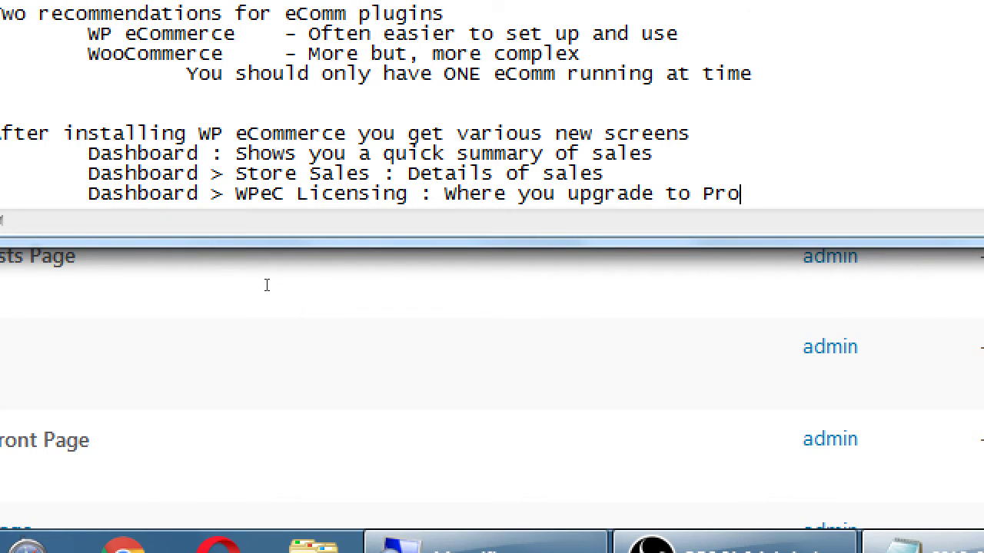
pyautogui.press('Return')
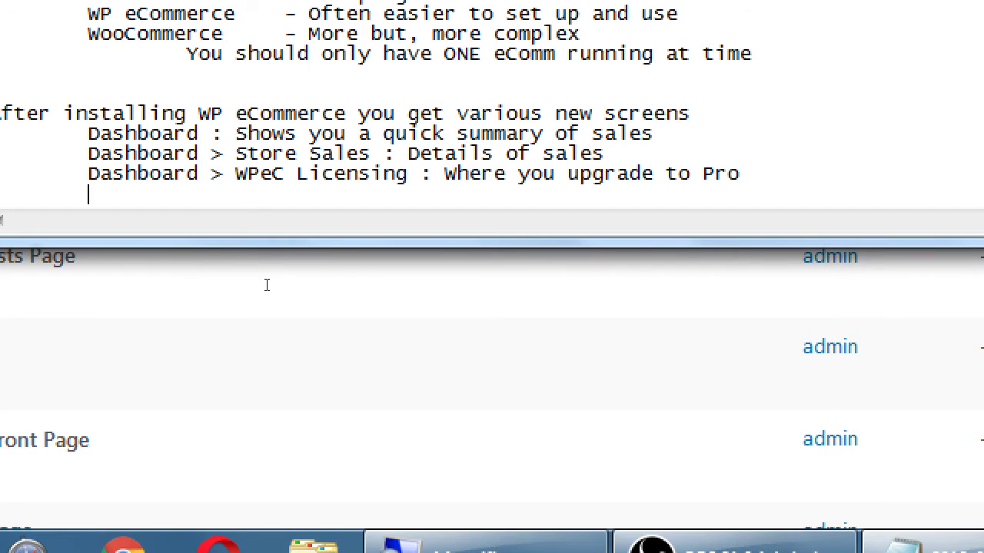
pyautogui.write('Pages > Several new ')
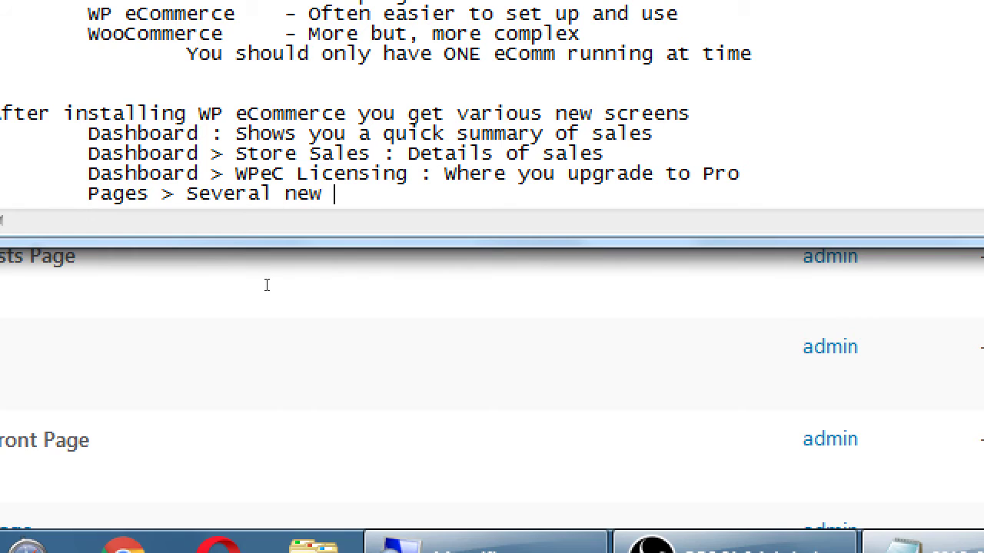
pyautogui.write('pages appear')
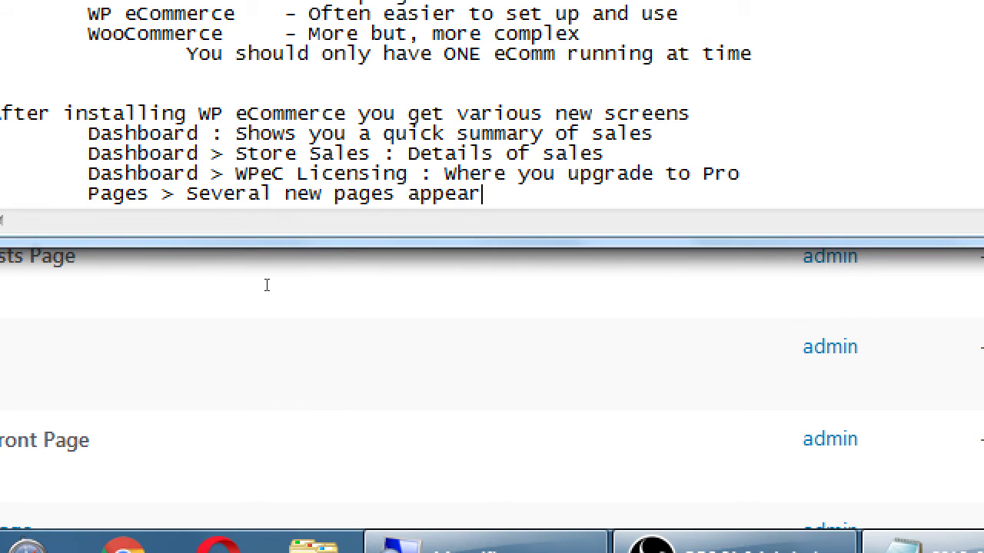
pyautogui.write(' regarding your store')
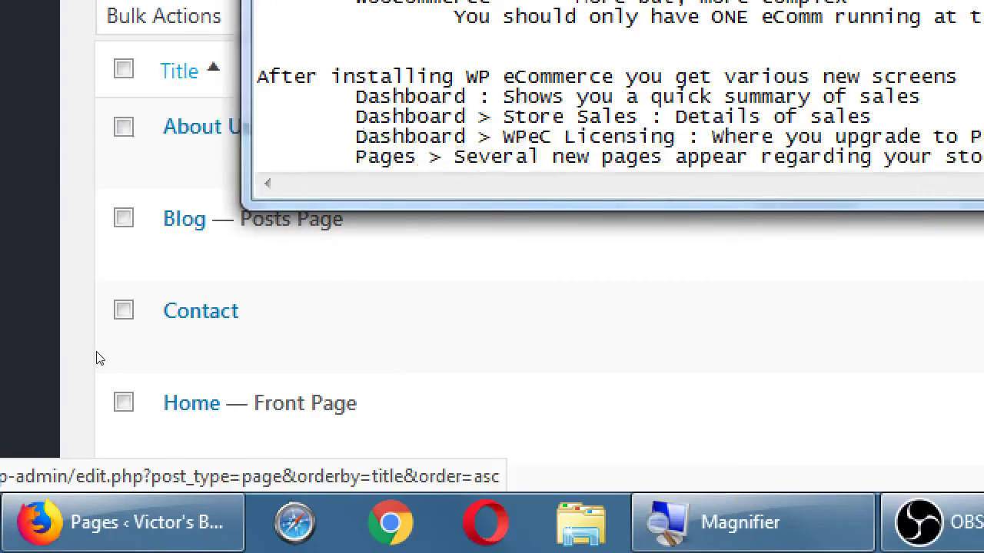
# Step: Review the WordPress Pages list in Firefox, then return to the notes
pyautogui.moveTo(31, 165)
pyautogui.click(136, 323)
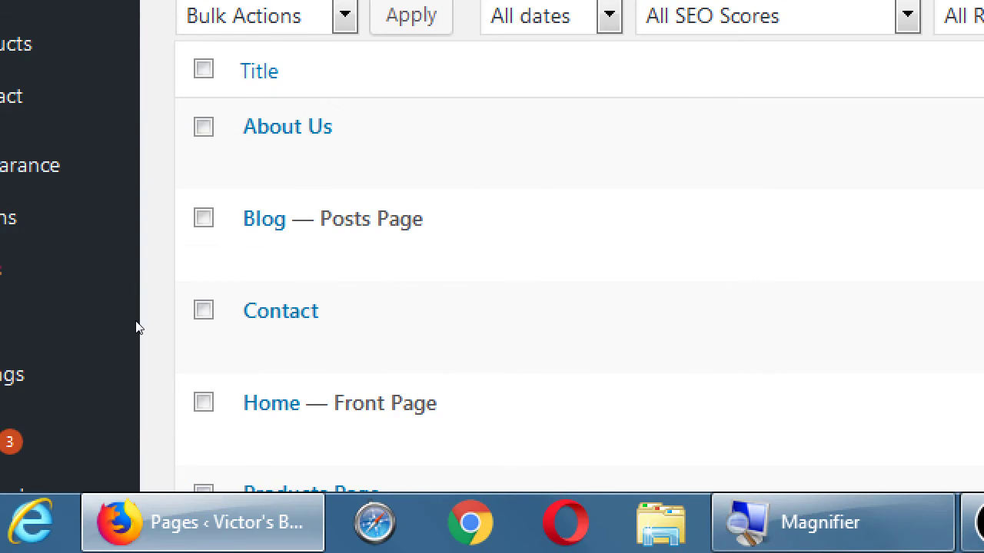
pyautogui.scroll(-5, 136, 327)
pyautogui.hotkey('alt', 'Tab')
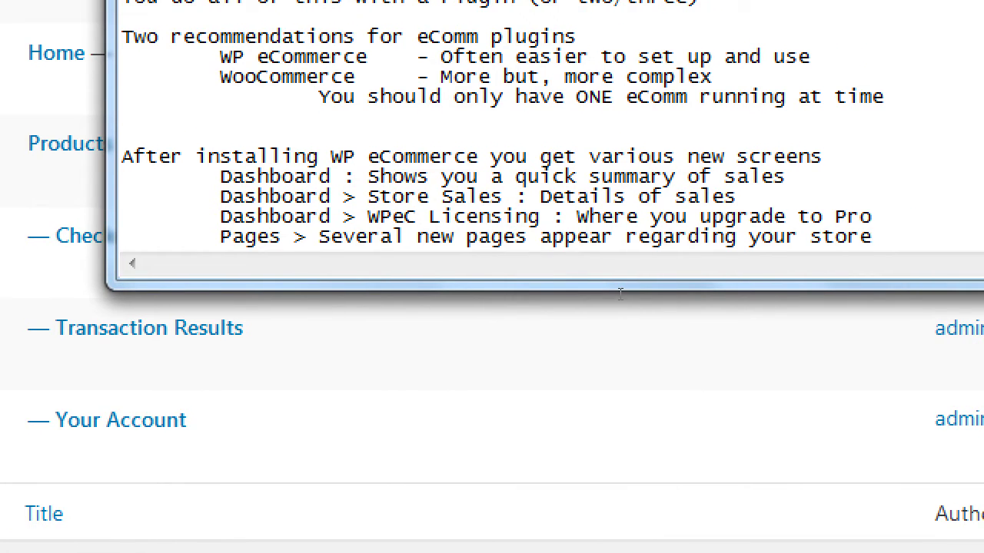
# Step: Add the indented line '(remember to add these to the Menu)', correcting the 'remebmer' typo
pyautogui.press('Return')
pyautogui.press('Tab')
pyautogui.press('Tab')
pyautogui.write('(remebm')
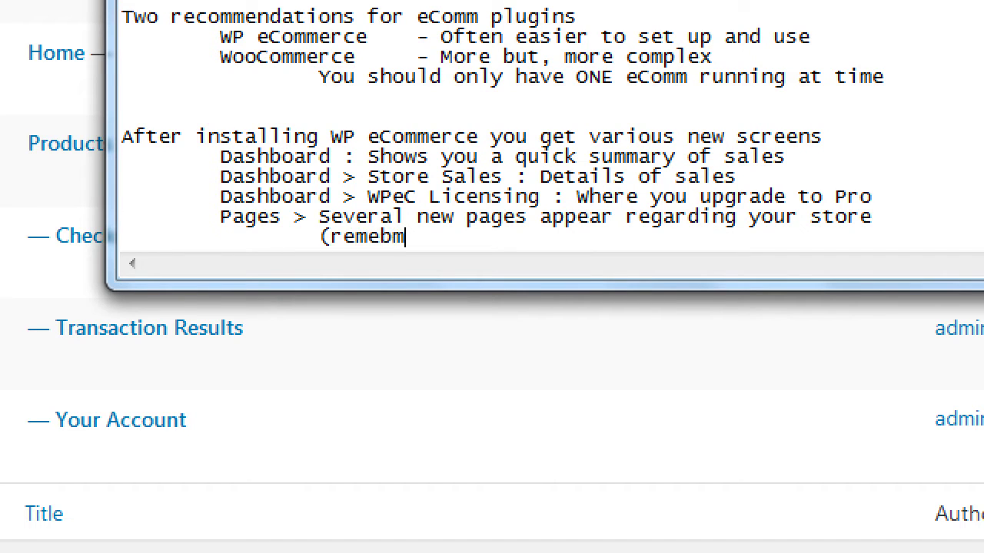
pyautogui.write('er to add these')
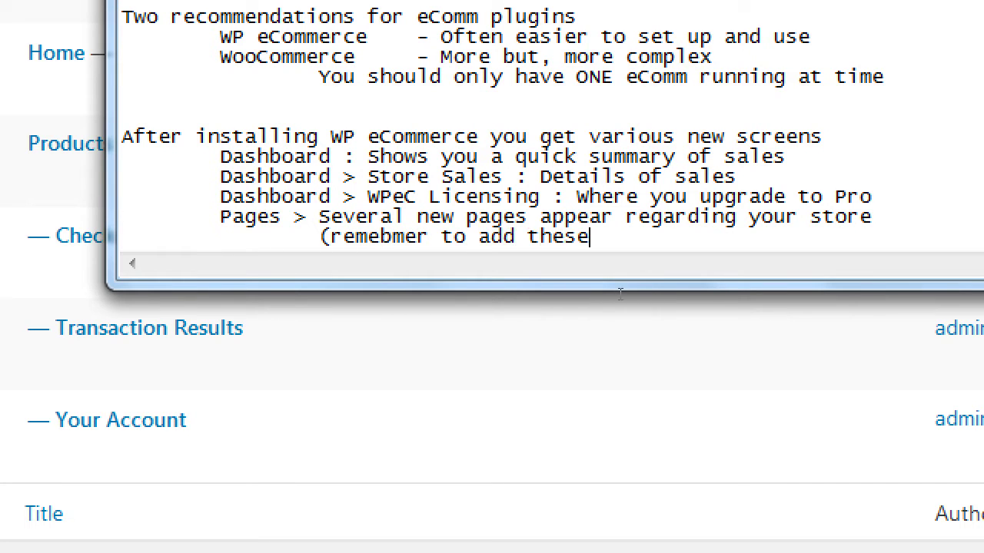
pyautogui.write(' to the Menu)')
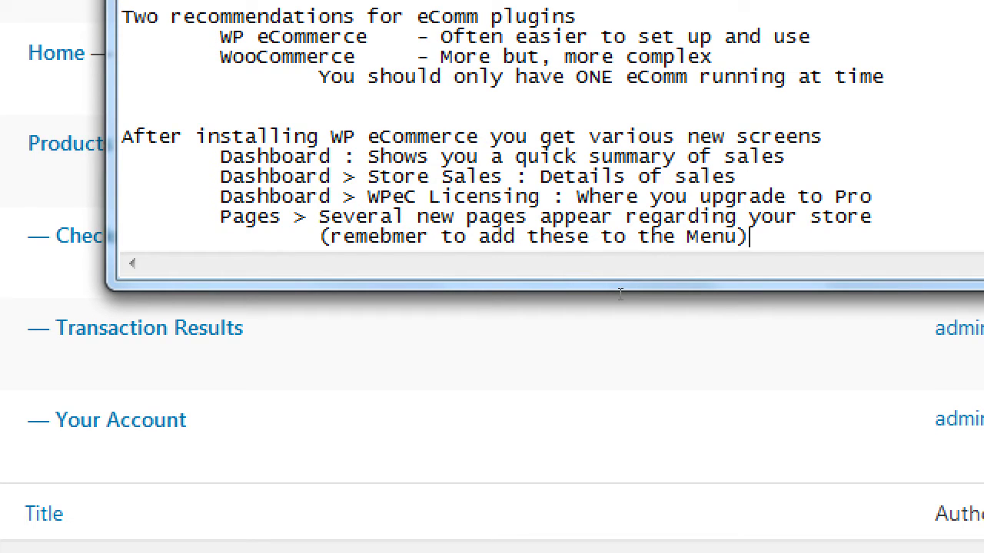
pyautogui.press('Left')
pyautogui.press('Left')
pyautogui.press('Left')
pyautogui.press('Left')
pyautogui.press('Left')
pyautogui.press('Left')
pyautogui.press('Left')
pyautogui.press('Left')
pyautogui.press('Left')
pyautogui.press('Left')
pyautogui.press('Left')
pyautogui.press('Left')
pyautogui.press('Left')
pyautogui.press('Left')
pyautogui.press('Left')
pyautogui.press('Left')
pyautogui.press('Left')
pyautogui.press('Left')
pyautogui.press('Left')
pyautogui.press('Left')
pyautogui.hotkey('ctrl', 'shift', 'Left')
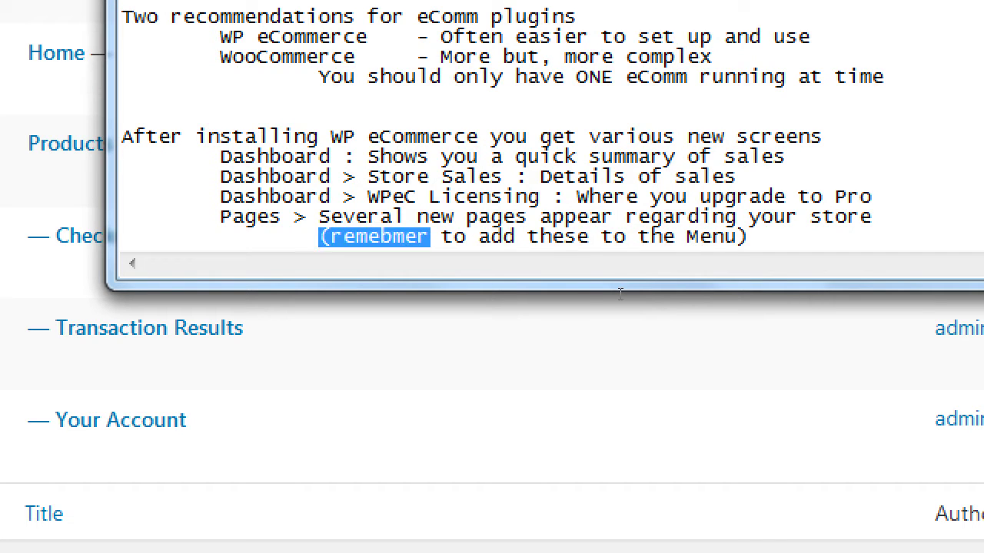
pyautogui.write('(R')
pyautogui.press('BackSpace')
pyautogui.press('BackSpace')
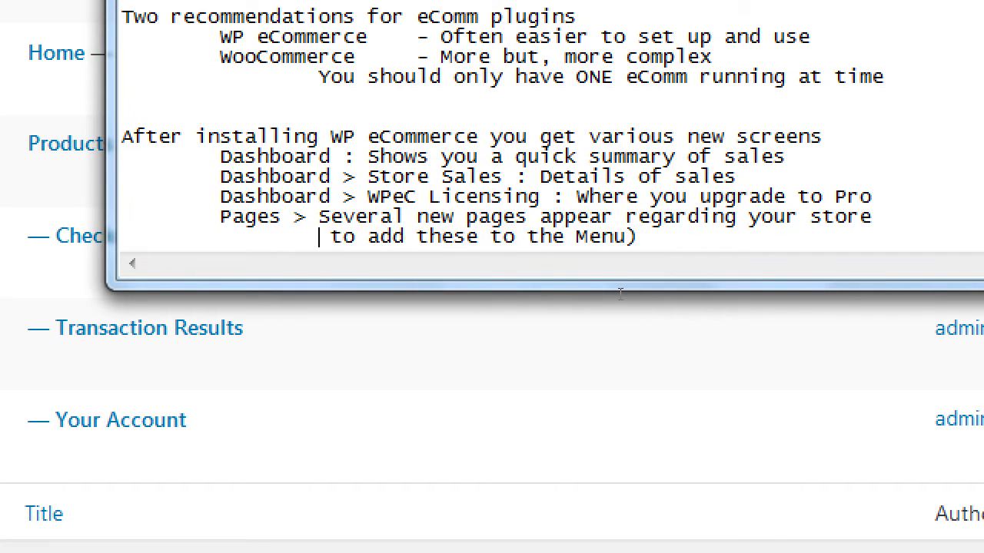
pyautogui.write('(remember')
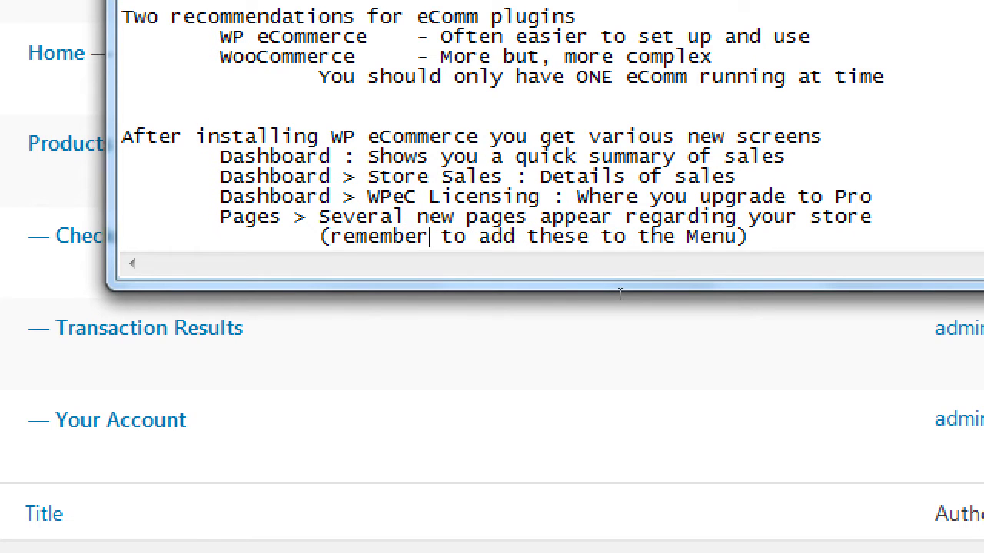
pyautogui.press('Return')
pyautogui.press('Tab')
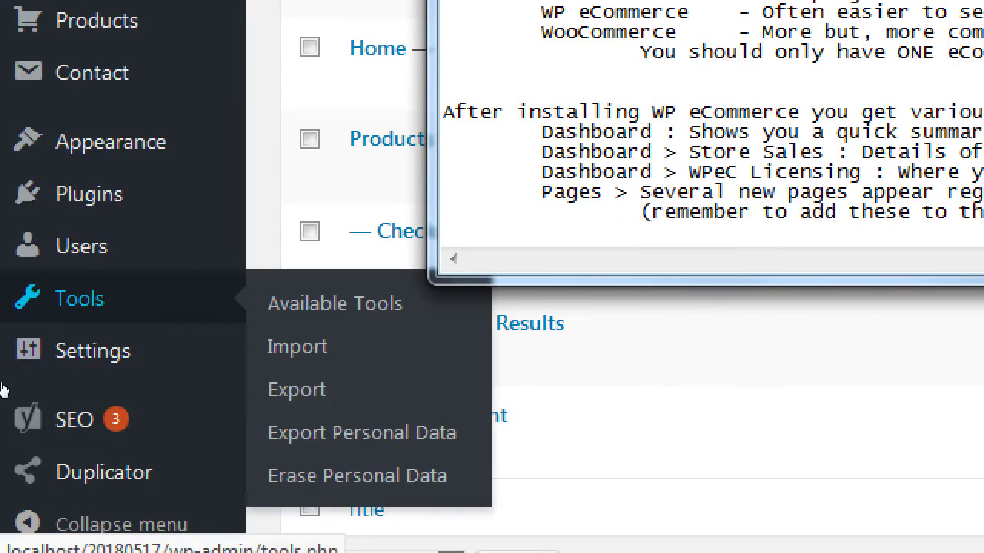
# Step: Type 'Products : Manage inventory; coupons; categories; variations' and start a new indented line
pyautogui.moveTo(0, 137)
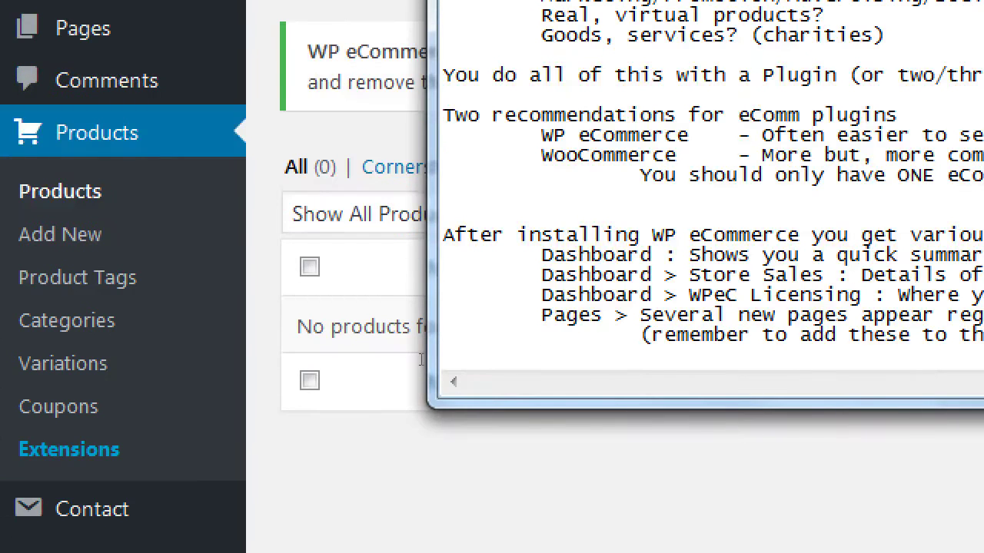
pyautogui.write('Products : ')
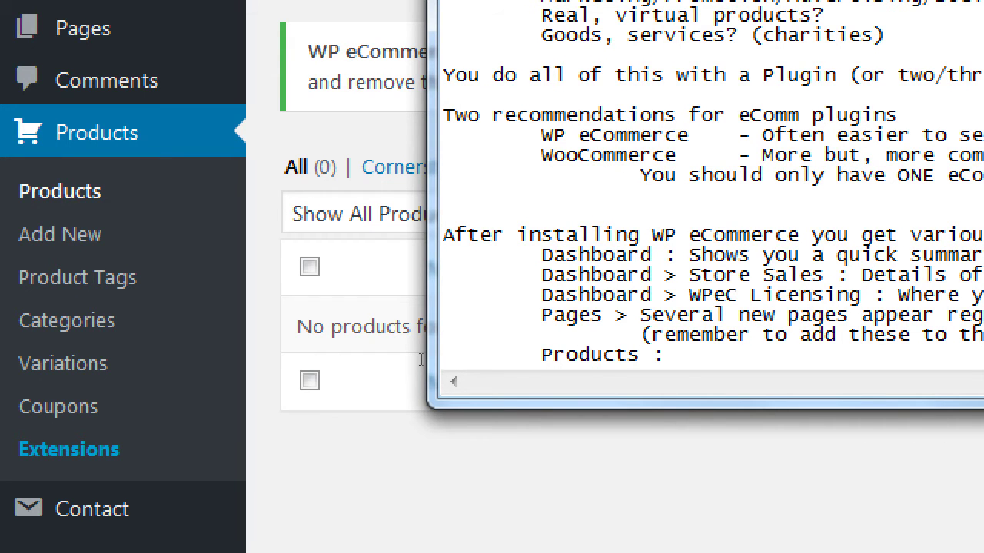
pyautogui.write('Ma')
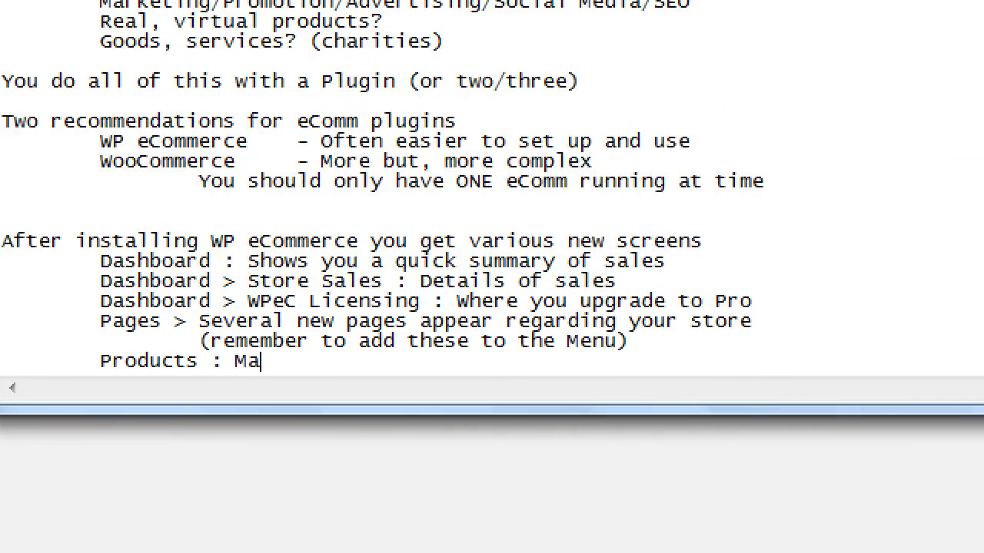
pyautogui.write('nage inve')
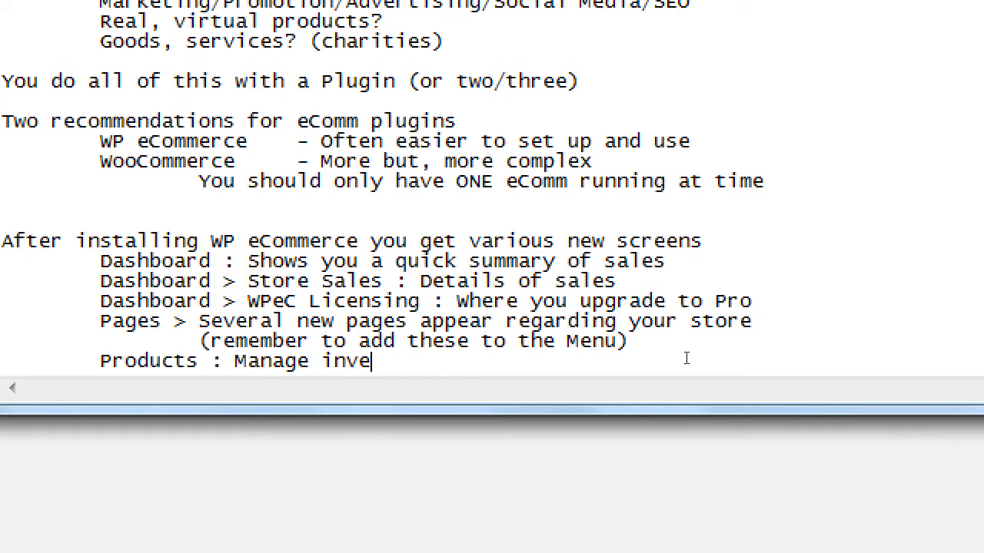
pyautogui.write('ntory; coupons')
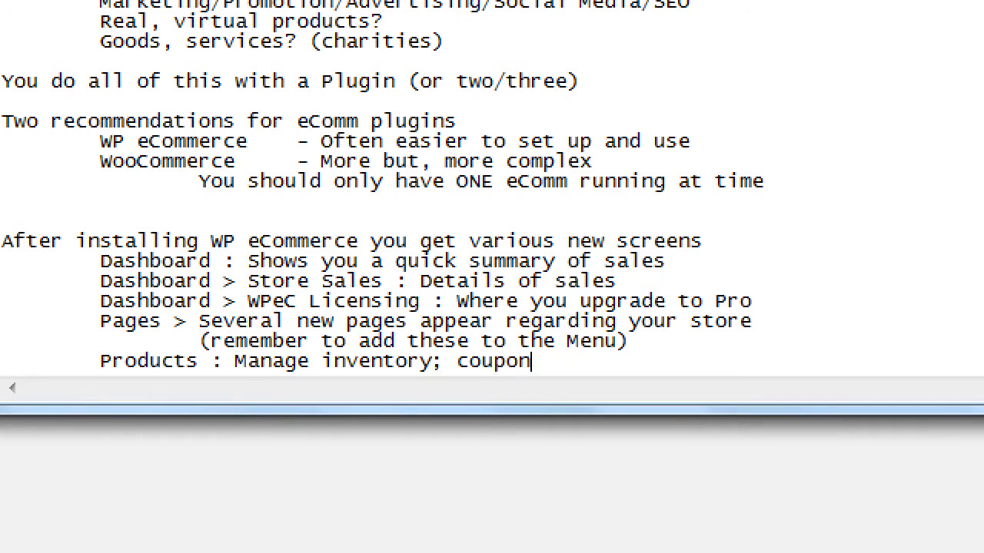
pyautogui.write('; ')
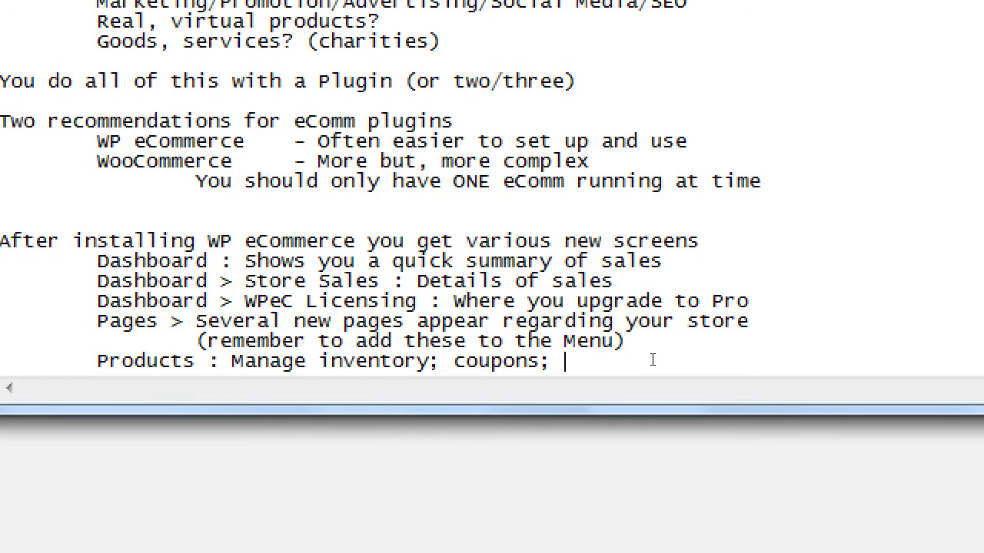
pyautogui.write('categories;')
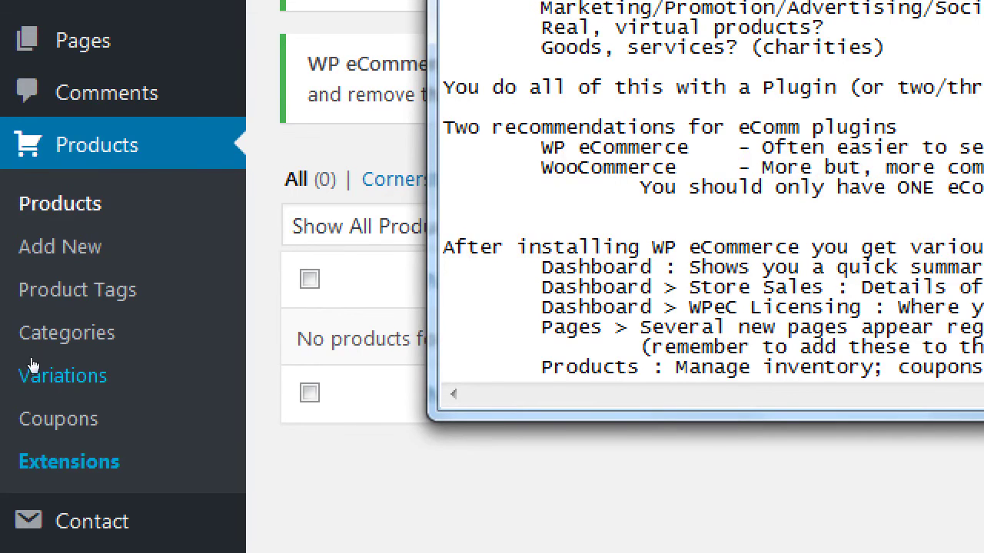
pyautogui.write(' varian')
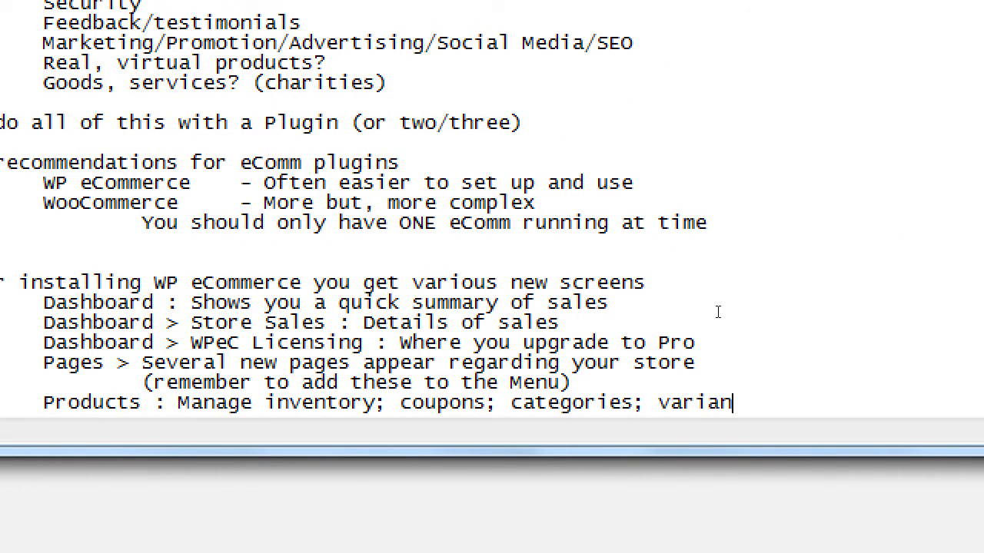
pyautogui.press('BackSpace')
pyautogui.write('tions')
pyautogui.press('Return')
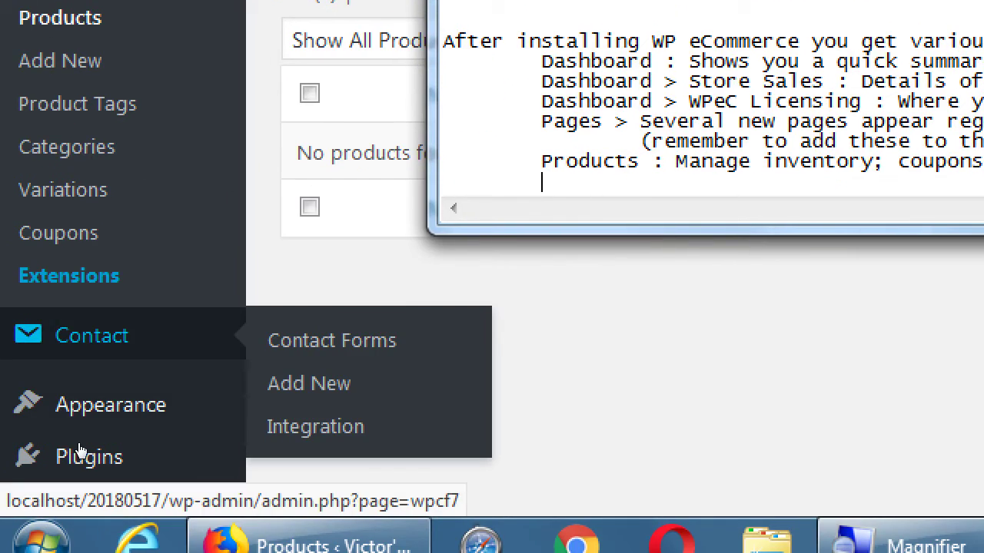
pyautogui.press('Tab')
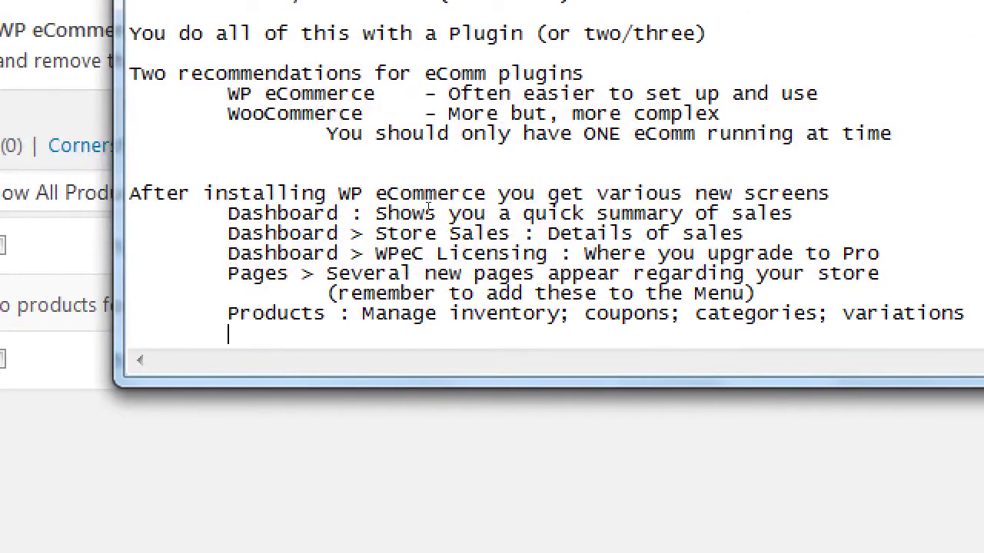
# Step: Type 'Plugins : Where you Activate/Deactive/Delete the plugin' and start a new indented line
pyautogui.write('Plugins')
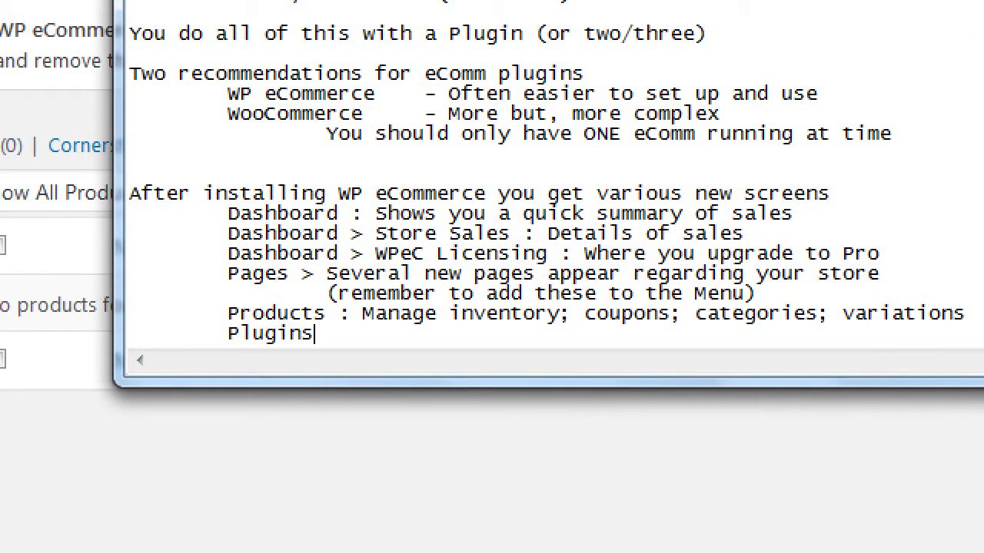
pyautogui.write(' : ')
pyautogui.write('When')
pyautogui.press('BackSpace')
pyautogui.write('er')
pyautogui.press('BackSpace')
pyautogui.press('BackSpace')
pyautogui.write('re you ac')
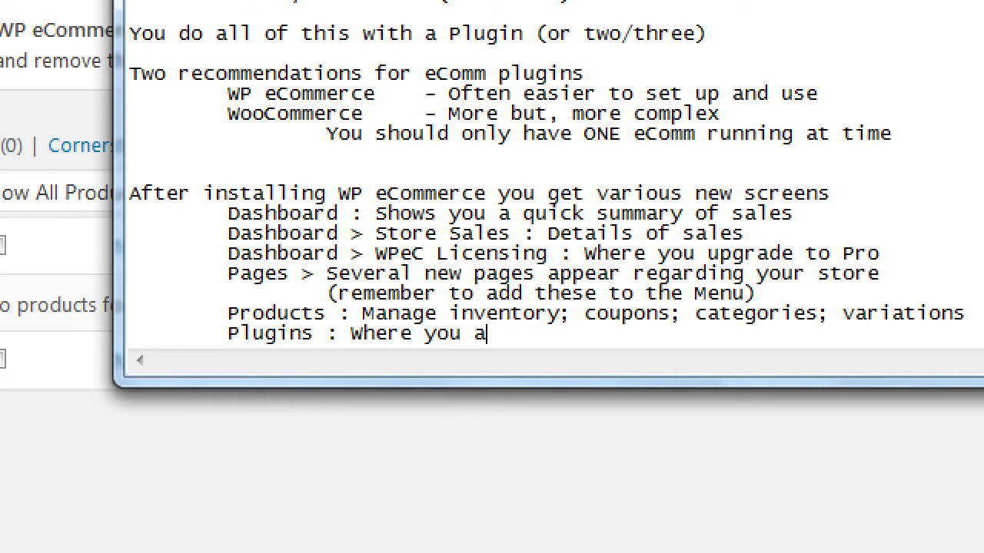
pyautogui.press('BackSpace')
pyautogui.press('BackSpace')
pyautogui.write('Activate/Deactive/')
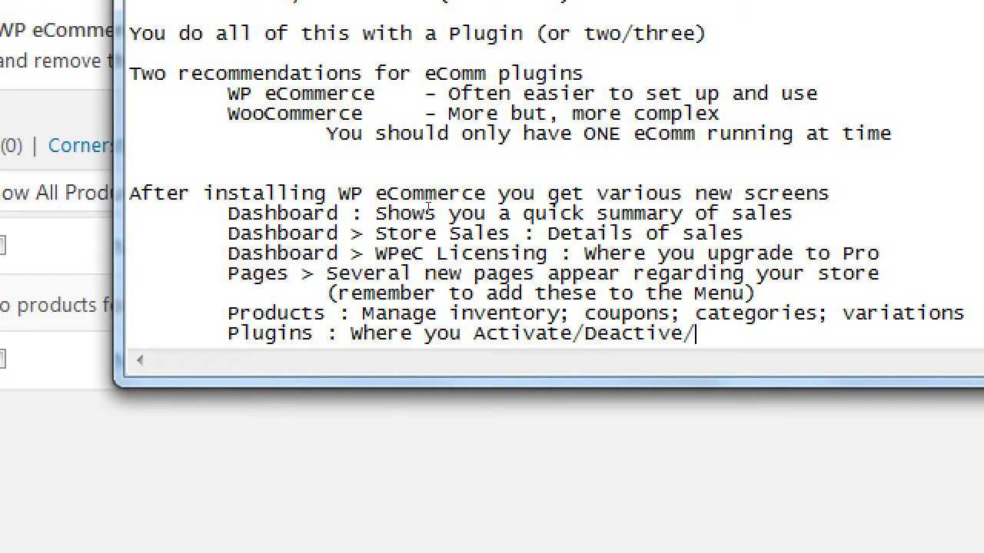
pyautogui.write('Delete the plu')
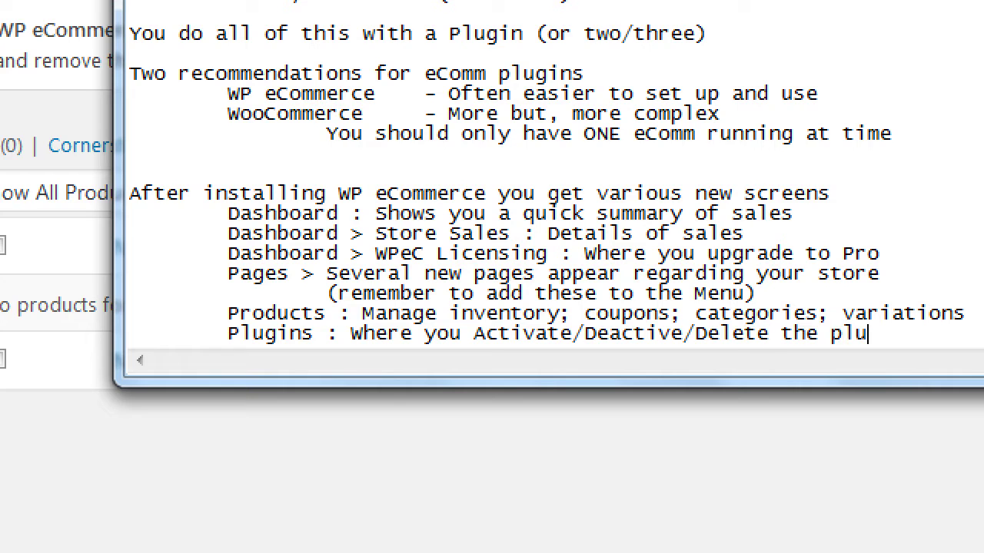
pyautogui.write('gin')
pyautogui.press('Return')
pyautogui.press('Tab')
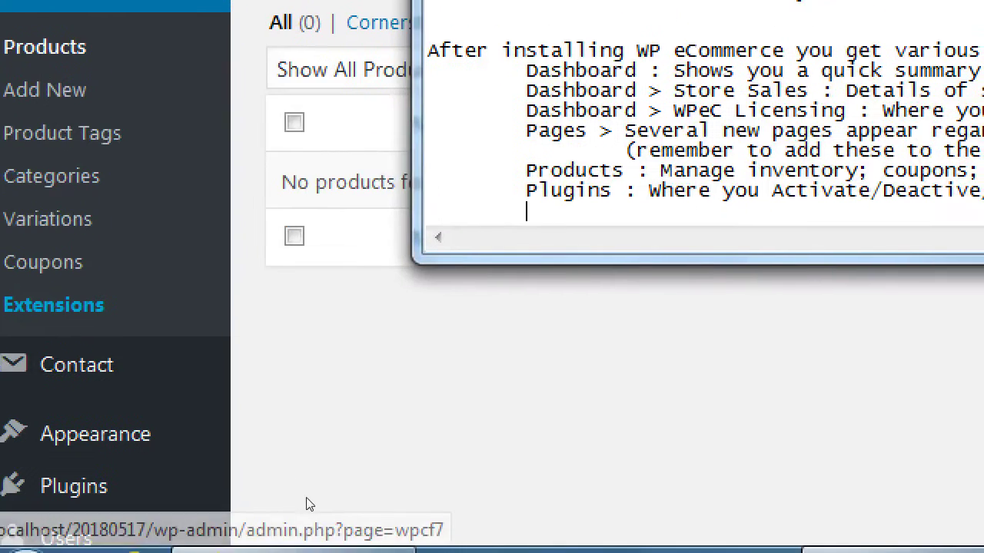
pyautogui.click(307, 505)
# Step: Look over the Settings > Store entry in the WordPress admin menu
pyautogui.scroll(-4, 217, 429)
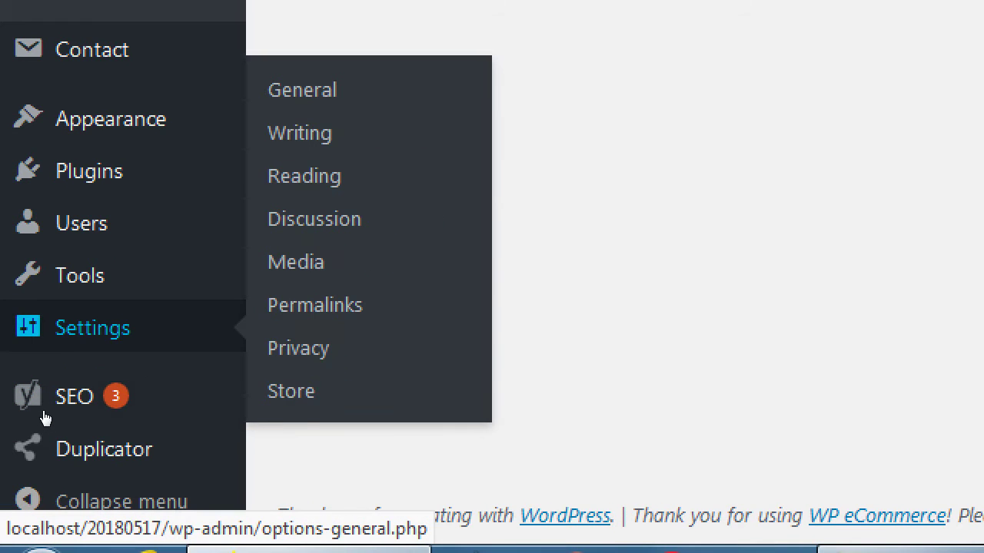
pyautogui.press('Tab')
pyautogui.press('Tab')
pyautogui.press('Tab')
pyautogui.press('Tab')
pyautogui.press('Tab')
pyautogui.press('Tab')
pyautogui.press('Tab')
pyautogui.press('Tab')
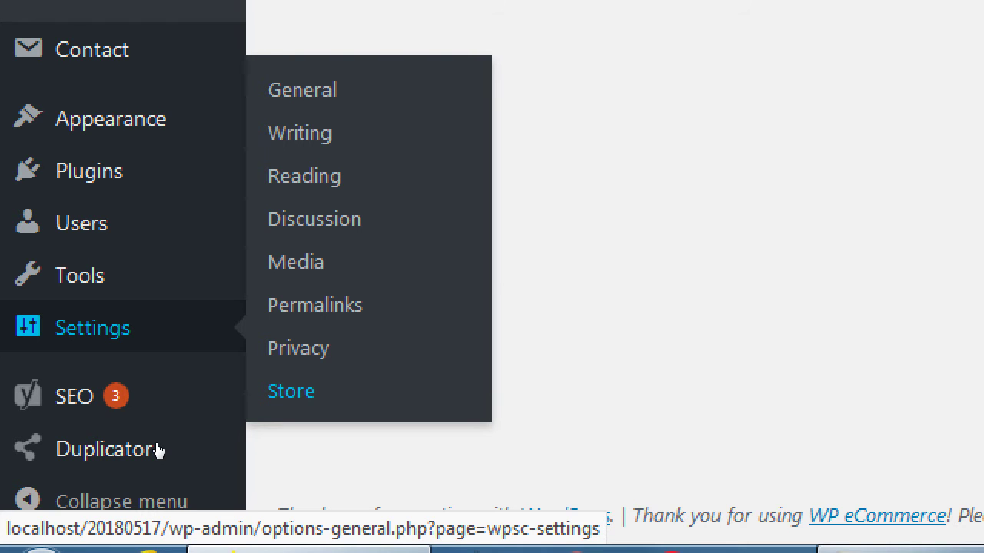
pyautogui.hotkey('alt', 'Tab')
# Step: Type the note 'Settings > Store: Many important settings'
pyautogui.write('settin')
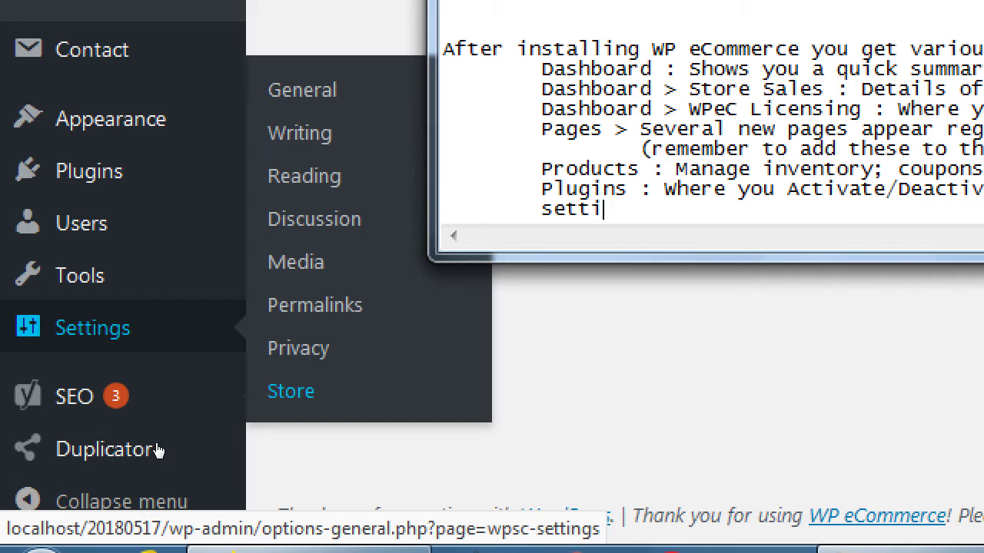
pyautogui.press('BackSpace')
pyautogui.press('BackSpace')
pyautogui.press('BackSpace')
pyautogui.press('BackSpace')
pyautogui.press('BackSpace')
pyautogui.press('BackSpace')
pyautogui.write('Settings > Store:')
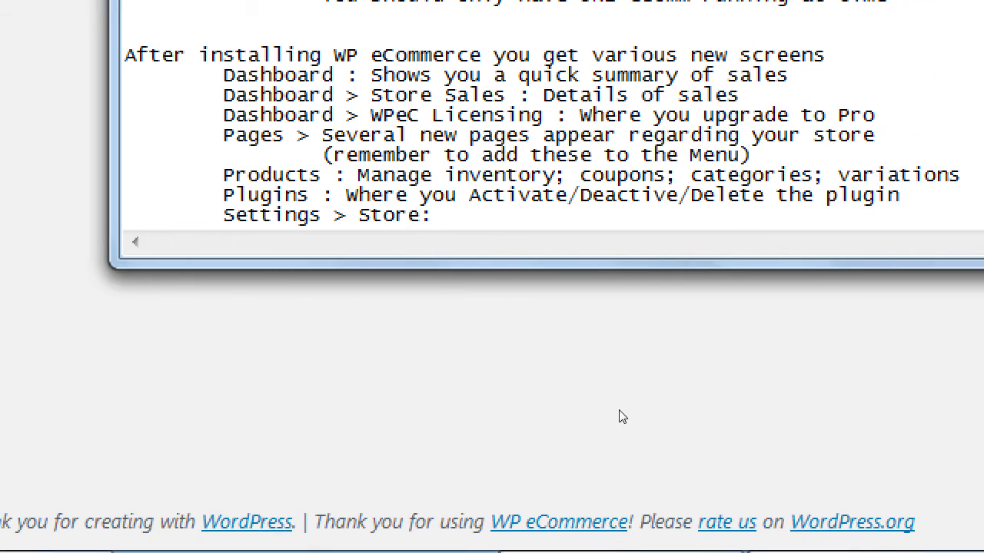
pyautogui.press('Left')
pyautogui.press('Left')
pyautogui.press('End')
pyautogui.write('Many important set')
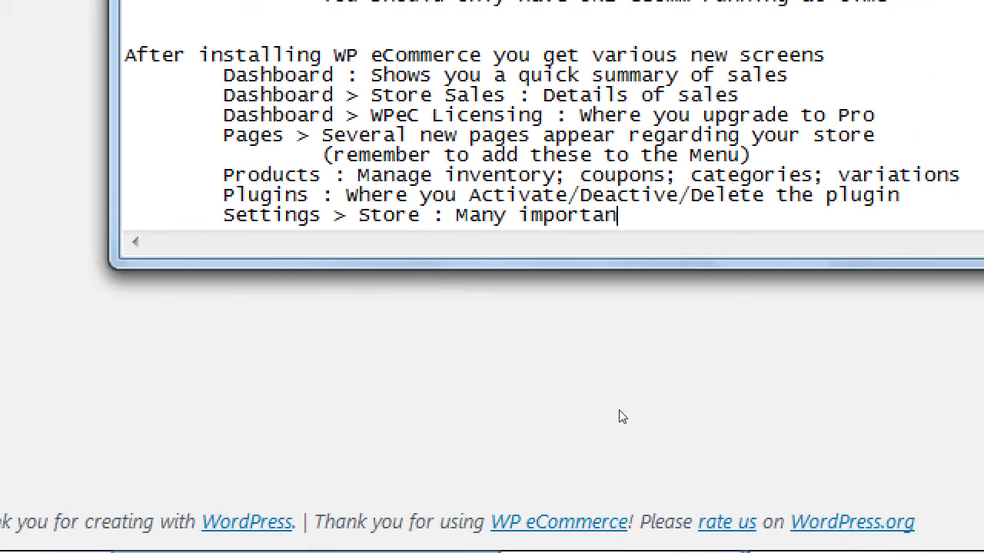
pyautogui.write('tings')
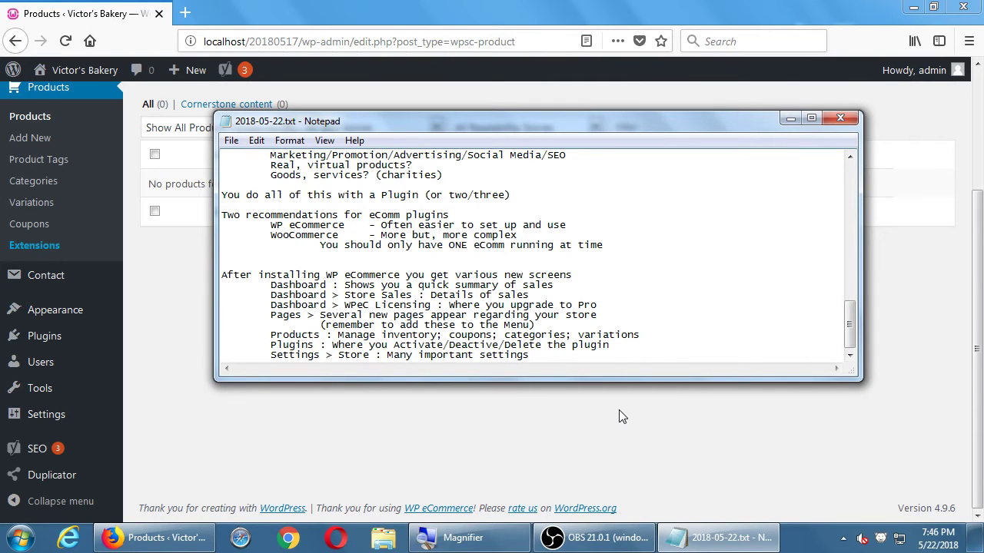
# Step: Visit the public Victor's Bakery site, then go to the Appearance > Menus editor
pyautogui.click(600, 408)
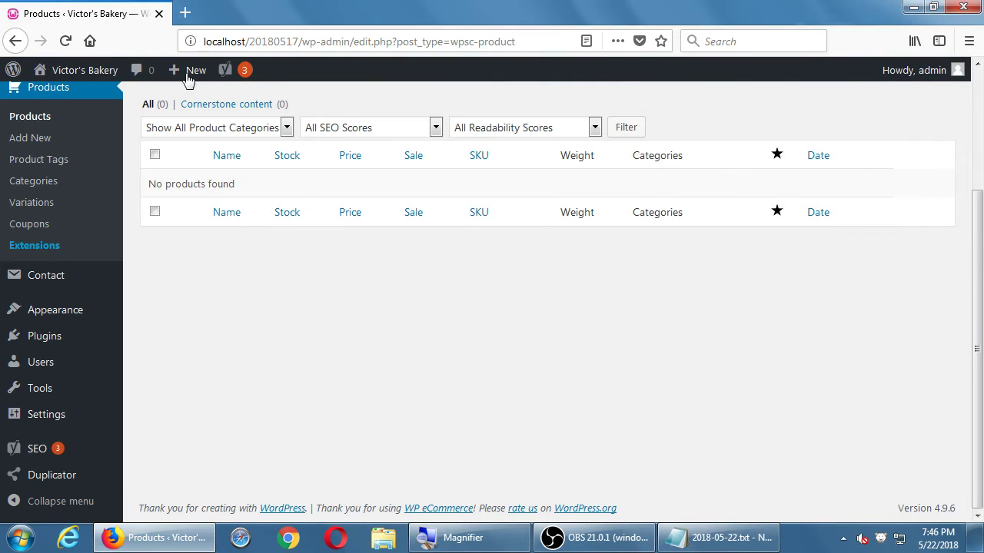
pyautogui.click(77, 79)
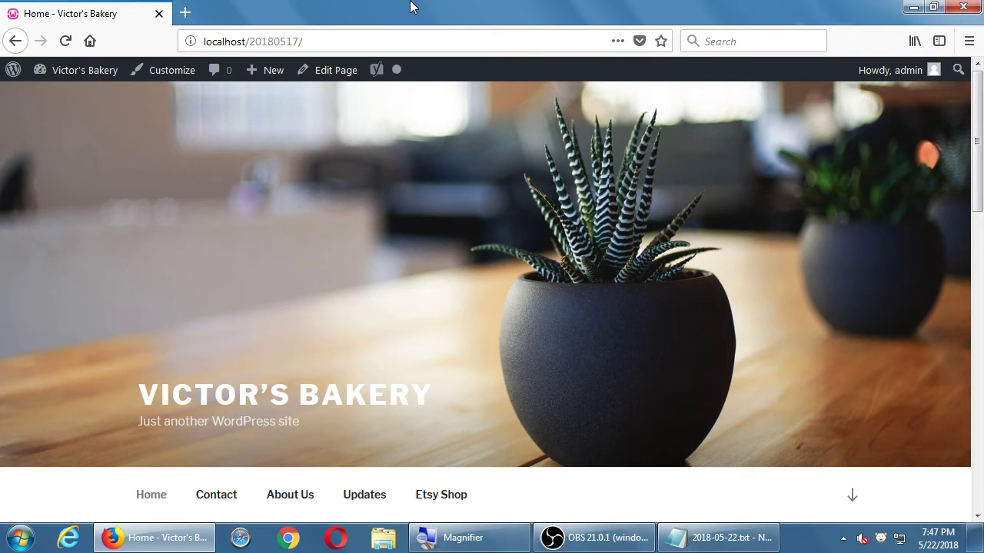
pyautogui.scroll(-3, 490, 170)
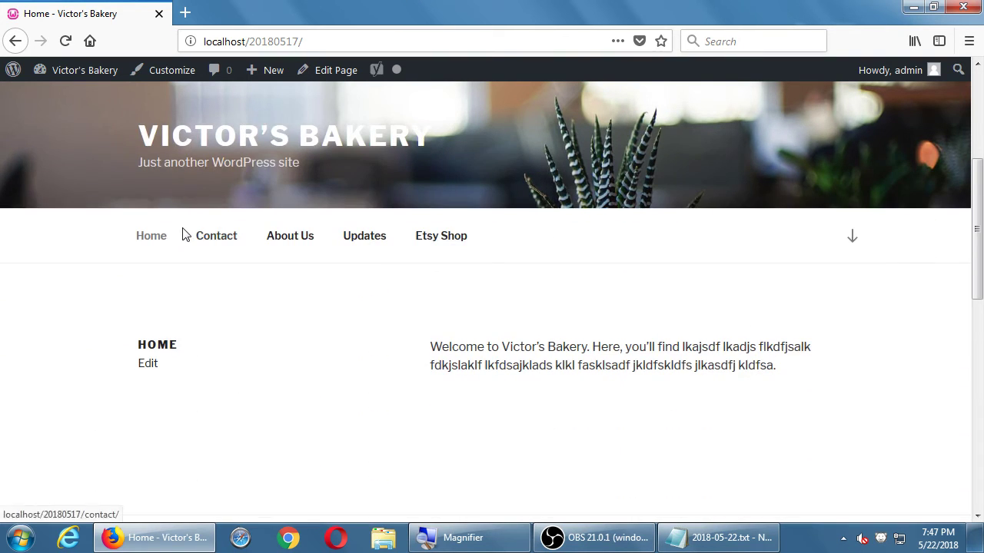
pyautogui.moveTo(73, 81)
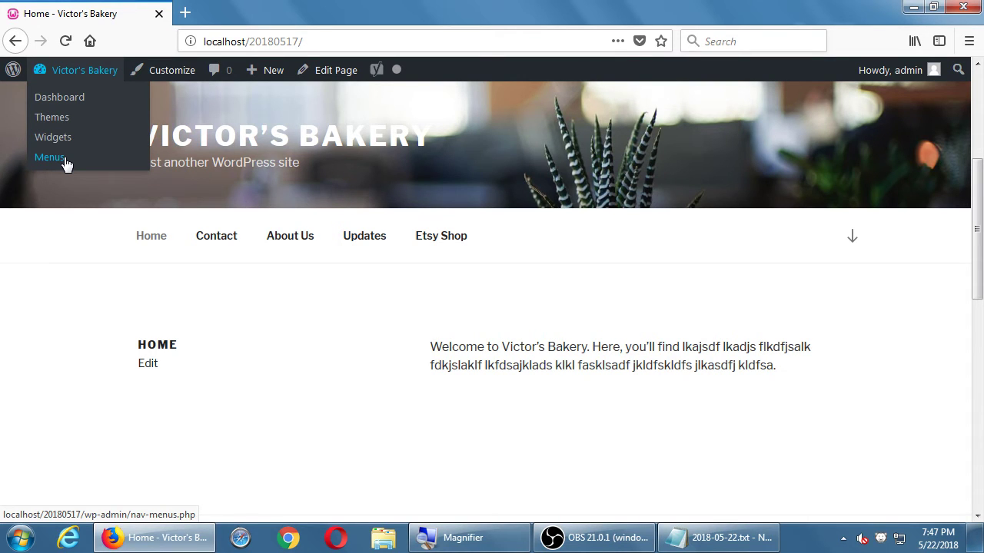
pyautogui.click(67, 164)
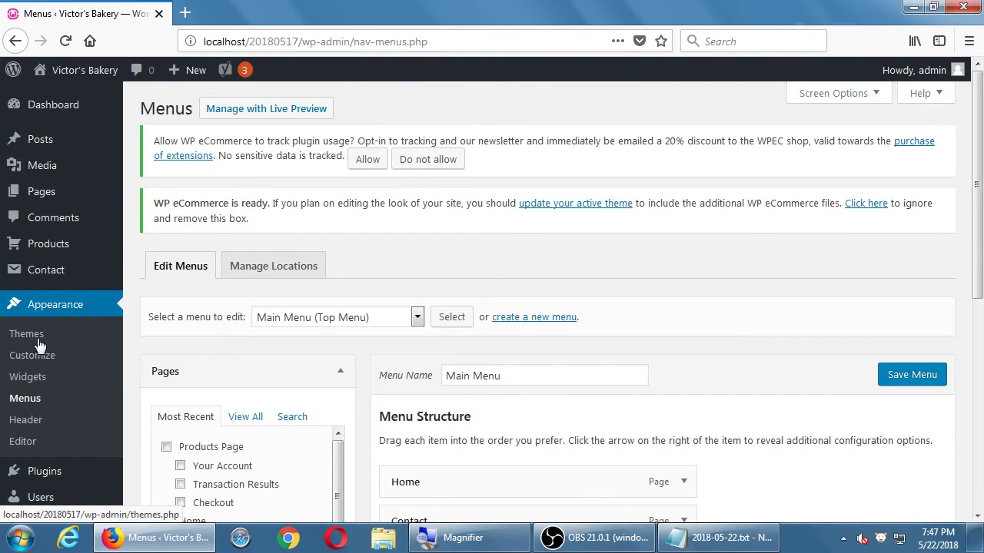
# Step: Tick Products Page, Your Account, Transaction Results and Checkout under Pages and add them to Main Menu
pyautogui.scroll(-2, 569, 321)
pyautogui.scroll(-2, 569, 321)
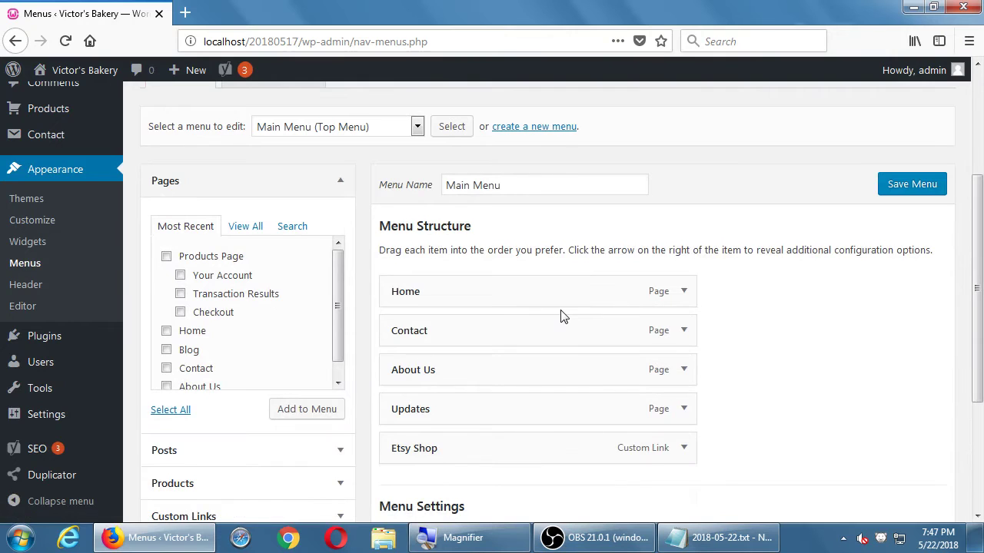
pyautogui.scroll(-1, 562, 315)
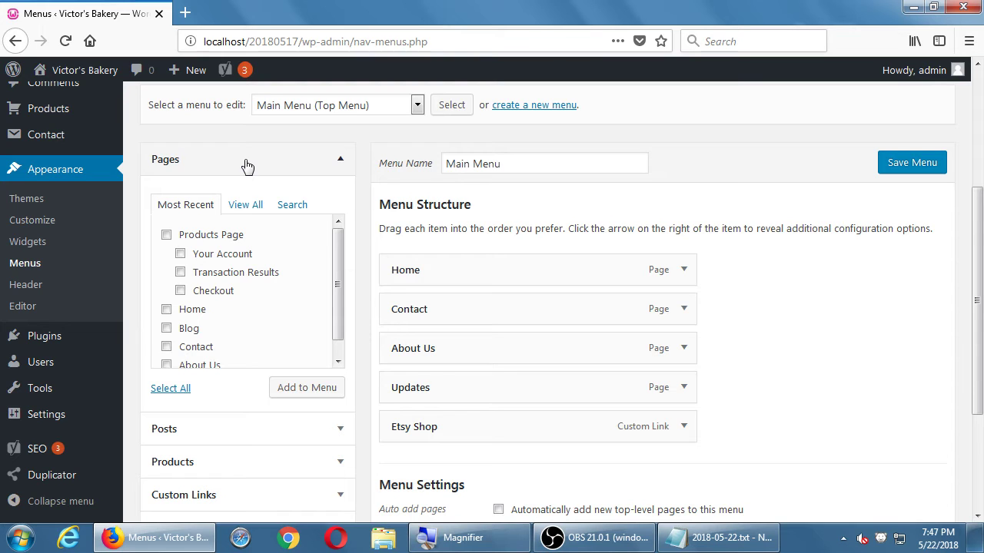
pyautogui.click(167, 235)
pyautogui.click(180, 253)
pyautogui.click(180, 272)
pyautogui.click(180, 291)
pyautogui.click(300, 393)
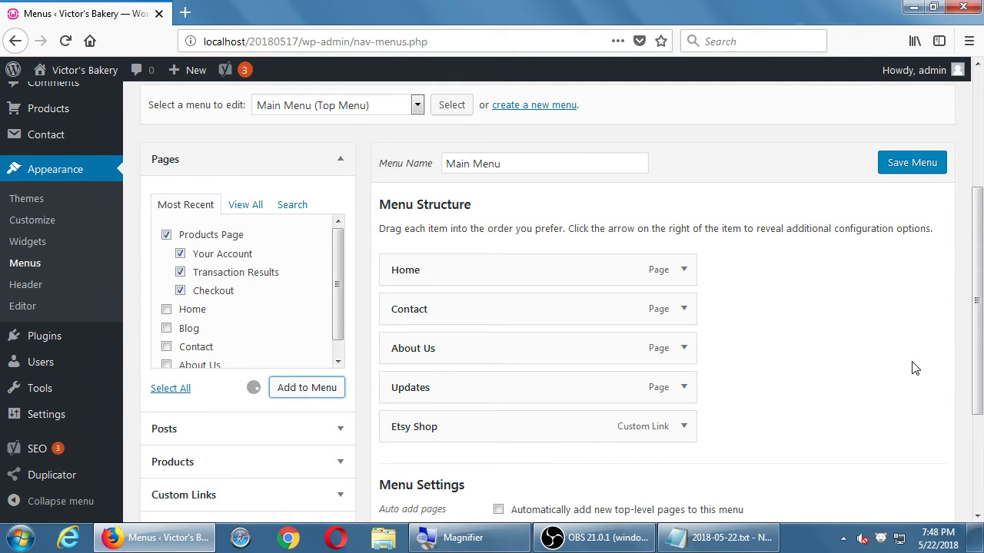
# Step: Remove the Etsy Shop item from the Main Menu
pyautogui.scroll(-4, 914, 363)
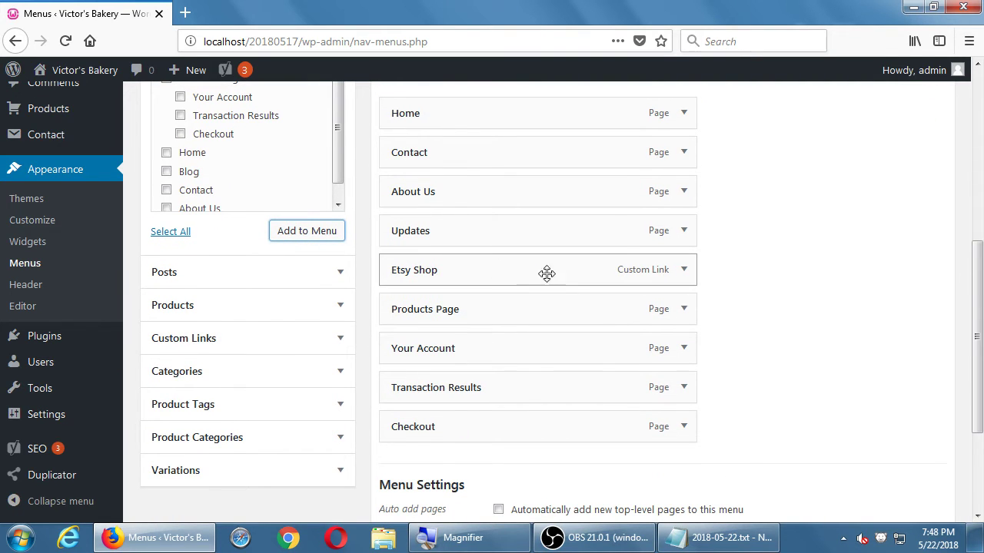
pyautogui.click(684, 270)
pyautogui.scroll(-4, 469, 372)
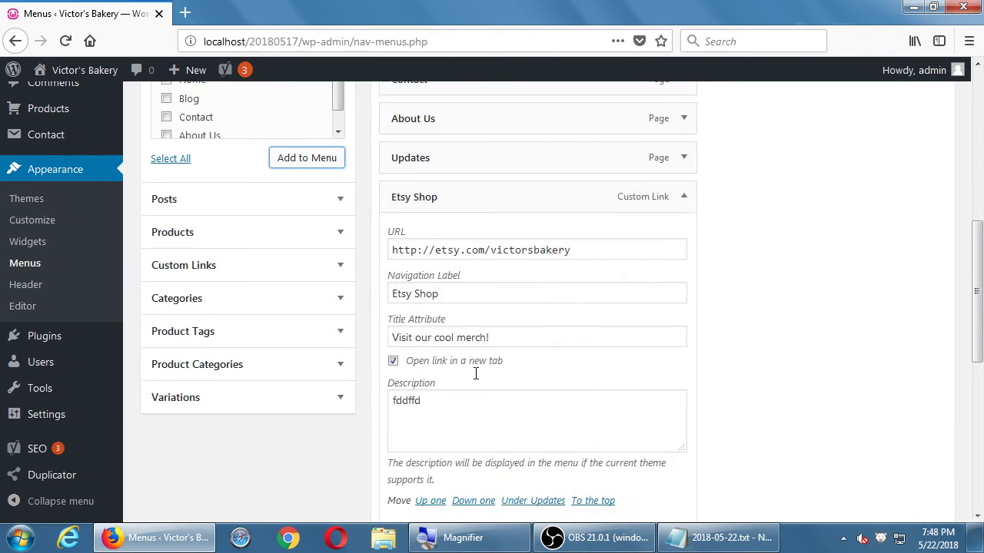
pyautogui.click(405, 404)
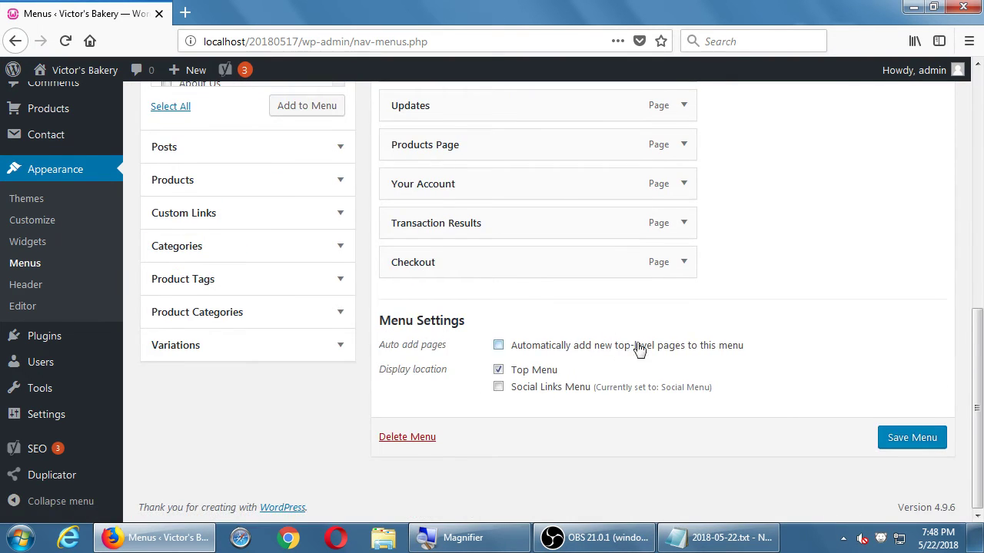
# Step: Nest Your Account, Transaction Results and Checkout under Products Page and expand its settings
pyautogui.scroll(3, 693, 346)
pyautogui.scroll(1, 758, 341)
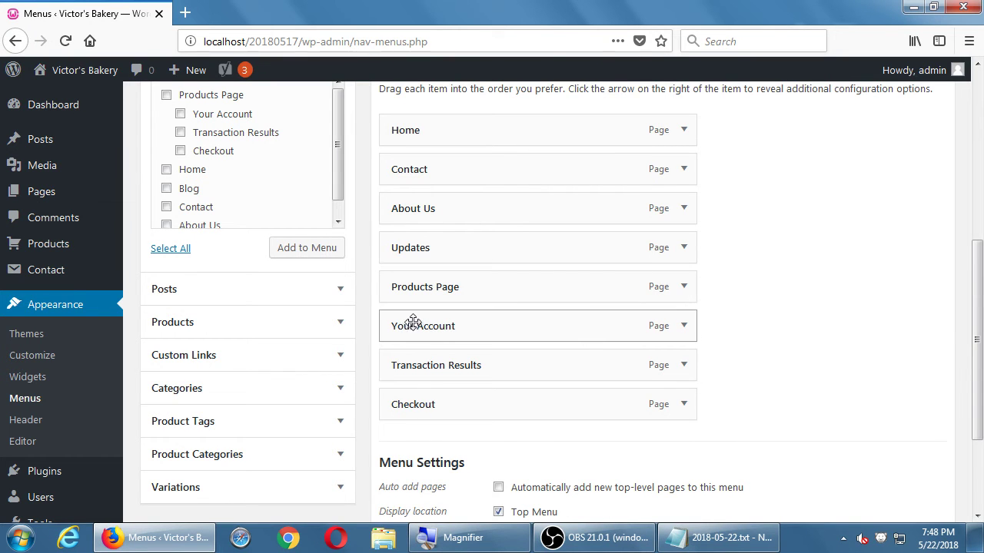
pyautogui.moveTo(412, 323); pyautogui.dragTo(439, 323)
pyautogui.moveTo(417, 359); pyautogui.dragTo(448, 363)
pyautogui.moveTo(421, 397); pyautogui.dragTo(458, 400)
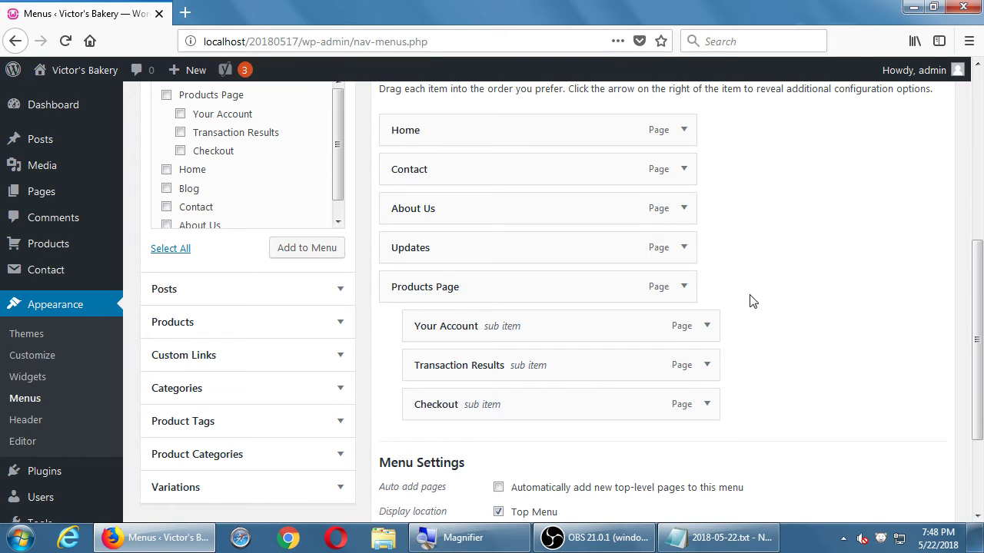
pyautogui.click(684, 287)
# Step: Change the Products Page navigation label to 'Shop' and save the Main Menu
pyautogui.moveTo(474, 343); pyautogui.dragTo(367, 346)
pyautogui.write('Shop')
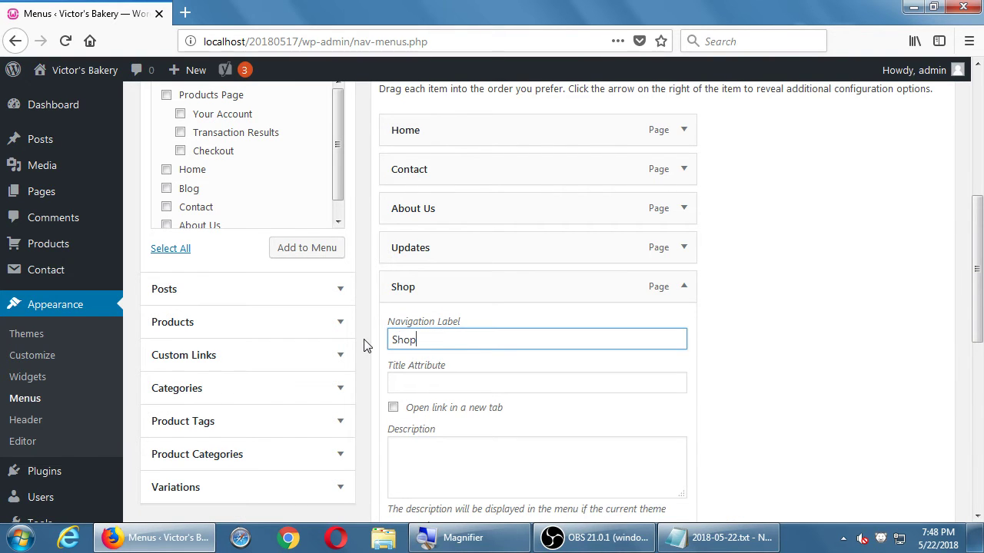
pyautogui.click(684, 288)
pyautogui.click(684, 288)
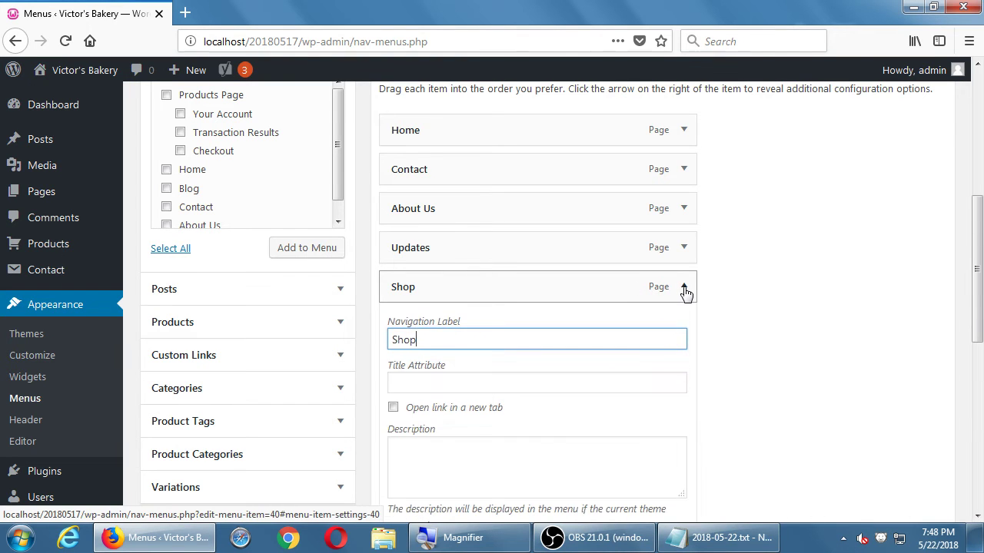
pyautogui.click(684, 288)
pyautogui.click(684, 288)
pyautogui.press('Tab')
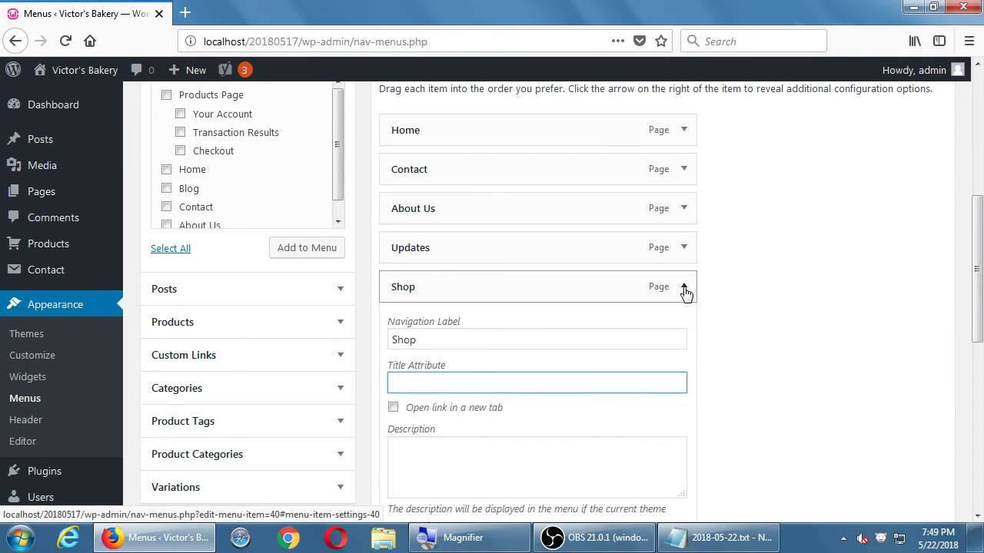
pyautogui.scroll(-5, 684, 286)
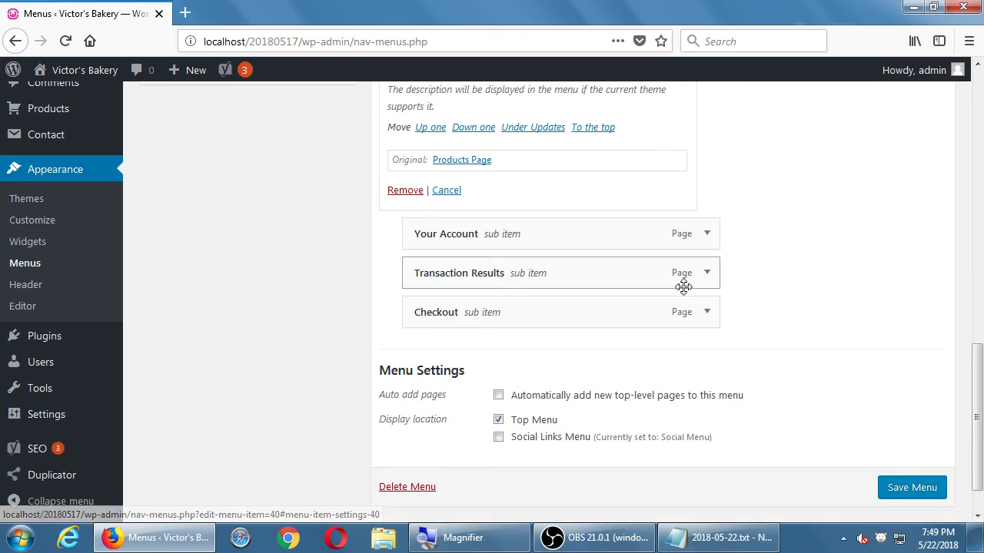
pyautogui.click(914, 491)
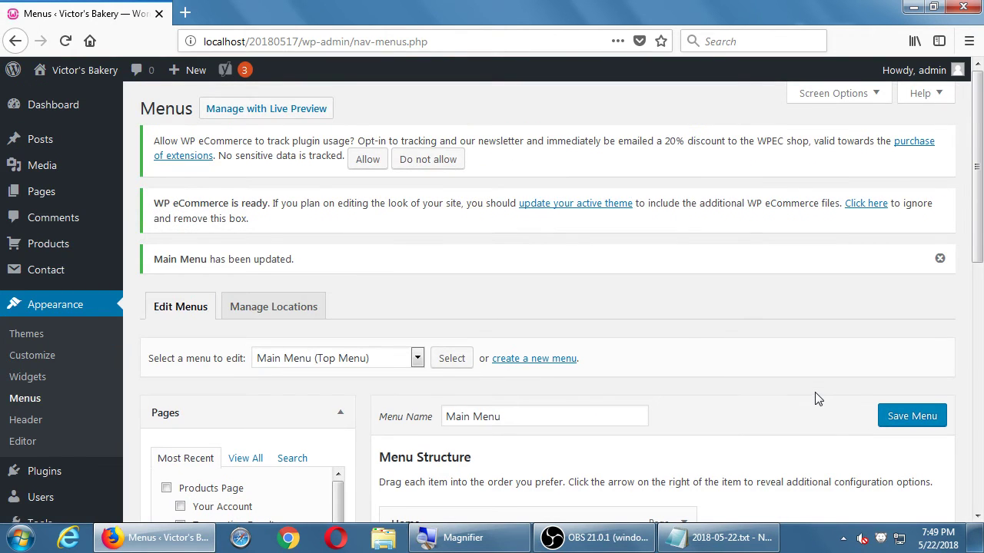
# Step: Drag Shop with its three sub-items between Home and Contact, then save the Main Menu
pyautogui.scroll(-4, 817, 399)
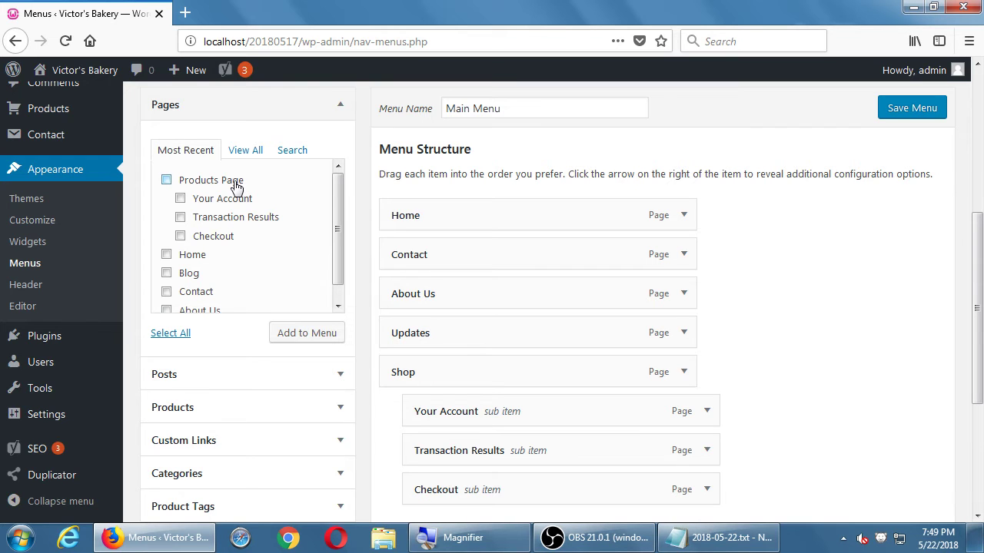
pyautogui.click(683, 372)
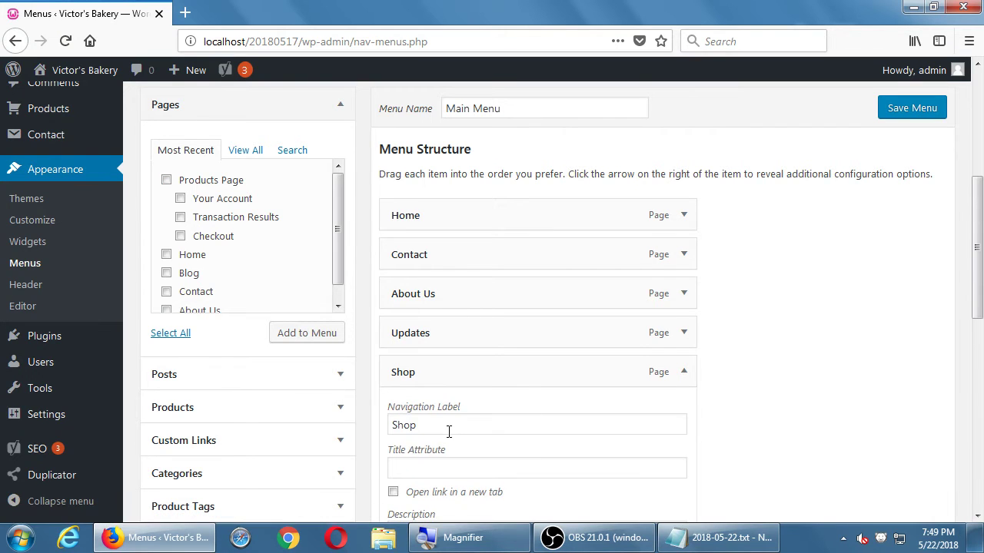
pyautogui.moveTo(449, 432); pyautogui.dragTo(393, 426)
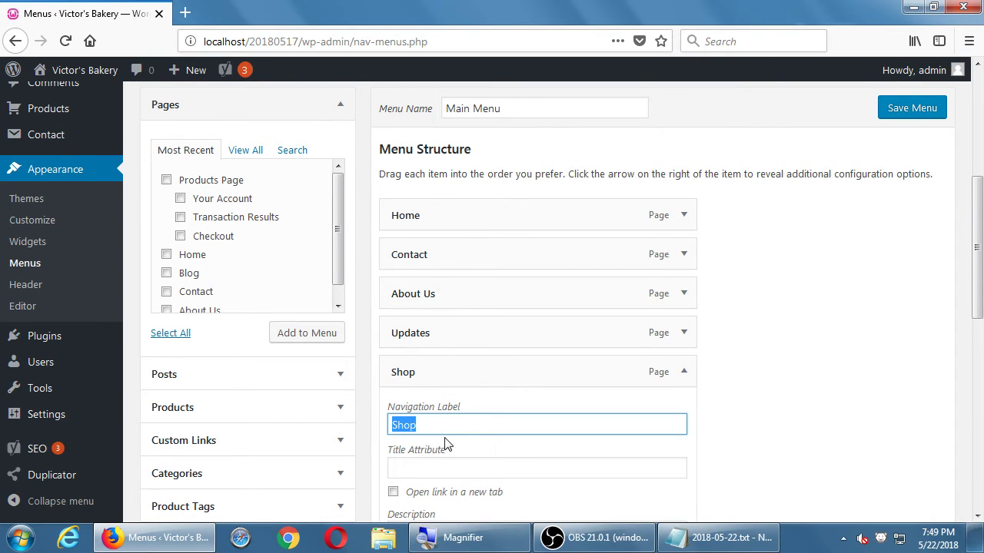
pyautogui.click(683, 372)
pyautogui.scroll(-4, 830, 380)
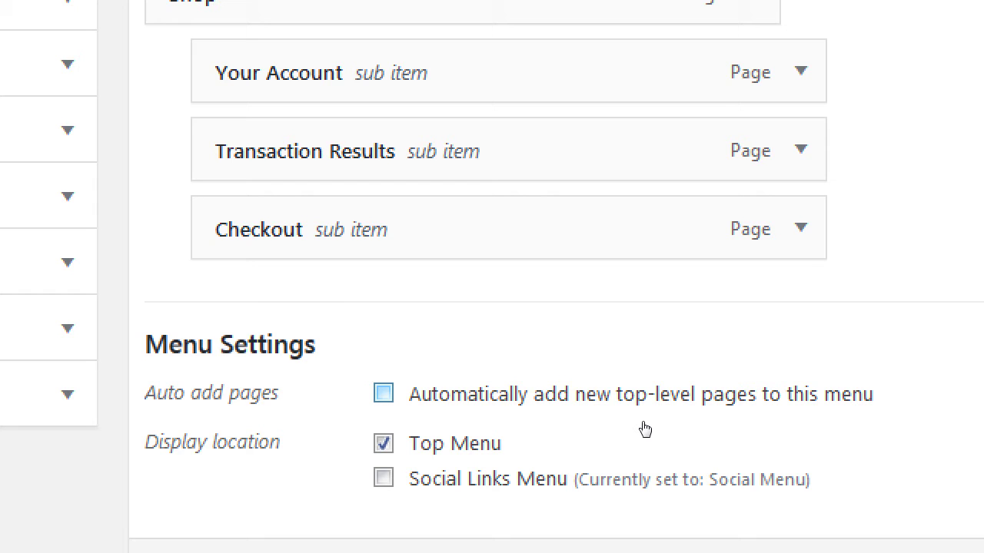
pyautogui.press('space')
pyautogui.press('space')
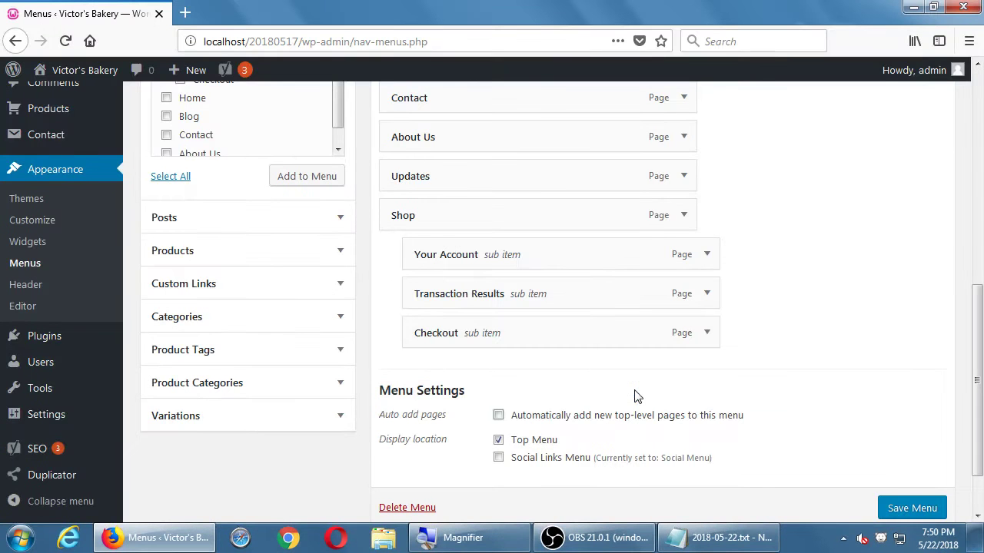
pyautogui.scroll(3, 635, 396)
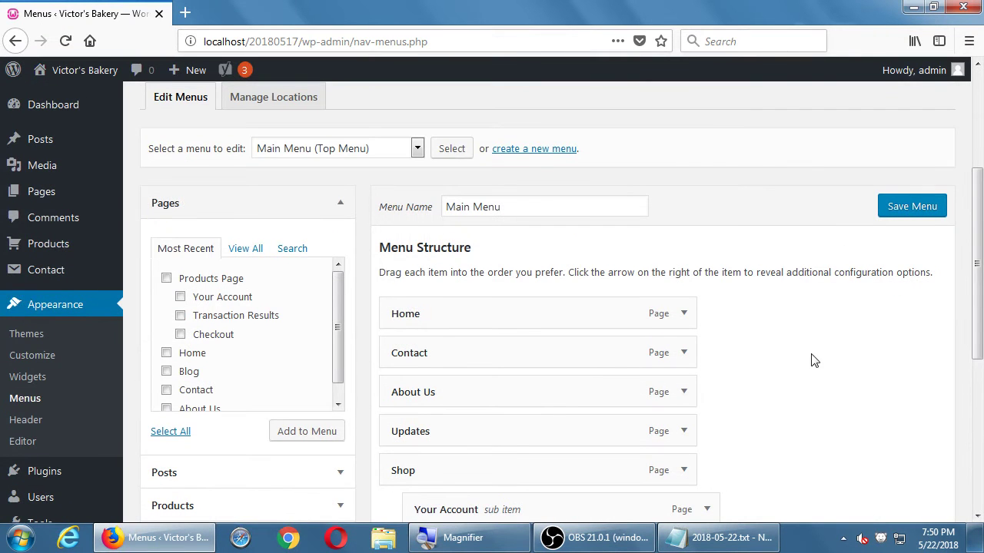
pyautogui.scroll(-2, 721, 319)
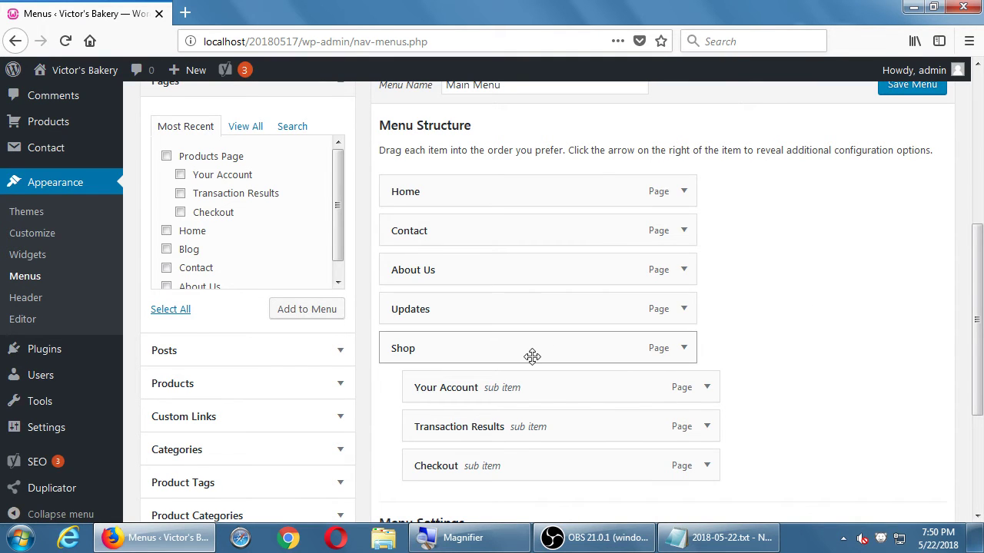
pyautogui.moveTo(531, 355); pyautogui.dragTo(504, 234)
pyautogui.scroll(-3, 802, 288)
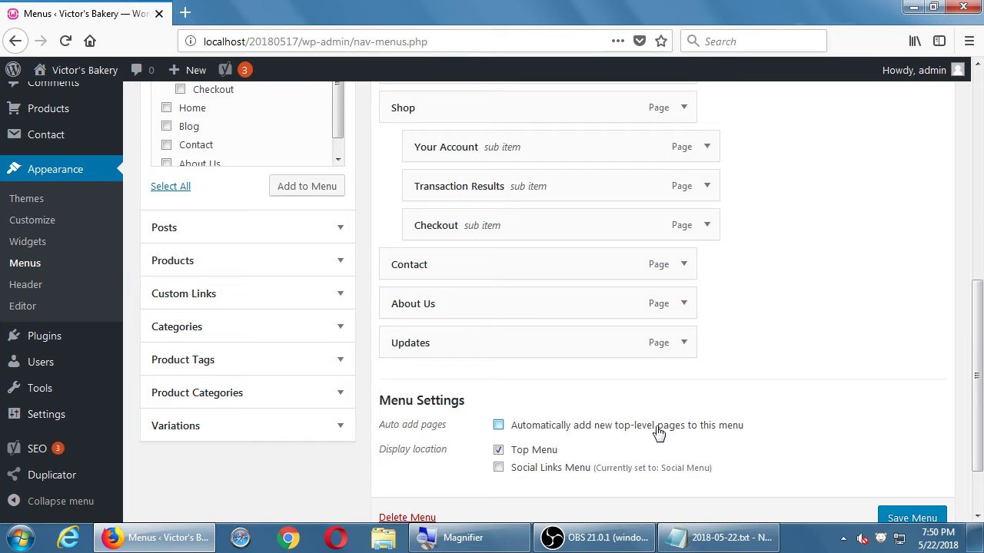
pyautogui.click(892, 518)
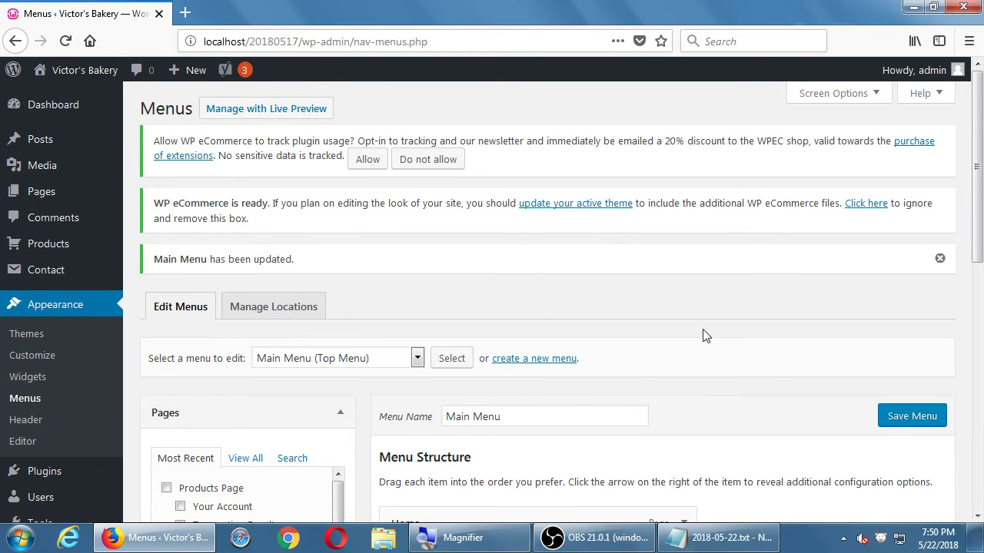
pyautogui.scroll(-5, 712, 327)
# Step: From the site's home page, open the Shop products page via the Shop menu
pyautogui.click(70, 73)
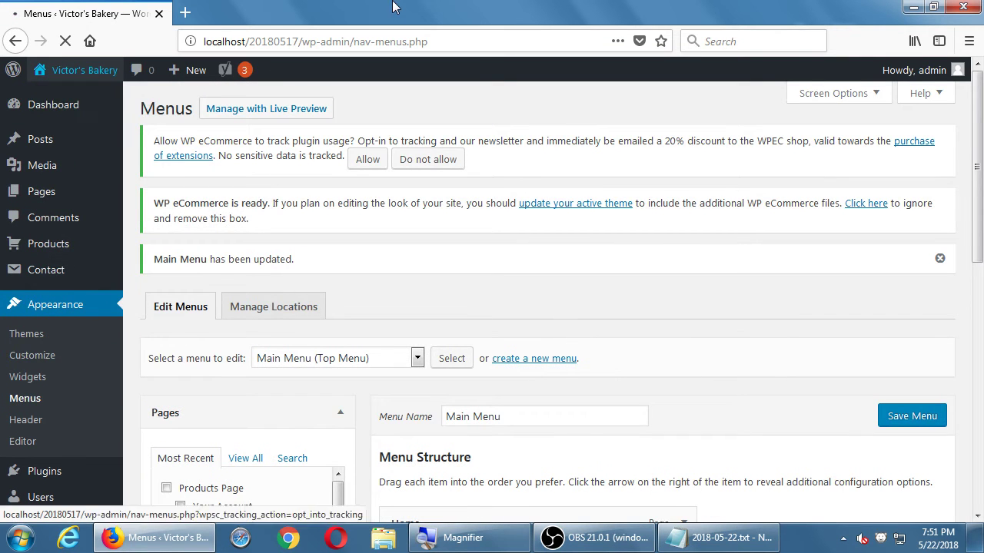
pyautogui.scroll(-2, 220, 151)
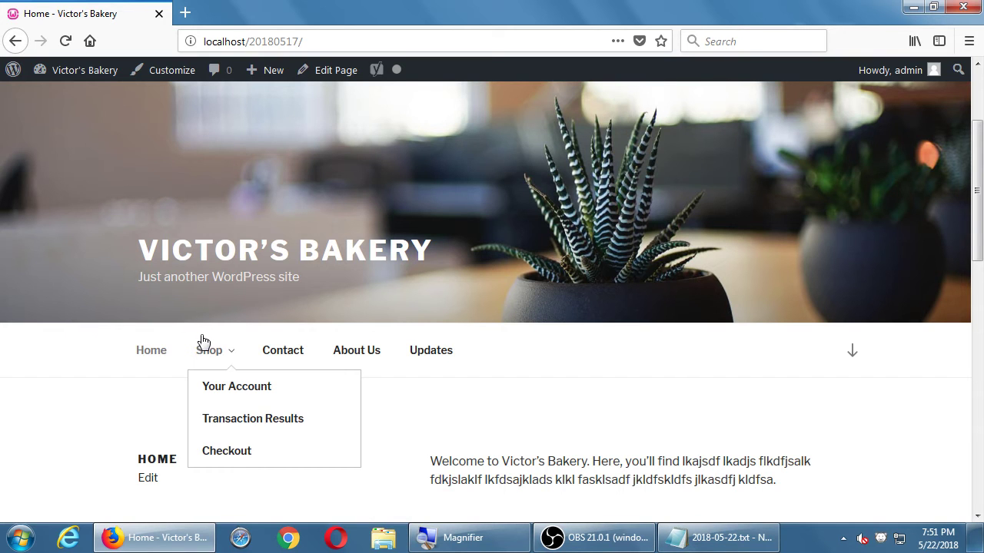
pyautogui.scroll(-2, 38, 423)
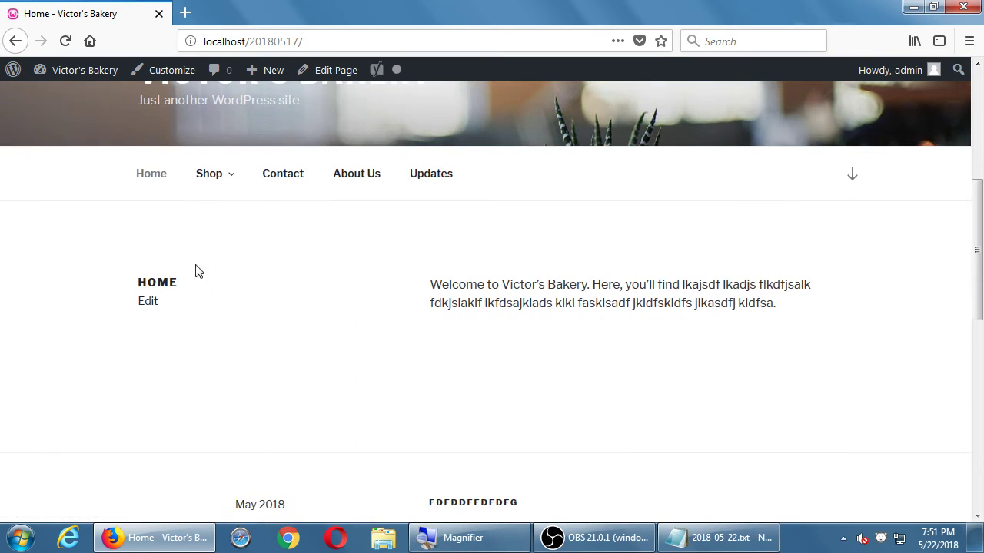
pyautogui.moveTo(210, 189)
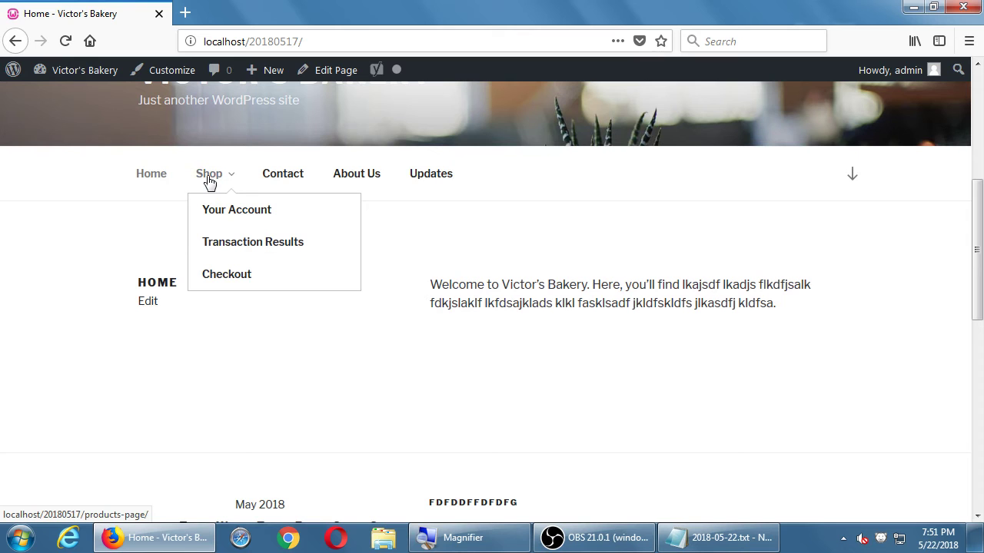
pyautogui.click(209, 175)
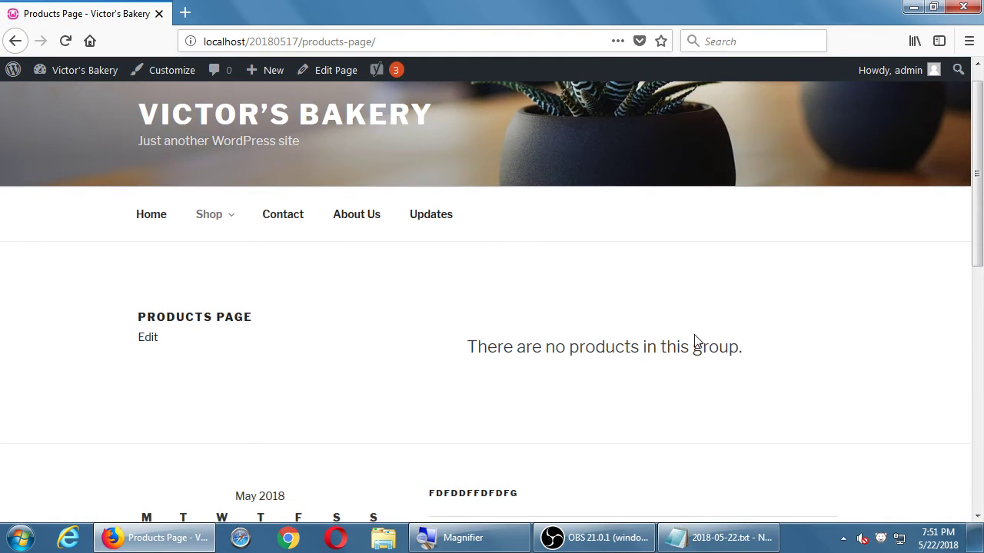
# Step: Visit the Your Account, Transaction Results and Checkout pages, then return to Your Account
pyautogui.moveTo(206, 225)
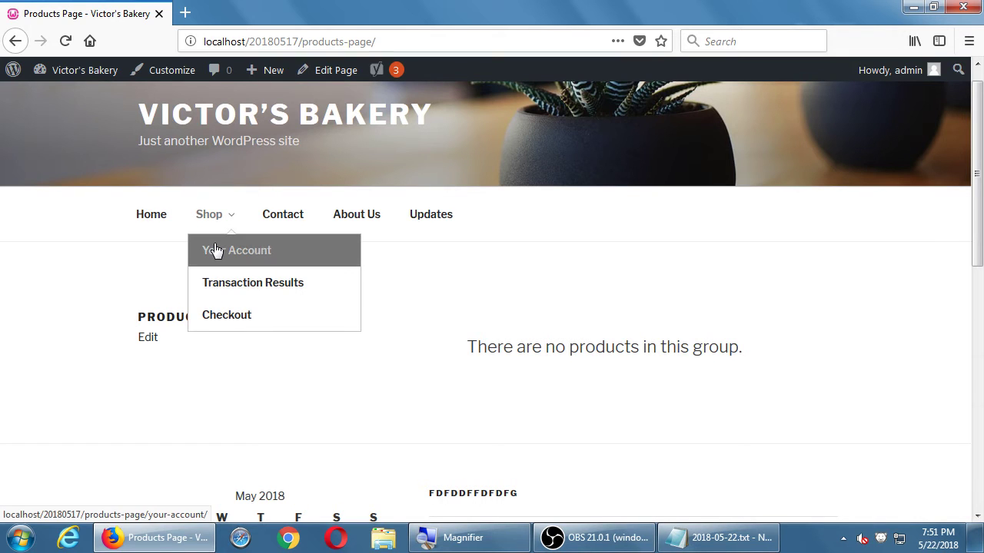
pyautogui.click(213, 251)
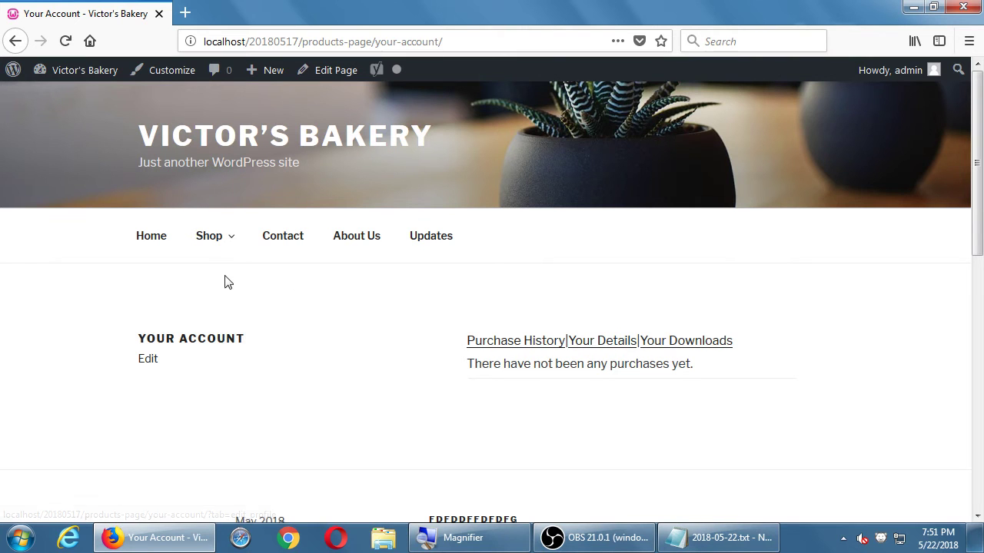
pyautogui.moveTo(222, 237)
pyautogui.click(246, 316)
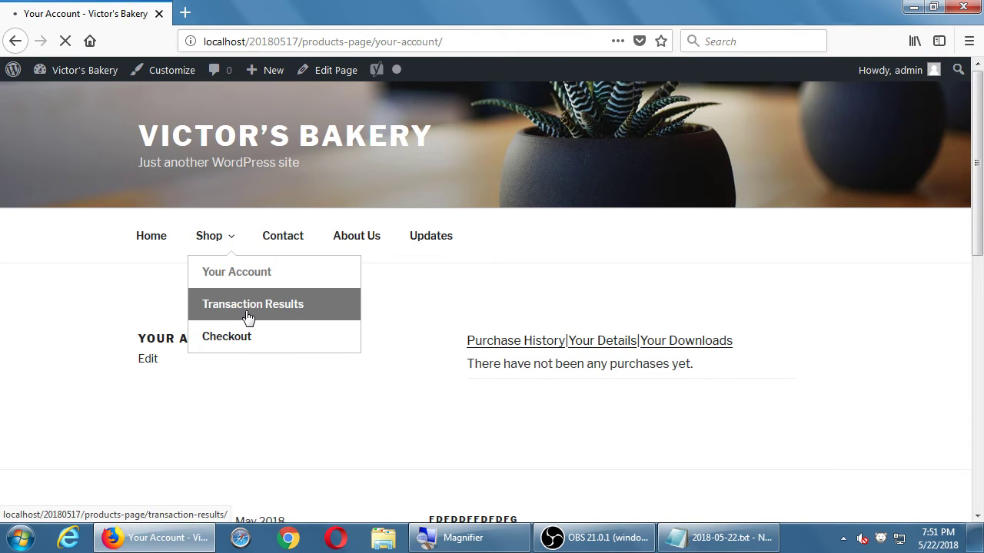
pyautogui.moveTo(228, 226)
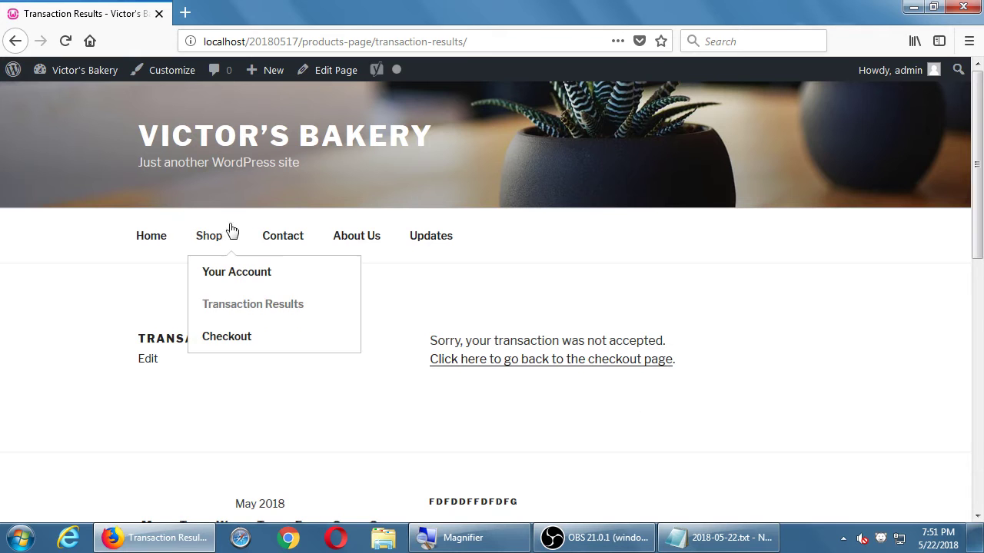
pyautogui.click(233, 339)
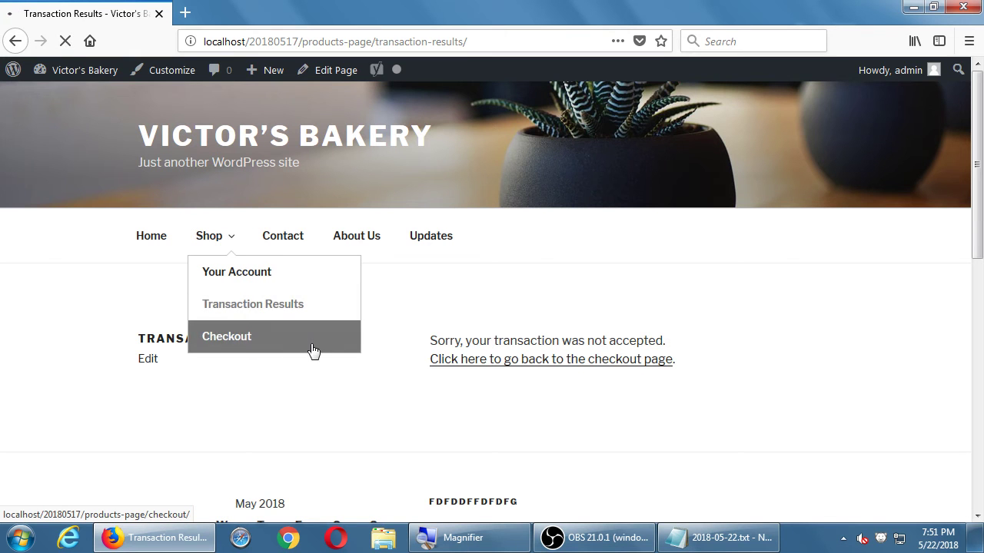
pyautogui.scroll(-3, 561, 405)
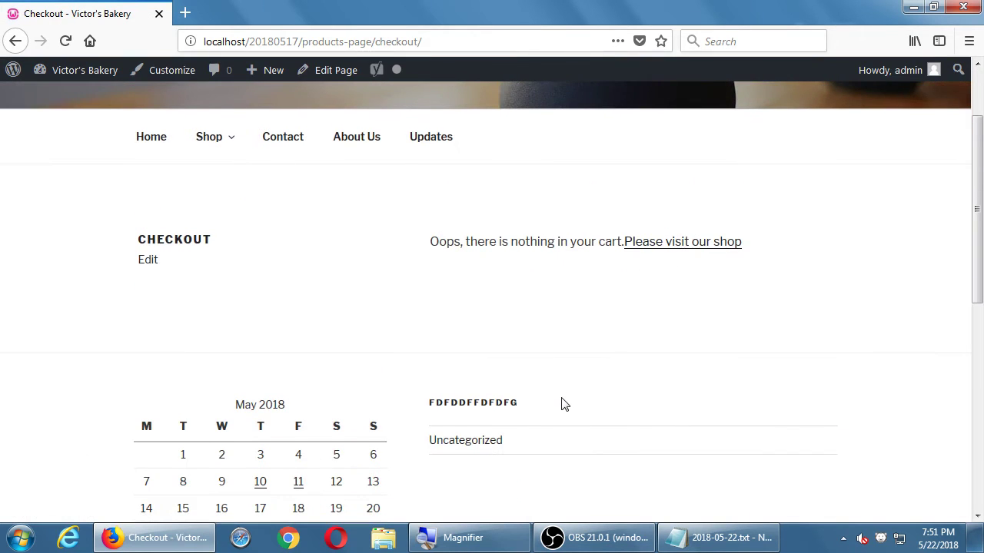
pyautogui.scroll(3, 581, 373)
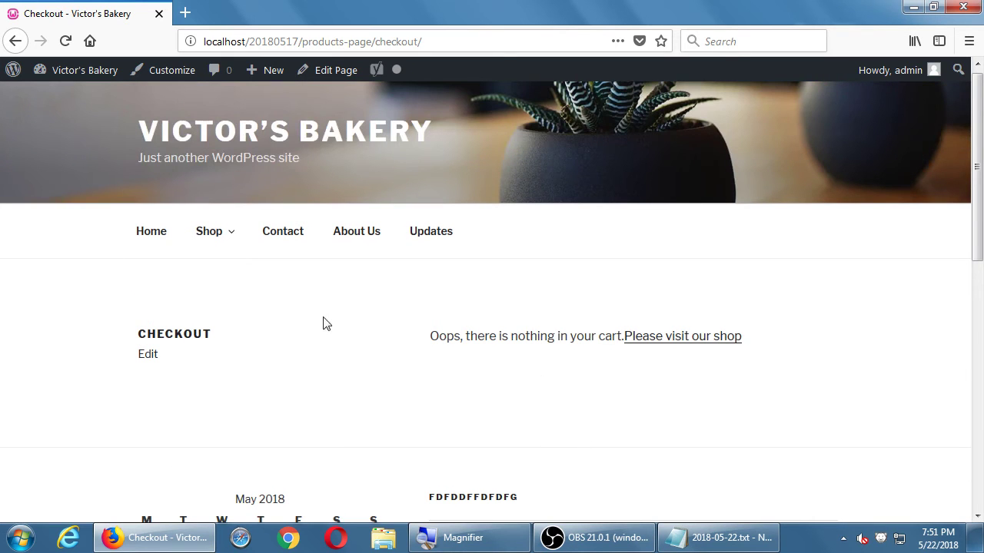
pyautogui.moveTo(208, 240)
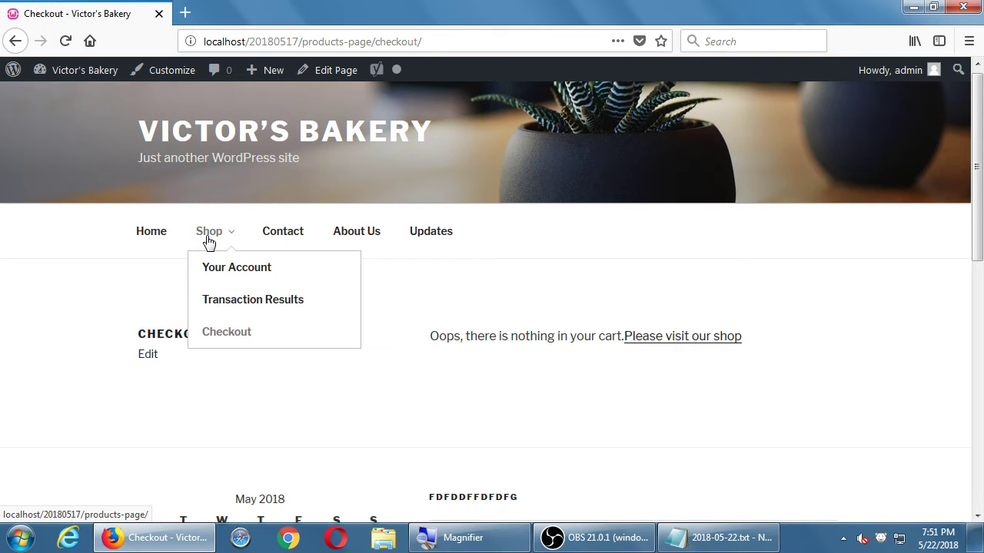
pyautogui.click(220, 278)
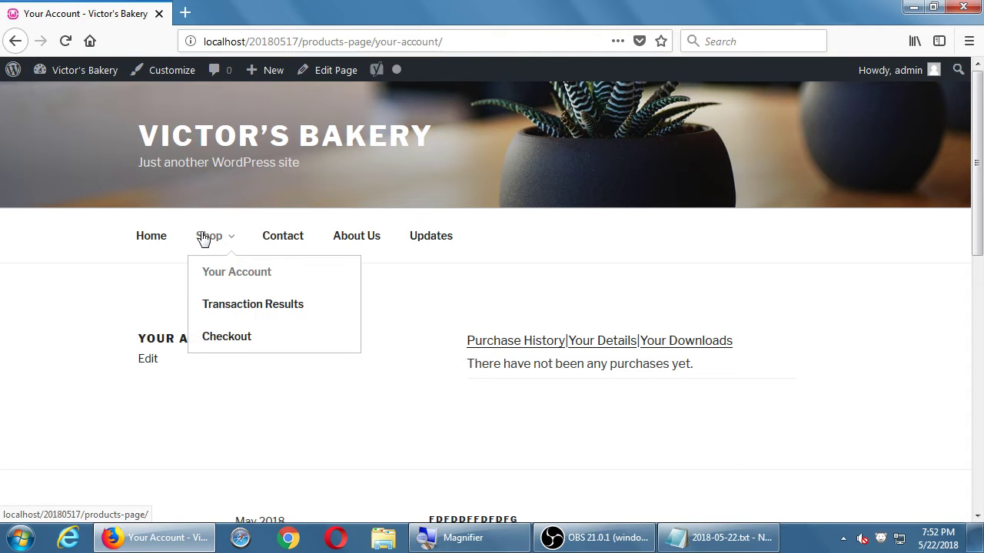
# Step: In the Notepad notes, highlight the 'Settings > Store' line, then return to the Your Account page
pyautogui.click(711, 542)
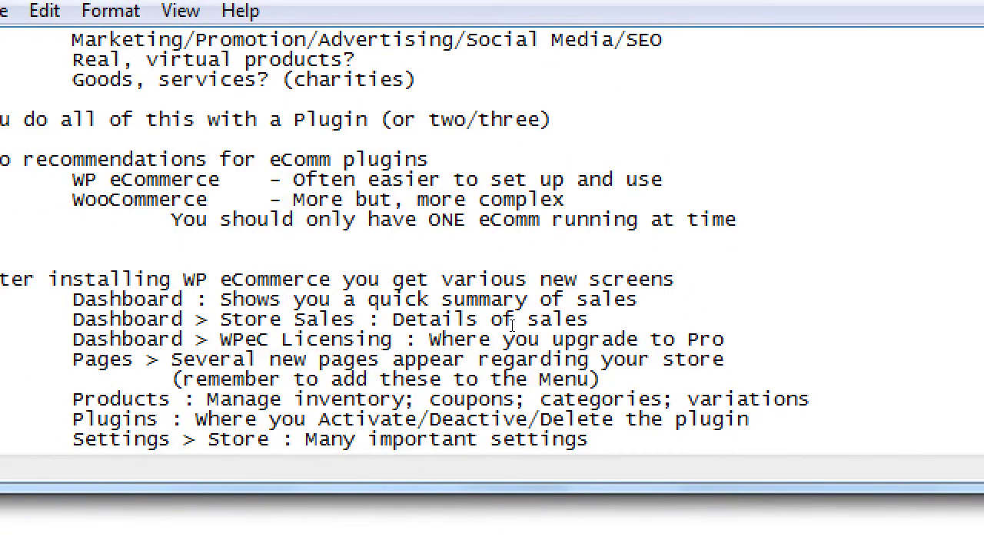
pyautogui.doubleClick(552, 381)
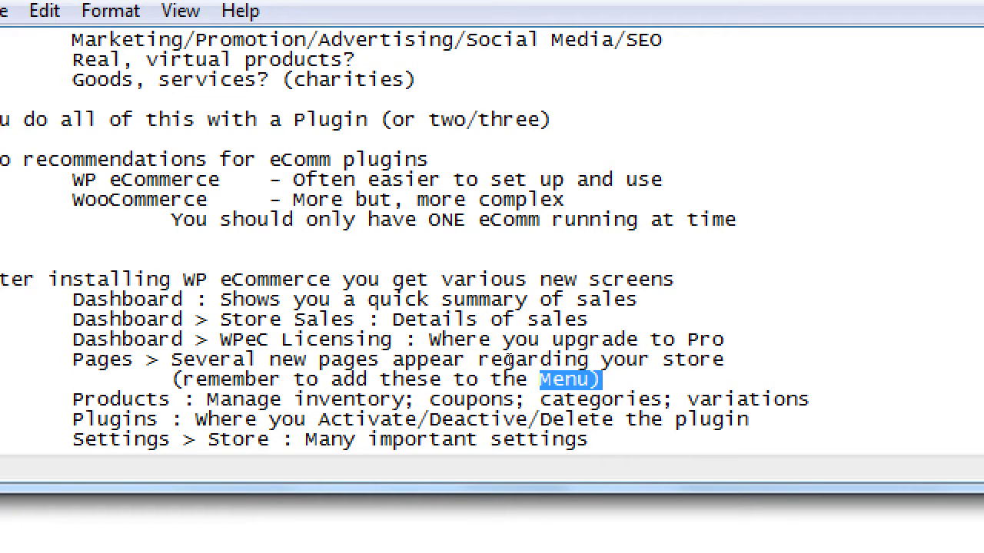
pyautogui.press('Down')
pyautogui.press('Down')
pyautogui.hotkey('ctrl', 'shift', 'Left')
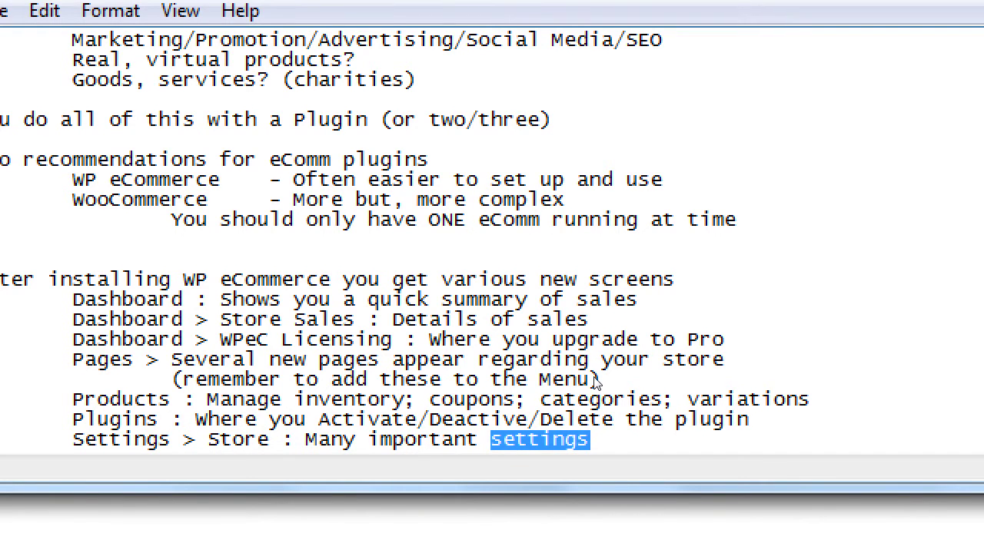
pyautogui.press('End')
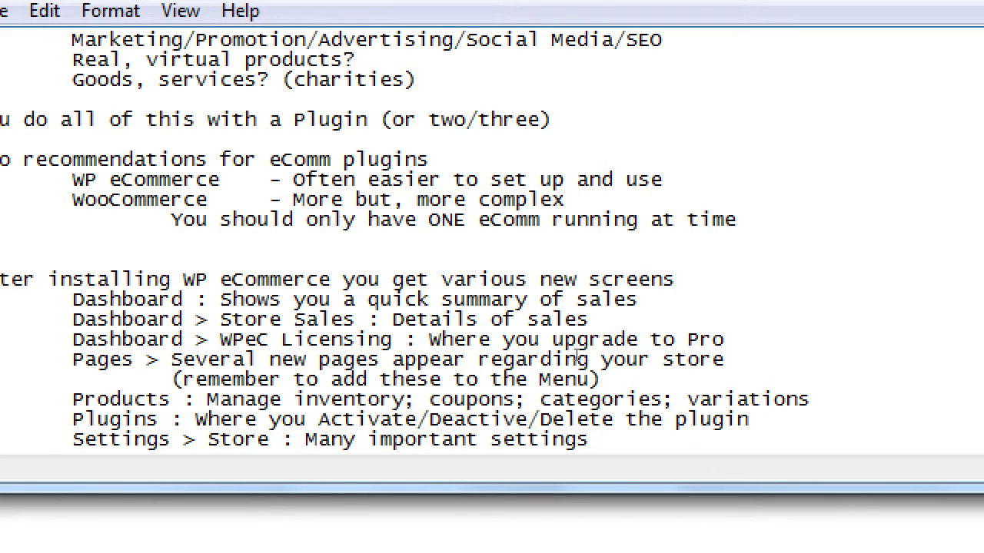
pyautogui.hotkey('shift', 'Home')
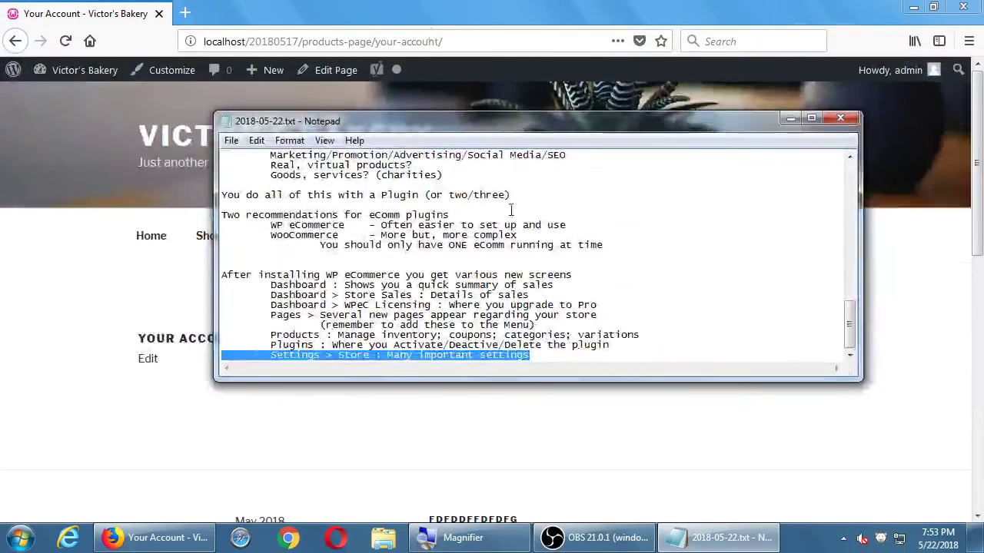
pyautogui.click(96, 69)
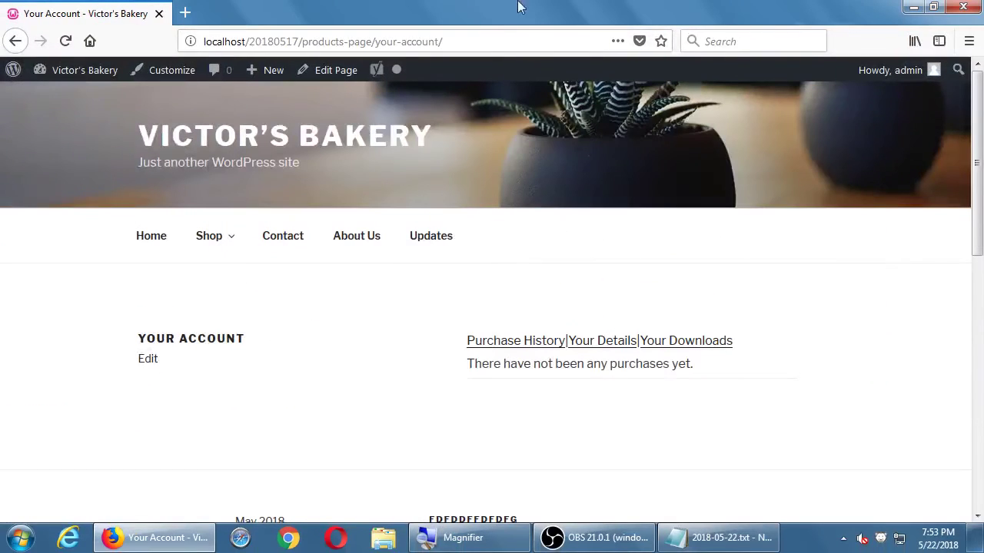
# Step: Go to the admin Dashboard and open Settings > Store on its General tab
pyautogui.click(84, 70)
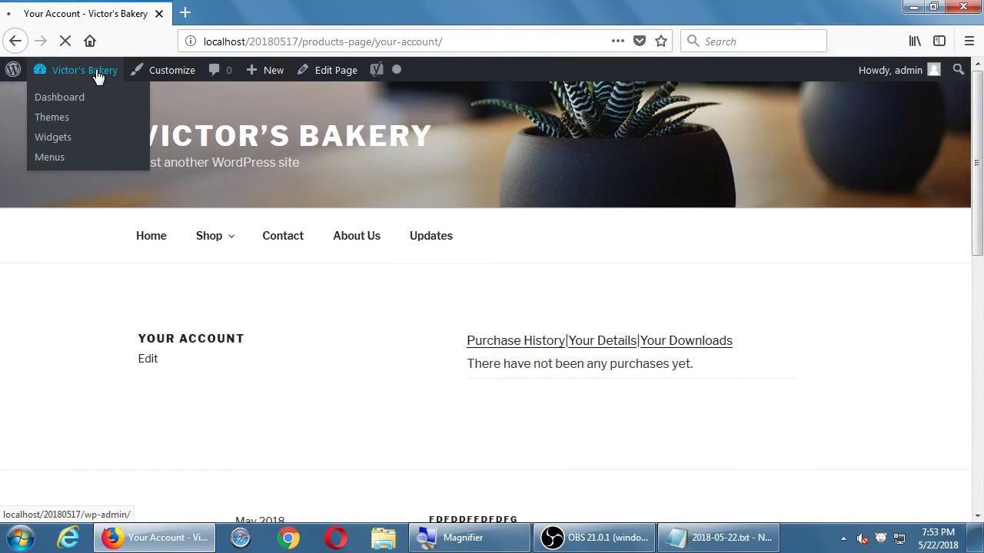
pyautogui.scroll(-5, 84, 192)
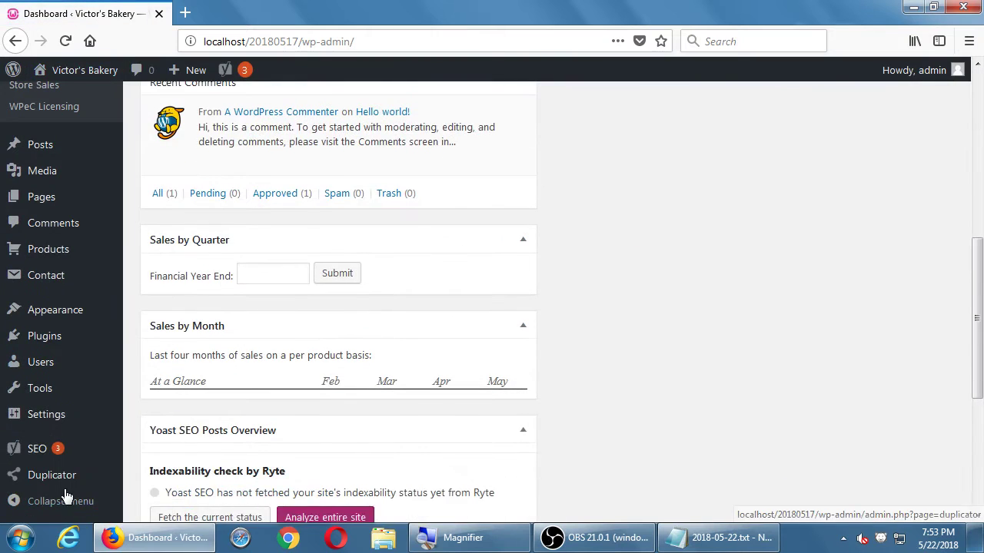
pyautogui.moveTo(68, 422)
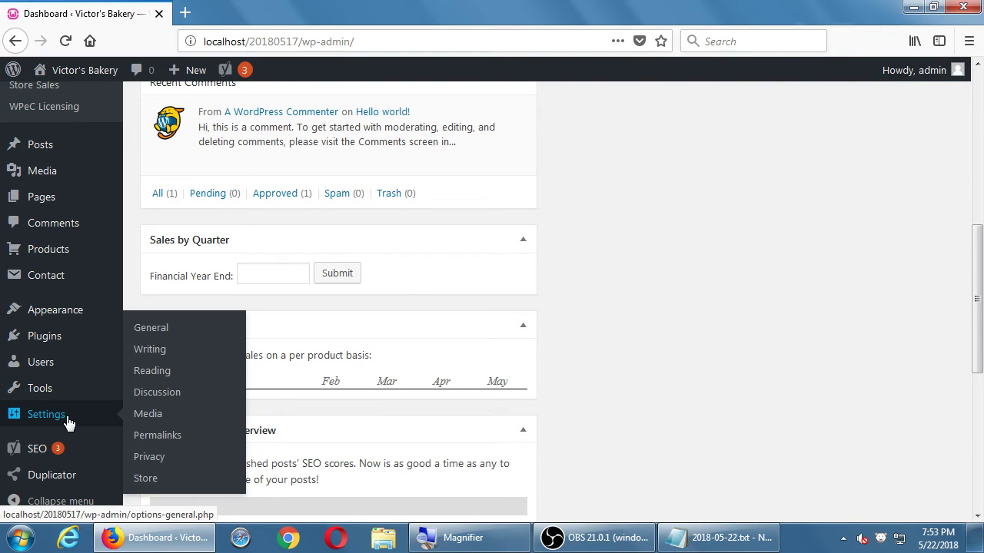
pyautogui.click(153, 478)
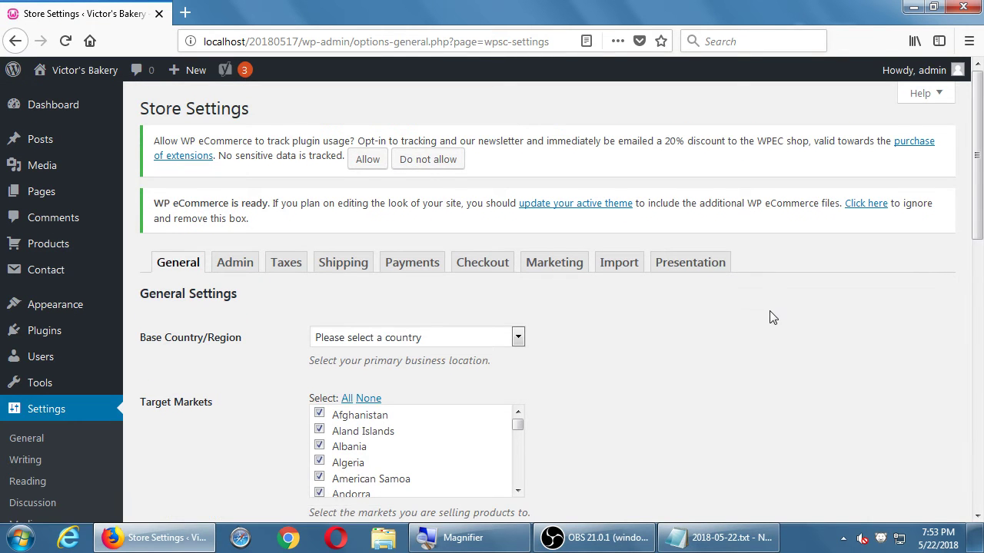
pyautogui.scroll(-1, 769, 316)
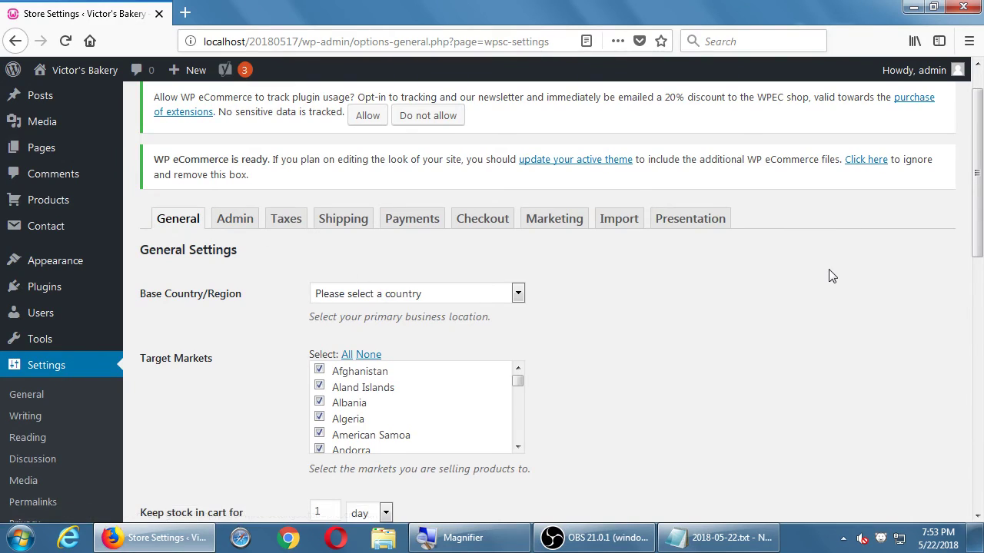
pyautogui.scroll(-5, 830, 274)
pyautogui.scroll(-2, 830, 276)
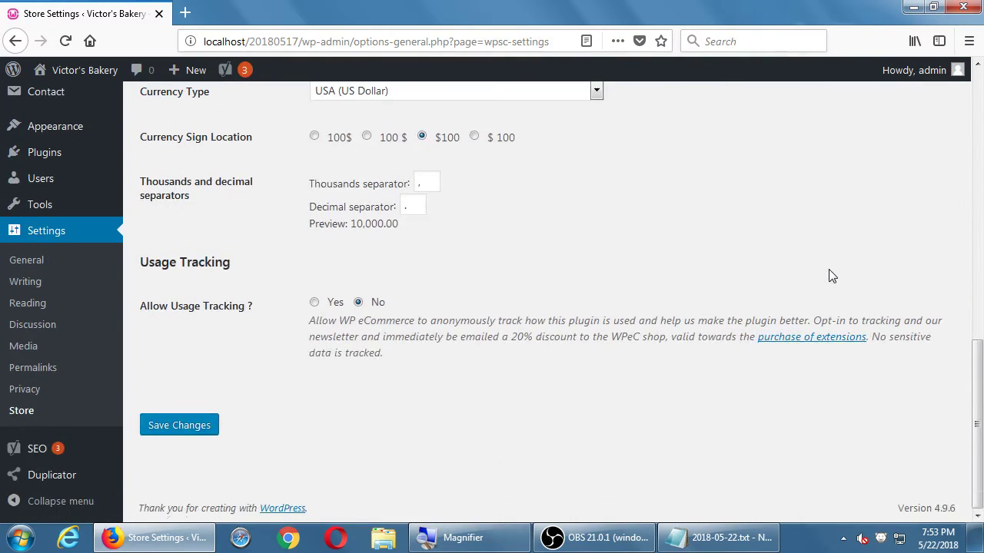
pyautogui.scroll(15, 830, 276)
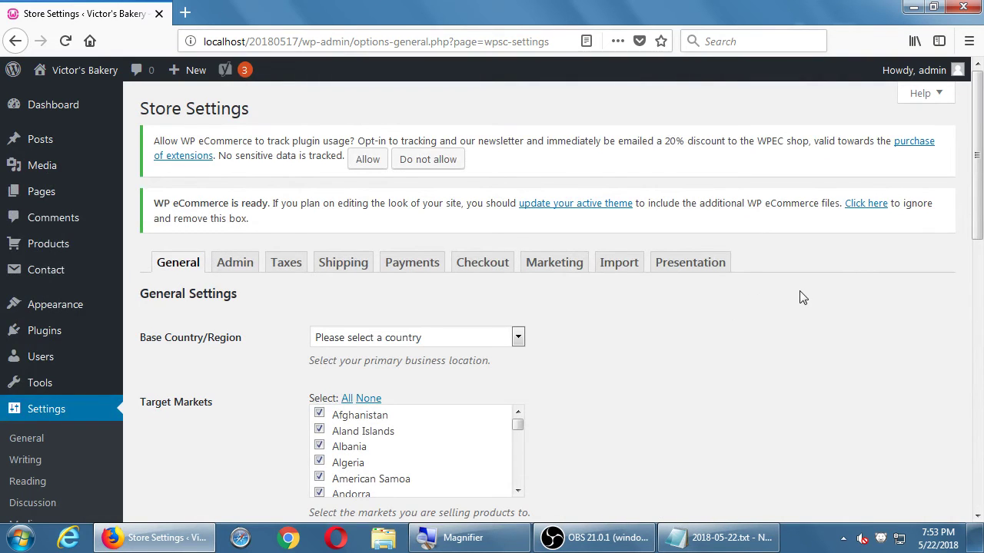
pyautogui.scroll(-3, 799, 298)
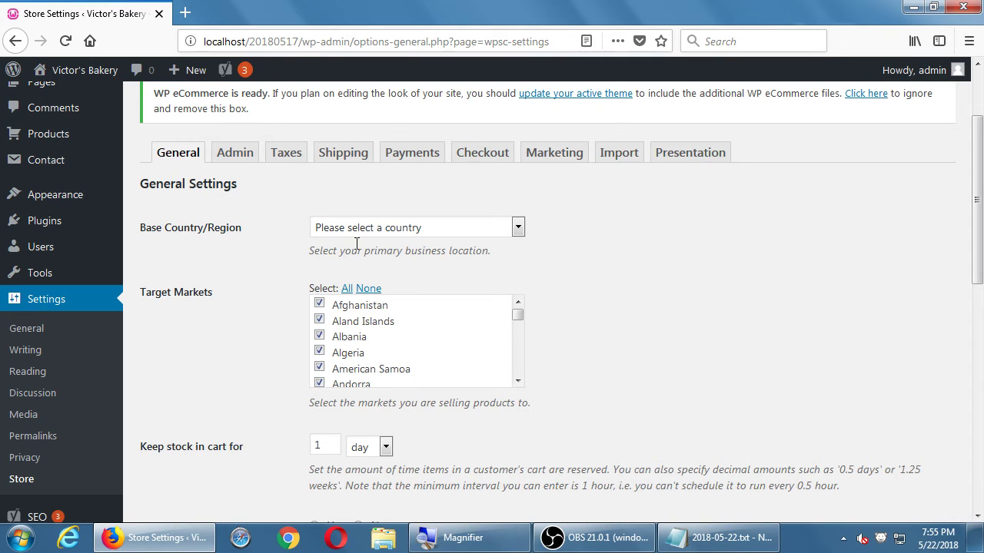
# Step: In Base Country/Region, select USA as the country and California as the state
pyautogui.click(507, 230)
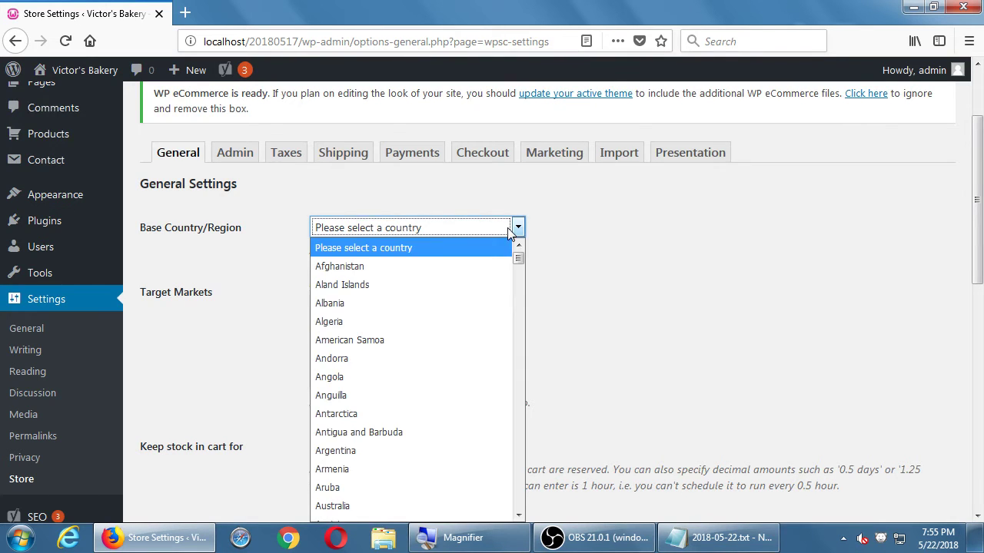
pyautogui.write('usa')
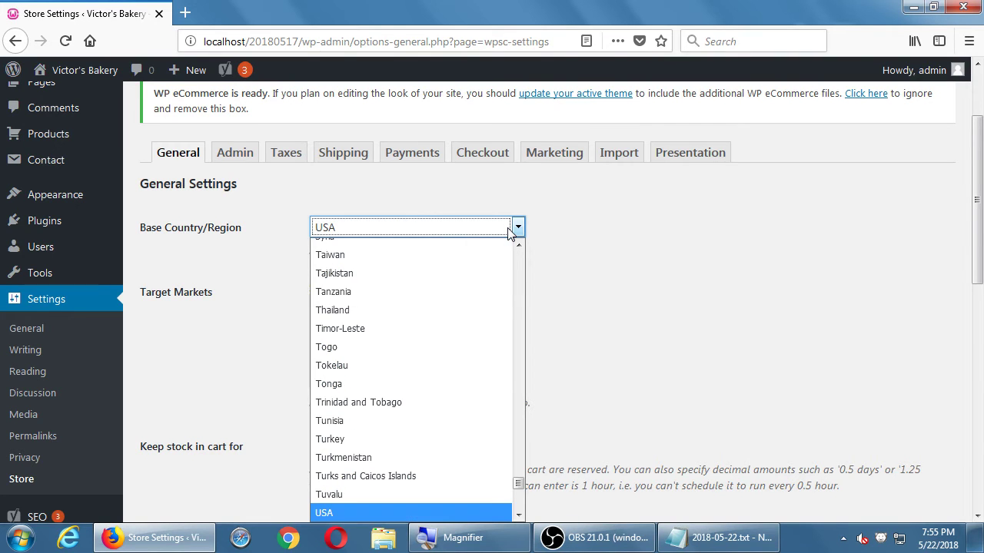
pyautogui.click(338, 513)
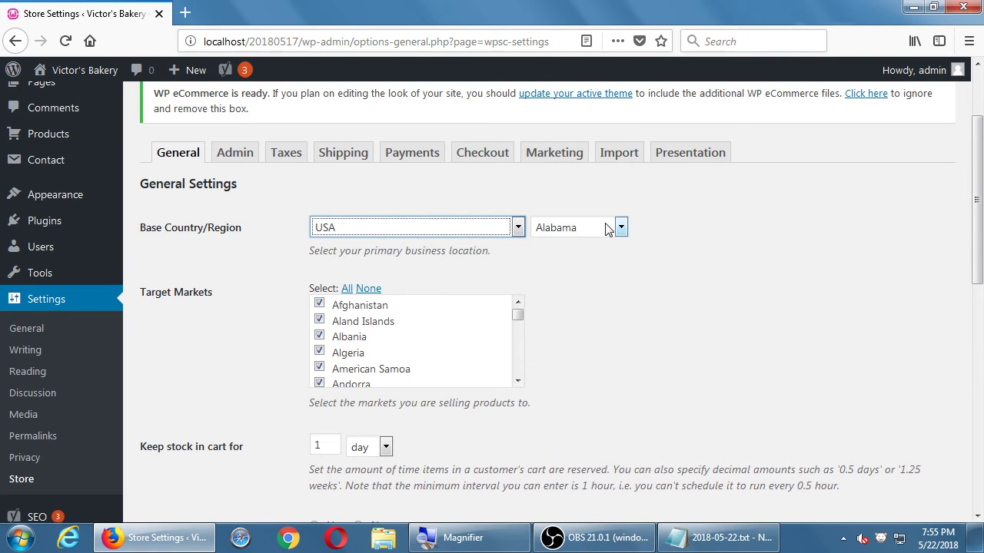
pyautogui.click(621, 228)
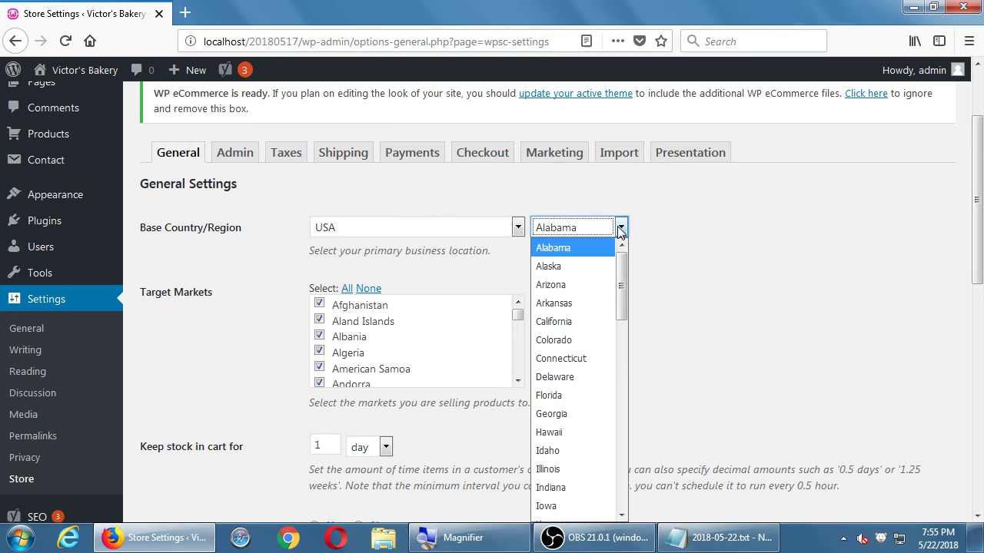
pyautogui.click(565, 323)
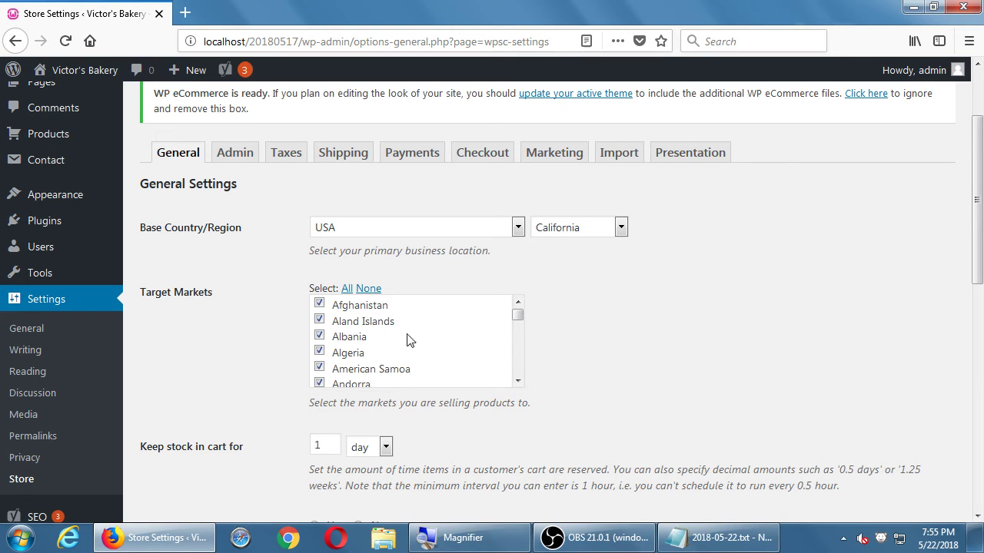
# Step: Uncheck all Target Markets countries with 'None', then tick Canada
pyautogui.moveTo(517, 315); pyautogui.dragTo(513, 301)
pyautogui.click(515, 366)
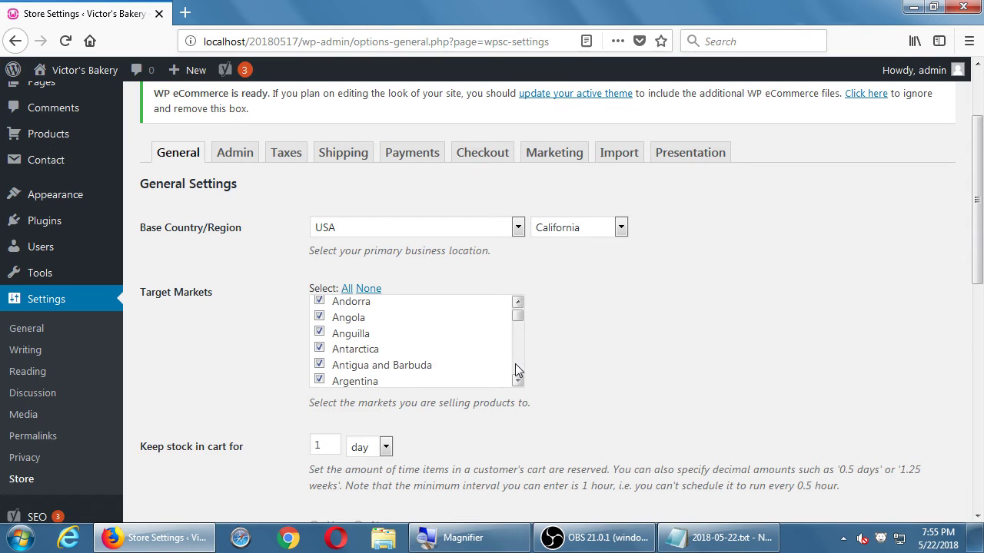
pyautogui.click(515, 367)
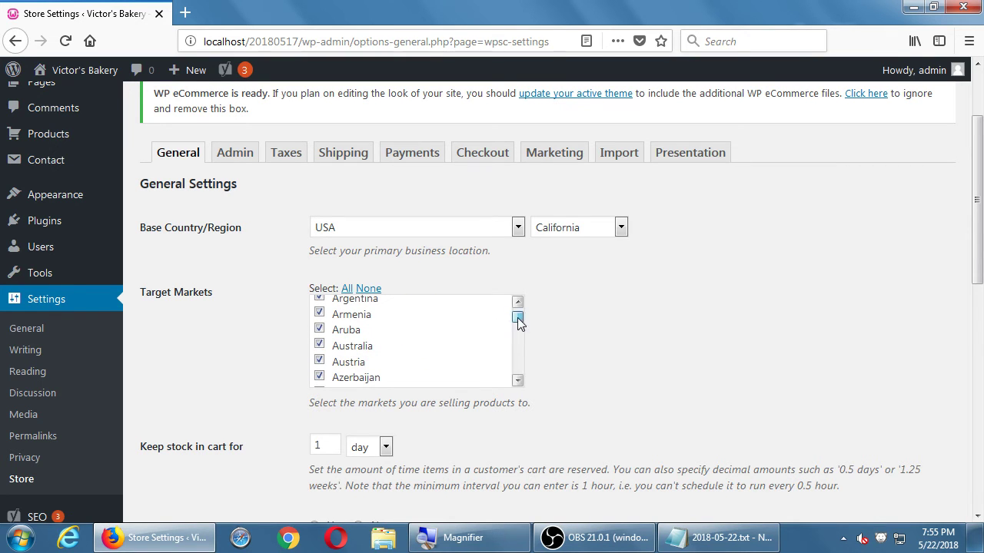
pyautogui.moveTo(518, 318); pyautogui.dragTo(506, 294)
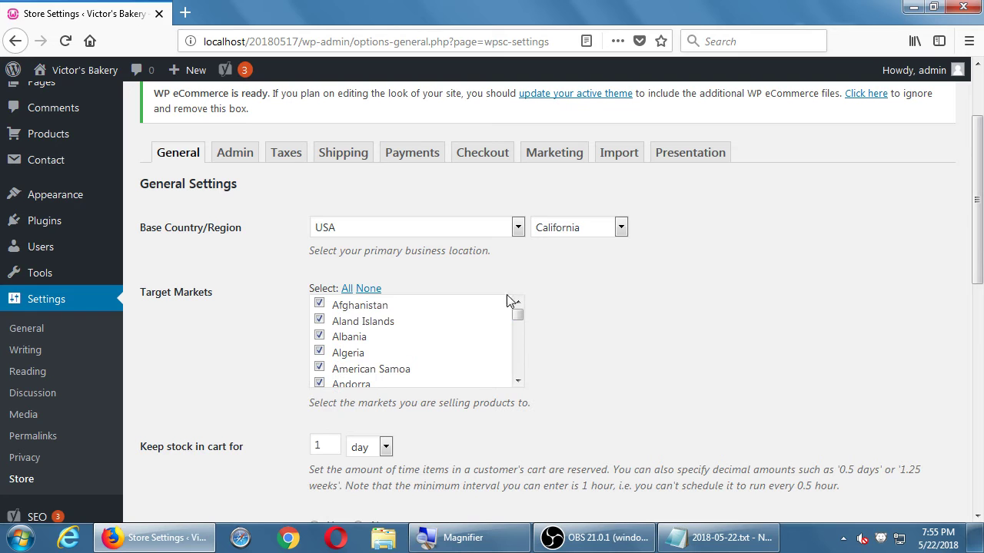
pyautogui.click(368, 289)
pyautogui.scroll(-9, 520, 369)
pyautogui.scroll(-3, 519, 369)
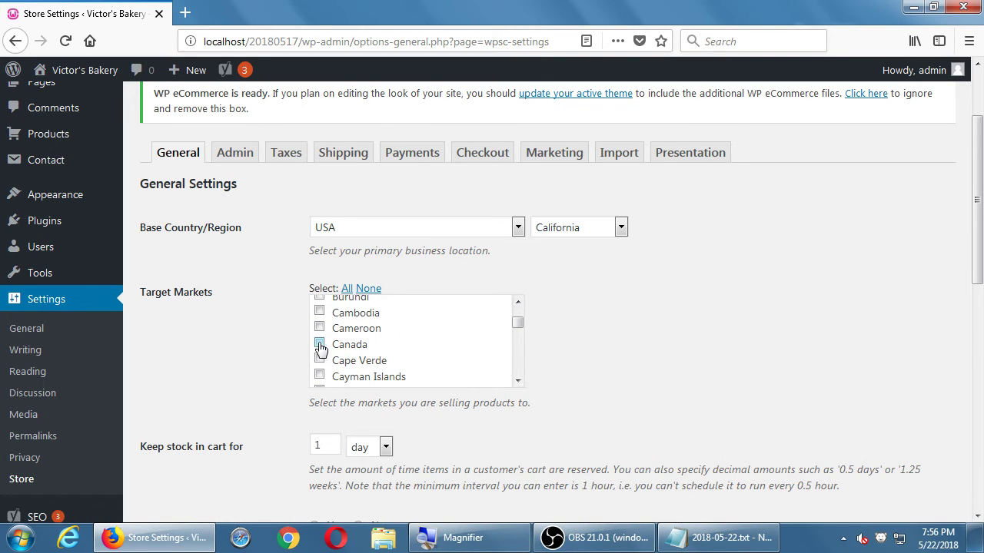
pyautogui.click(318, 344)
pyautogui.scroll(-7, 517, 369)
pyautogui.scroll(-10, 518, 367)
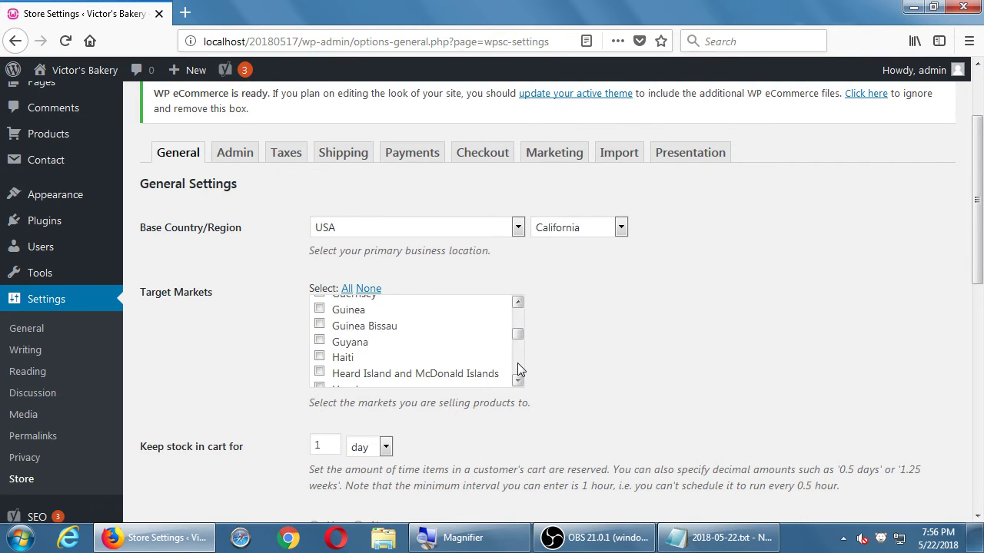
pyautogui.scroll(-5, 518, 369)
pyautogui.scroll(-5, 518, 368)
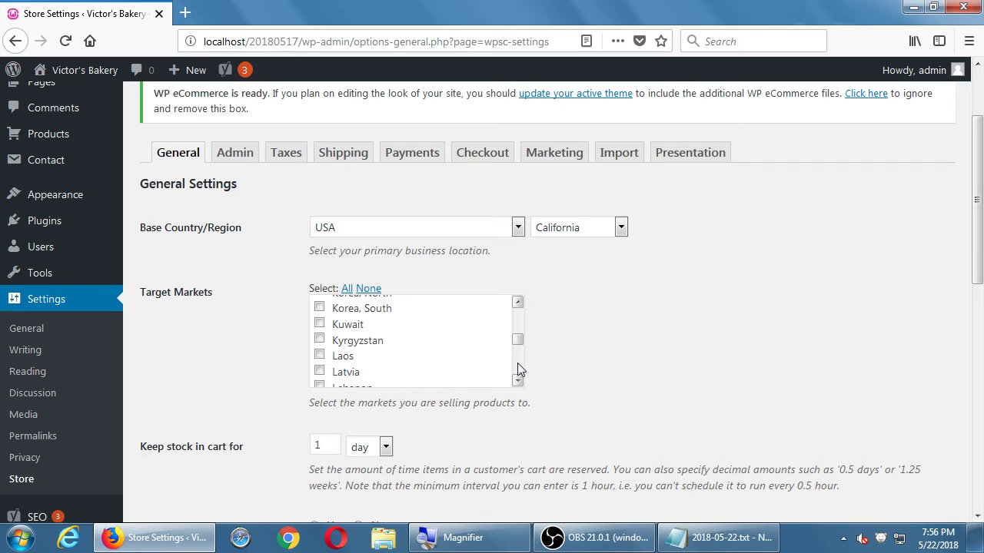
# Step: Tick Mexico in the Target Markets list
pyautogui.scroll(-2, 517, 363)
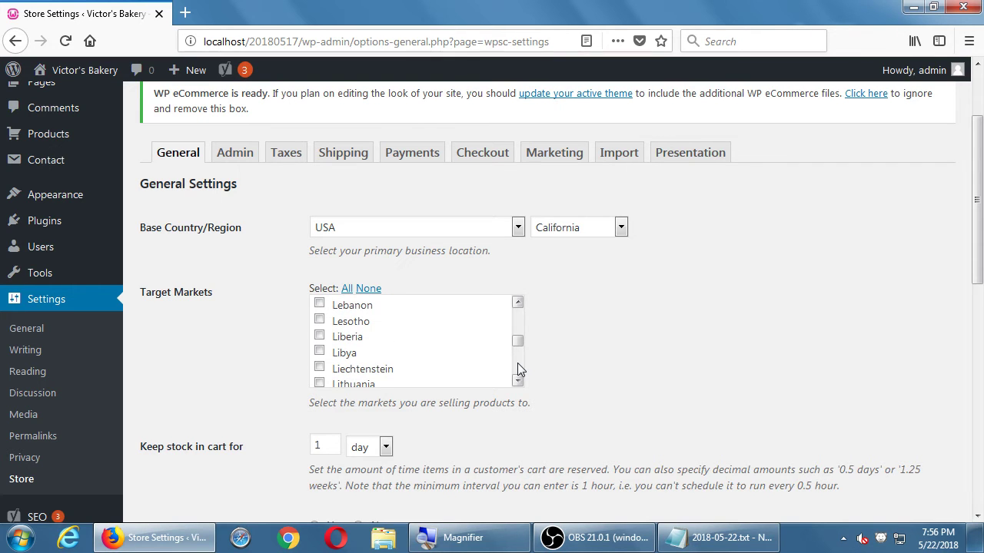
pyautogui.scroll(-2, 518, 362)
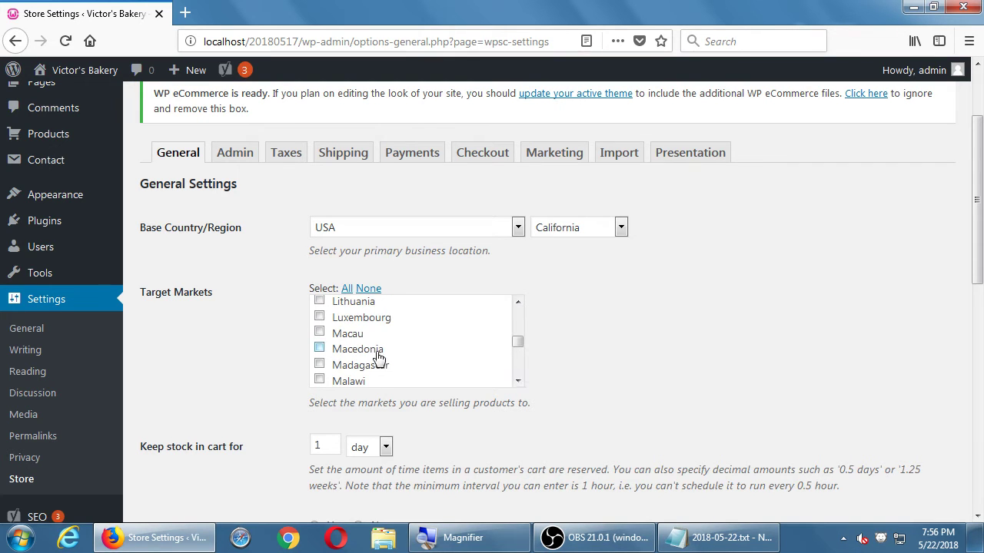
pyautogui.scroll(-1, 518, 371)
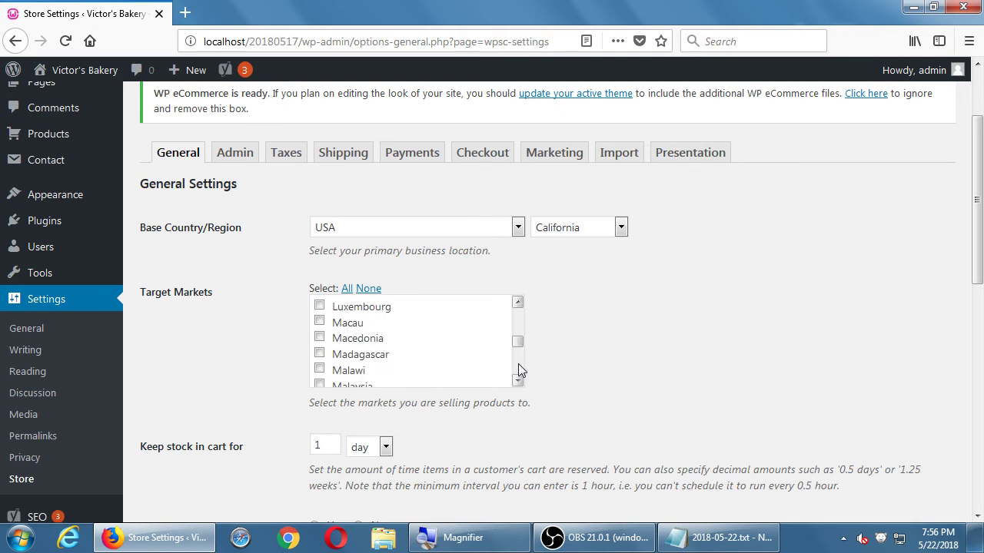
pyautogui.scroll(-2, 518, 363)
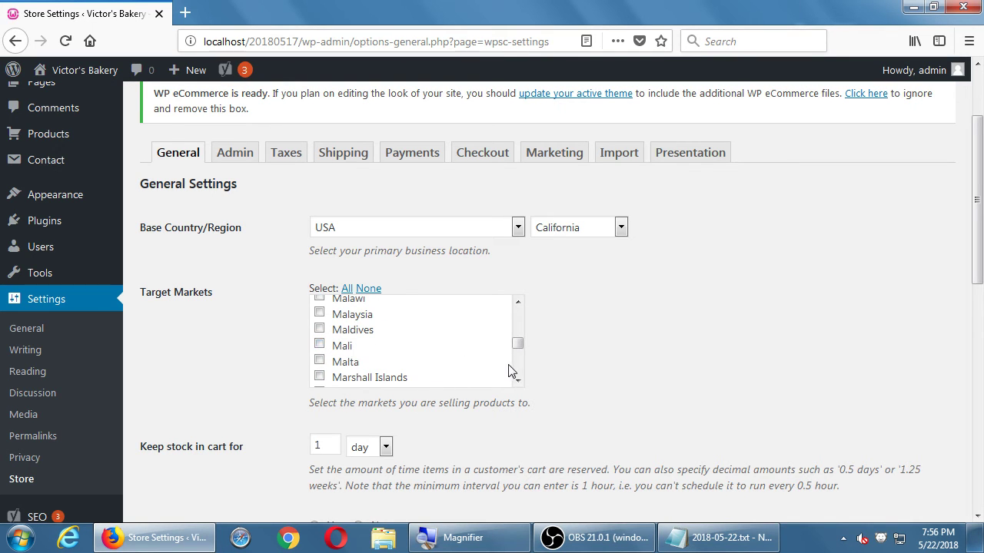
pyautogui.scroll(-3, 513, 365)
pyautogui.click(342, 376)
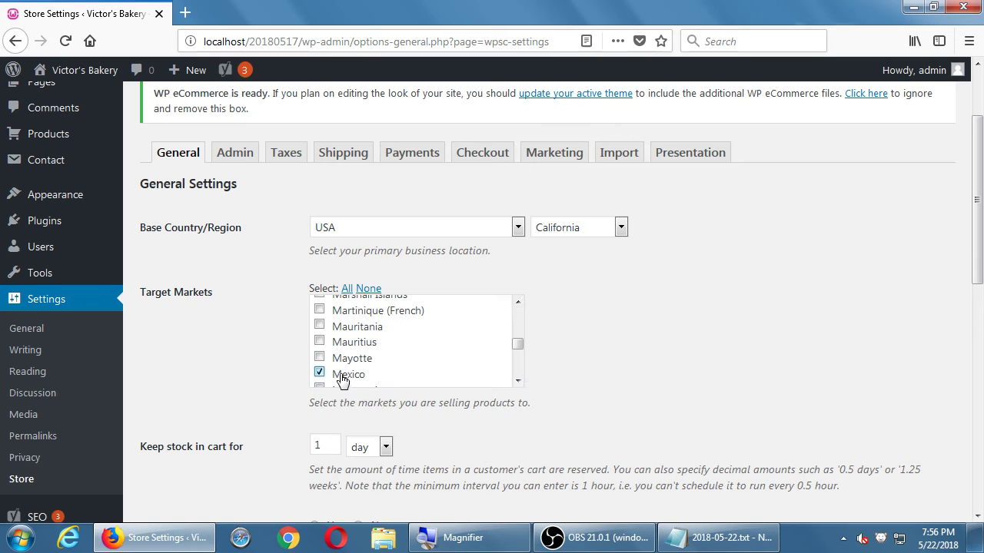
# Step: Further down the Target Markets list, tick USA
pyautogui.scroll(-10, 518, 371)
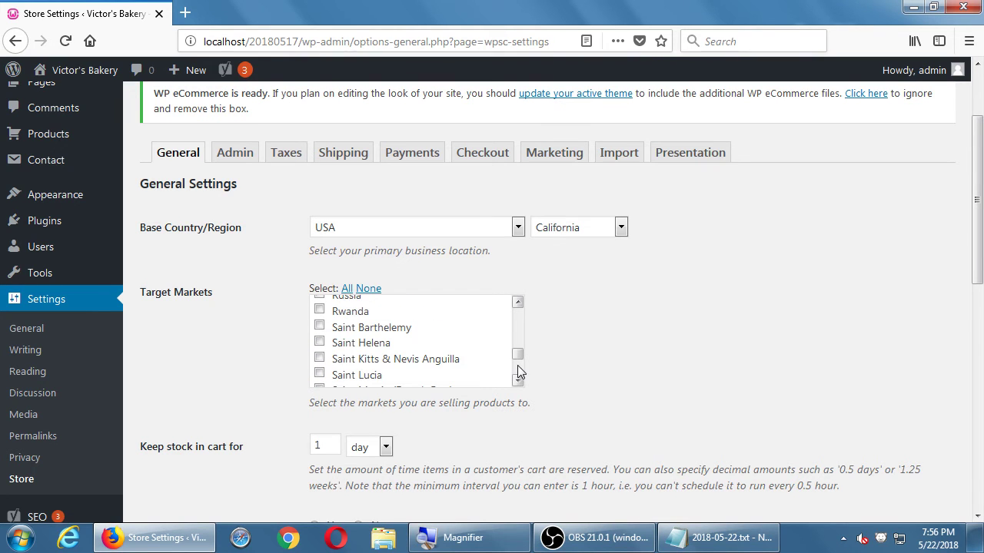
pyautogui.click(517, 380)
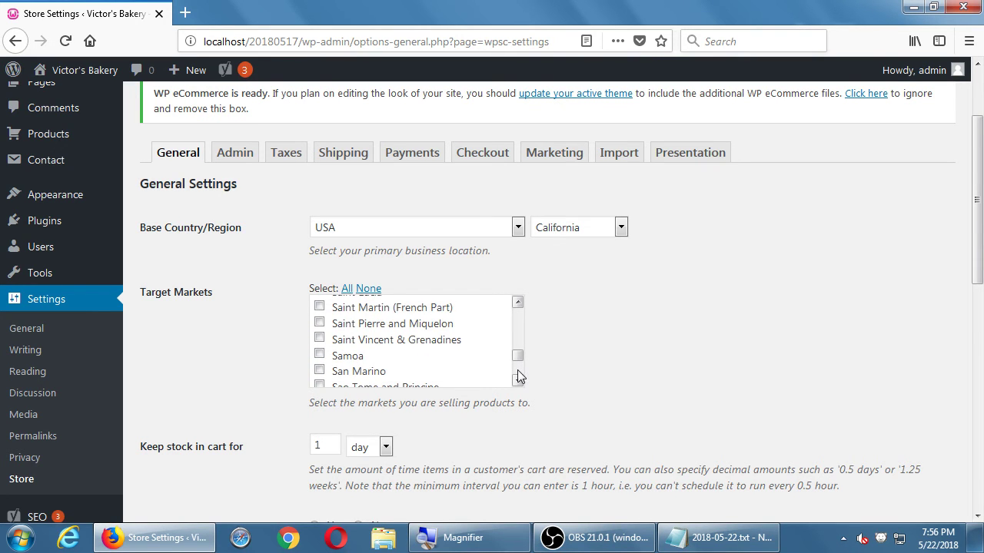
pyautogui.scroll(-4, 518, 376)
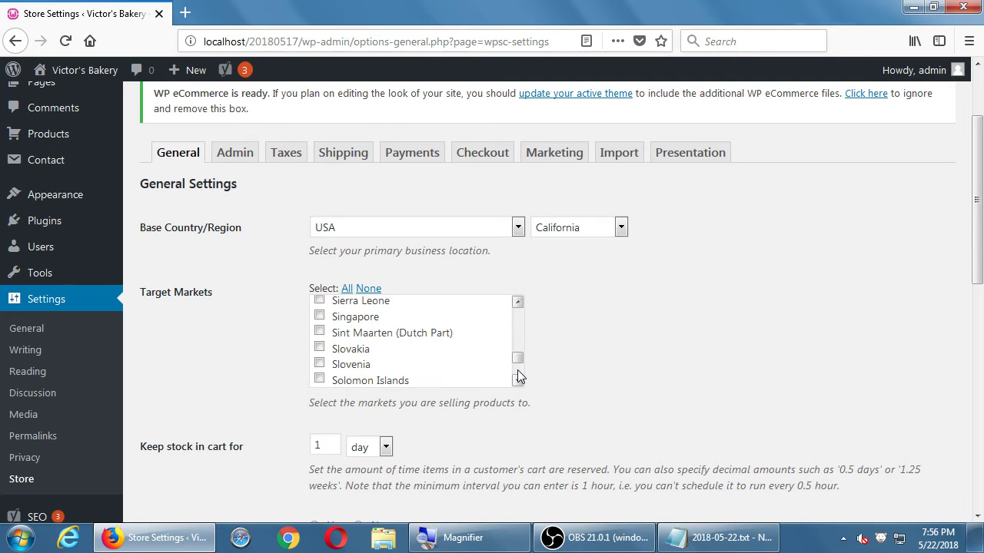
pyautogui.scroll(-2, 517, 372)
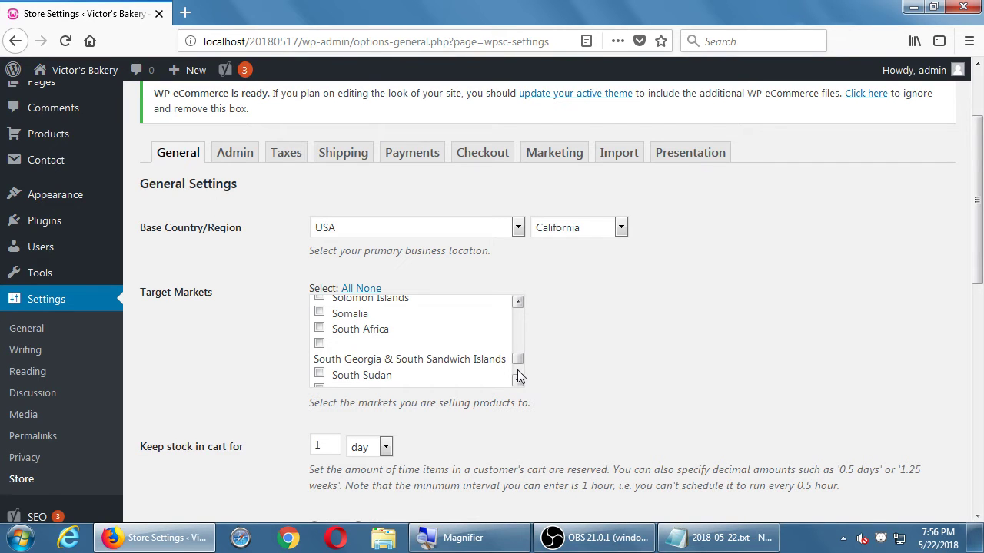
pyautogui.scroll(-2, 517, 375)
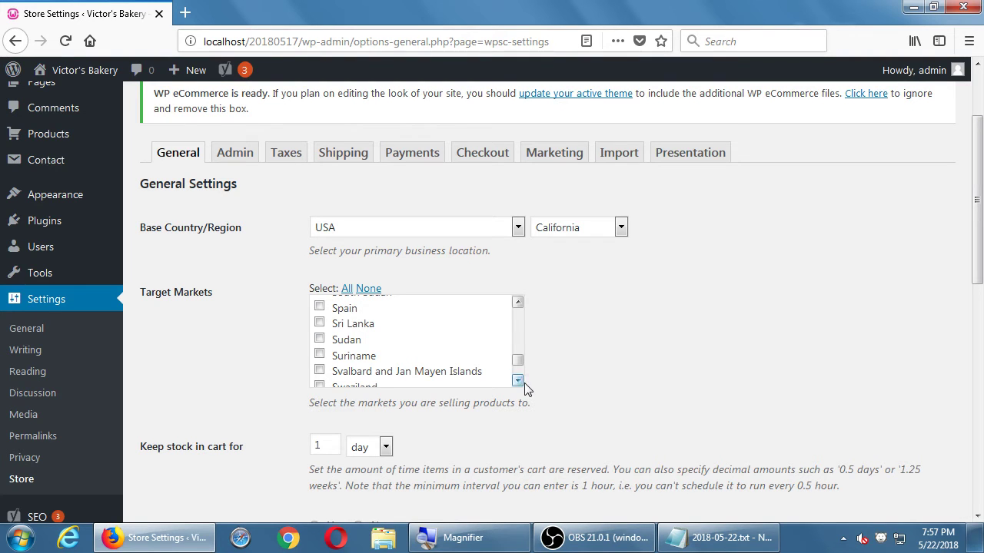
pyautogui.moveTo(522, 382); pyautogui.dragTo(522, 382)
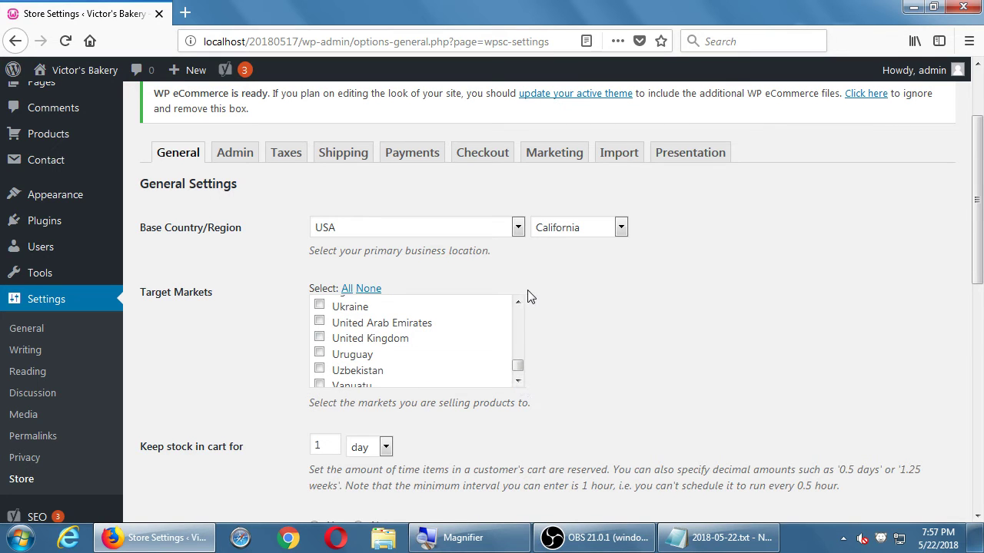
pyautogui.moveTo(519, 303); pyautogui.dragTo(518, 307)
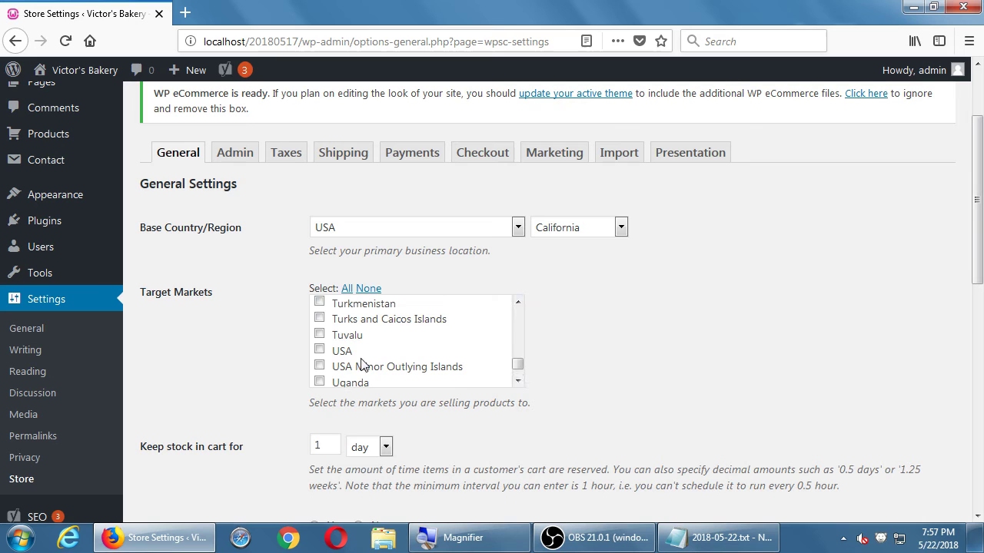
pyautogui.click(319, 350)
# Step: Change Keep stock in cart for to 7 and its unit to week
pyautogui.scroll(-2, 315, 331)
pyautogui.scroll(-5, 220, 334)
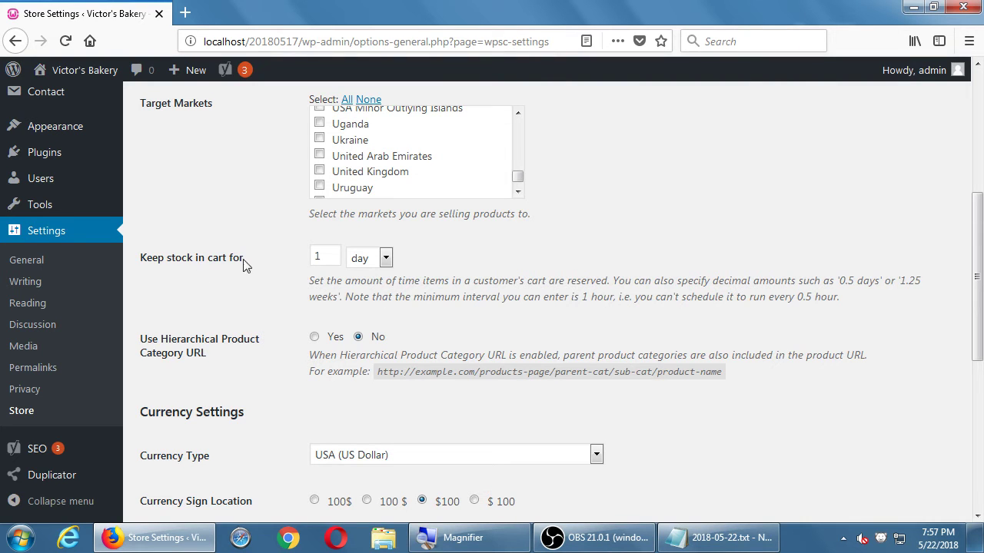
pyautogui.click(386, 259)
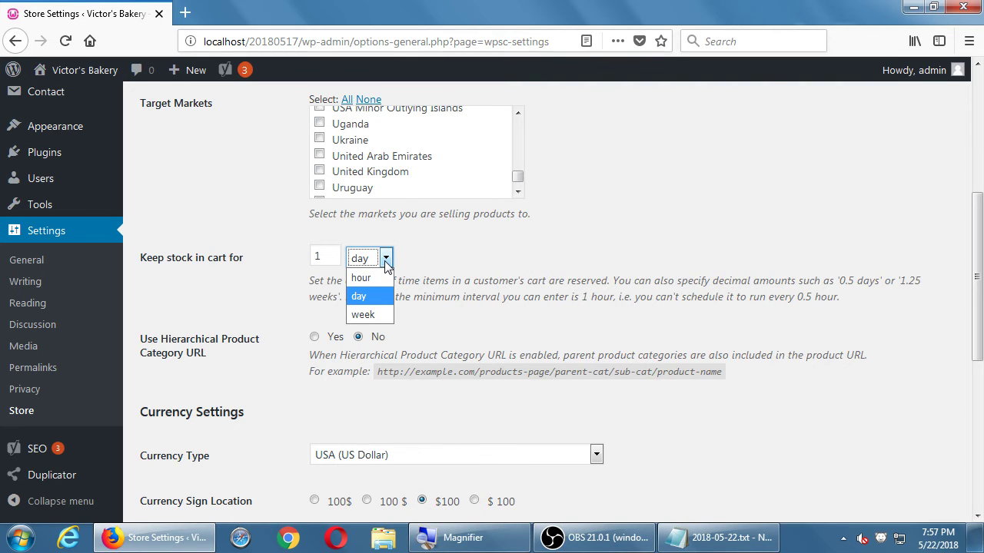
pyautogui.click(330, 265)
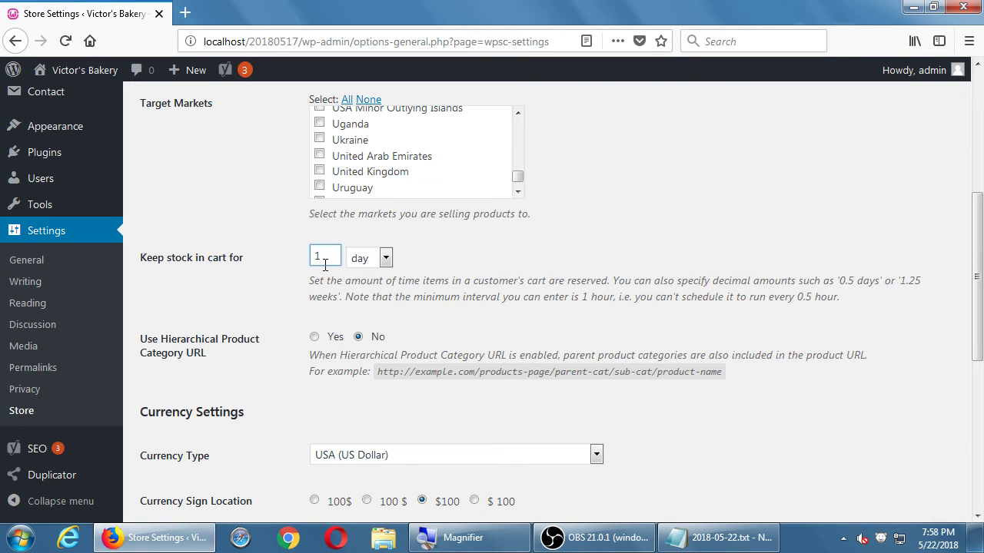
pyautogui.doubleClick(325, 265)
pyautogui.write('7')
pyautogui.press('Tab')
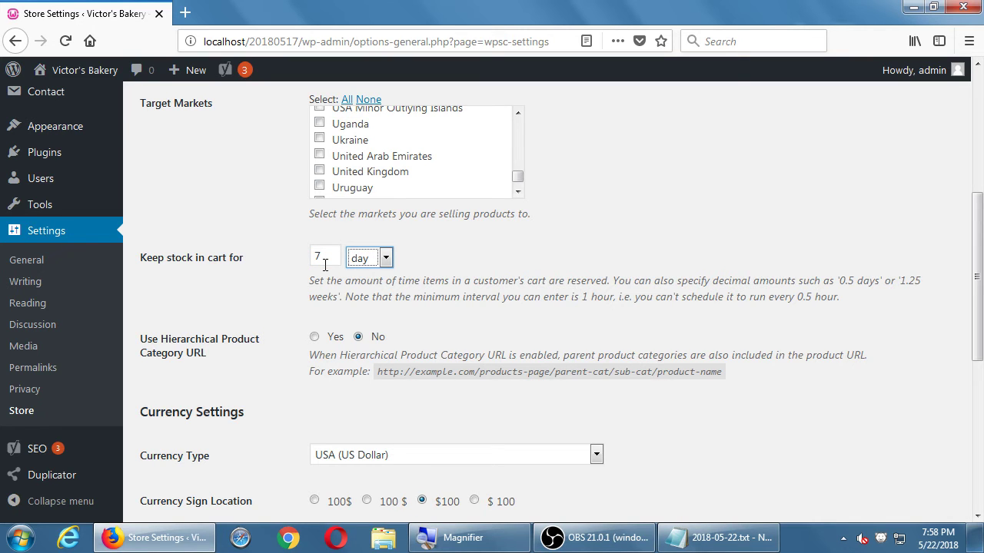
pyautogui.click(386, 259)
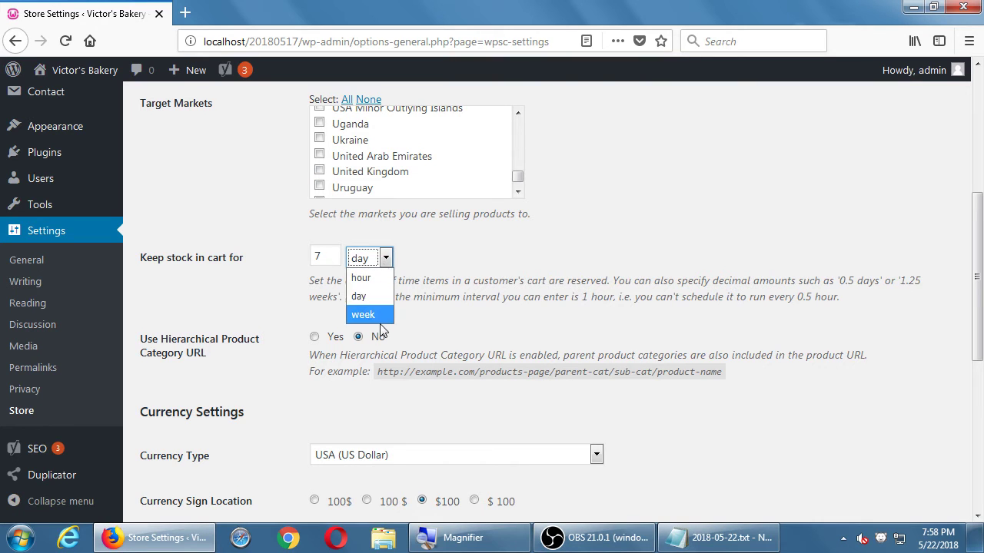
pyautogui.click(367, 311)
# Step: After trying 99, set the cart reservation quantity to 1, keeping week
pyautogui.doubleClick(336, 260)
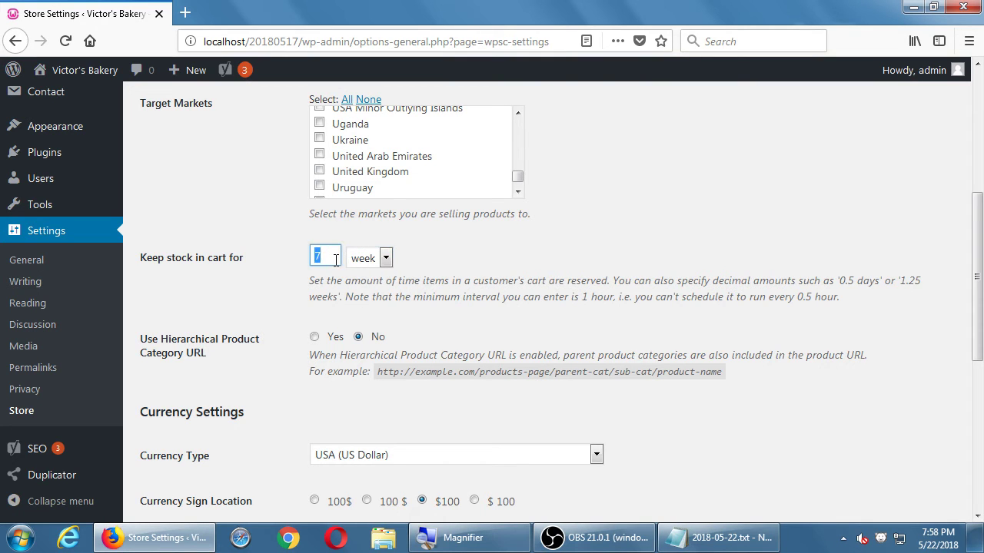
pyautogui.write('99')
pyautogui.click(387, 259)
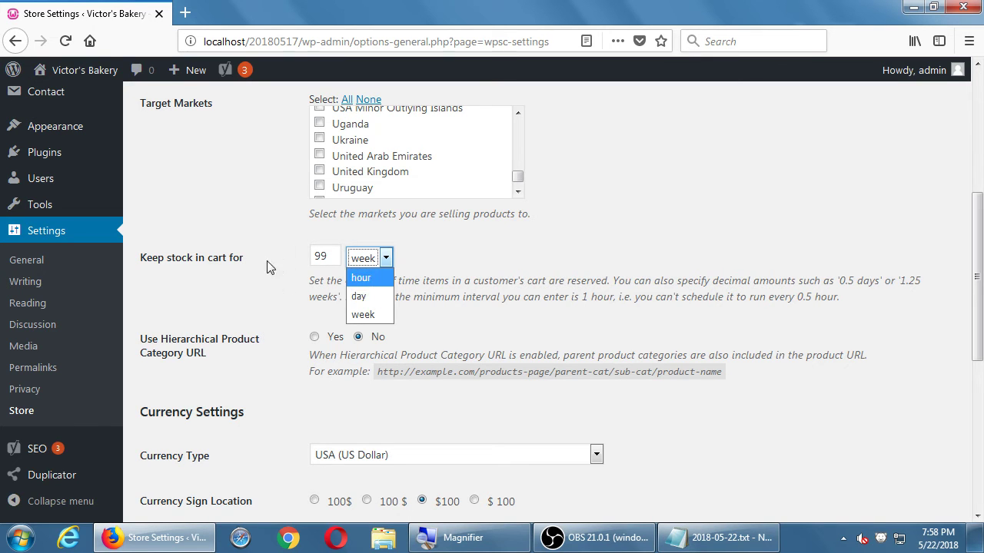
pyautogui.click(365, 316)
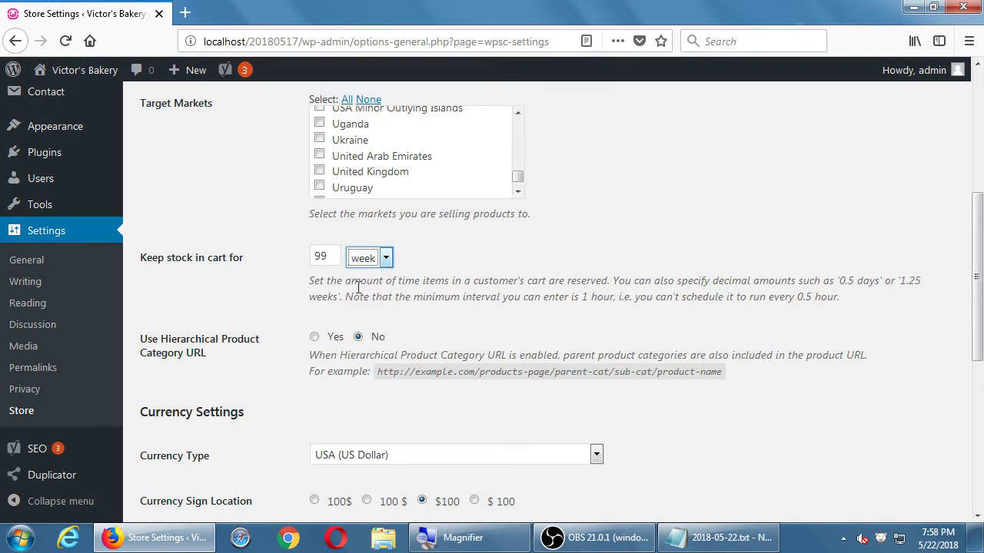
pyautogui.doubleClick(325, 256)
pyautogui.write('1')
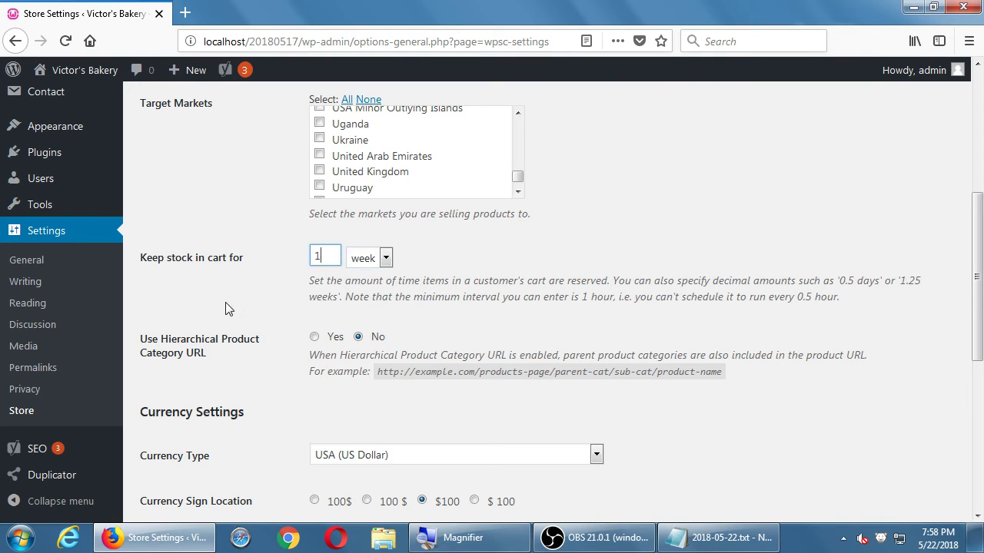
pyautogui.click(225, 308)
pyautogui.scroll(-1, 224, 308)
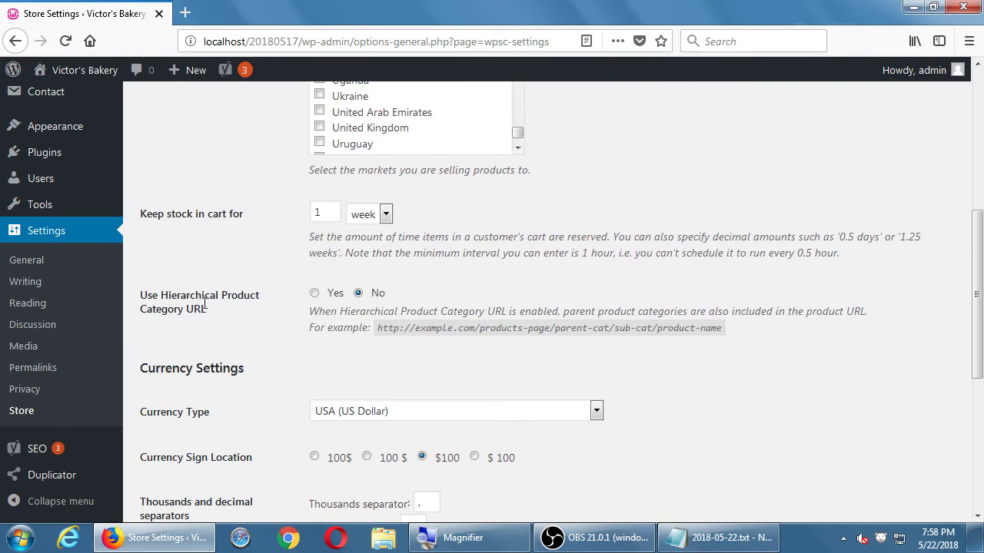
pyautogui.scroll(-3, 276, 301)
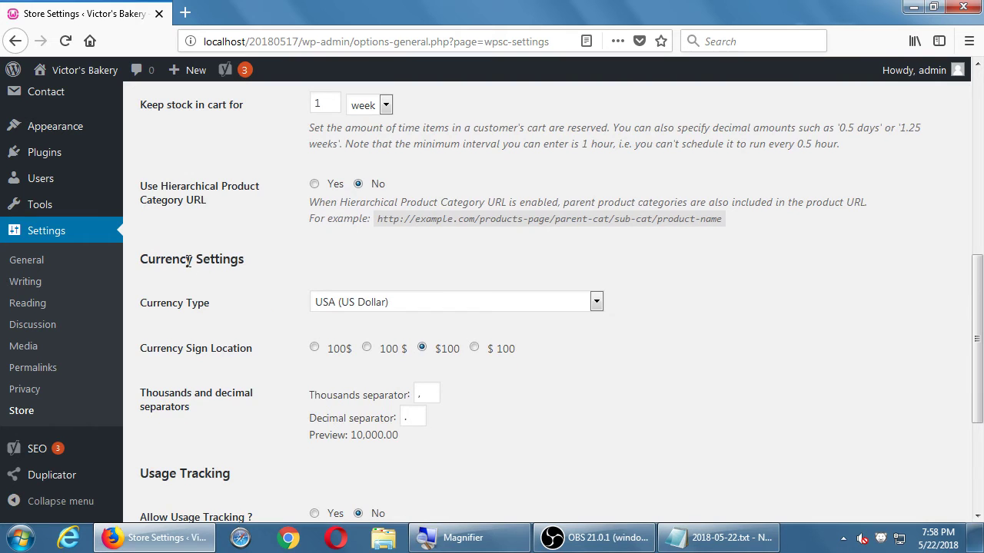
pyautogui.scroll(-3, 189, 261)
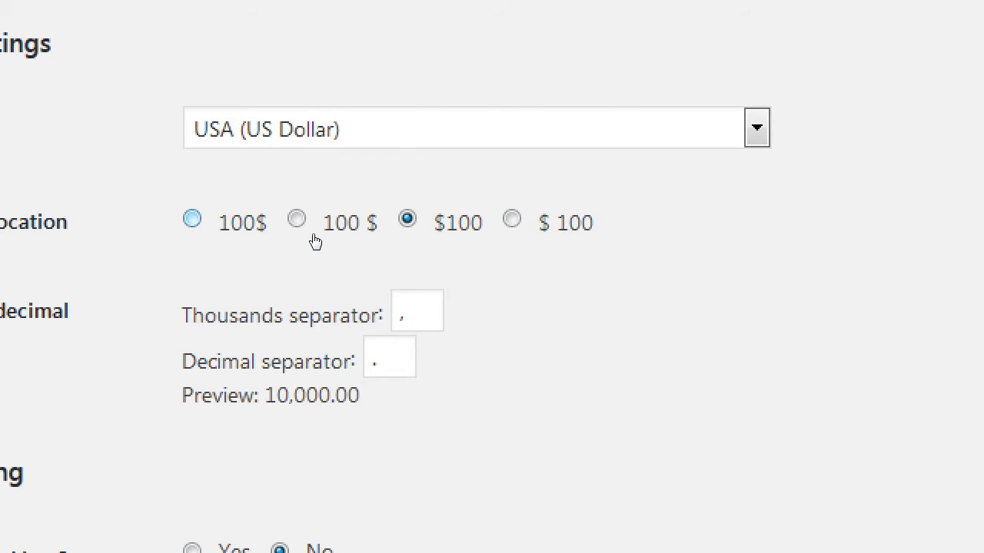
pyautogui.press('space')
pyautogui.press('Left')
pyautogui.click(409, 223)
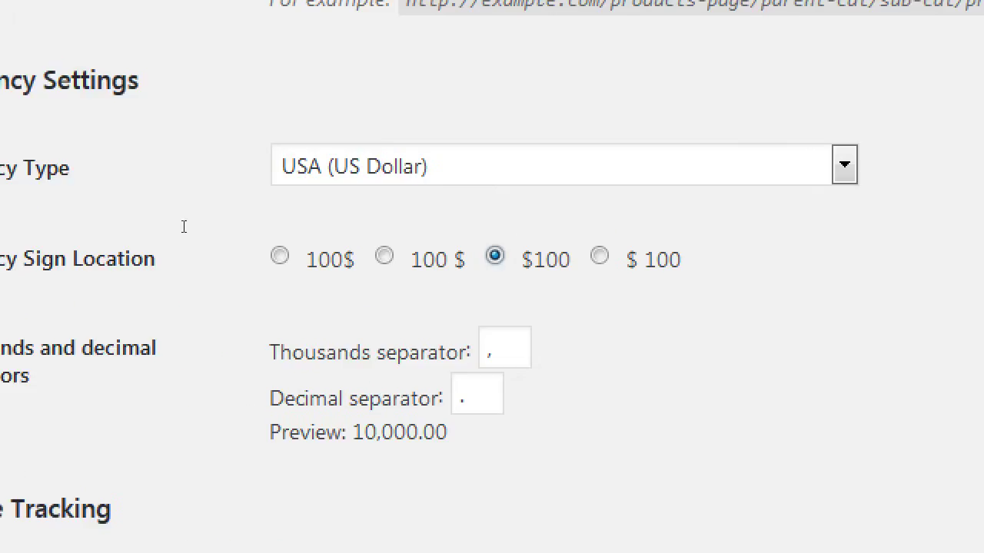
pyautogui.hotkey('shift', 'Tab')
pyautogui.hotkey('alt', 'Down')
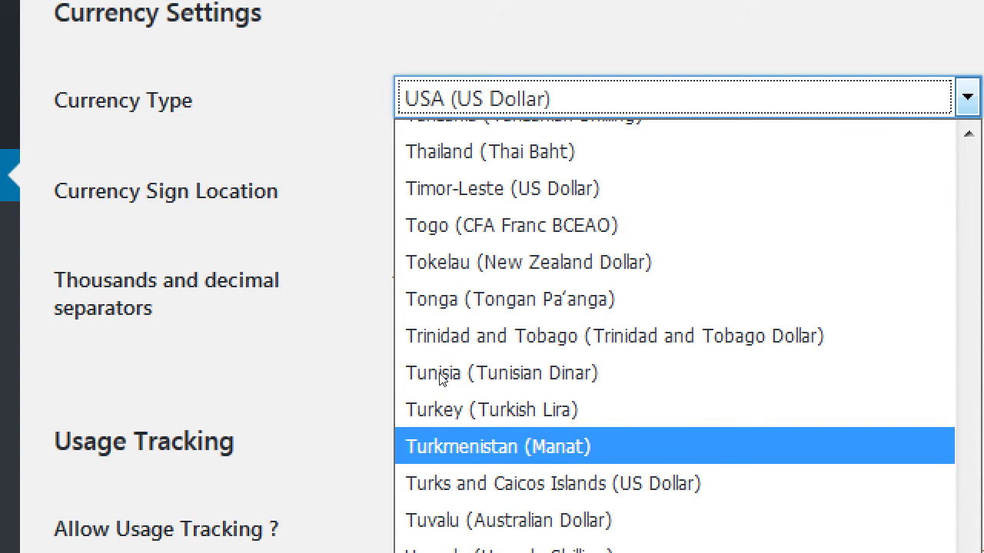
pyautogui.click(154, 197)
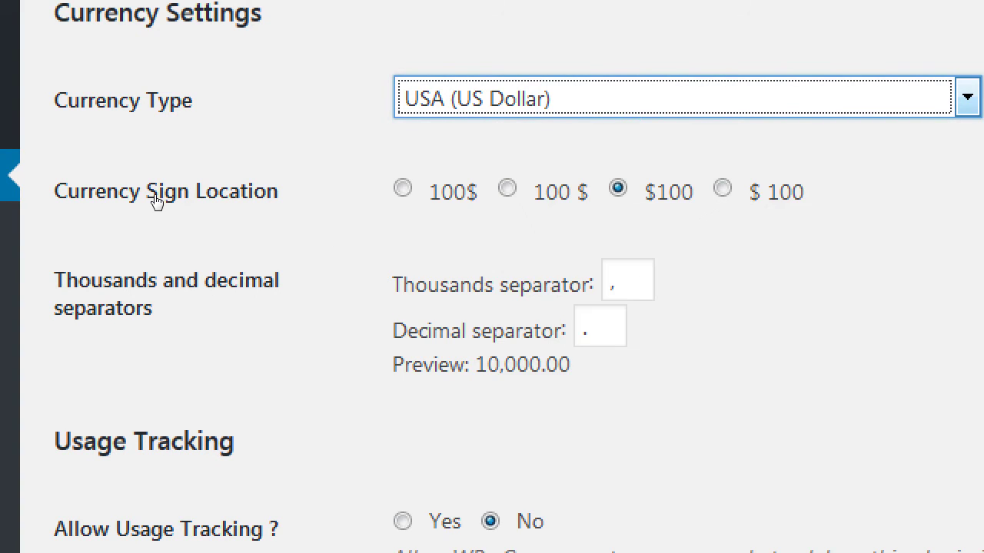
pyautogui.click(433, 283)
pyautogui.scroll(-3, 432, 283)
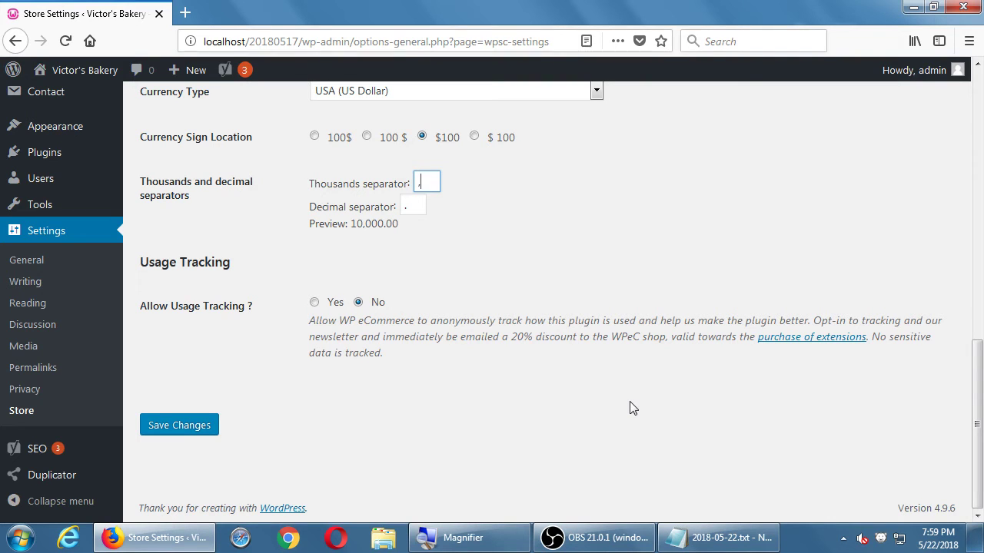
# Step: Save the General store settings with Save Changes until 'Settings saved.' appears
pyautogui.click(202, 431)
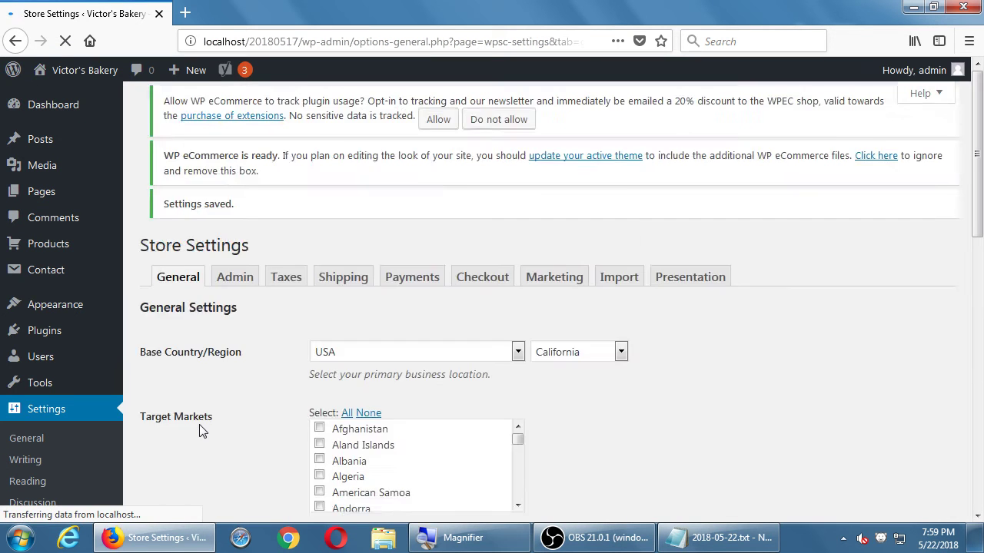
pyautogui.scroll(-3, 199, 424)
pyautogui.scroll(-10, 199, 424)
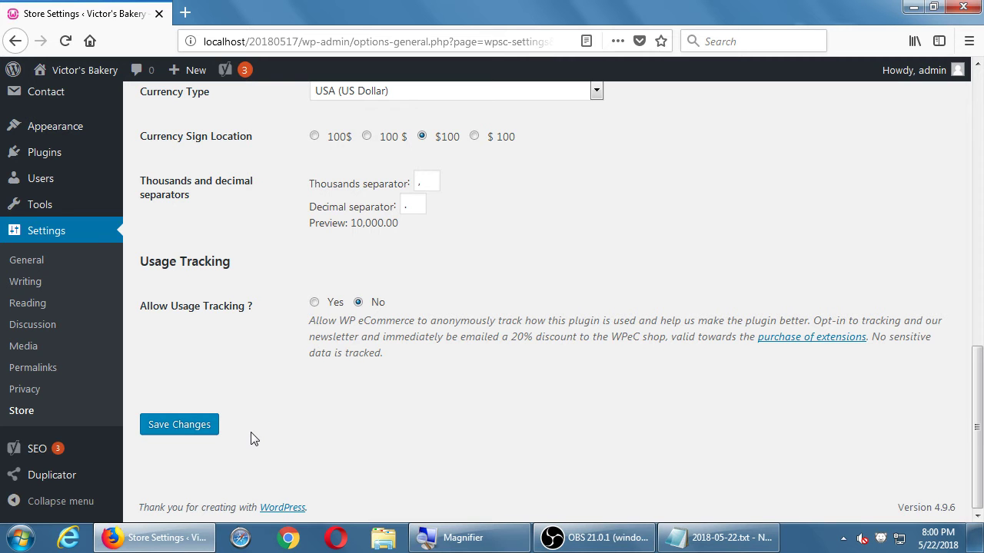
pyautogui.press('Return')
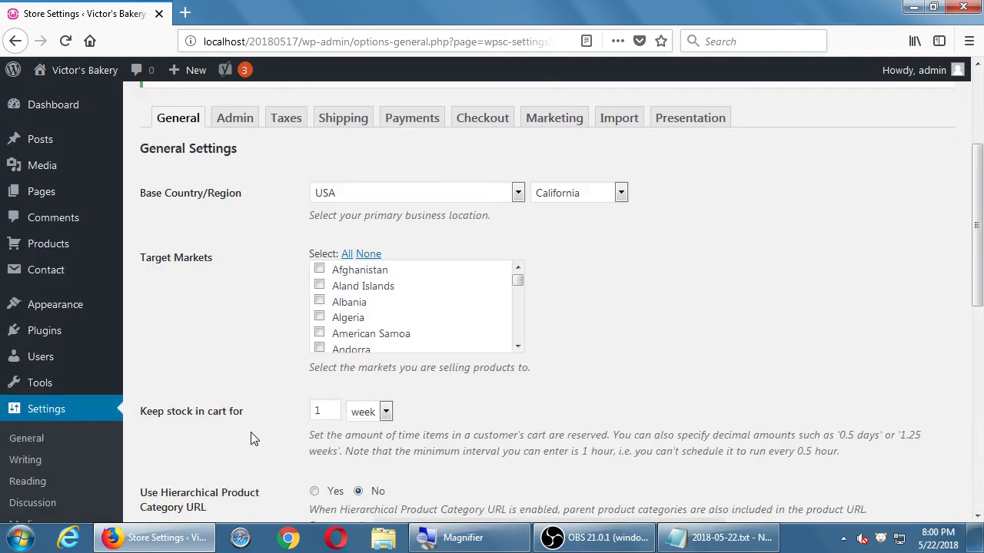
pyautogui.scroll(-15, 254, 439)
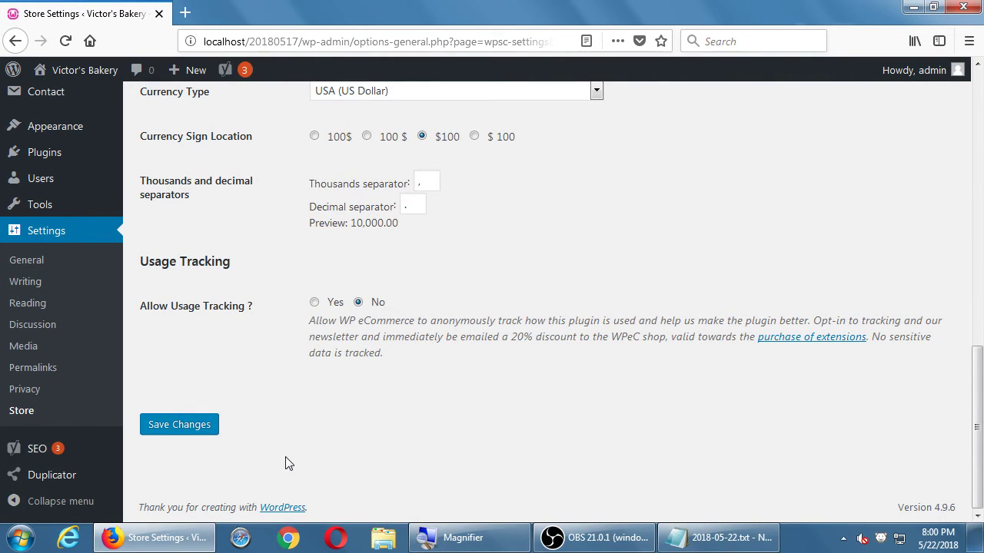
pyautogui.scroll(15, 287, 461)
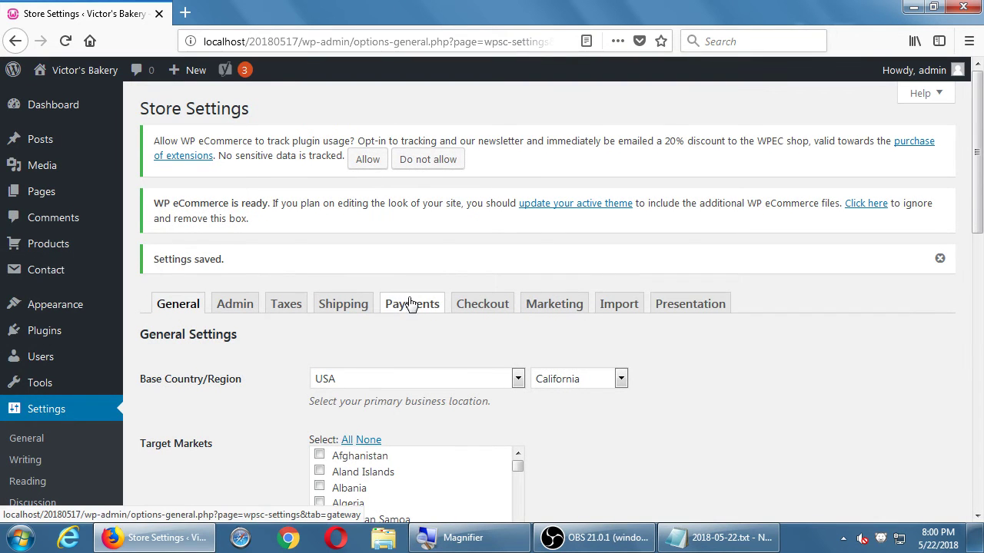
pyautogui.scroll(-15, 411, 304)
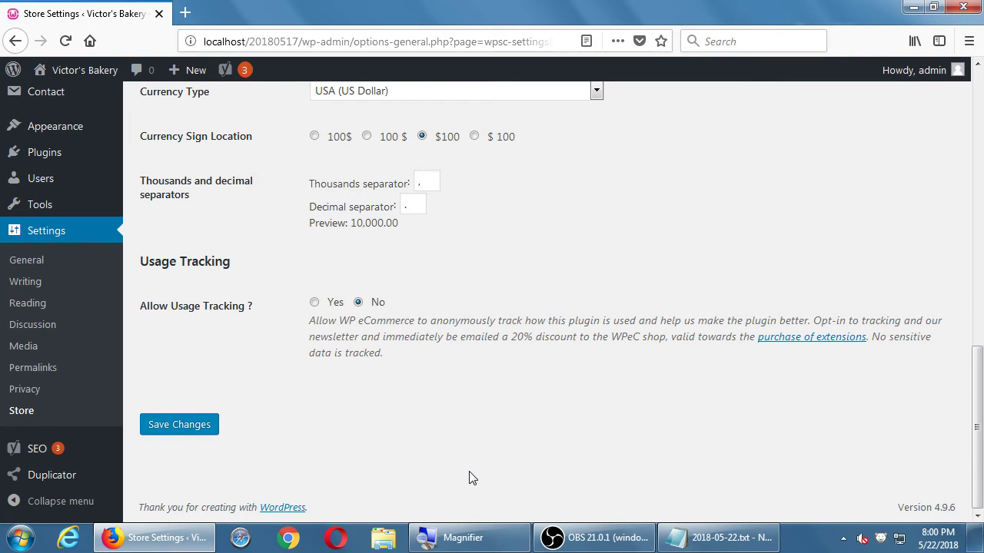
pyautogui.scroll(15, 292, 472)
pyautogui.scroll(-8, 292, 461)
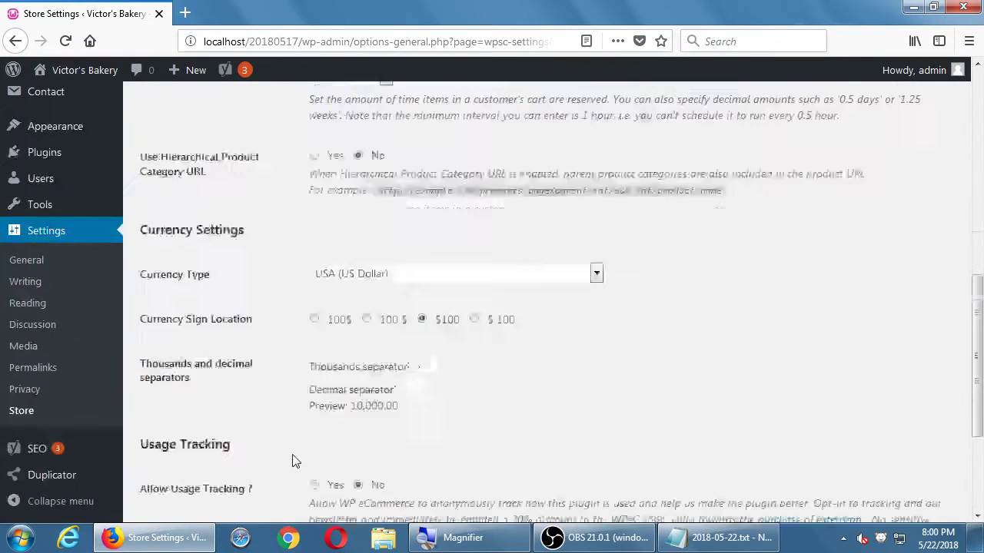
pyautogui.scroll(-3, 300, 466)
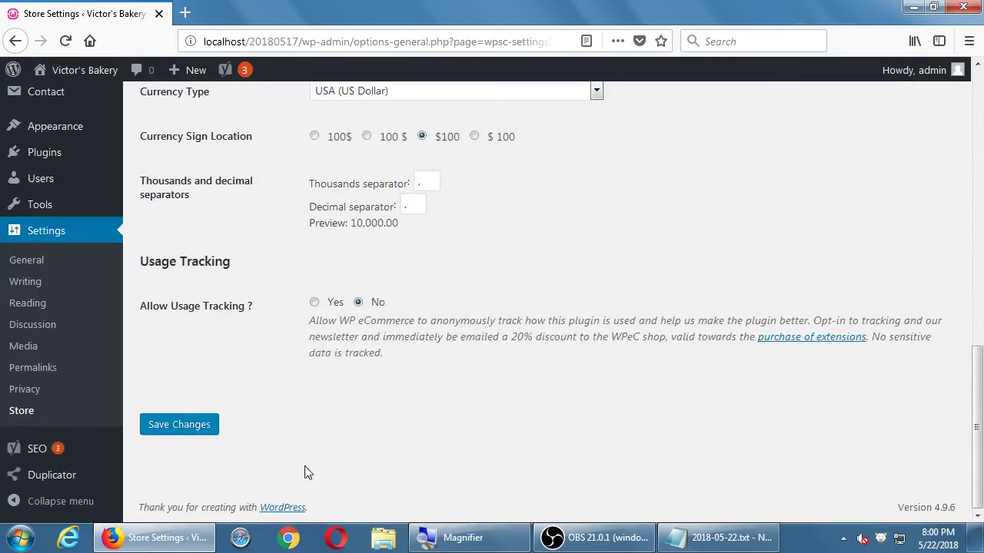
pyautogui.click(178, 425)
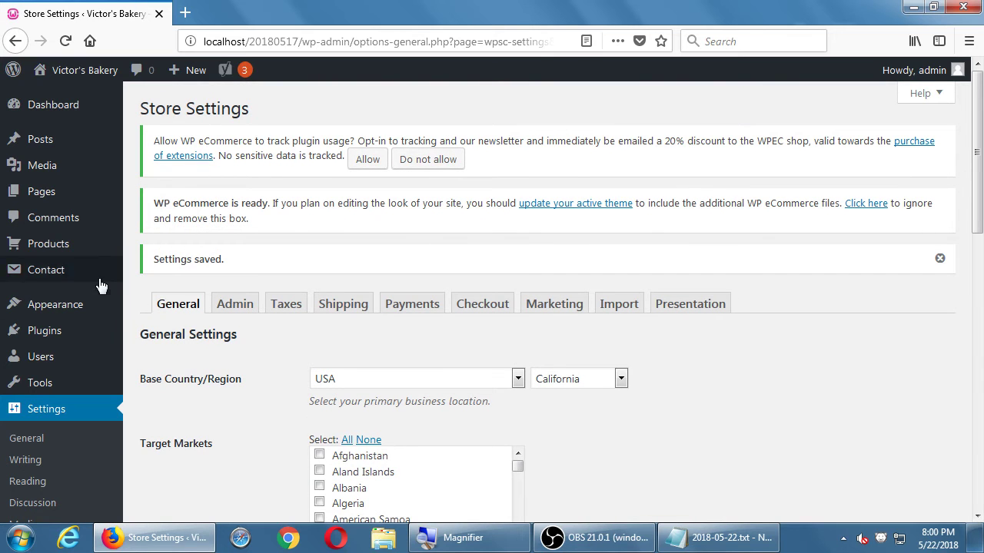
# Step: Open the Admin tab and raise Max downloads per file from 3
pyautogui.click(224, 307)
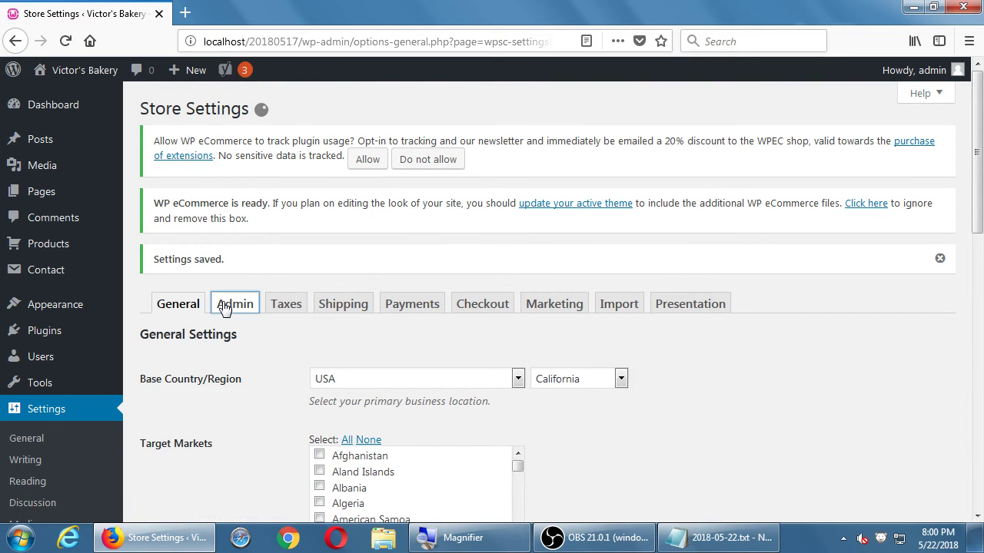
pyautogui.scroll(-1, 223, 302)
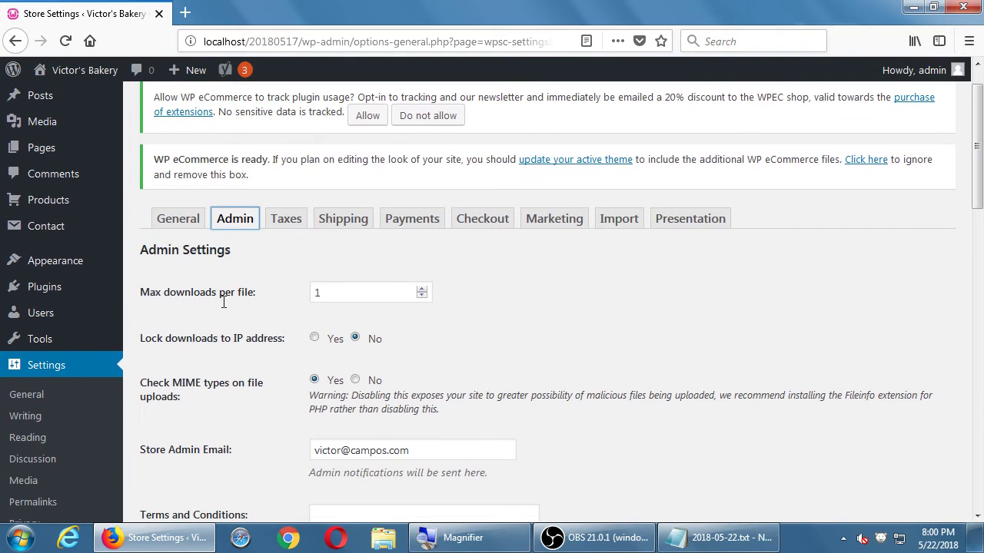
pyautogui.scroll(-2, 307, 276)
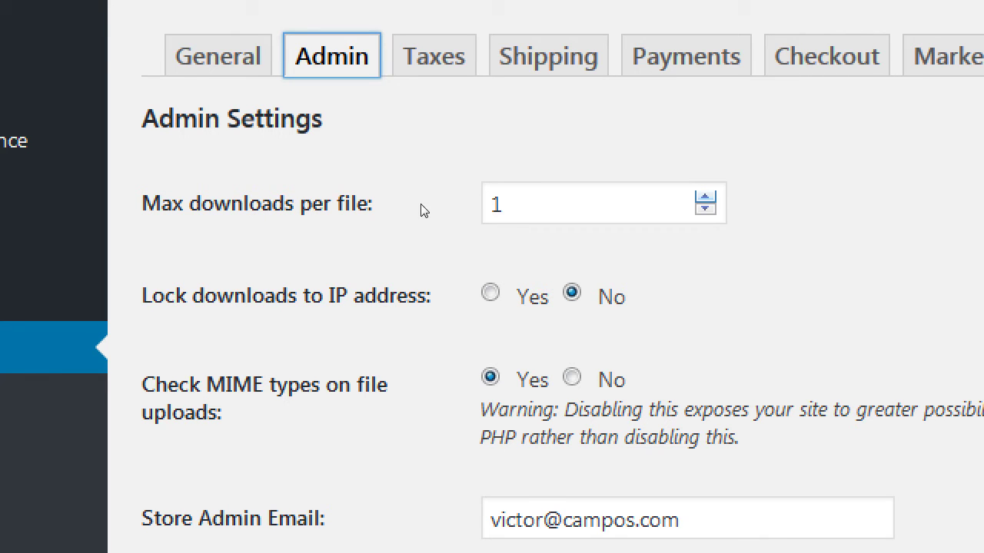
pyautogui.press('Up')
pyautogui.press('Up')
pyautogui.scroll(-10, 402, 217)
pyautogui.scroll(15, 404, 176)
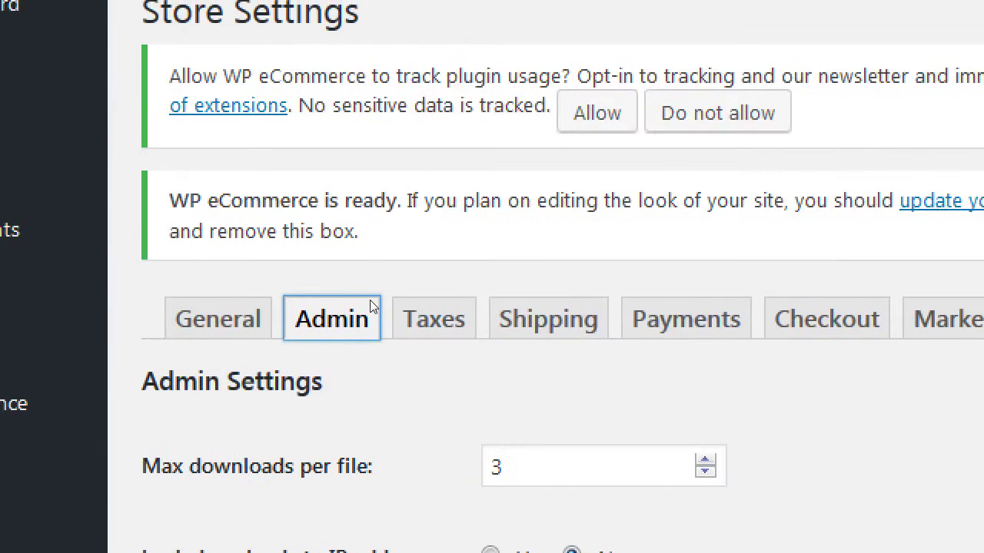
# Step: Try 99, 98, 95 and 94 in Max downloads per file, then set it to 1
pyautogui.press('Tab')
pyautogui.write('99')
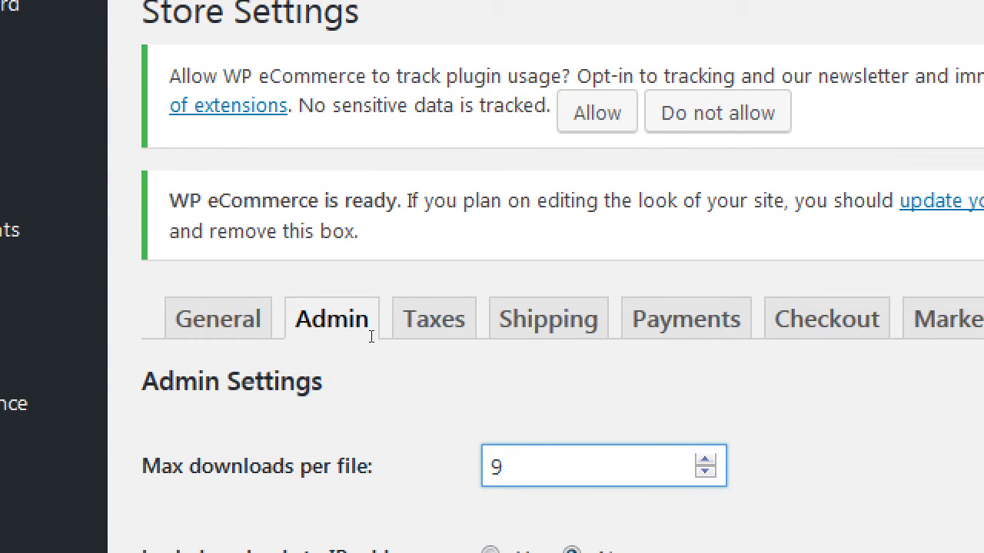
pyautogui.press('BackSpace')
pyautogui.write('8')
pyautogui.press('BackSpace')
pyautogui.write('5')
pyautogui.press('BackSpace')
pyautogui.write('4')
pyautogui.scroll(-3, 292, 292)
pyautogui.hotkey('ctrl', 'a')
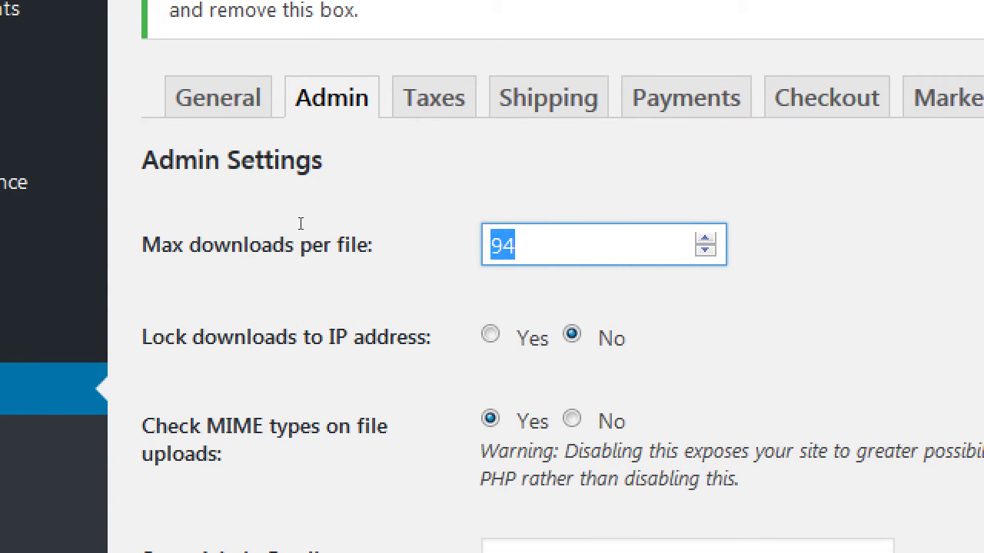
pyautogui.write('1')
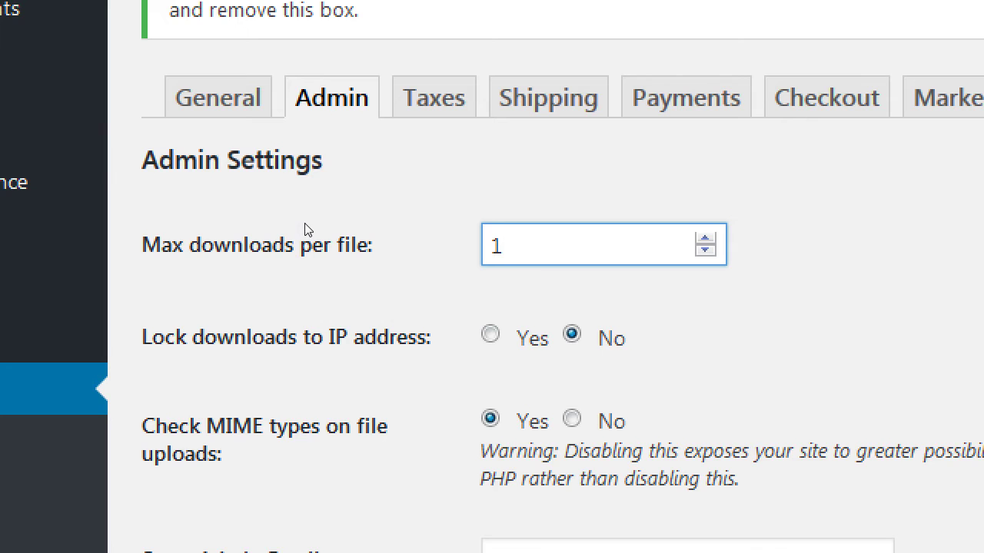
pyautogui.scroll(-1, 305, 229)
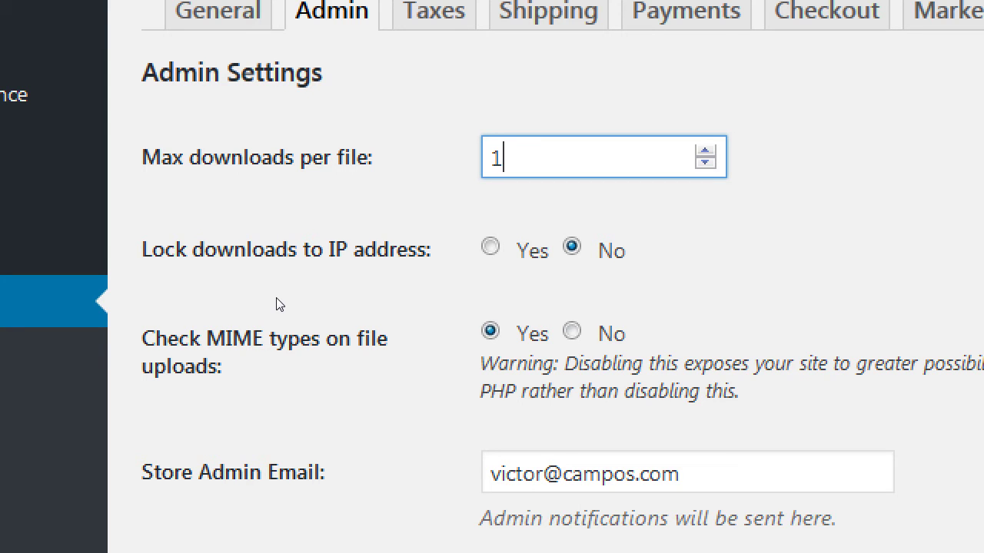
pyautogui.click(358, 234)
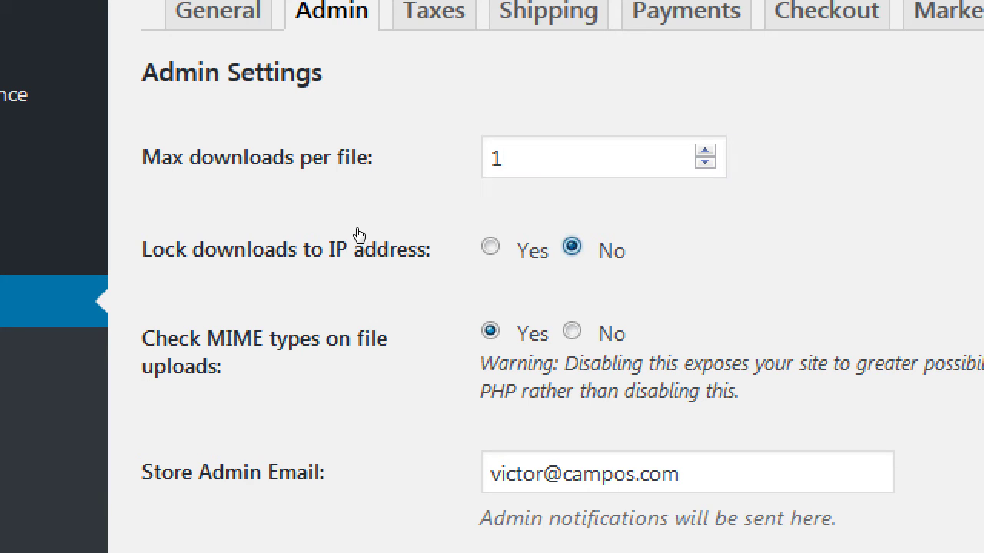
pyautogui.click(316, 234)
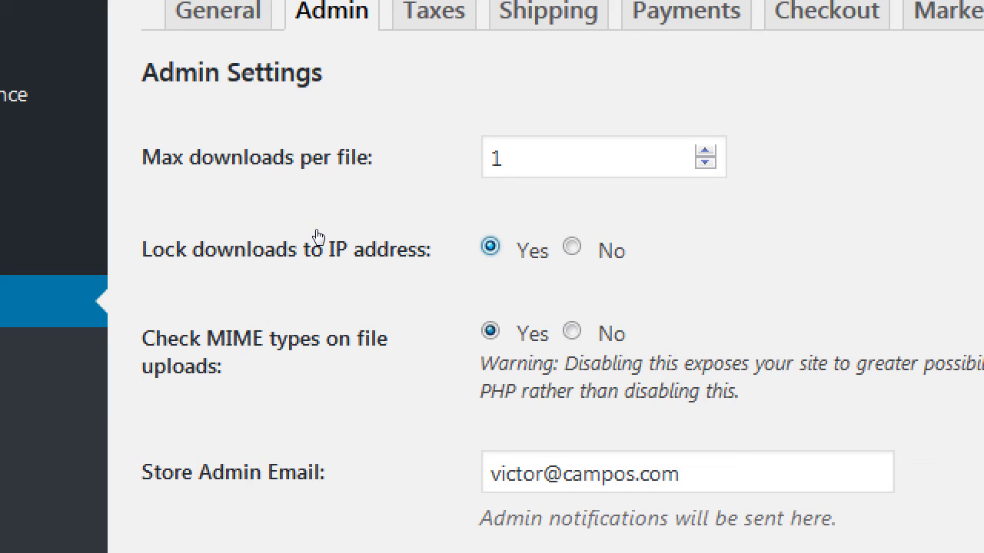
pyautogui.click(358, 235)
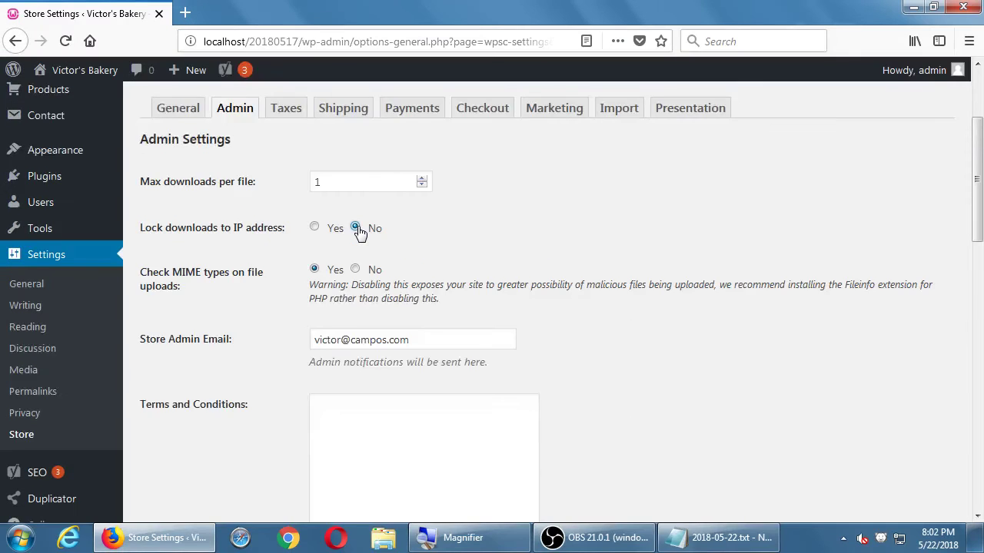
pyautogui.scroll(-3, 358, 229)
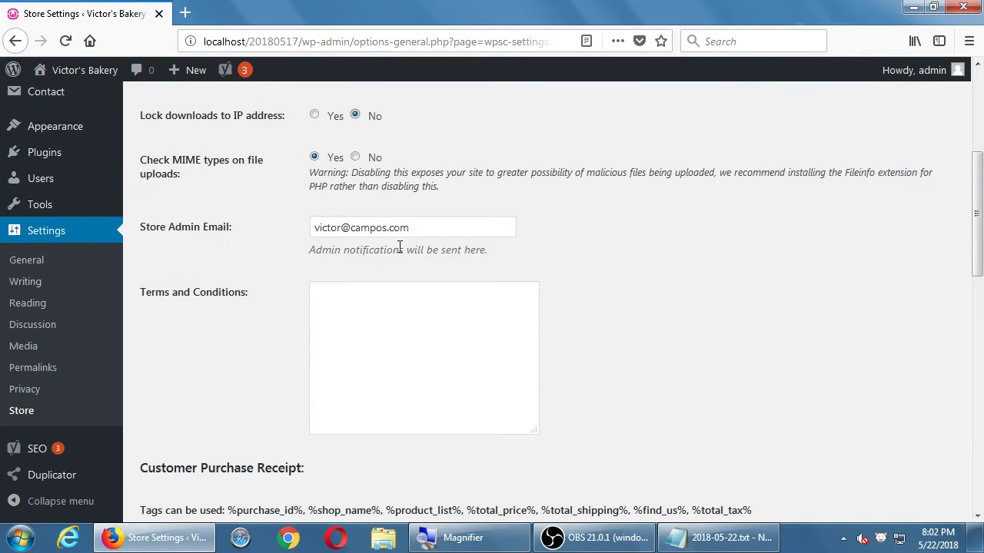
pyautogui.tripleClick(422, 231)
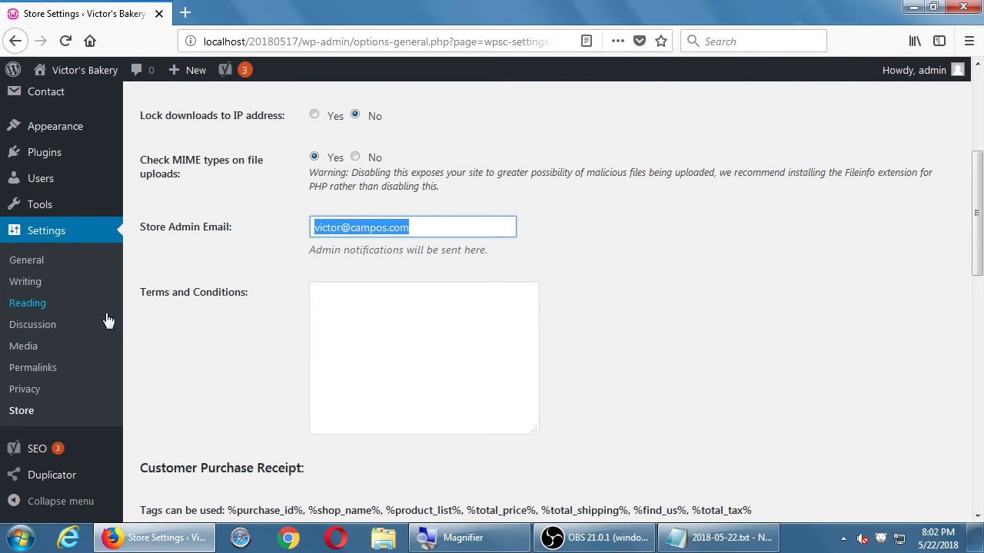
pyautogui.scroll(-1, 61, 329)
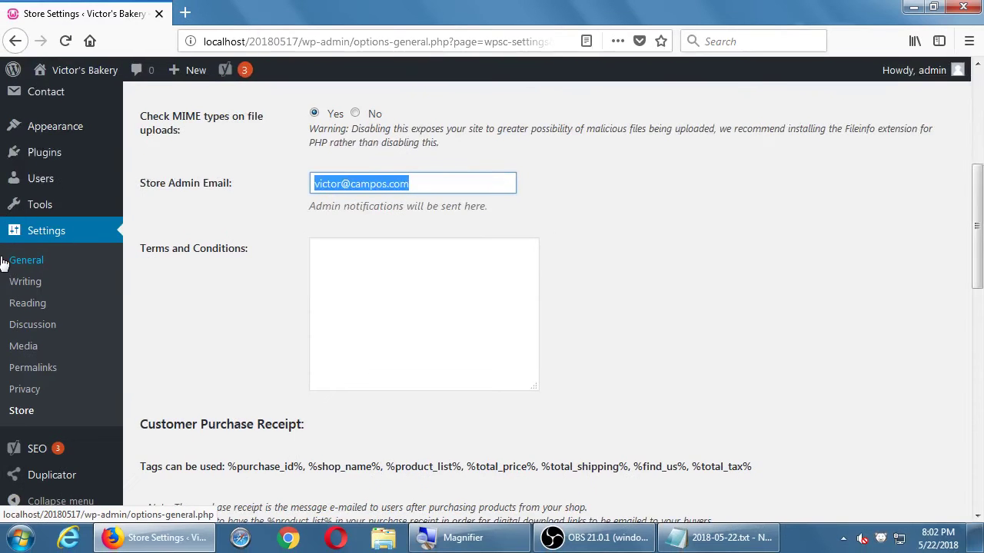
pyautogui.click(77, 262)
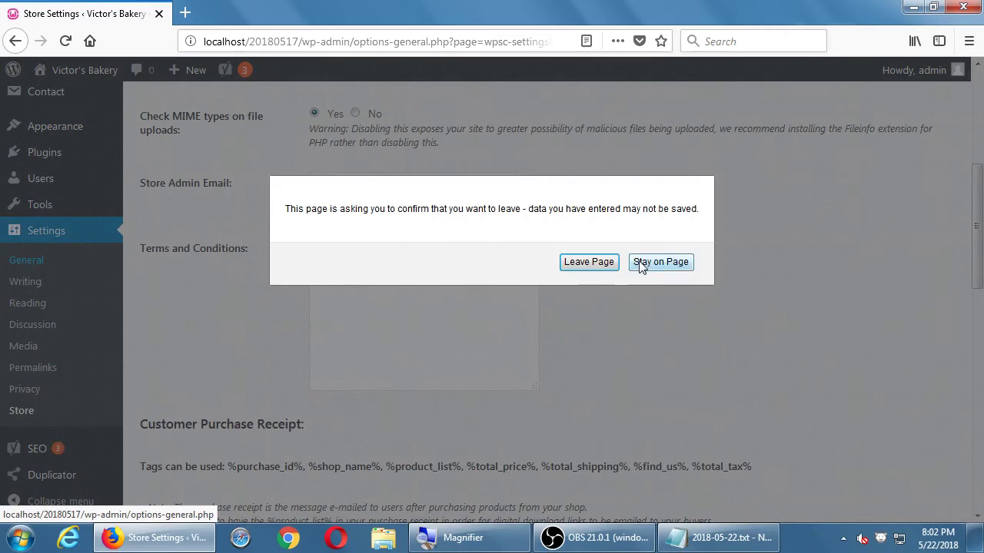
pyautogui.click(643, 262)
pyautogui.middleClick(27, 260)
pyautogui.click(204, 17)
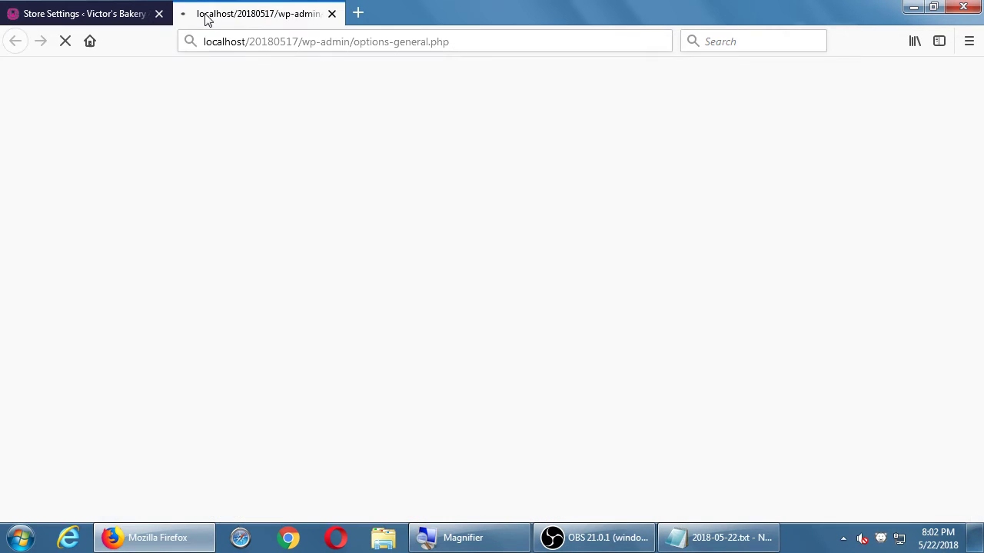
pyautogui.scroll(-3, 328, 271)
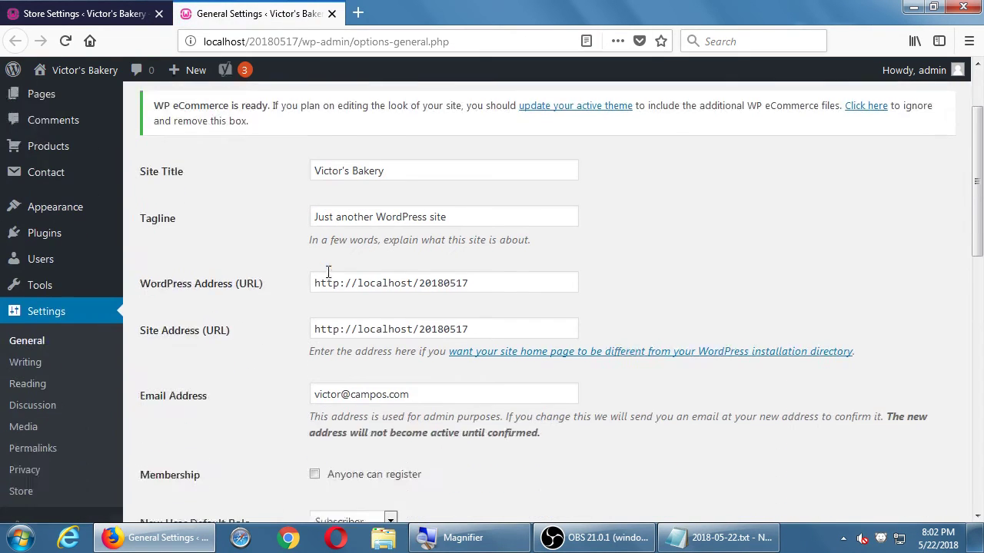
pyautogui.moveTo(422, 355); pyautogui.dragTo(227, 330)
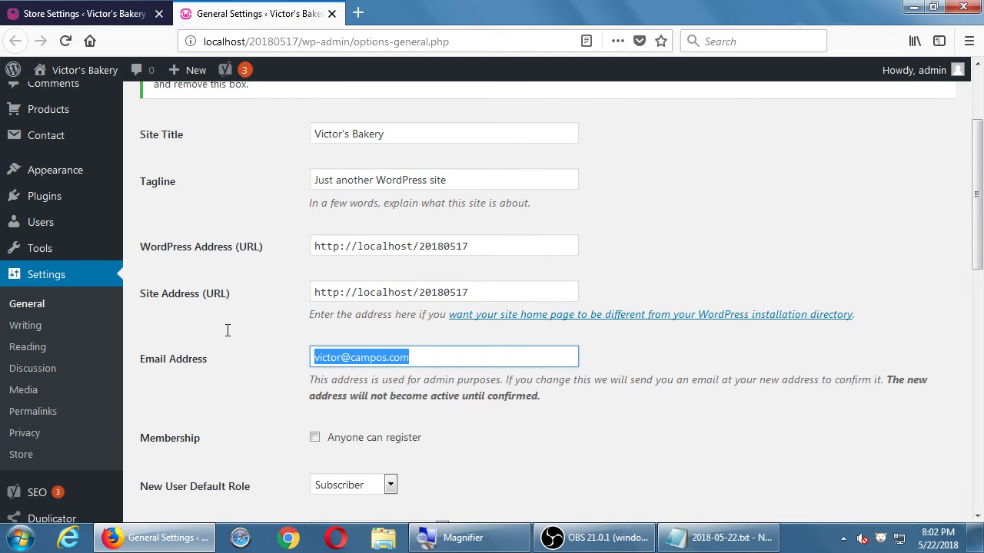
pyautogui.hotkey('ctrl', 'w')
pyautogui.scroll(3, 286, 297)
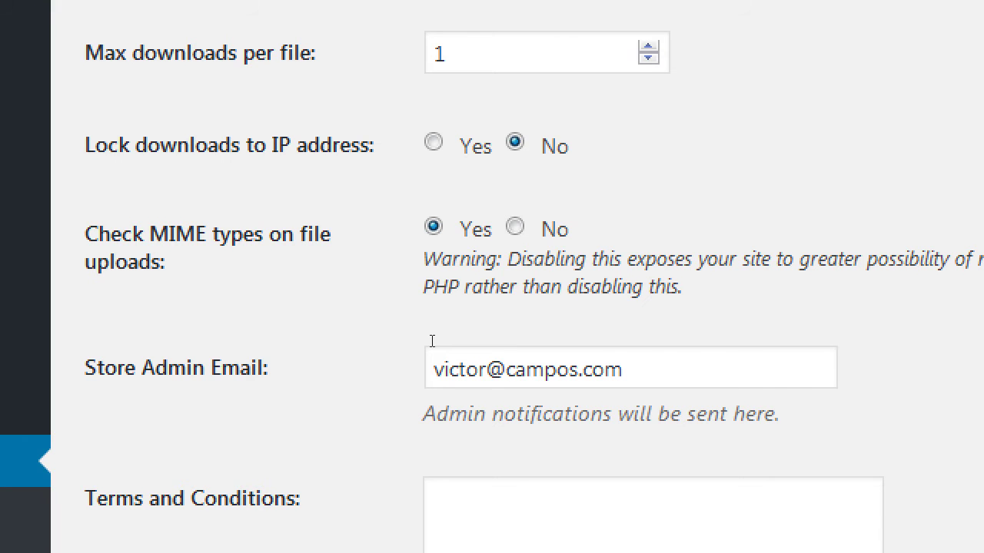
# Step: Edit the Store Admin Email mailbox name and append a second admin address after a semicolon
pyautogui.click(432, 341)
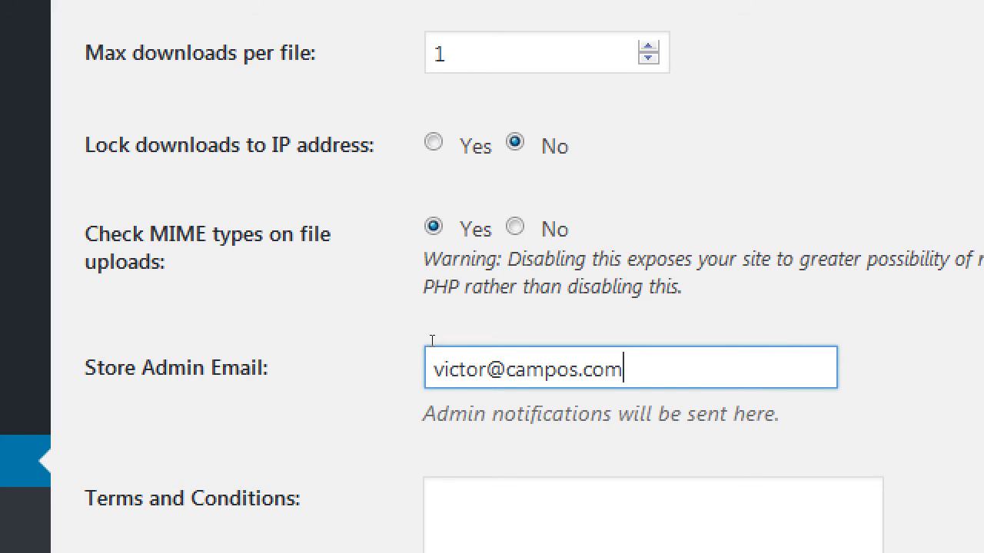
pyautogui.press('BackSpace')
pyautogui.press('BackSpace')
pyautogui.press('BackSpace')
pyautogui.press('BackSpace')
pyautogui.press('BackSpace')
pyautogui.press('BackSpace')
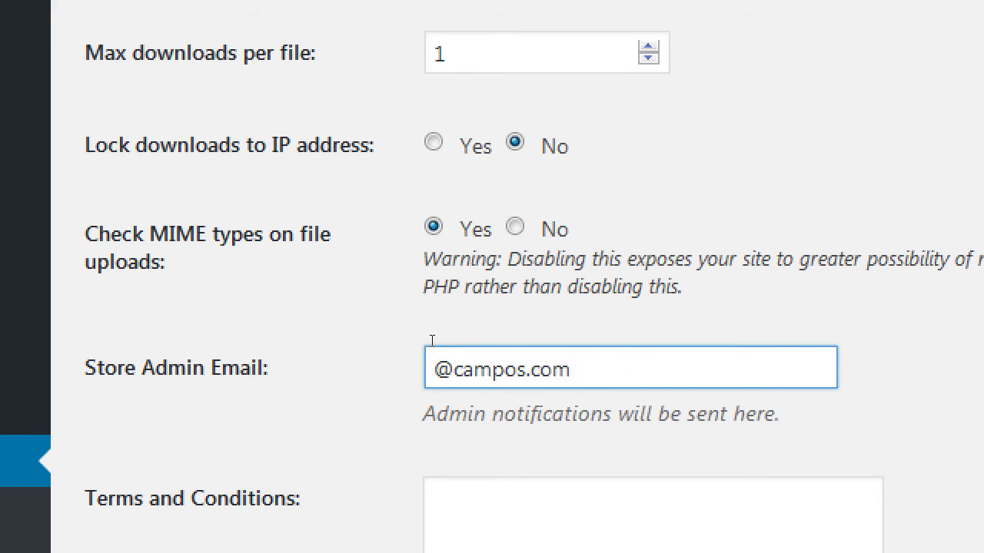
pyautogui.write('sales')
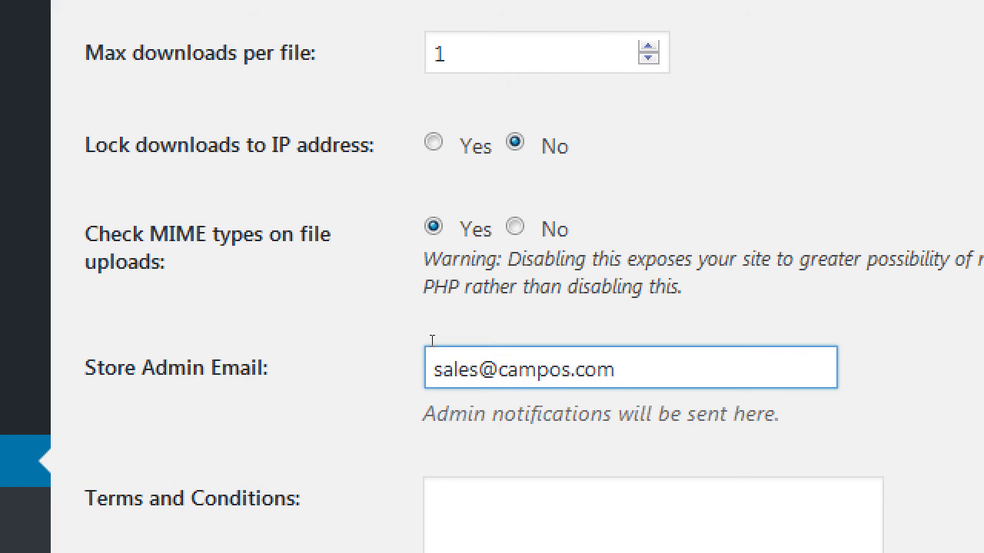
pyautogui.press('End')
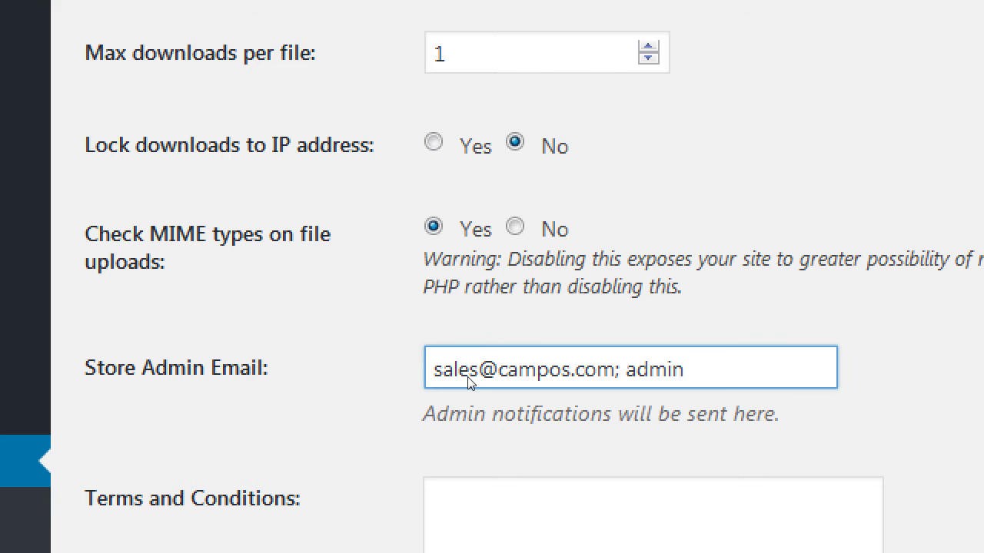
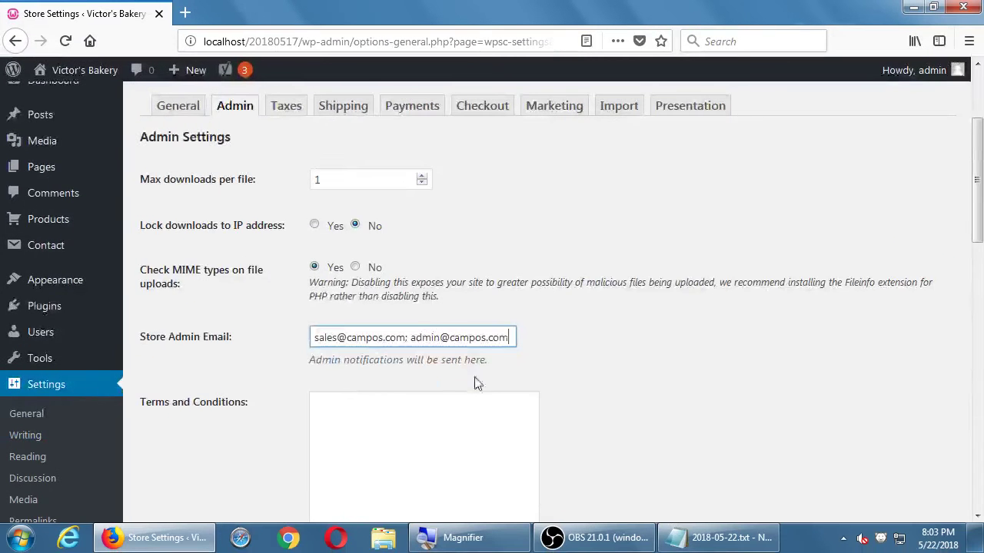
pyautogui.scroll(-15, 475, 383)
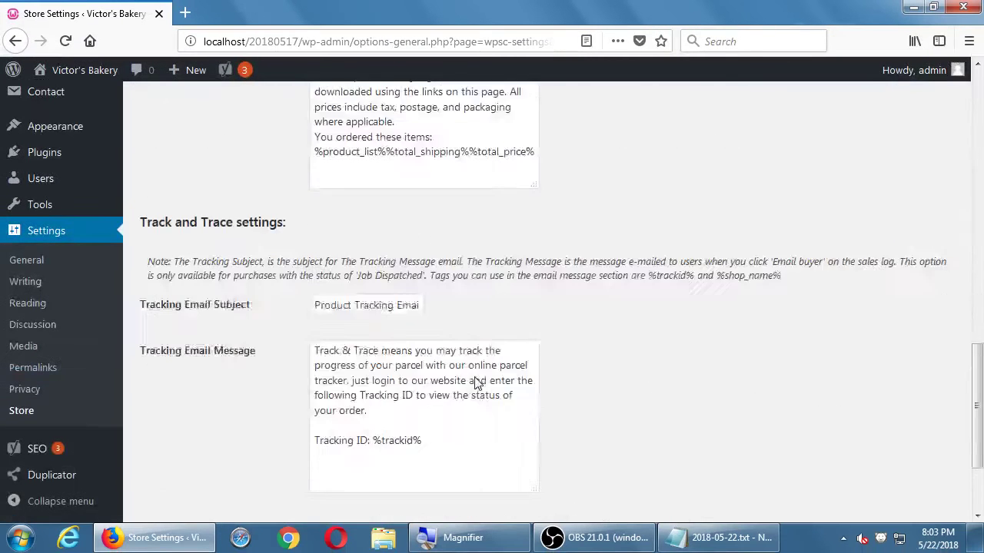
# Step: Save the Admin tab settings so both notification addresses are stored in Store Admin Email
pyautogui.click(177, 429)
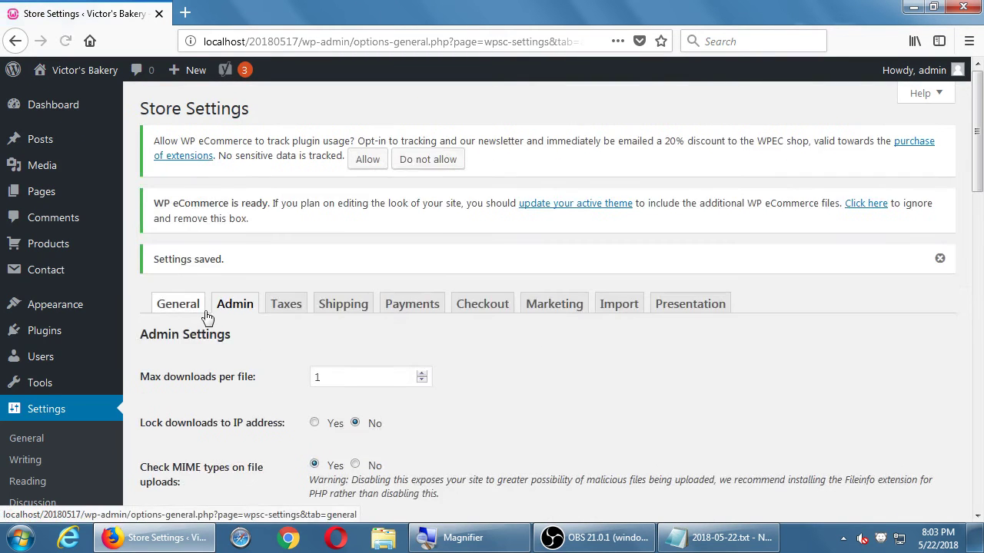
pyautogui.scroll(-6, 207, 318)
pyautogui.scroll(4, 208, 317)
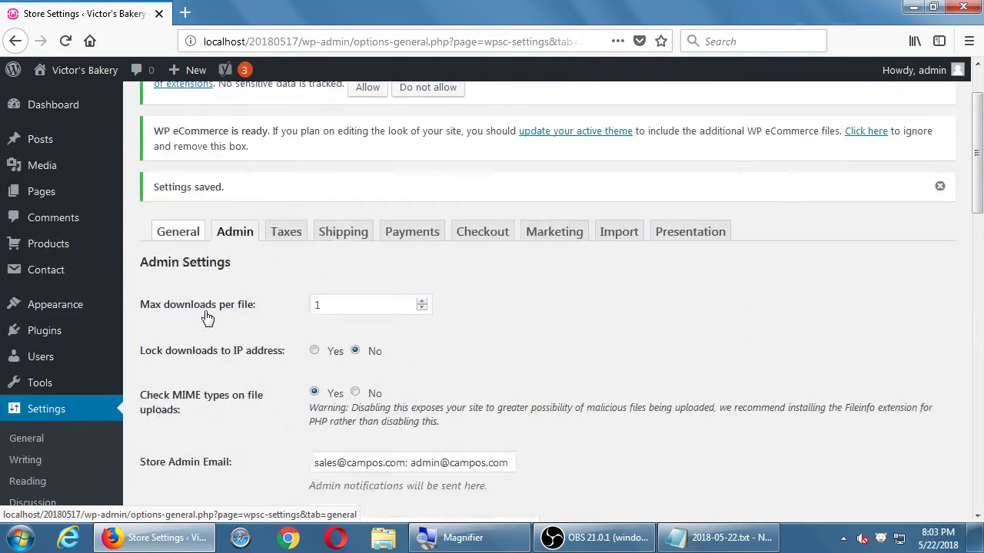
pyautogui.scroll(-5, 206, 318)
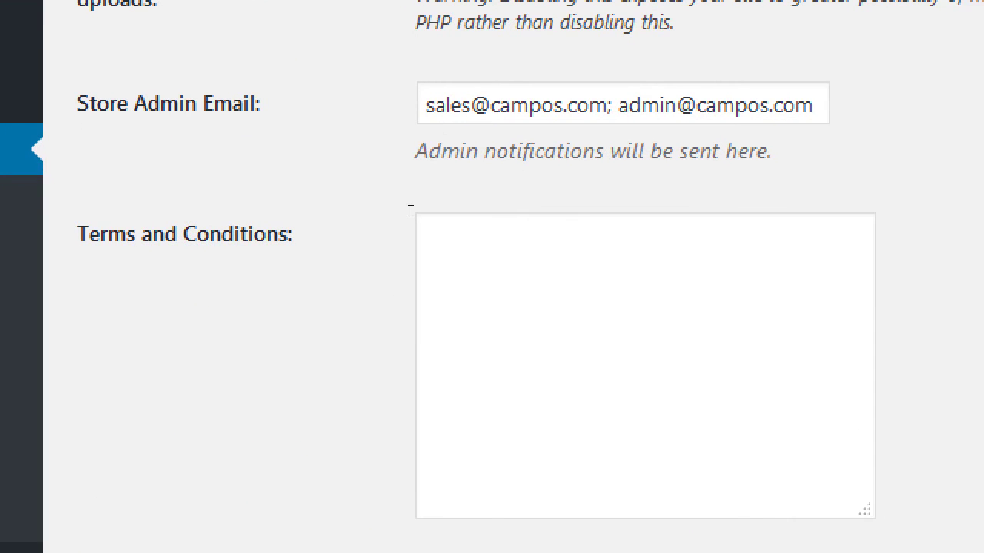
pyautogui.hotkey('shift', 'Left')
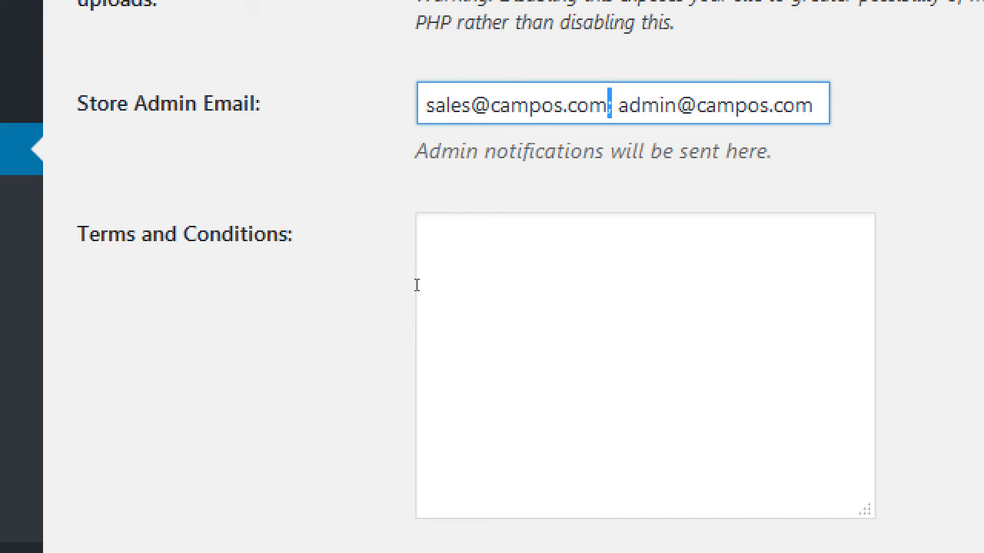
# Step: Remove the second address from Store Admin Email, leaving only the sales address
pyautogui.hotkey('shift', 'End')
pyautogui.press('Delete')
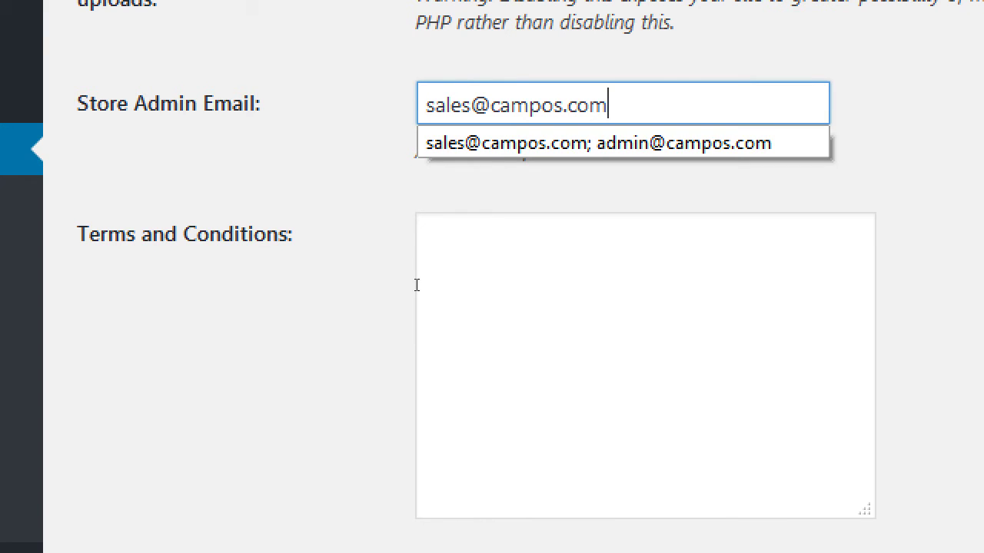
pyautogui.click(203, 255)
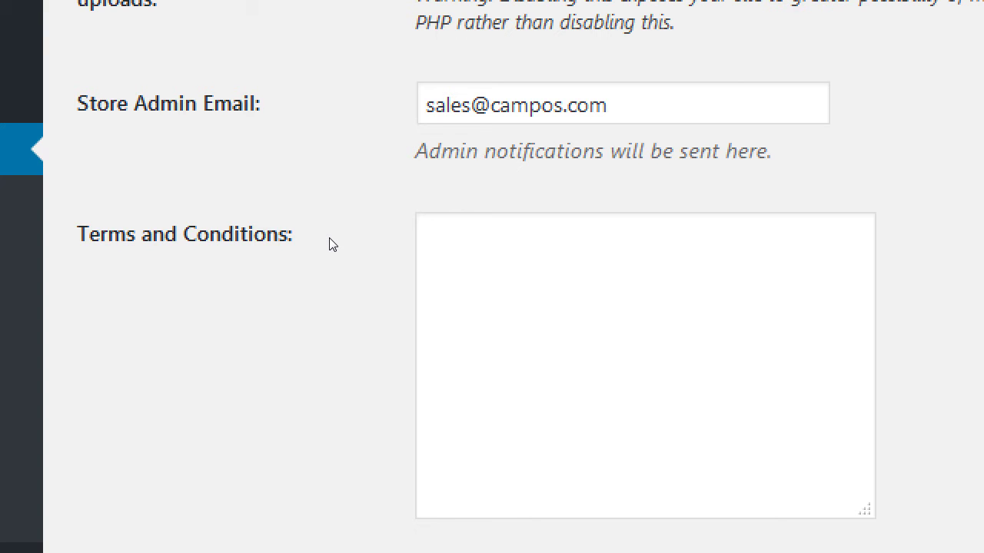
# Step: Set Terms and Conditions to 'Products may contain of tree nuts, etc.', replacing a 'No refunds.' draft
pyautogui.click(362, 310)
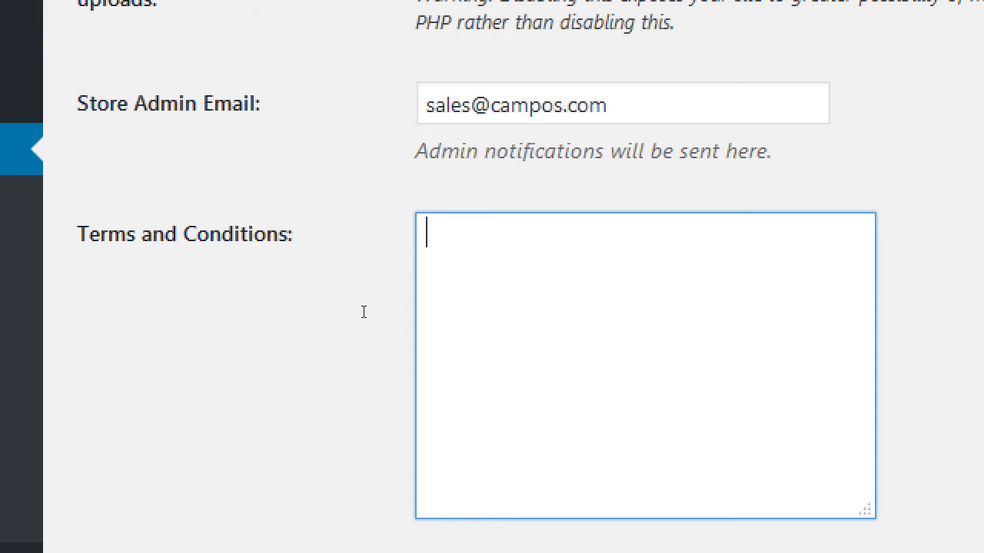
pyautogui.write('No refunds.')
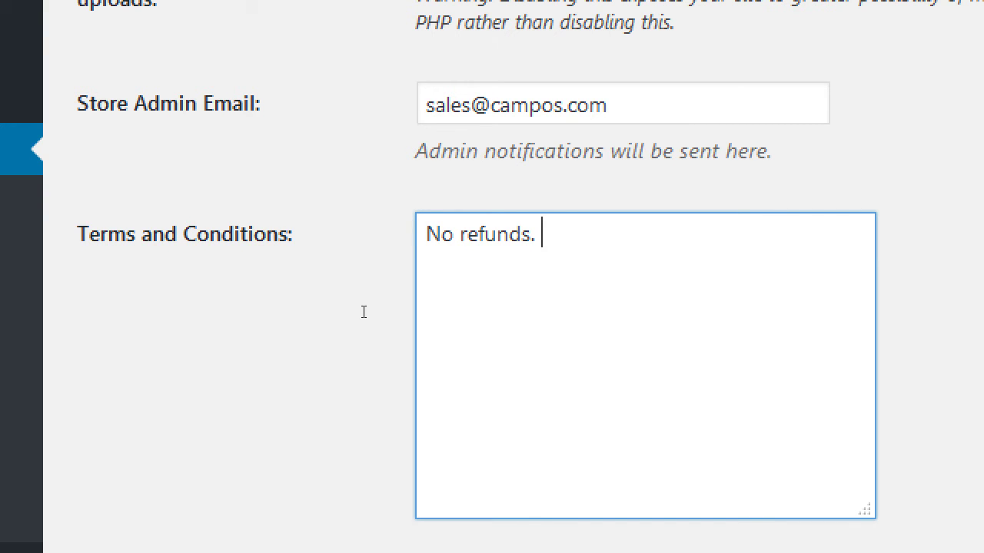
pyautogui.hotkey('ctrl', 'a')
pyautogui.press('BackSpace')
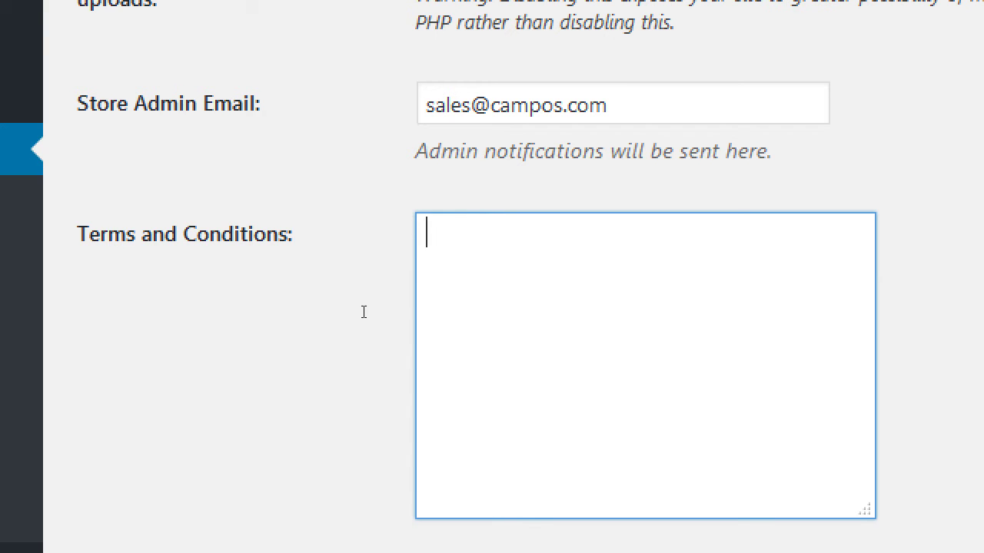
pyautogui.write('Produc')
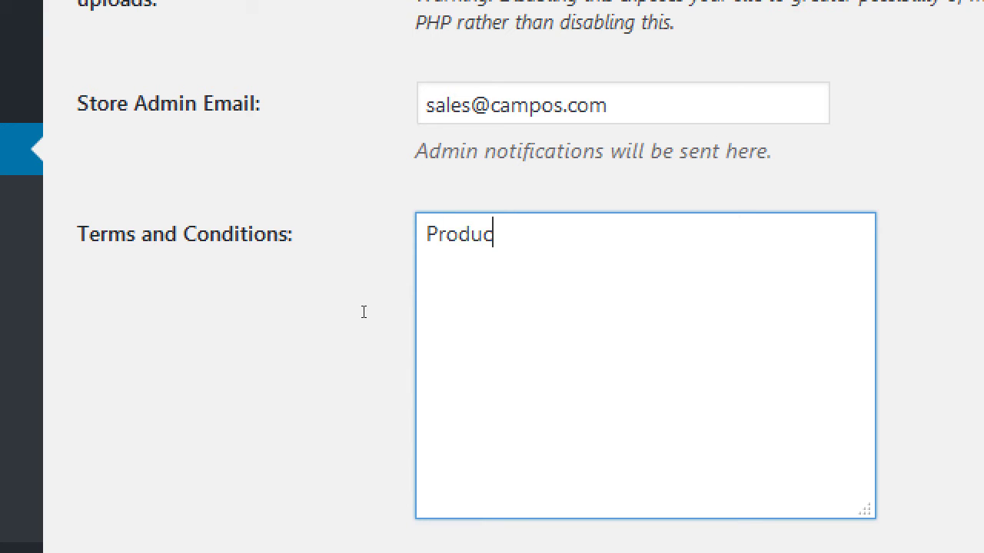
pyautogui.write('ts may contia')
pyautogui.press('BackSpace')
pyautogui.press('BackSpace')
pyautogui.write('ai')
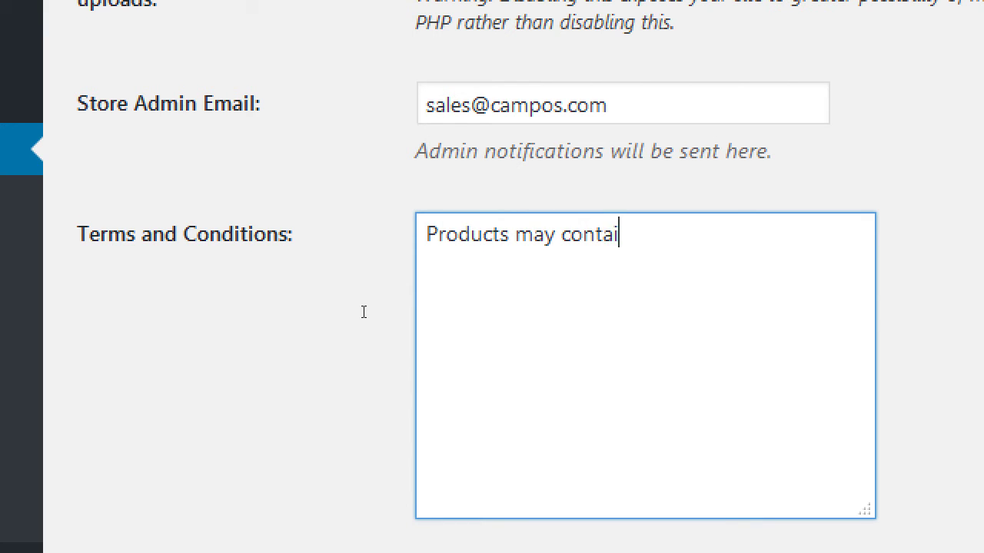
pyautogui.write('n of tree nuts, etc')
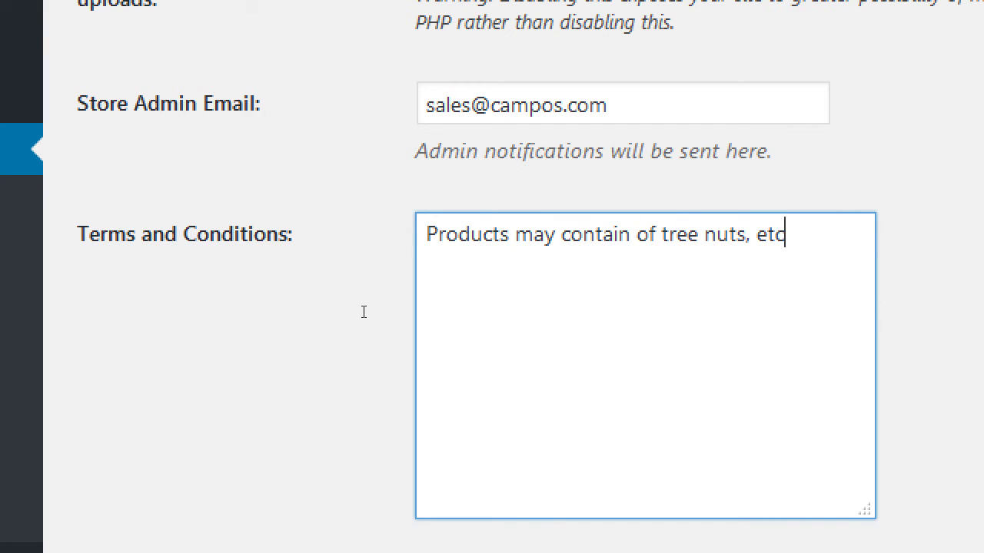
pyautogui.write('.')
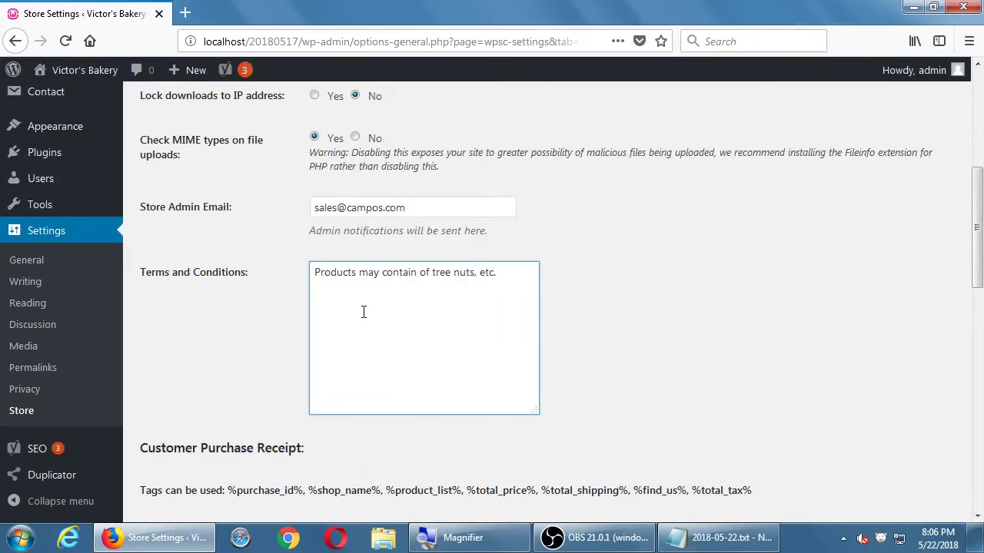
# Step: Search Bing in a new tab for 'example terms and conditions for online store food'
pyautogui.hotkey('ctrl', 't')
pyautogui.write('bing.com')
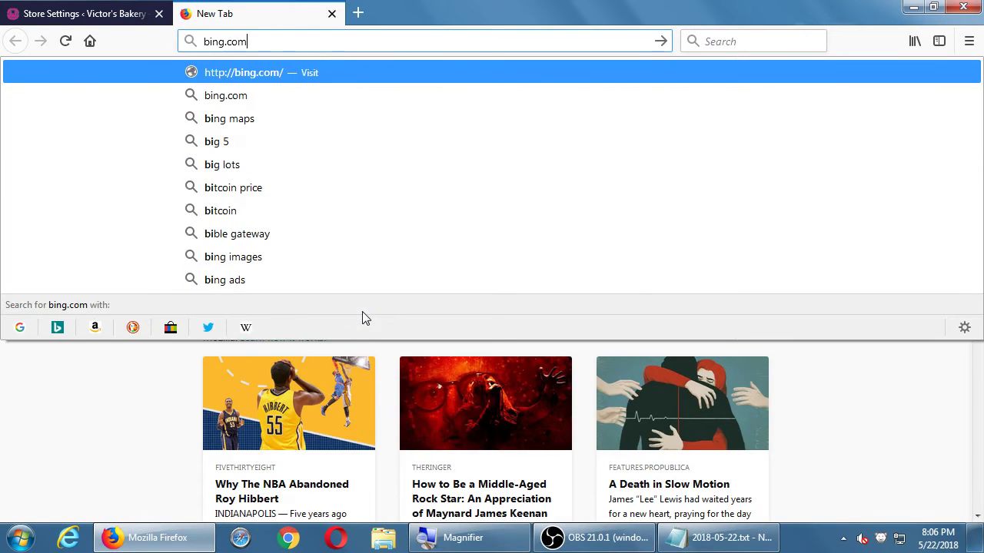
pyautogui.press('Return')
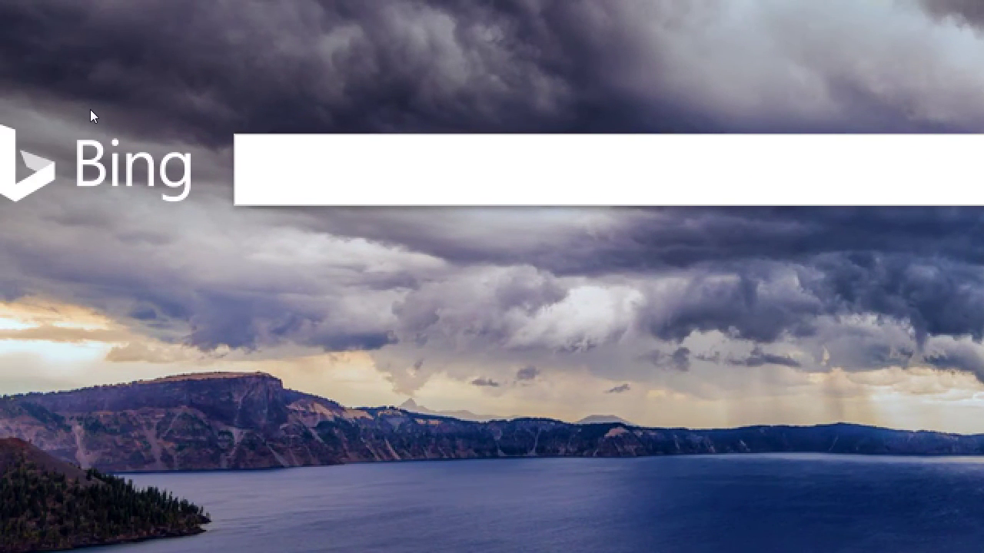
pyautogui.write('exam')
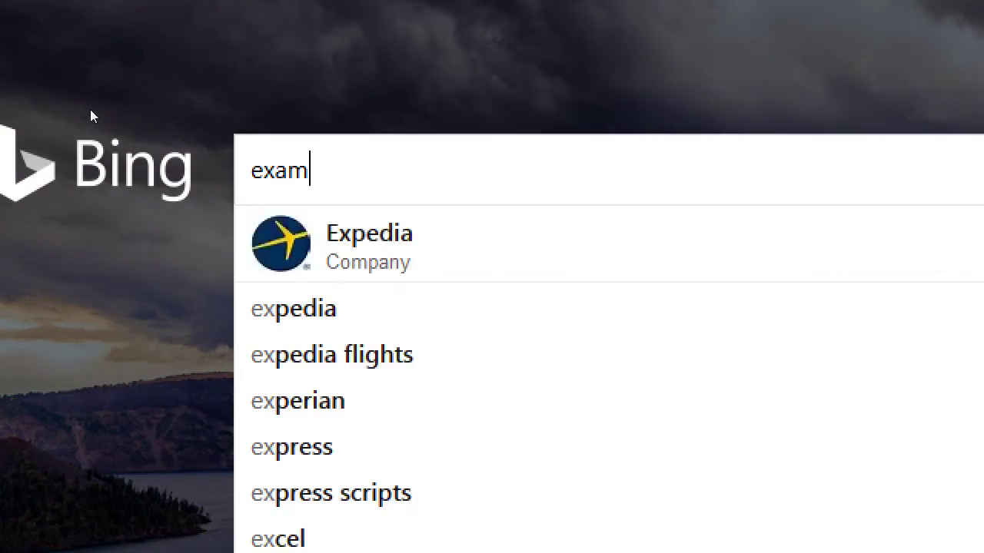
pyautogui.write('ple terms and con')
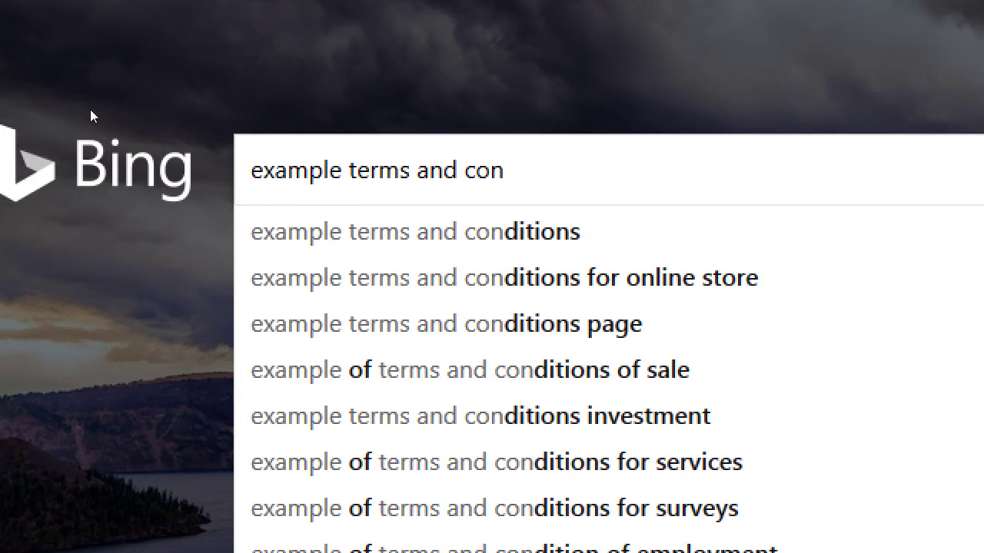
pyautogui.press('Down')
pyautogui.press('Down')
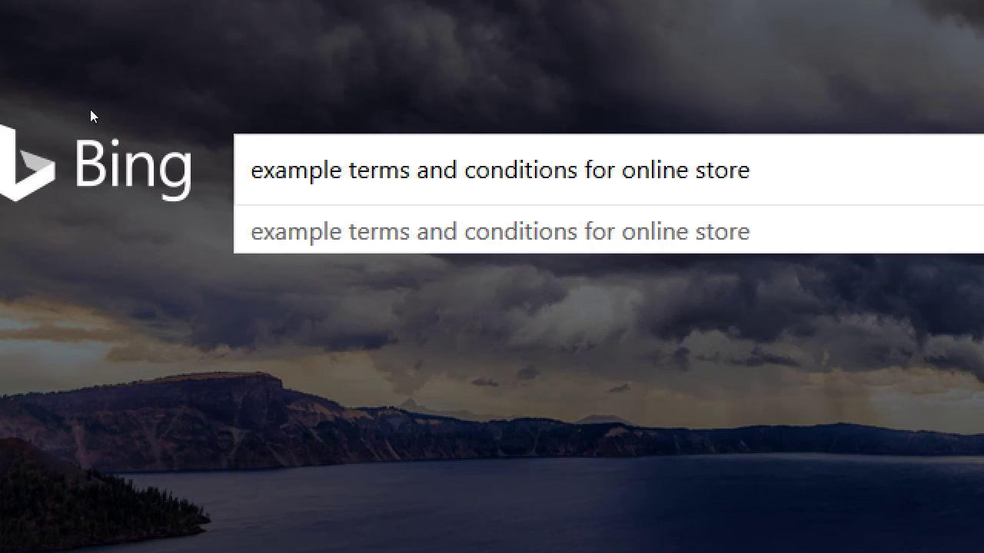
pyautogui.write('food')
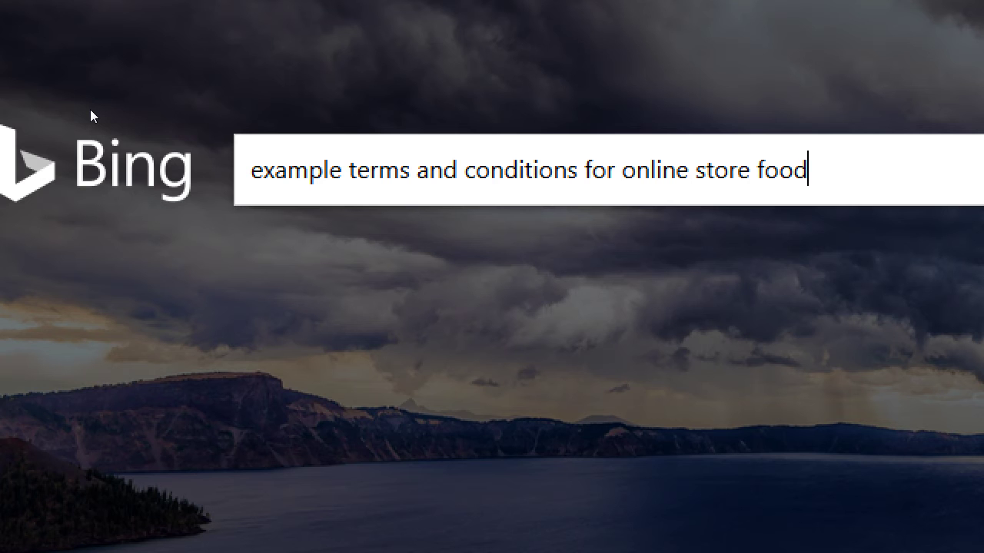
pyautogui.press('Return')
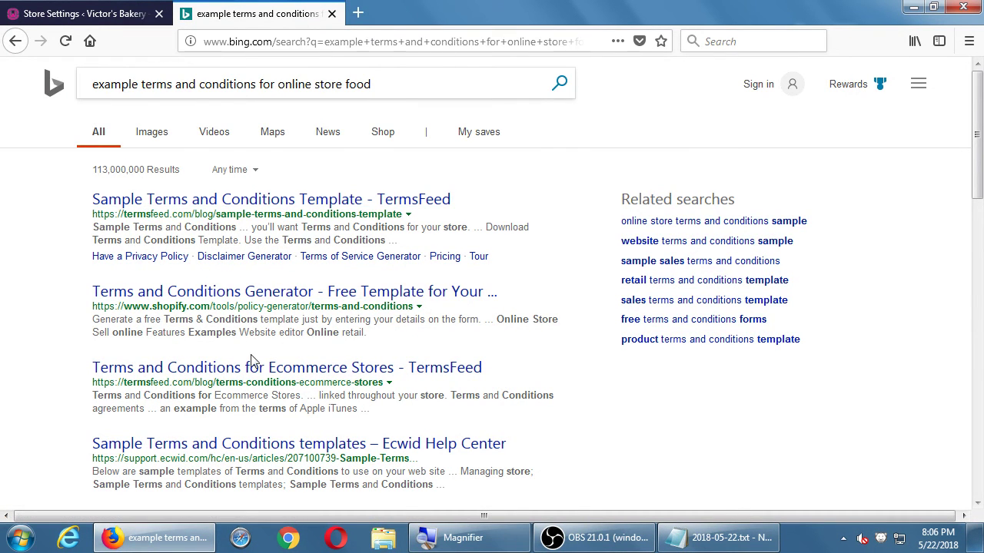
# Step: Skim the TermsFeed sample terms template, then return to the Store Settings tab
pyautogui.click(318, 212)
pyautogui.scroll(-3, 327, 212)
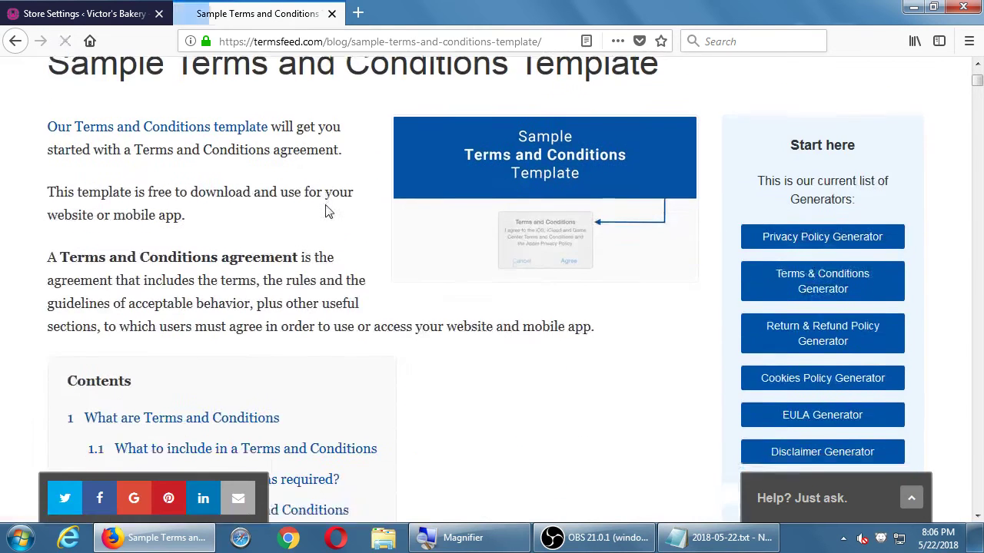
pyautogui.scroll(-10, 325, 212)
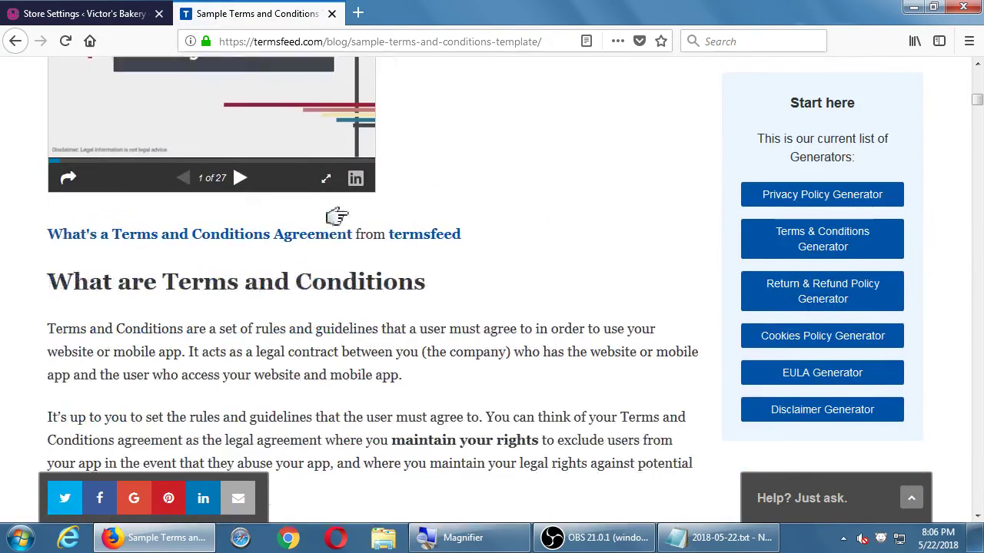
pyautogui.scroll(-7, 327, 209)
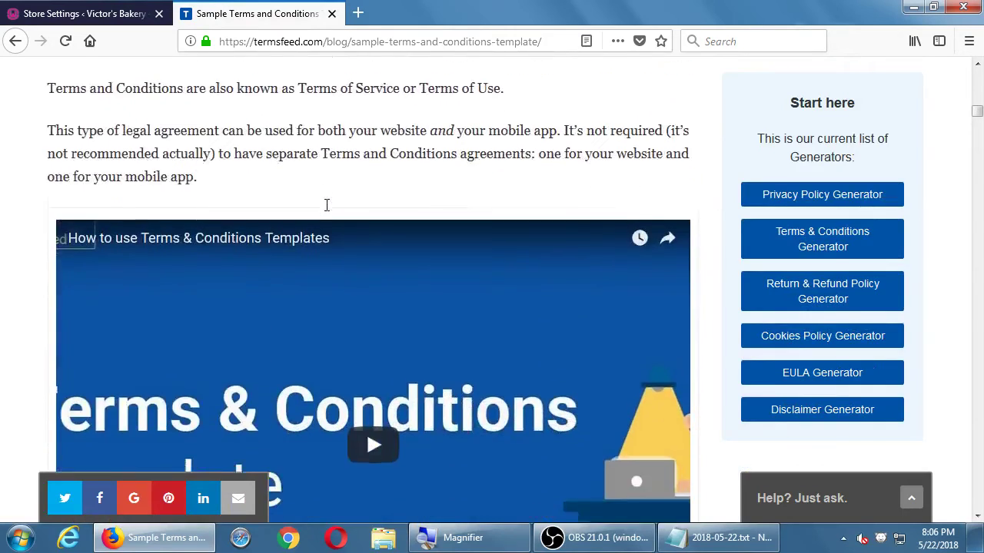
pyautogui.scroll(-8, 327, 207)
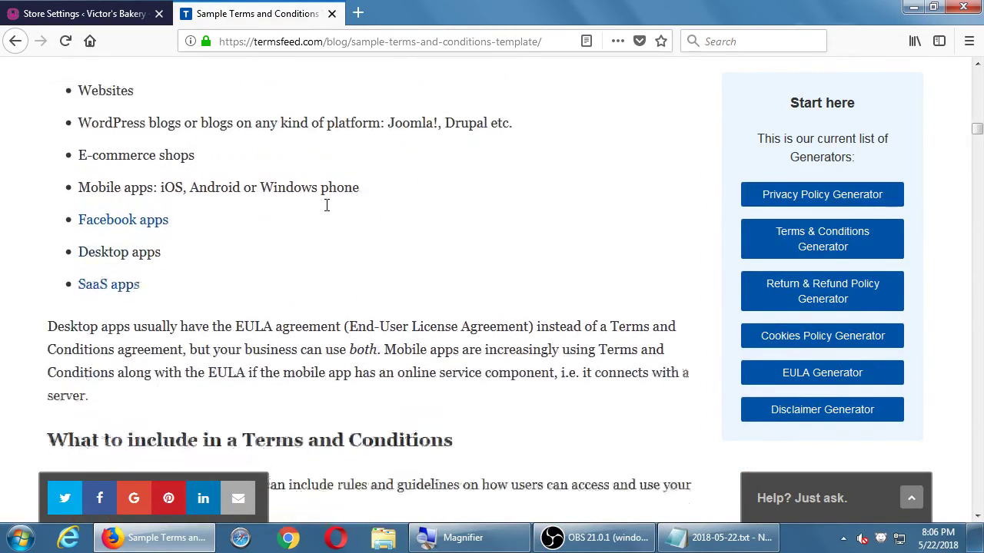
pyautogui.hotkey('alt', 'Left')
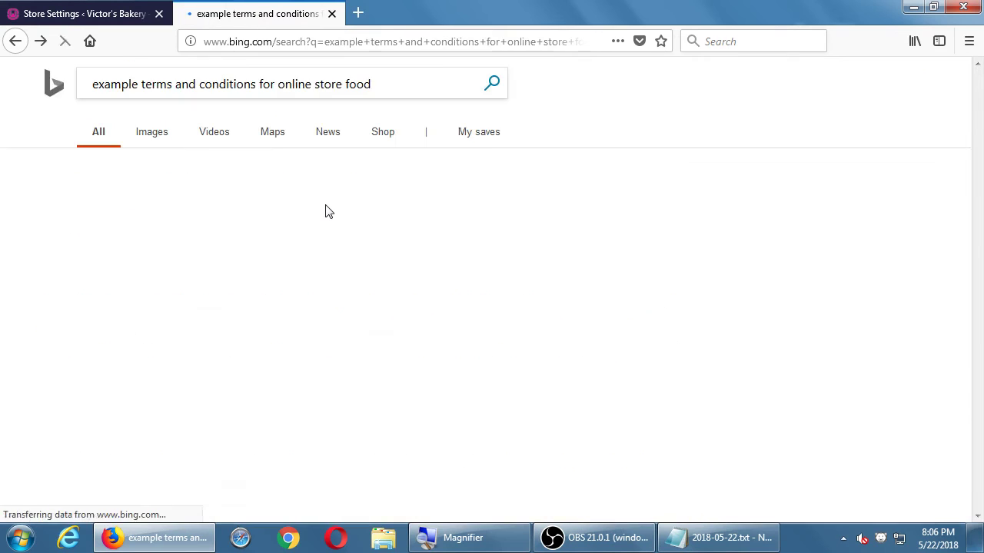
pyautogui.click(85, 13)
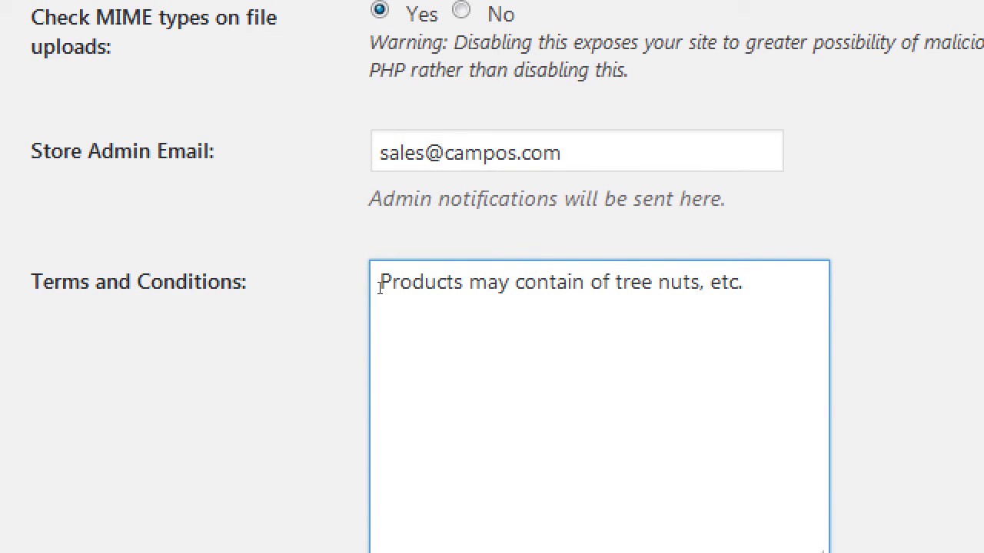
# Step: Insert 'traces' so the terms read 'Products may contain traces of tree nuts, etc.'
pyautogui.hotkey('ctrl', 'Left')
pyautogui.hotkey('ctrl', 'Left')
pyautogui.hotkey('ctrl', 'Left')
pyautogui.hotkey('ctrl', 'Left')
pyautogui.press('Left')
pyautogui.write('tra')
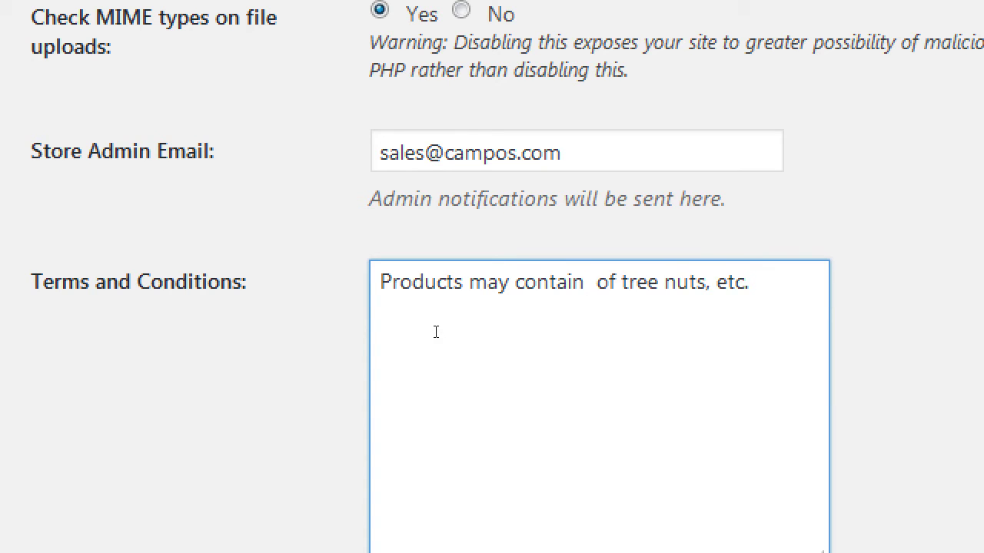
pyautogui.write('ces')
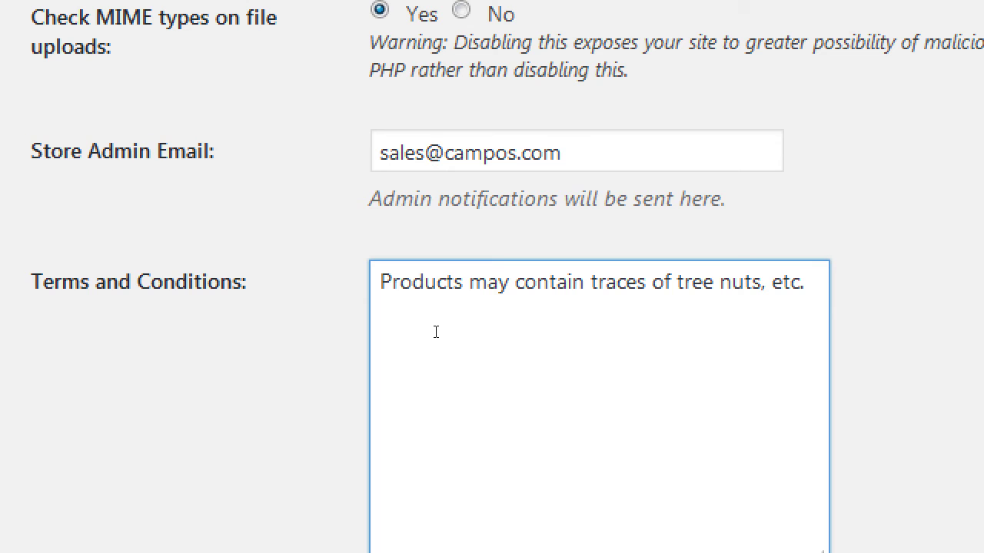
pyautogui.scroll(-3, 475, 424)
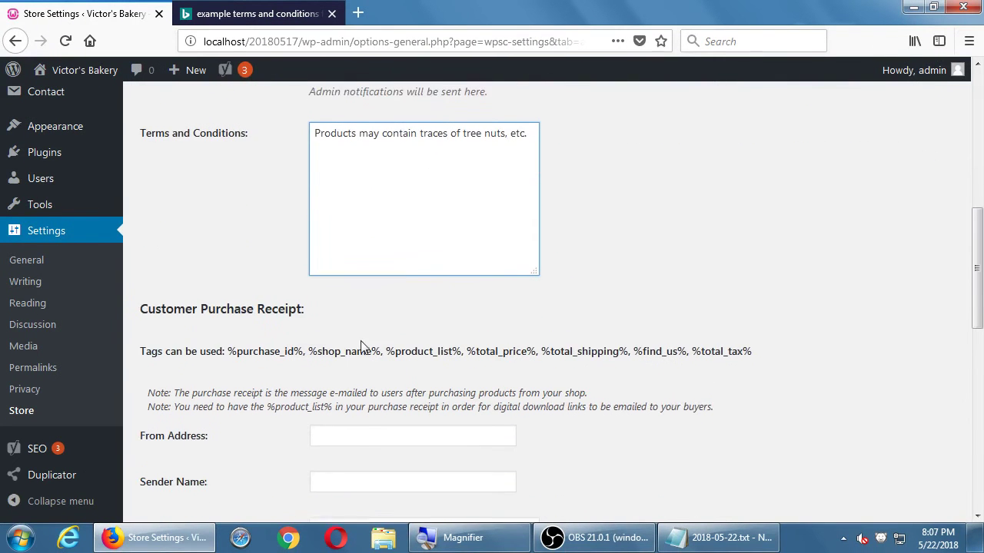
pyautogui.scroll(-3, 361, 346)
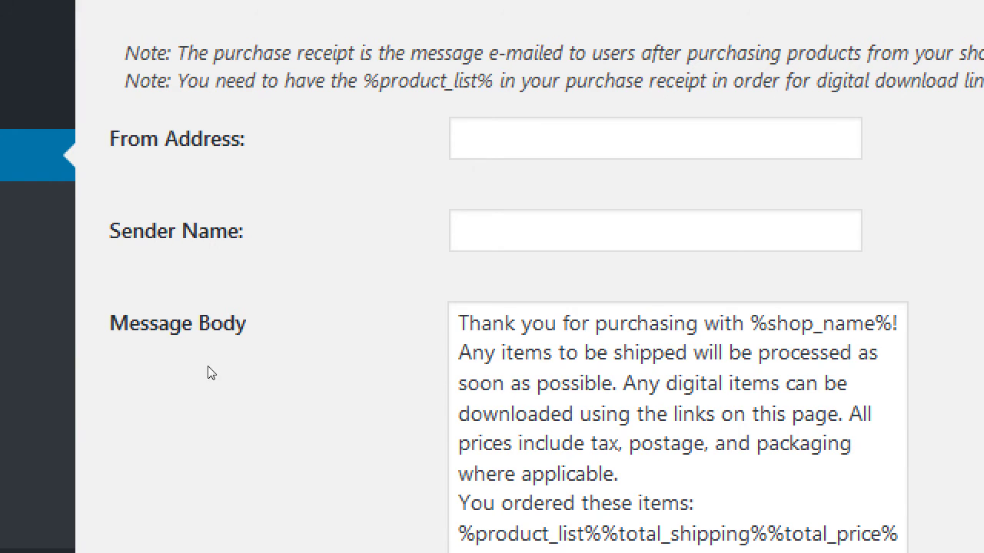
# Step: Enter a no-reply address at the bakery's domain as the receipt From Address and select it
pyautogui.press('Tab')
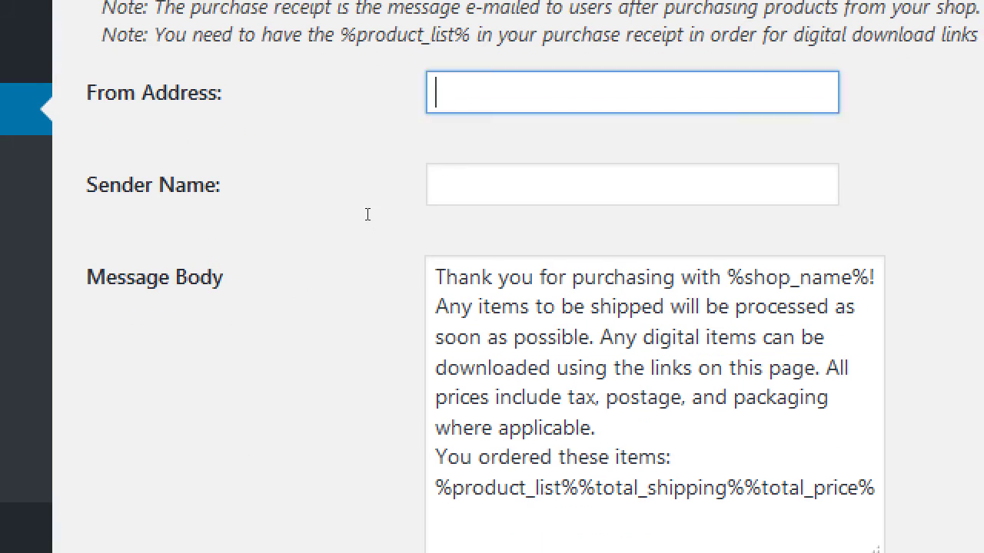
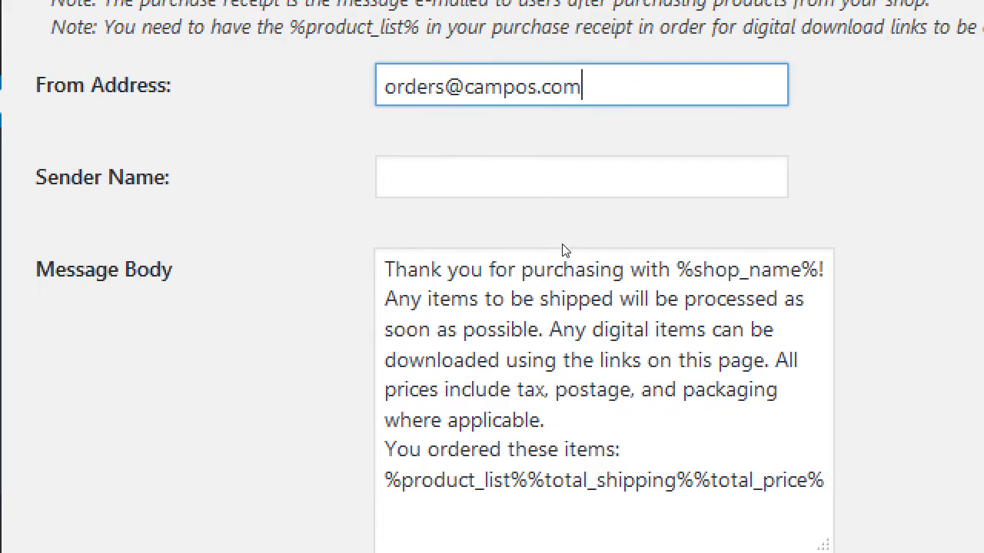
pyautogui.hotkey('shift', 'Left')
pyautogui.hotkey('shift', 'Left')
pyautogui.hotkey('shift', 'Left')
pyautogui.hotkey('shift', 'Left')
pyautogui.hotkey('shift', 'Left')
pyautogui.hotkey('shift', 'Left')
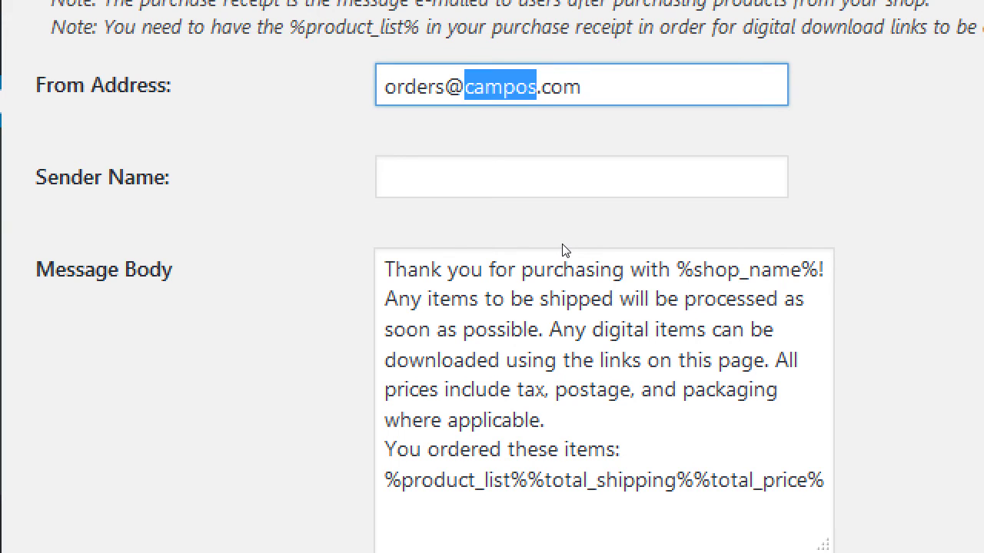
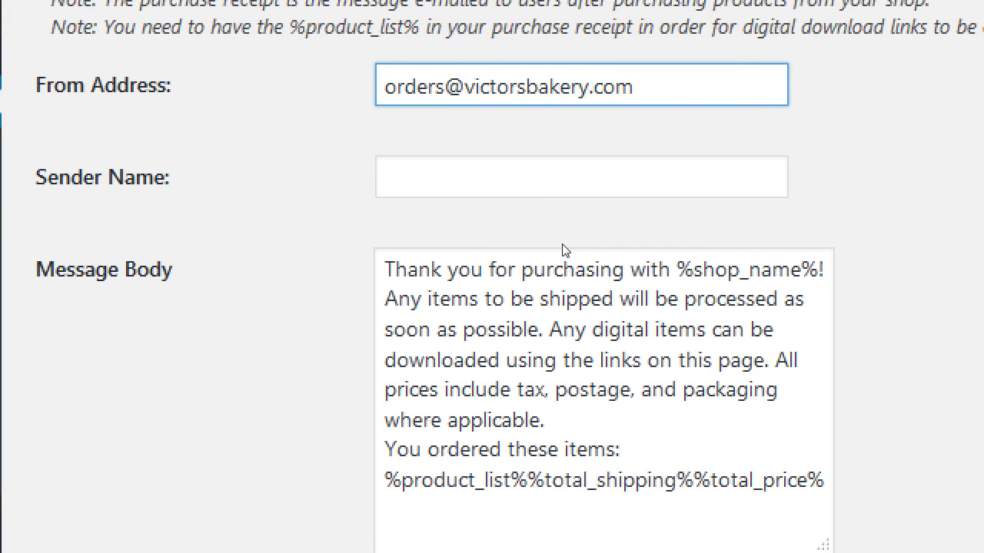
pyautogui.press('Home')
pyautogui.press('Delete')
pyautogui.press('Delete')
pyautogui.press('Delete')
pyautogui.press('Delete')
pyautogui.press('Delete')
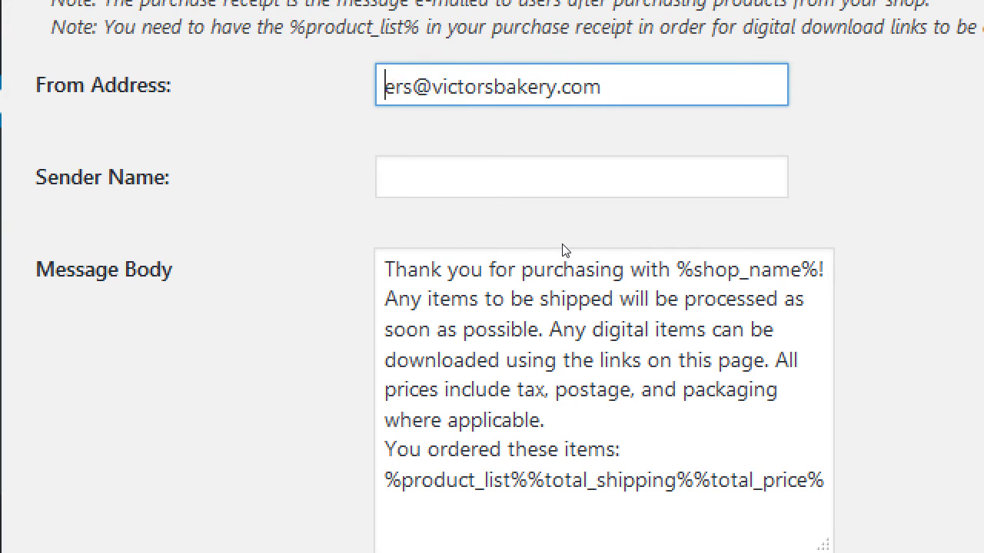
pyautogui.press('Delete')
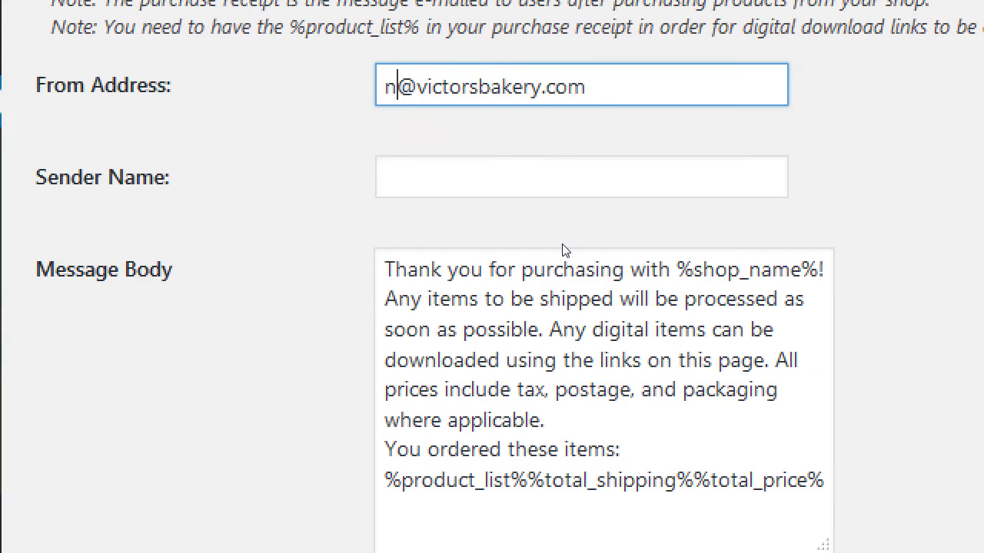
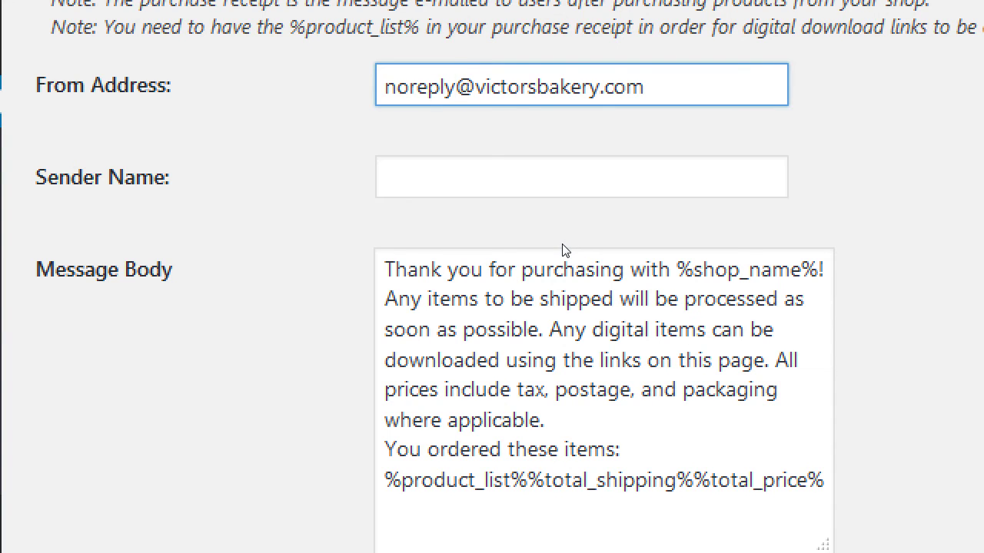
pyautogui.press('Home')
pyautogui.hotkey('shift', 'End')
pyautogui.hotkey('ctrl', 'c')
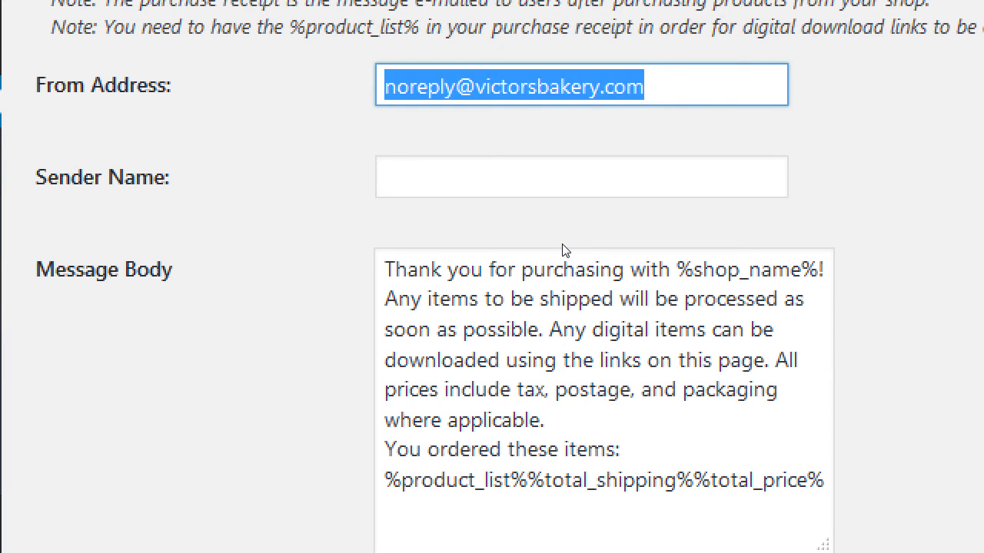
pyautogui.hotkey('alt', 'Tab')
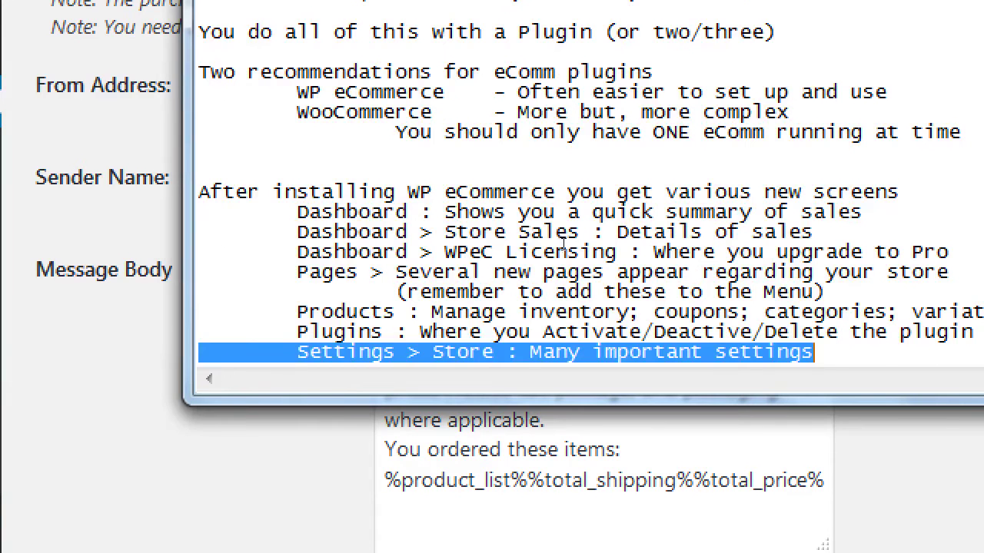
# Step: Add an 'On emails:' heading with indented 'Professional:' and 'Not-professional:' lines
pyautogui.press('Return')
pyautogui.press('Return')
pyautogui.write('On em')
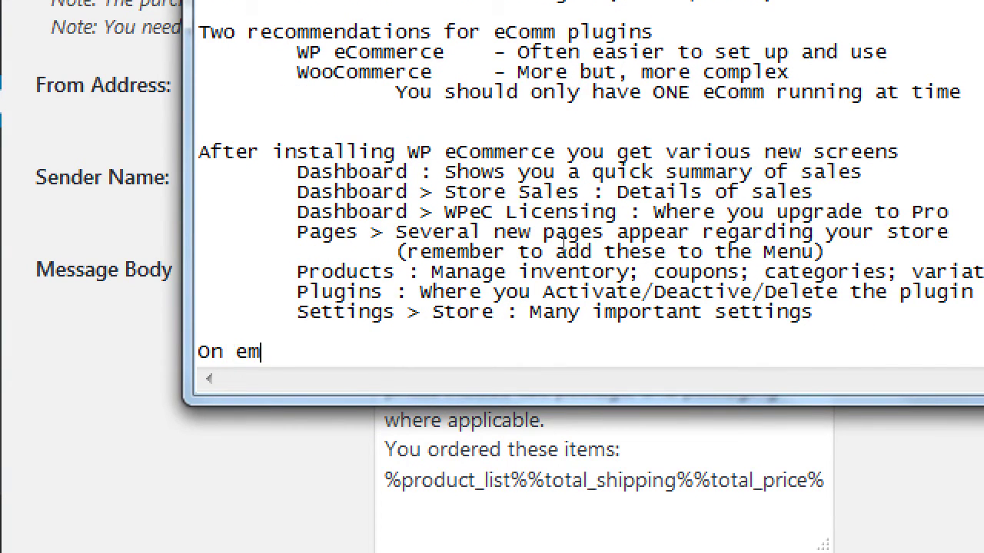
pyautogui.write('ails:')
pyautogui.press('Return')
pyautogui.press('Tab')
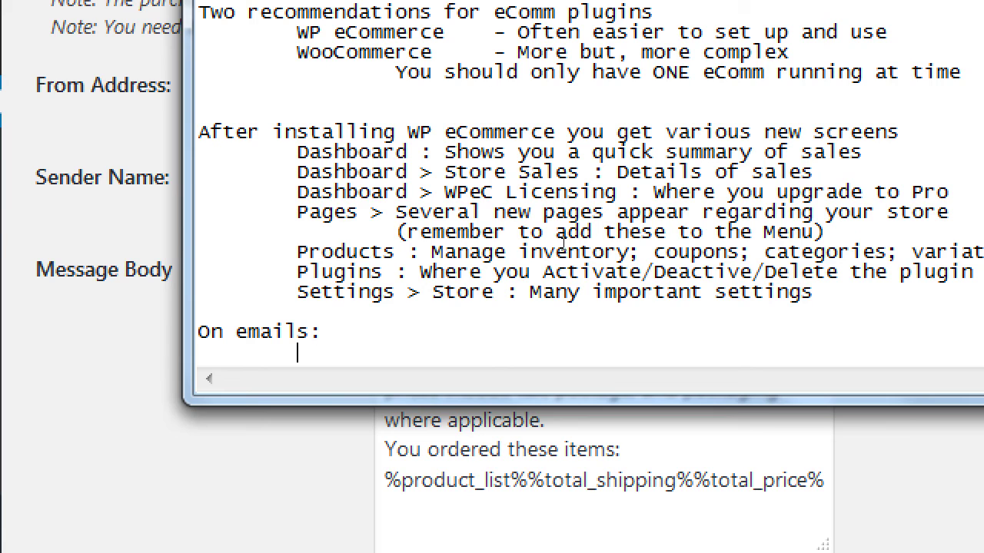
pyautogui.write('Professiona:')
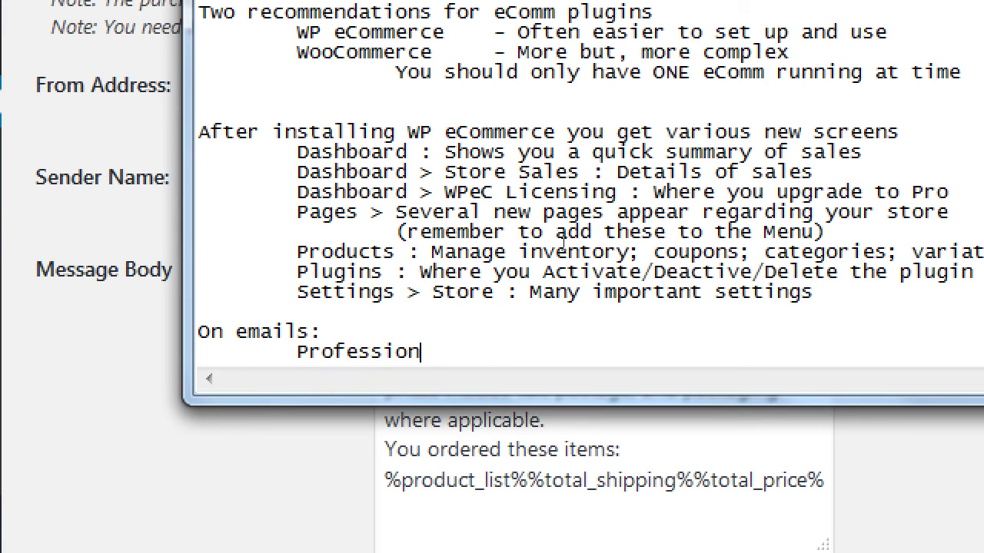
pyautogui.press('BackSpace')
pyautogui.press('BackSpace')
pyautogui.write('l:')
pyautogui.press('Return')
pyautogui.press('Tab')
pyautogui.write('Not-pro')
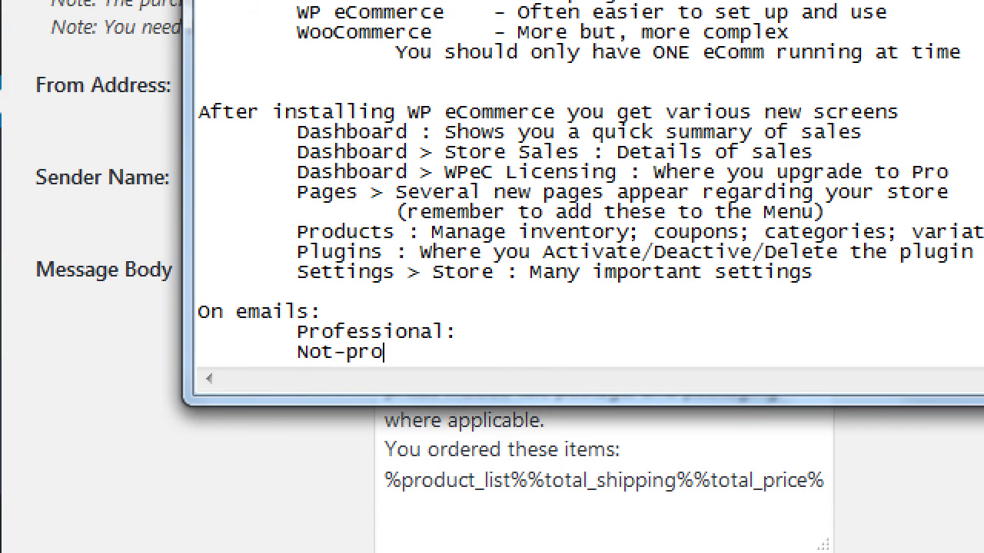
pyautogui.write('fessional:')
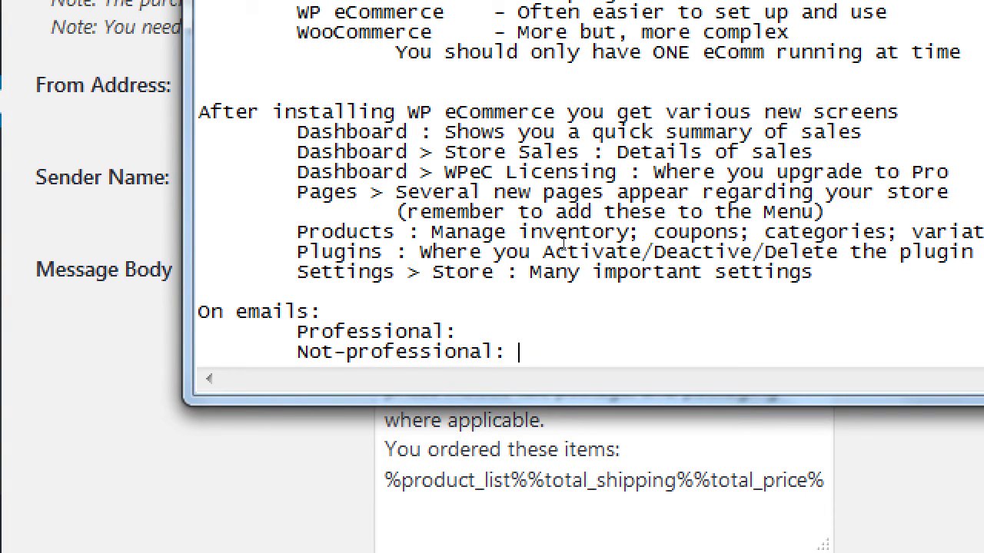
# Step: Fill in an orders address at the bakery domain and a bakery Gmail address
pyautogui.press('Up')
pyautogui.press('Tab')
pyautogui.press('Tab')
pyautogui.hotkey('ctrl', 'v')
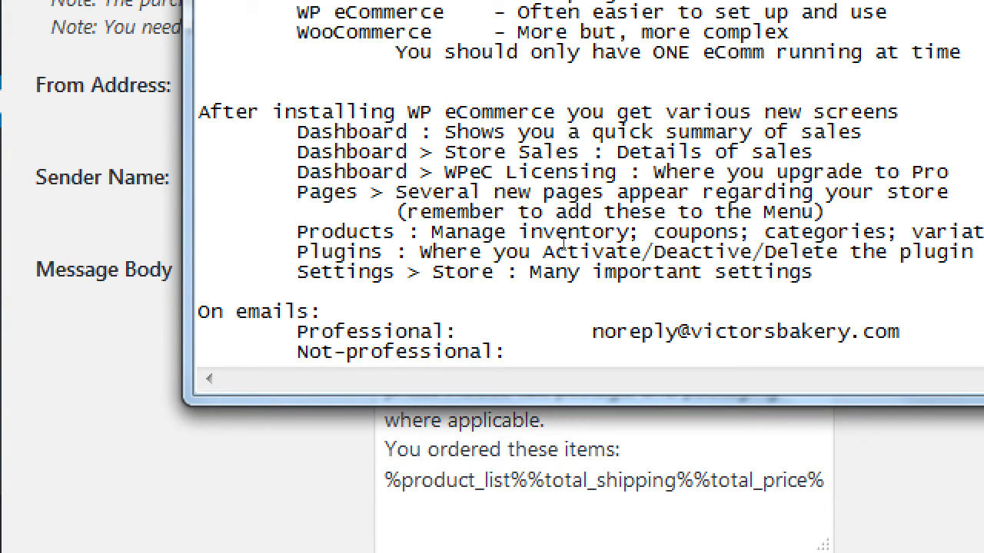
pyautogui.hotkey('ctrl', 'Left')
pyautogui.hotkey('ctrl', 'Left')
pyautogui.hotkey('ctrl', 'Left')
pyautogui.hotkey('ctrl', 'Left')
pyautogui.hotkey('ctrl', 'Left')
pyautogui.hotkey('shift', 'Right')
pyautogui.hotkey('shift', 'Right')
pyautogui.hotkey('shift', 'Right')
pyautogui.hotkey('shift', 'Right')
pyautogui.hotkey('shift', 'Right')
pyautogui.hotkey('shift', 'Right')
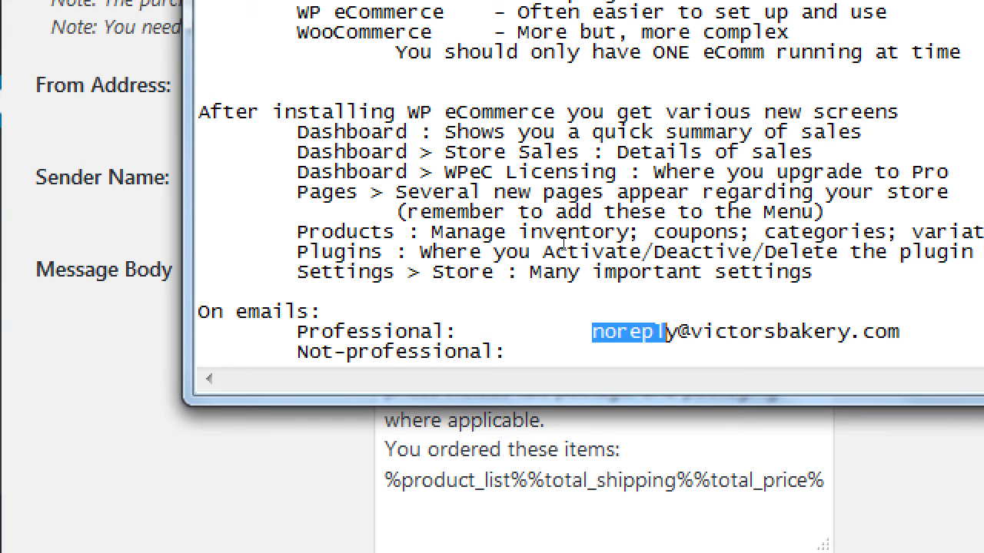
pyautogui.hotkey('shift', 'Right')
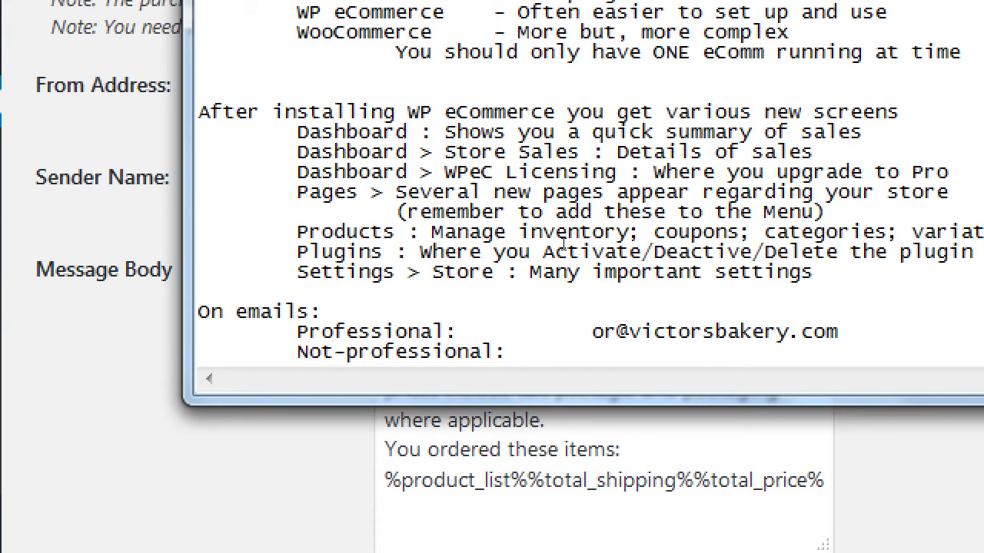
pyautogui.press('Down')
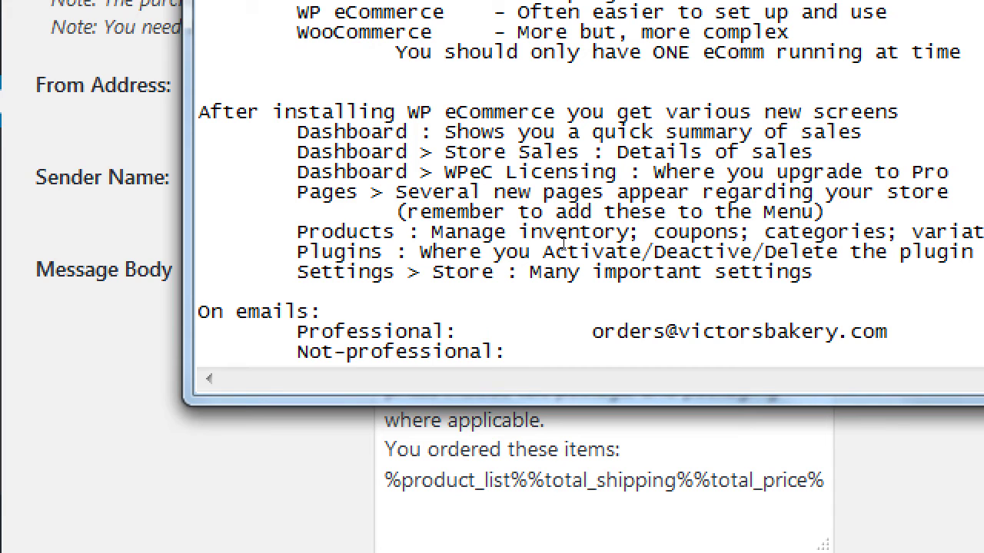
pyautogui.press('Tab')
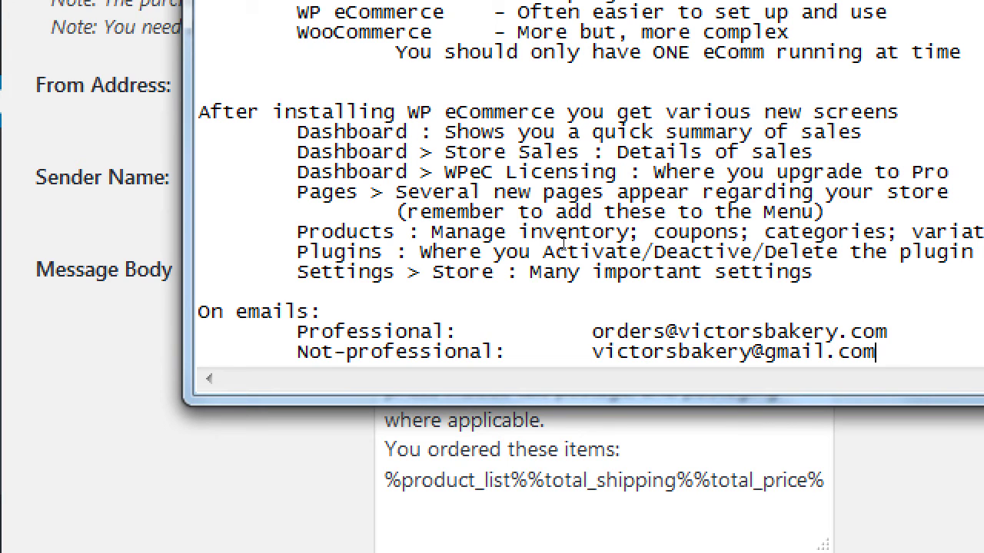
# Step: Select just the professional orders address on its line
pyautogui.press('Up')
pyautogui.press('End')
pyautogui.hotkey('ctrl', 'shift', 'Left')
pyautogui.hotkey('ctrl', 'shift', 'Left')
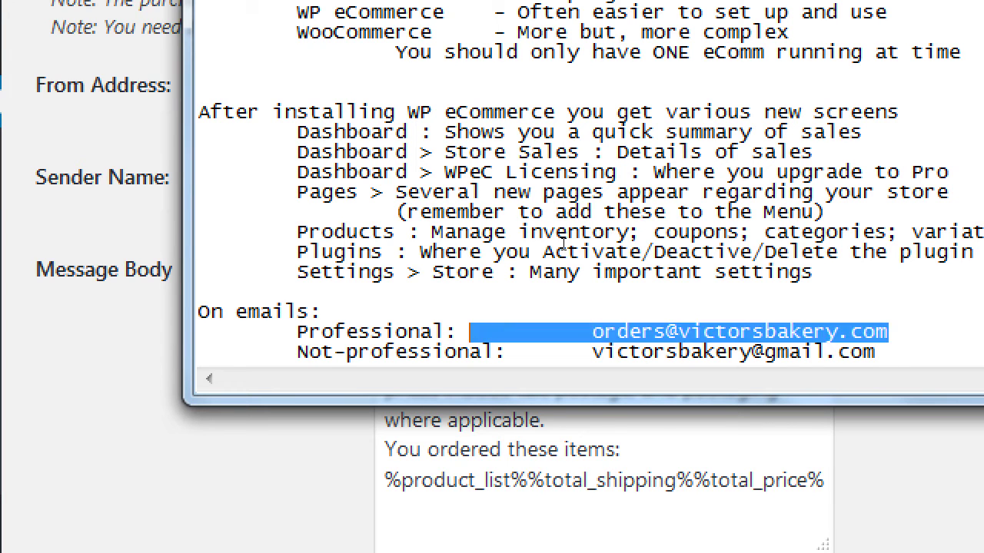
pyautogui.press('End')
pyautogui.hotkey('ctrl', 'shift', 'Left')
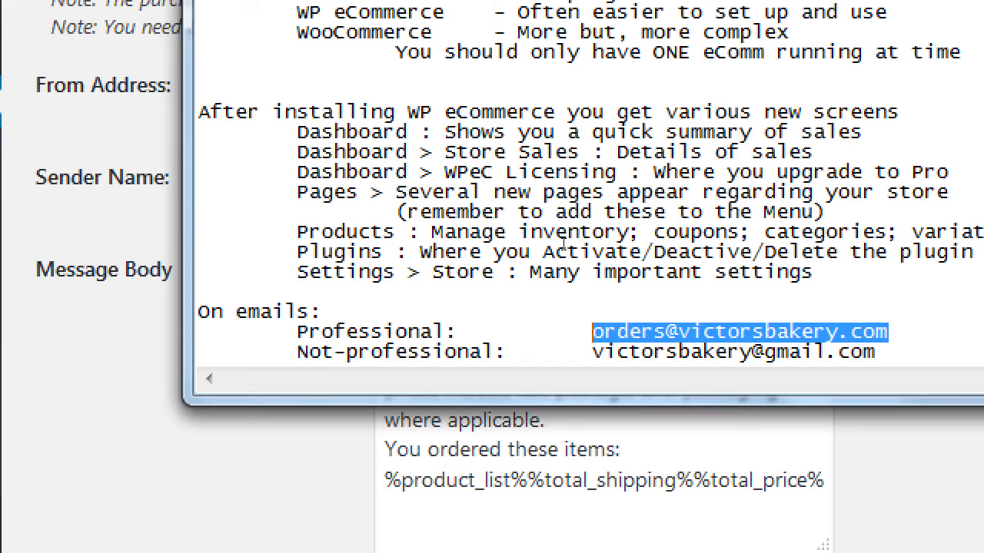
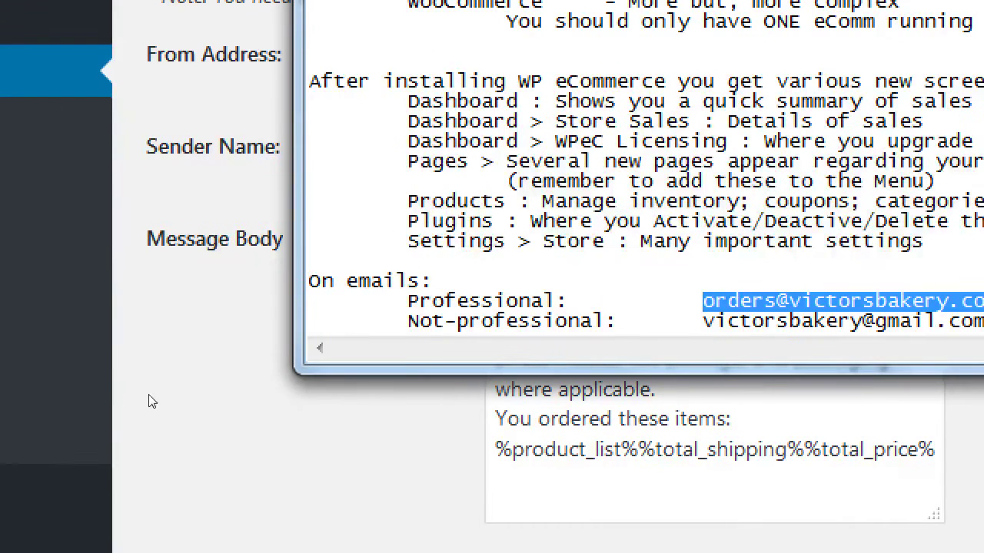
# Step: Enter 'Victor's Bakery Sales Gnomes' as the purchase receipt Sender Name, fixing typos along the way
pyautogui.click(98, 410)
pyautogui.press('Tab')
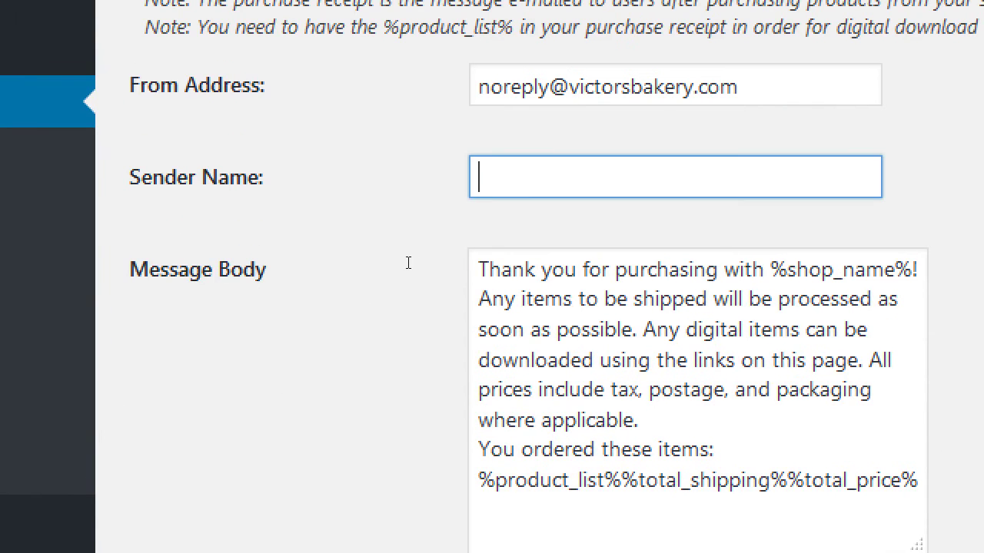
pyautogui.write("Victor's Bakery")
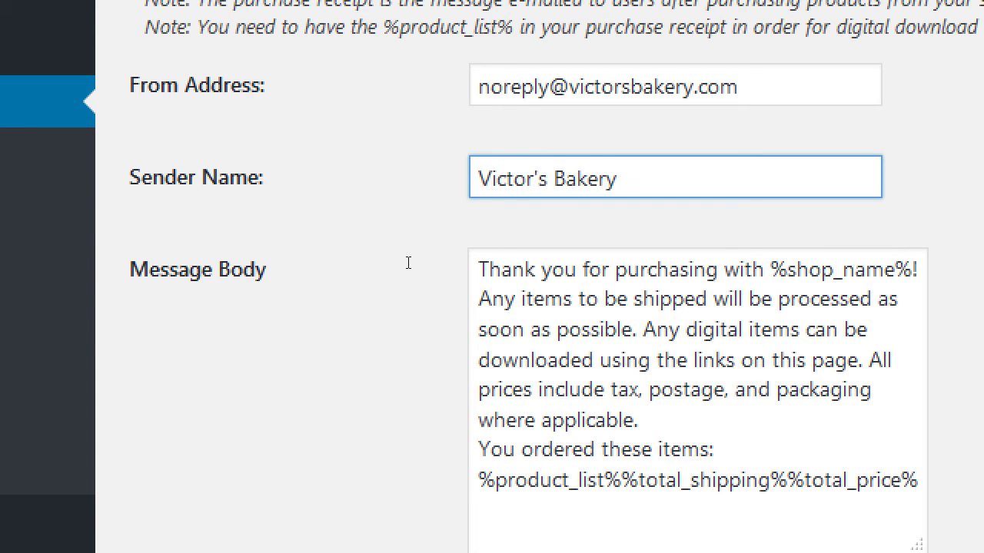
pyautogui.hotkey('ctrl', 'a')
pyautogui.press('Right')
pyautogui.write('Sales Team')
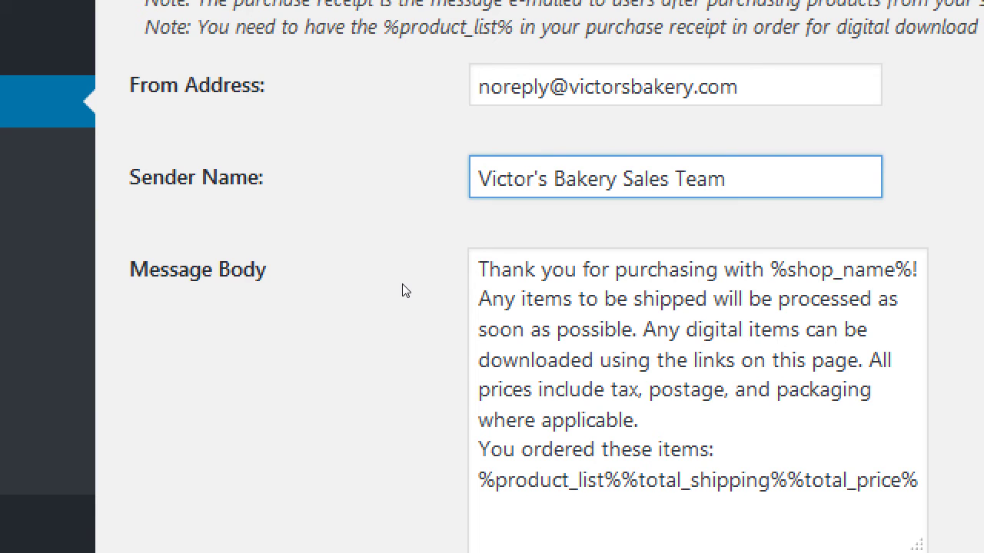
pyautogui.press('BackSpace')
pyautogui.press('BackSpace')
pyautogui.press('BackSpace')
pyautogui.press('BackSpace')
pyautogui.write('Gnone')
pyautogui.press('BackSpace')
pyautogui.press('BackSpace')
pyautogui.write('mes')
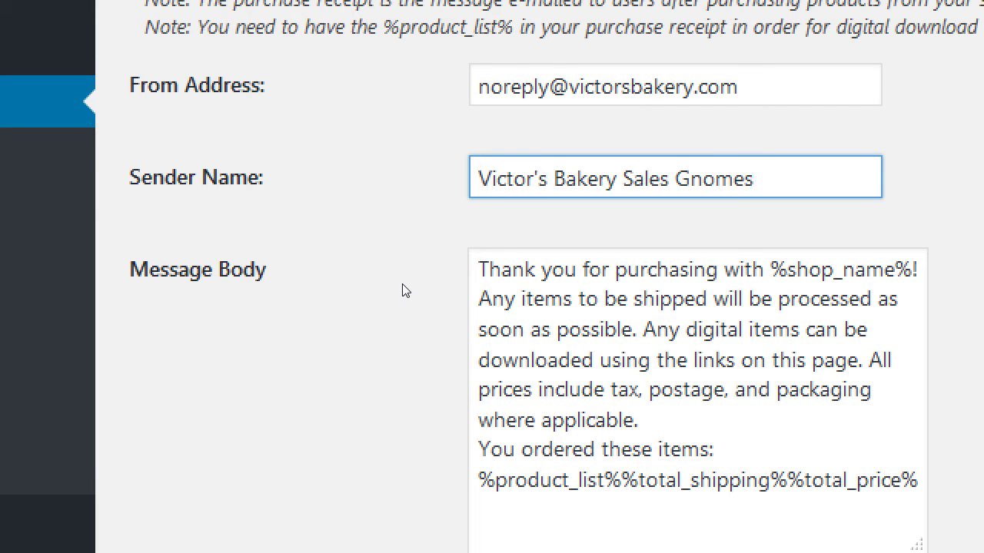
pyautogui.press('Tab')
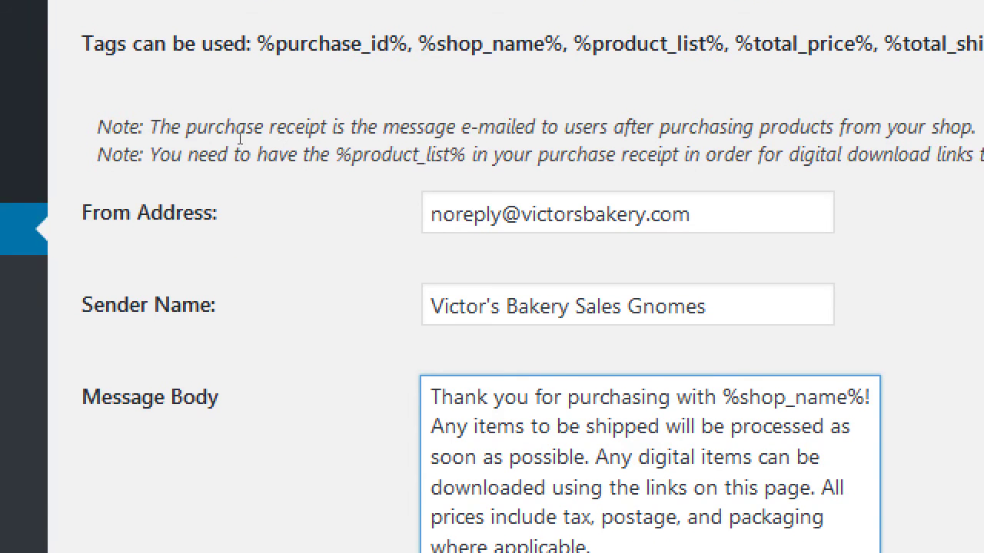
# Step: Copy the %find_us% tag from the Tags line and paste it at the end of the Message Body
pyautogui.moveTo(240, 138); pyautogui.dragTo(452, 131)
pyautogui.click(391, 143)
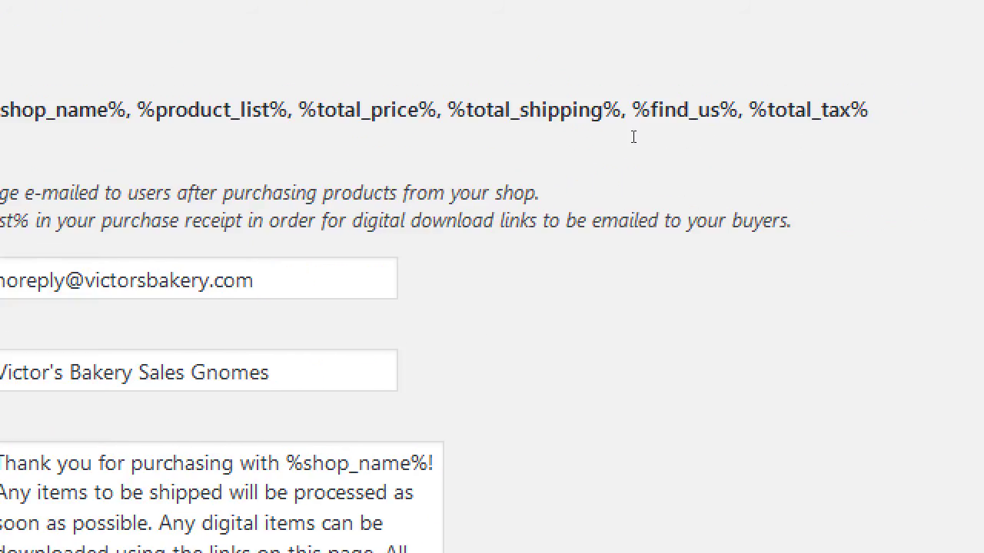
pyautogui.moveTo(630, 136); pyautogui.dragTo(689, 142)
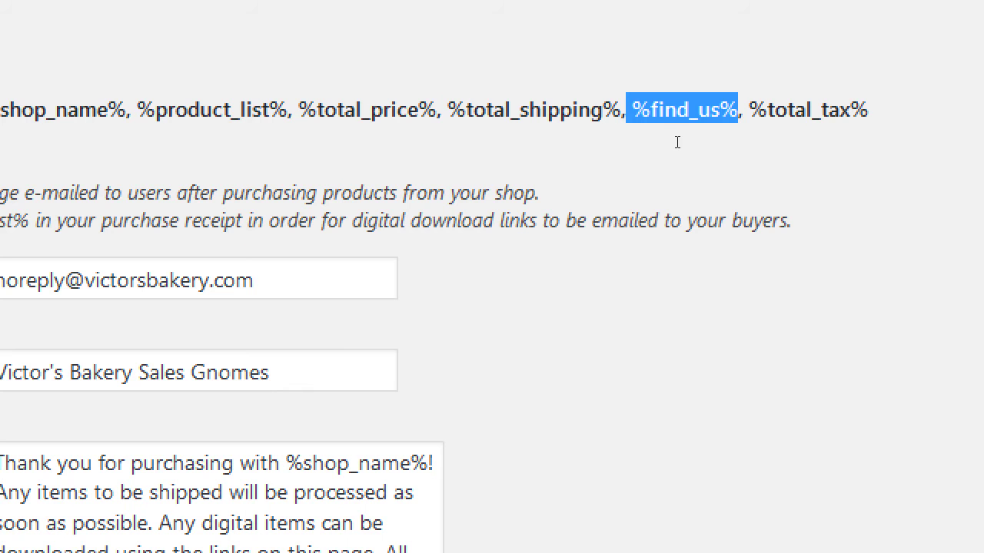
pyautogui.rightClick(719, 124)
pyautogui.click(704, 163)
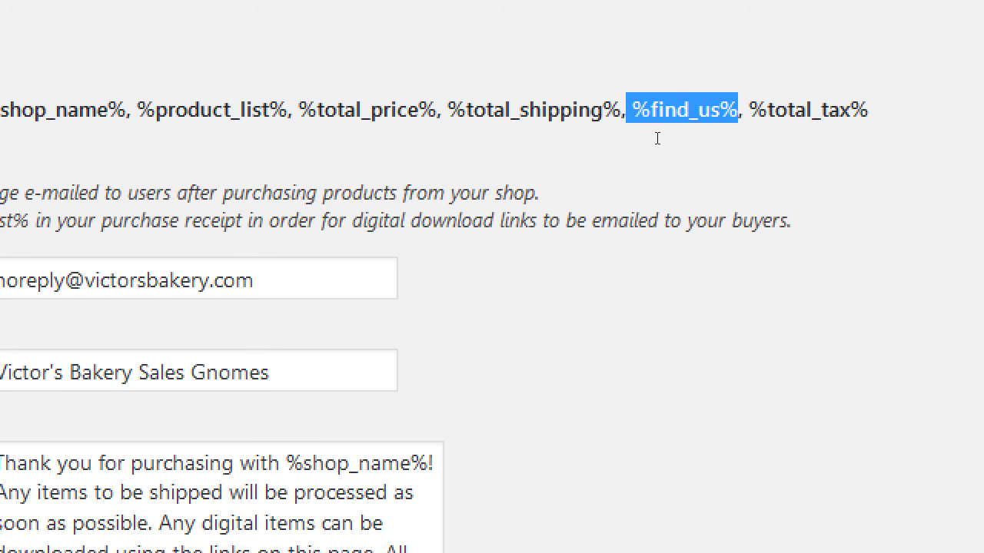
pyautogui.click(218, 552)
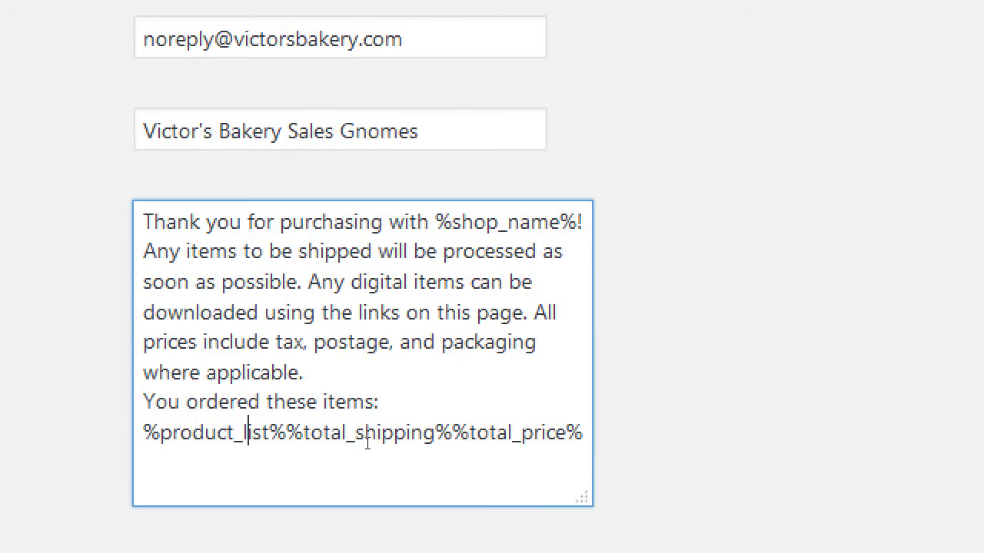
pyautogui.press('End')
pyautogui.press('Return')
pyautogui.press('Return')
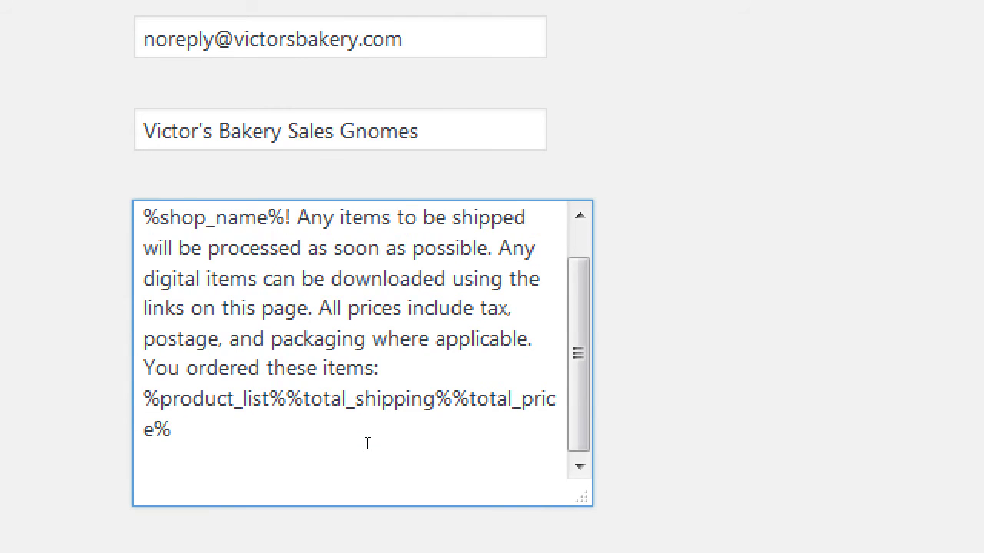
pyautogui.rightClick(367, 446)
pyautogui.press('p')
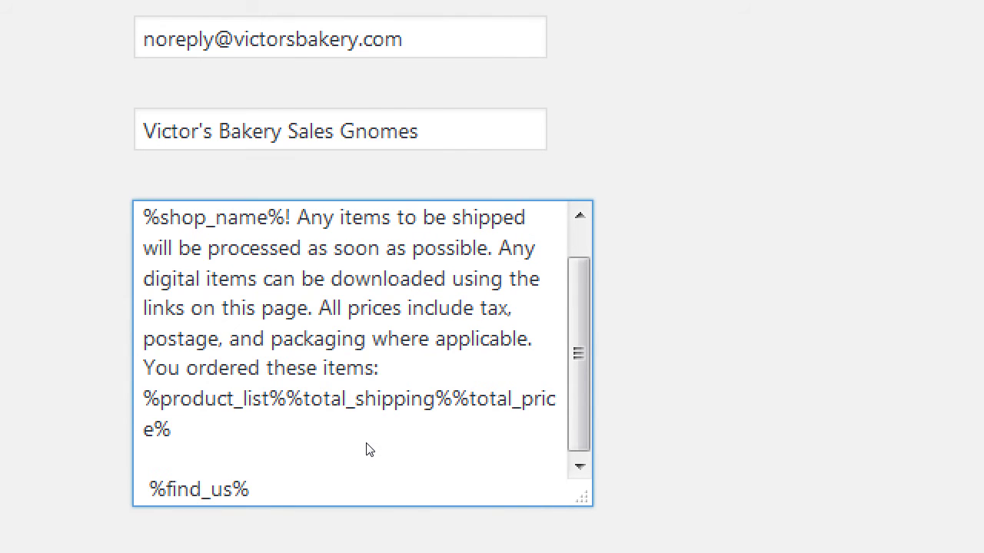
# Step: Delete the 'Any digital items…' download sentence from the receipt message
pyautogui.press('Up')
pyautogui.press('Up')
pyautogui.press('Up')
pyautogui.press('Up')
pyautogui.press('Up')
pyautogui.press('Up')
pyautogui.press('Up')
pyautogui.press('Up')
pyautogui.press('Up')
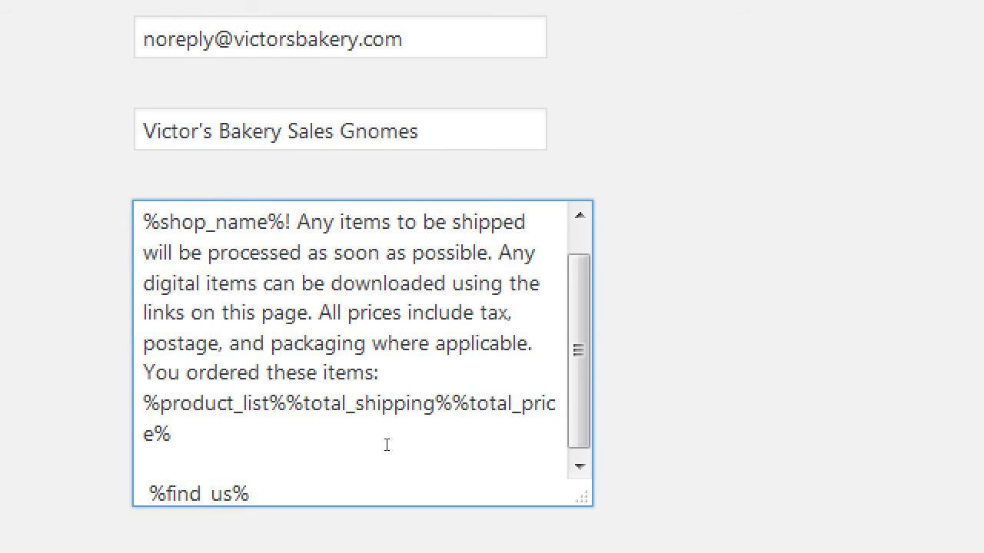
pyautogui.press('Down')
pyautogui.press('Left')
pyautogui.press('Left')
pyautogui.press('Left')
pyautogui.hotkey('shift', 'Down')
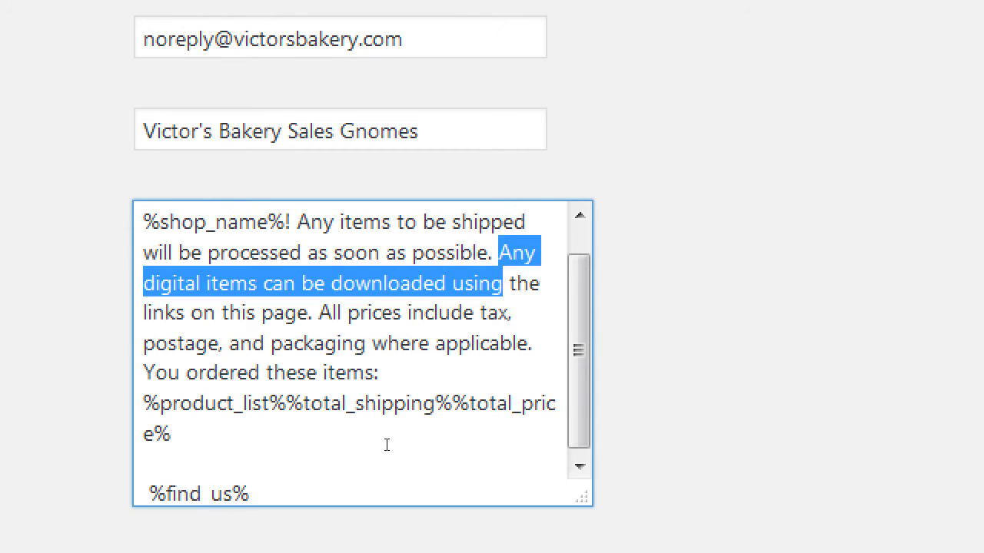
pyautogui.hotkey('shift', 'Down')
pyautogui.hotkey('shift', 'Left')
pyautogui.hotkey('shift', 'Left')
pyautogui.hotkey('shift', 'Left')
pyautogui.hotkey('shift', 'Left')
pyautogui.hotkey('shift', 'Left')
pyautogui.hotkey('shift', 'Left')
pyautogui.hotkey('shift', 'Left')
pyautogui.hotkey('shift', 'Left')
pyautogui.hotkey('shift', 'Left')
pyautogui.hotkey('shift', 'Left')
pyautogui.hotkey('shift', 'Left')
pyautogui.hotkey('shift', 'Left')
pyautogui.hotkey('shift', 'Left')
pyautogui.hotkey('shift', 'Left')
pyautogui.hotkey('shift', 'Left')
pyautogui.hotkey('shift', 'Left')
pyautogui.hotkey('shift', 'Left')
pyautogui.hotkey('shift', 'Left')
pyautogui.hotkey('shift', 'Left')
pyautogui.hotkey('shift', 'Left')
pyautogui.hotkey('shift', 'Left')
pyautogui.hotkey('shift', 'Left')
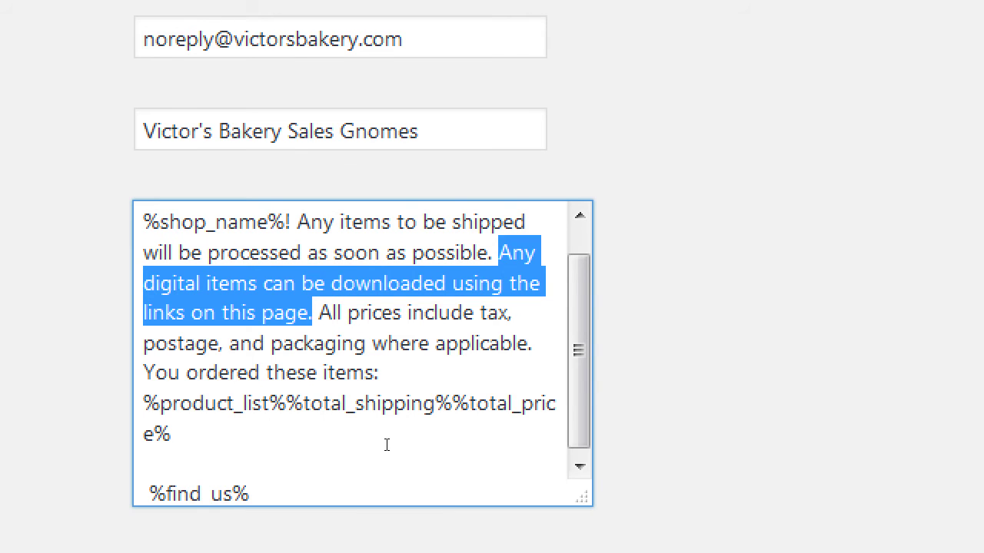
pyautogui.press('Delete')
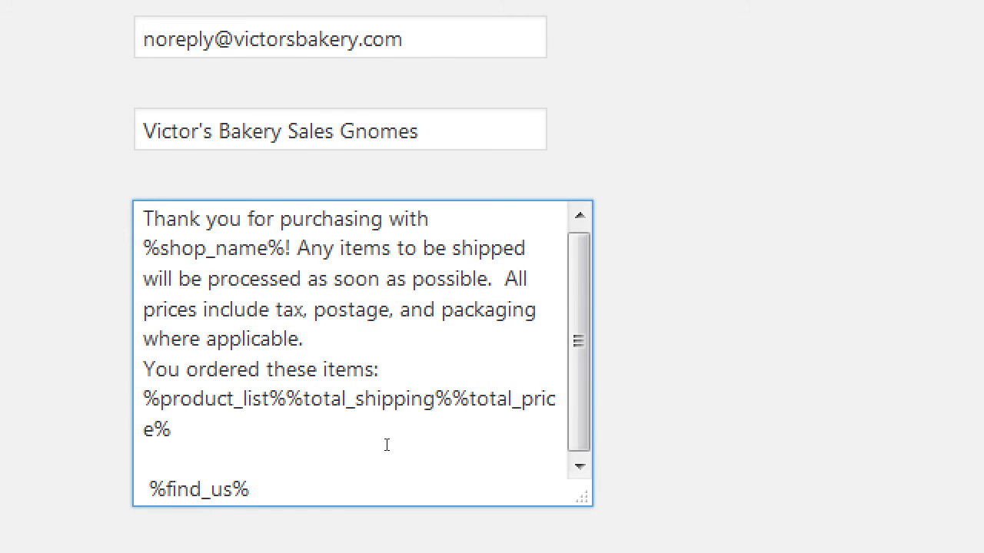
# Step: Save the edited Admin store settings with Save Changes, then return to the page top
pyautogui.scroll(-4, 171, 304)
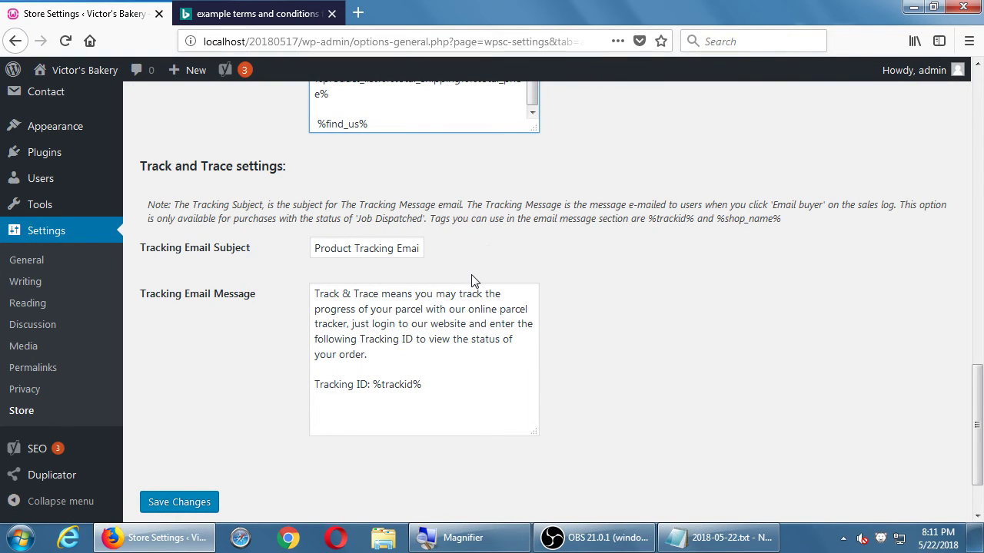
pyautogui.scroll(-1, 472, 281)
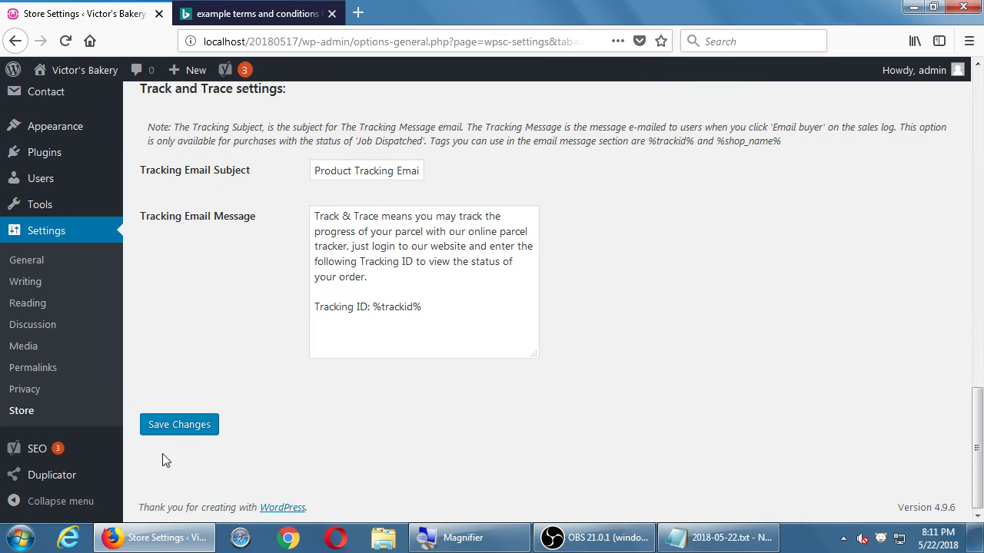
pyautogui.click(200, 438)
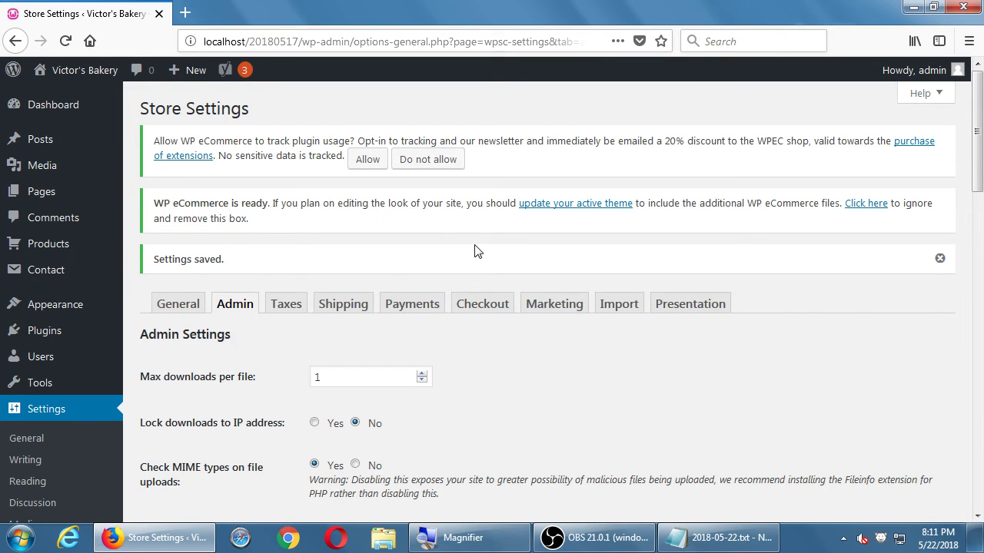
pyautogui.scroll(-20, 477, 252)
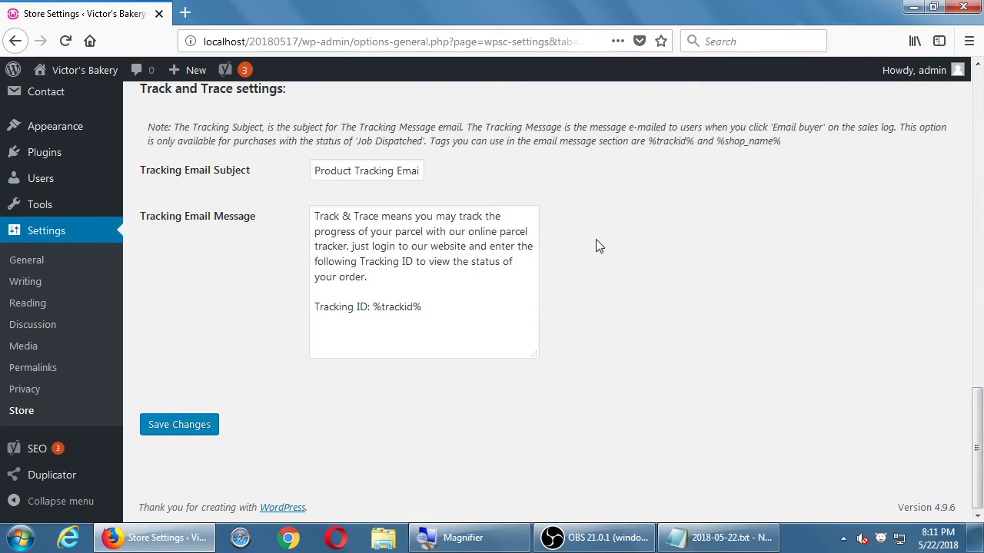
pyautogui.scroll(1, 599, 246)
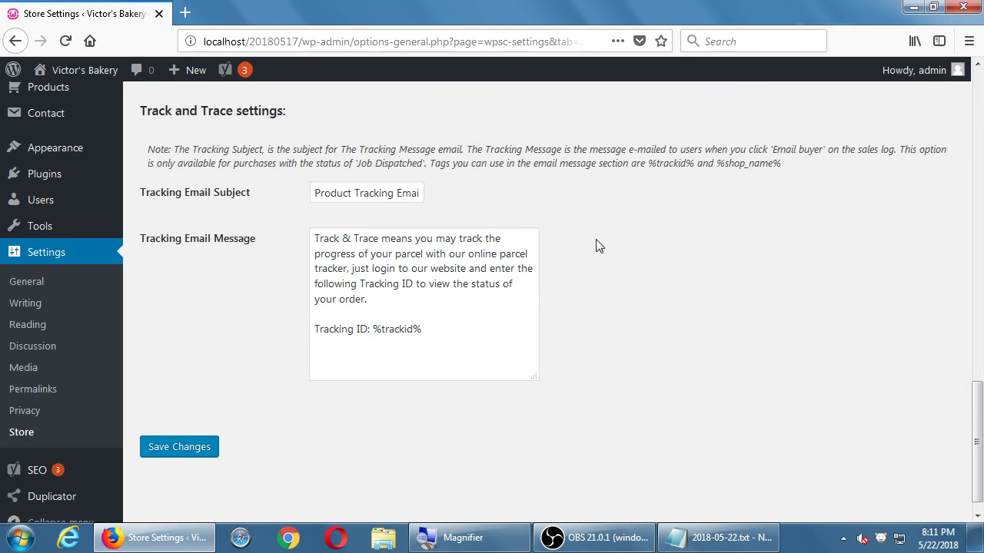
pyautogui.scroll(15, 599, 246)
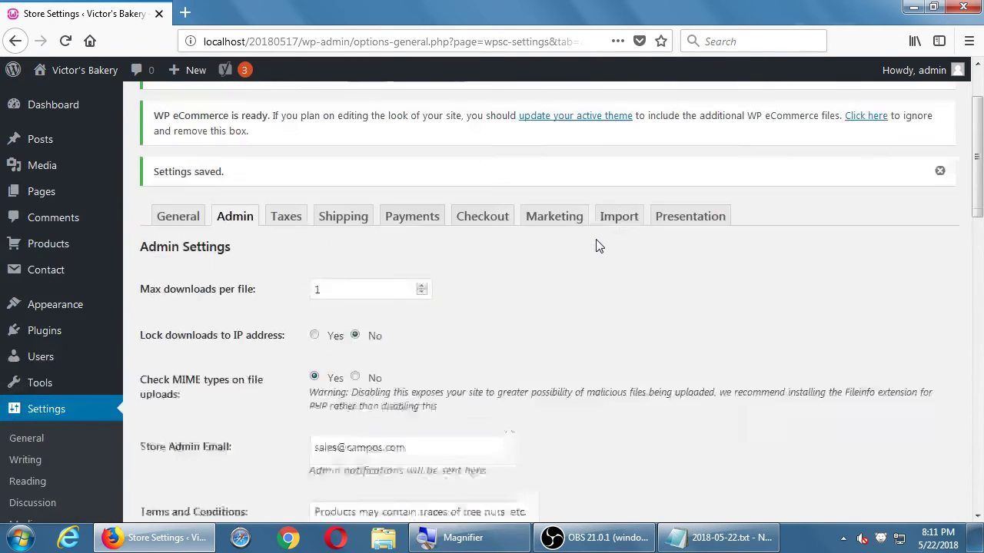
# Step: Look over the General store settings, then switch to the Admin settings and scroll down
pyautogui.click(189, 315)
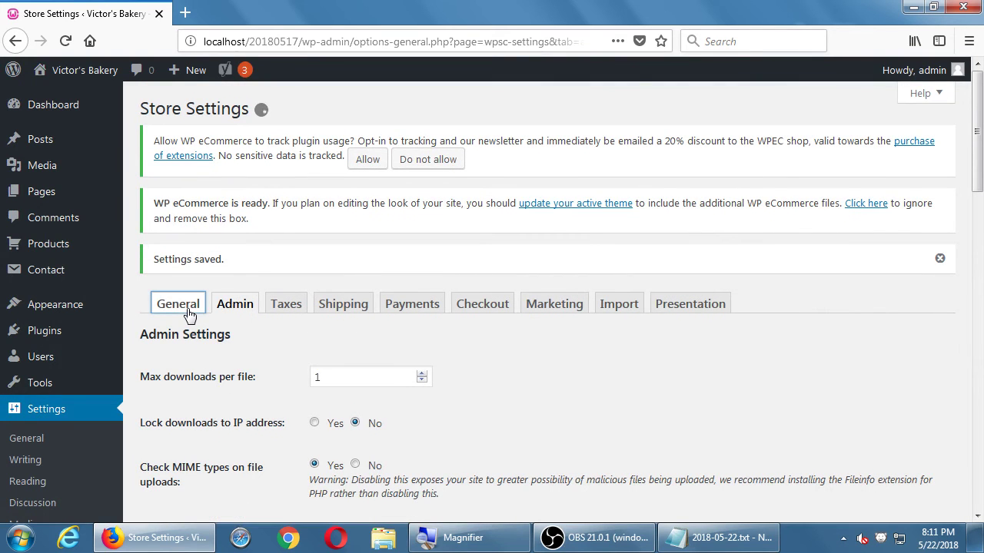
pyautogui.scroll(-15, 186, 316)
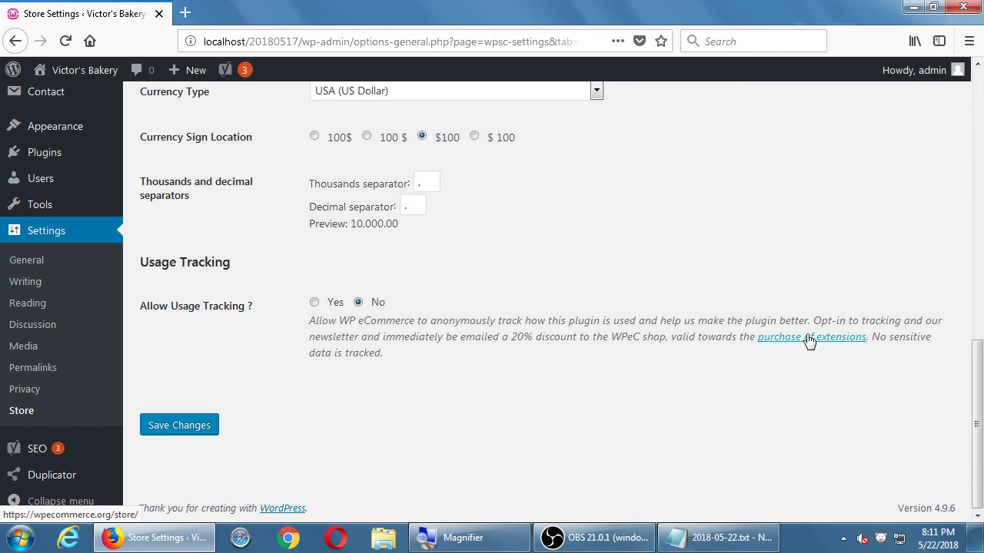
pyautogui.scroll(15, 807, 339)
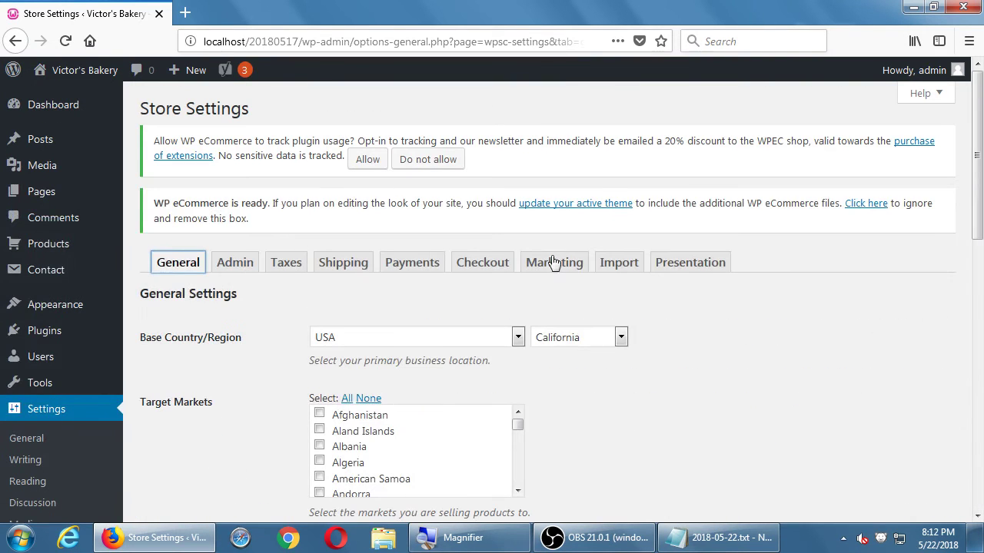
pyautogui.click(237, 263)
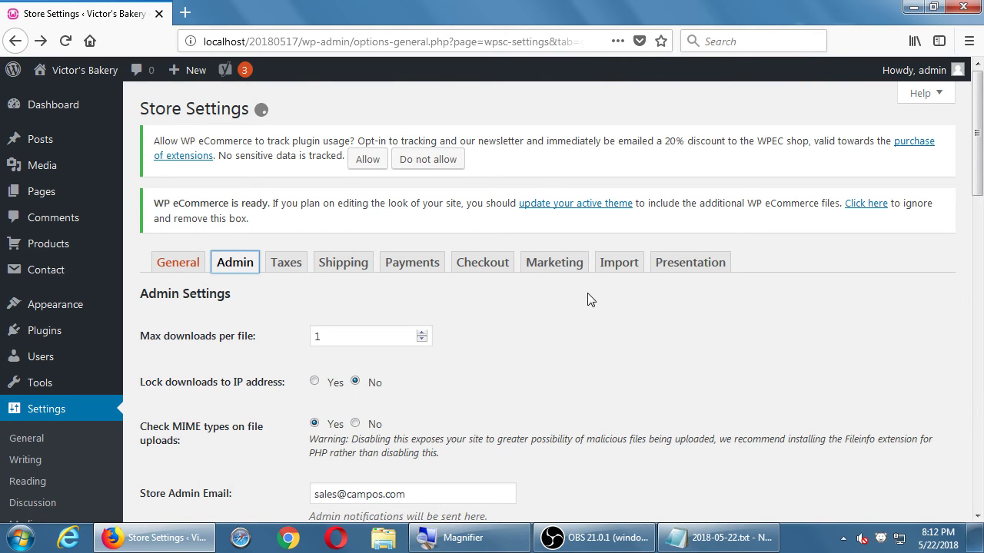
pyautogui.scroll(-10, 591, 300)
pyautogui.scroll(-3, 590, 299)
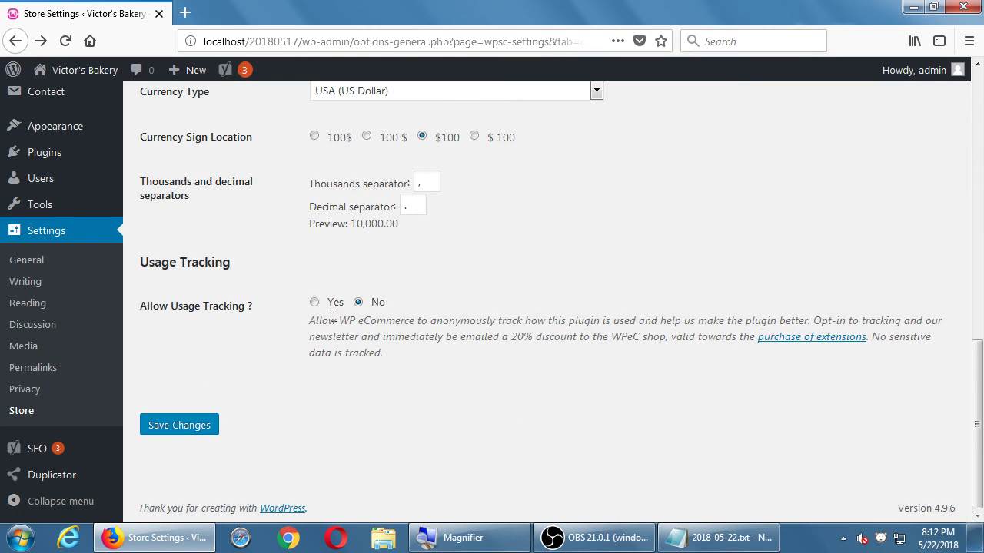
# Step: Highlight the 20% discount and WPeC in the description, then review the Admin settings again
pyautogui.doubleClick(520, 336)
pyautogui.click(636, 342)
pyautogui.doubleClick(637, 342)
pyautogui.scroll(9, 637, 342)
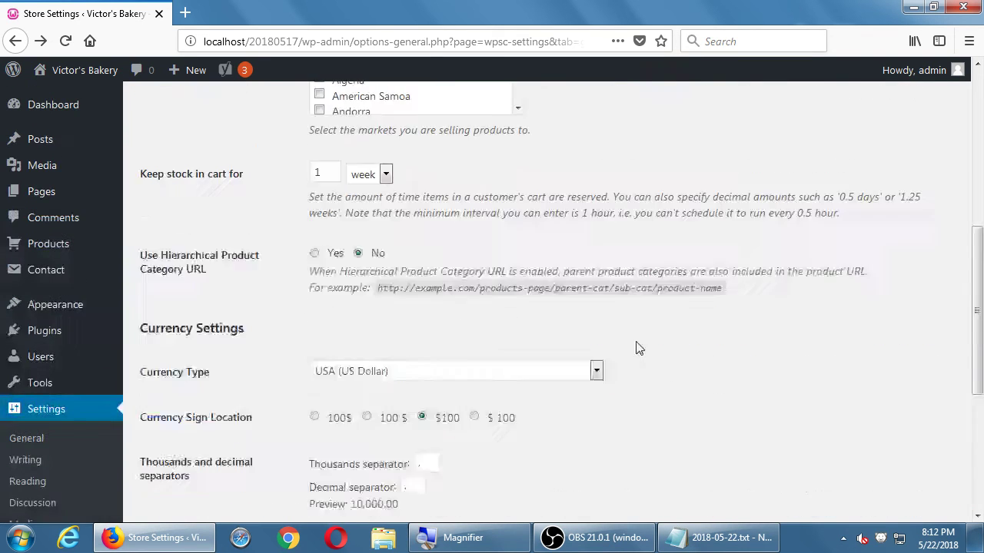
pyautogui.click(236, 263)
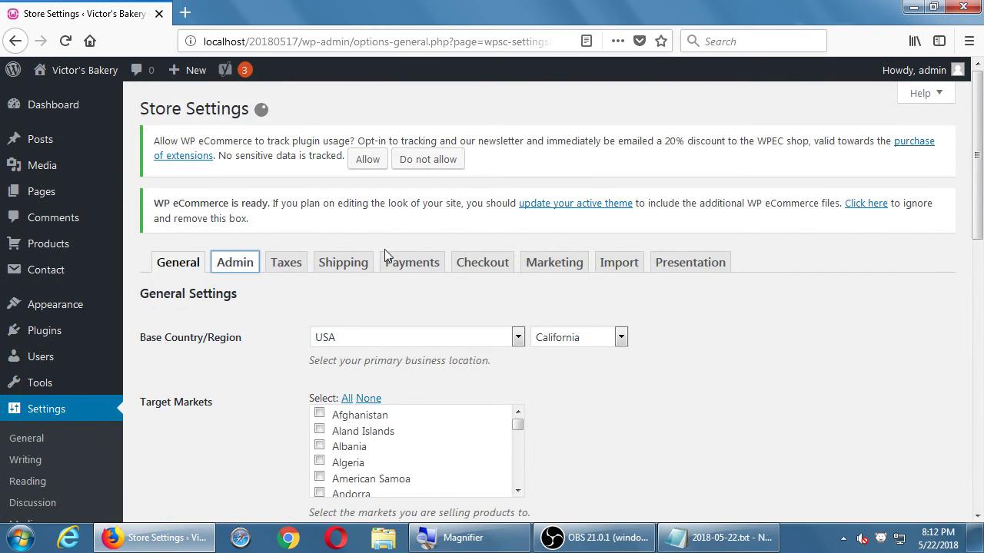
pyautogui.scroll(-15, 411, 249)
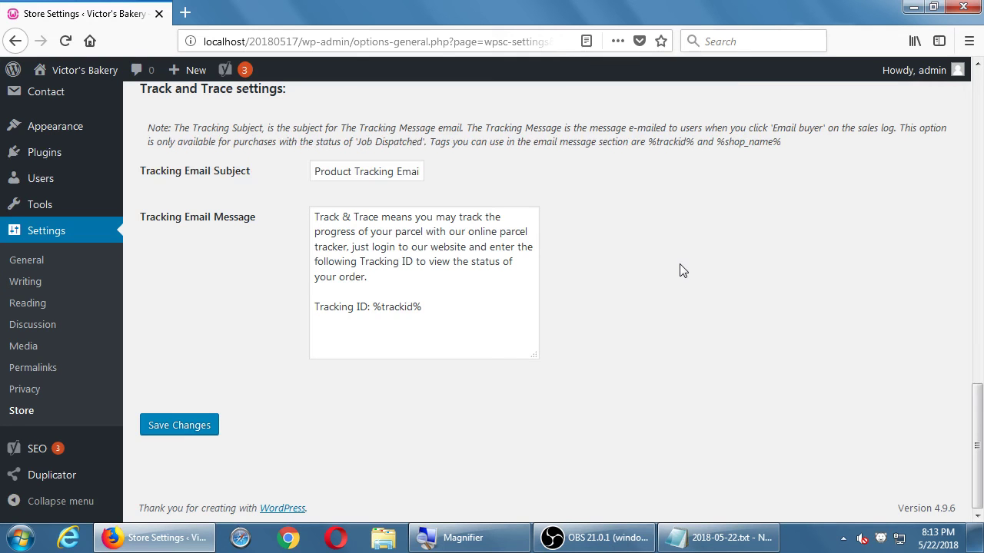
pyautogui.scroll(10, 681, 271)
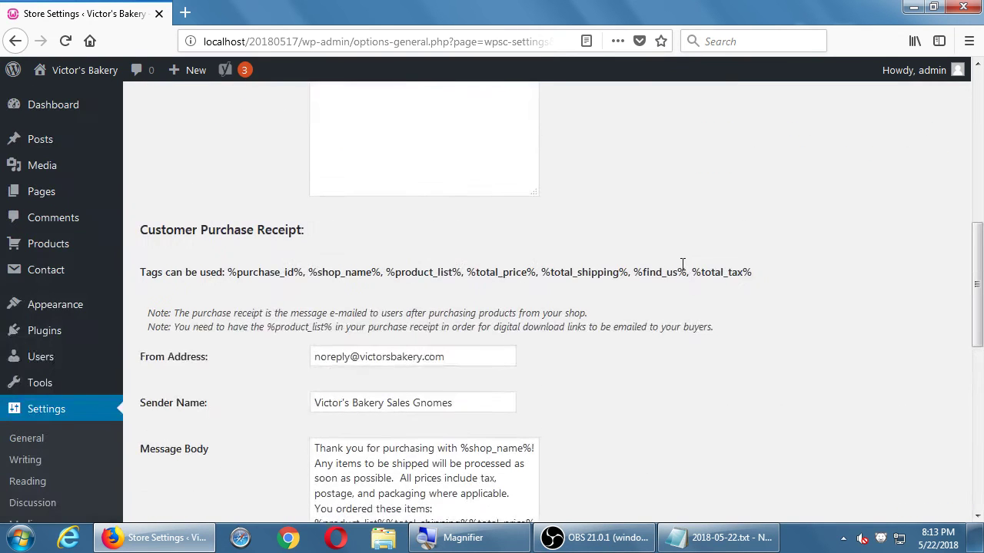
pyautogui.scroll(5, 681, 270)
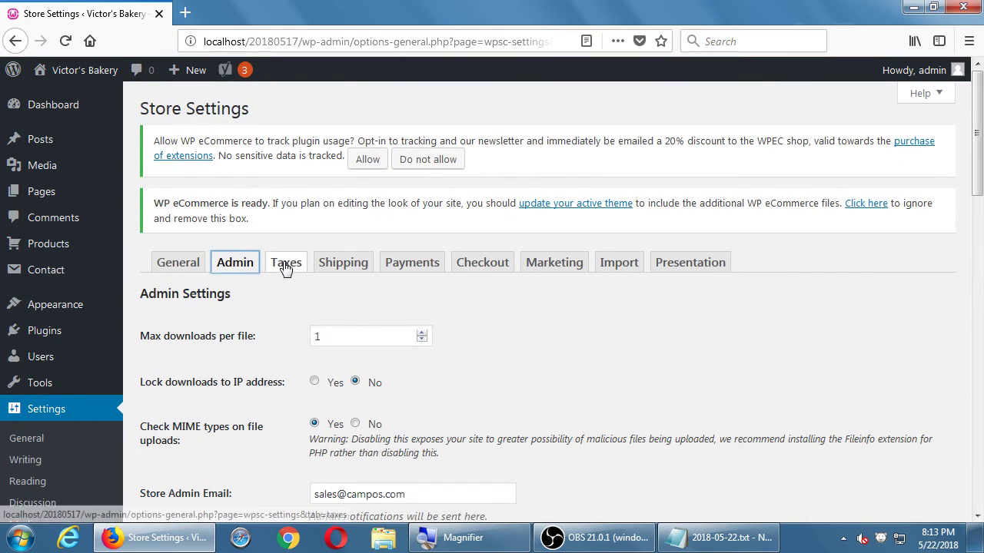
# Step: Scroll through the Payments gateway list, such as ChronoPay, then bring the store e-mail notes forward
pyautogui.click(406, 263)
pyautogui.scroll(-2, 406, 264)
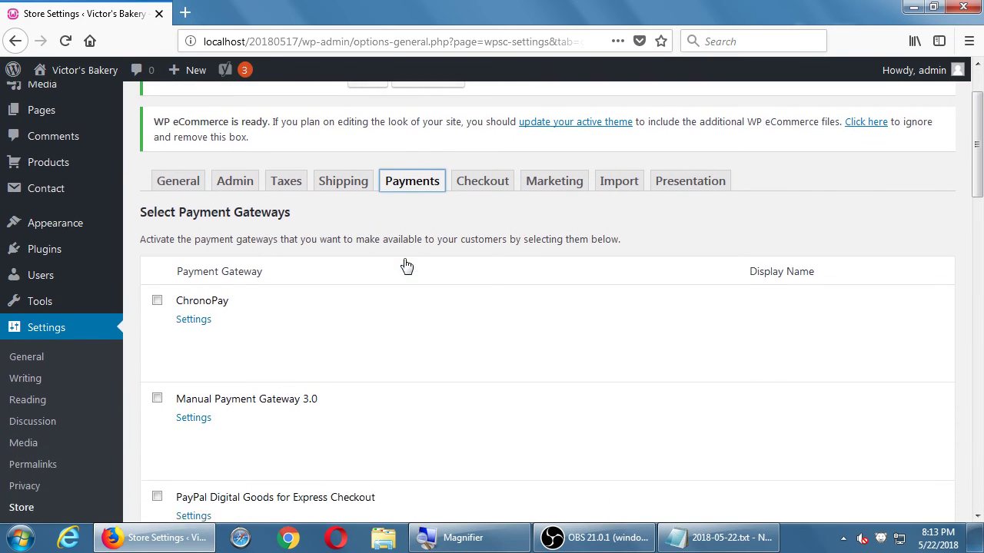
pyautogui.scroll(-1, 426, 248)
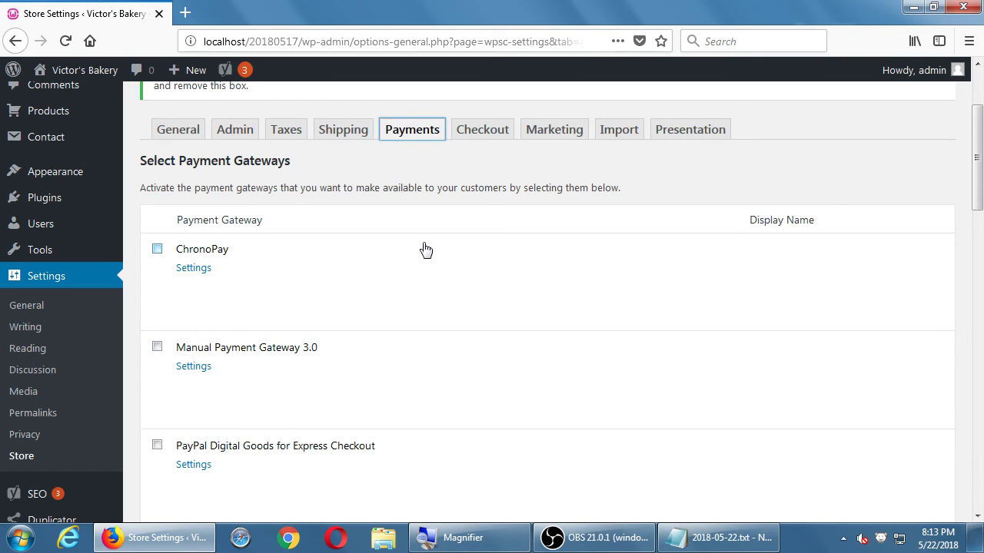
pyautogui.click(714, 542)
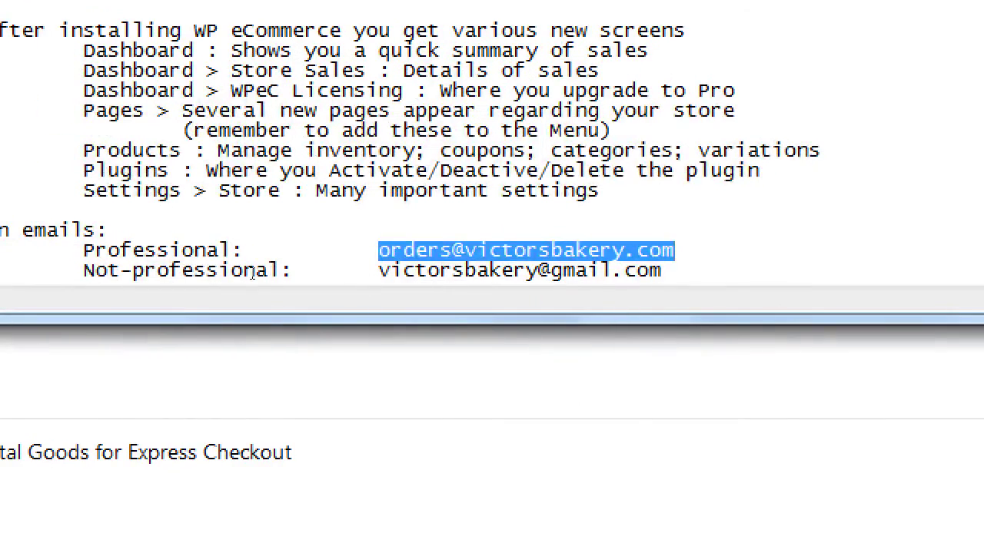
# Step: At the end of the notes, add a Payments heading with indented 'Options :', 'Easy' and 'Not so easy' lines
pyautogui.hotkey('ctrl', 'End')
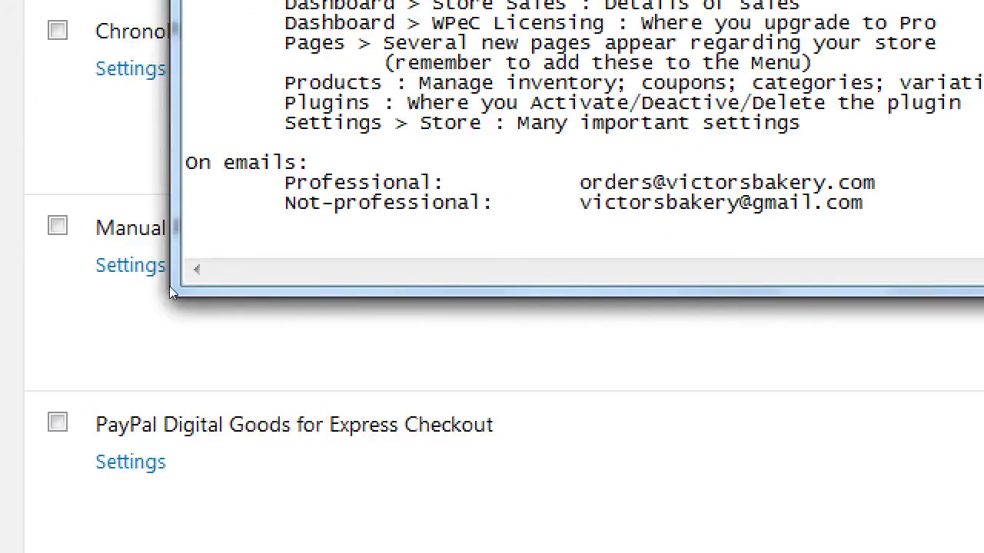
pyautogui.write('Payments')
pyautogui.press('Return')
pyautogui.press('Tab')
pyautogui.write('Optio')
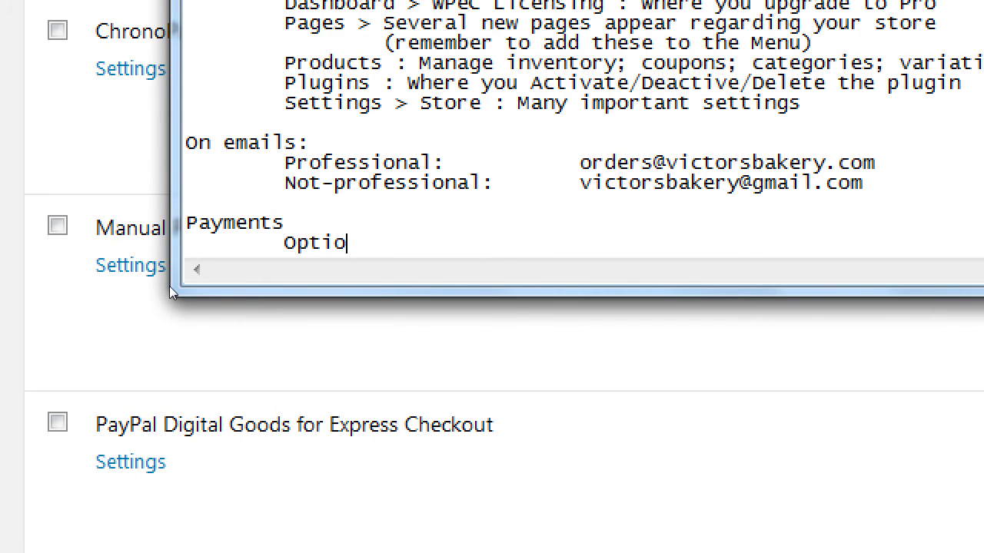
pyautogui.write('ns :')
pyautogui.press('Return')
pyautogui.press('Tab')
pyautogui.press('Tab')
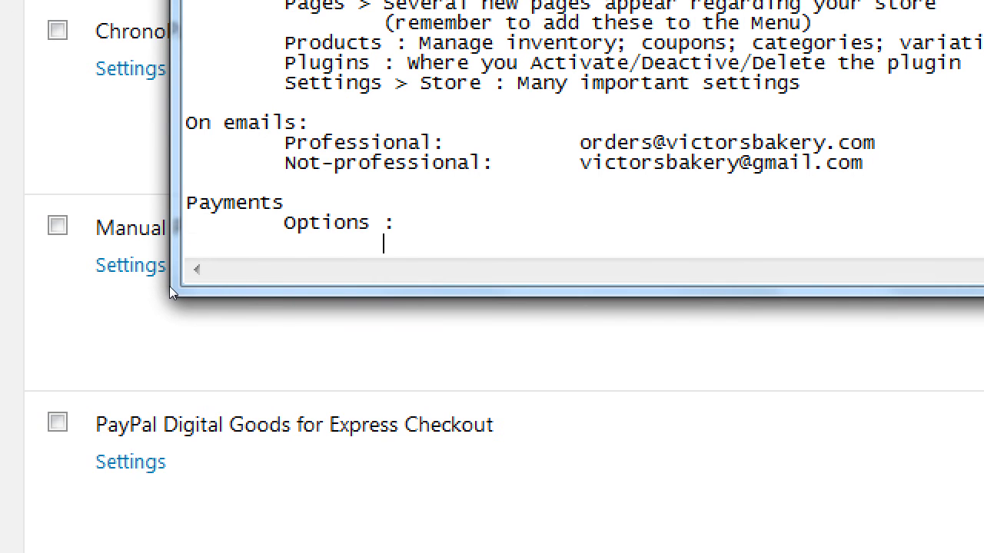
pyautogui.write('Easy')
pyautogui.press('Return')
pyautogui.press('Tab')
pyautogui.press('Tab')
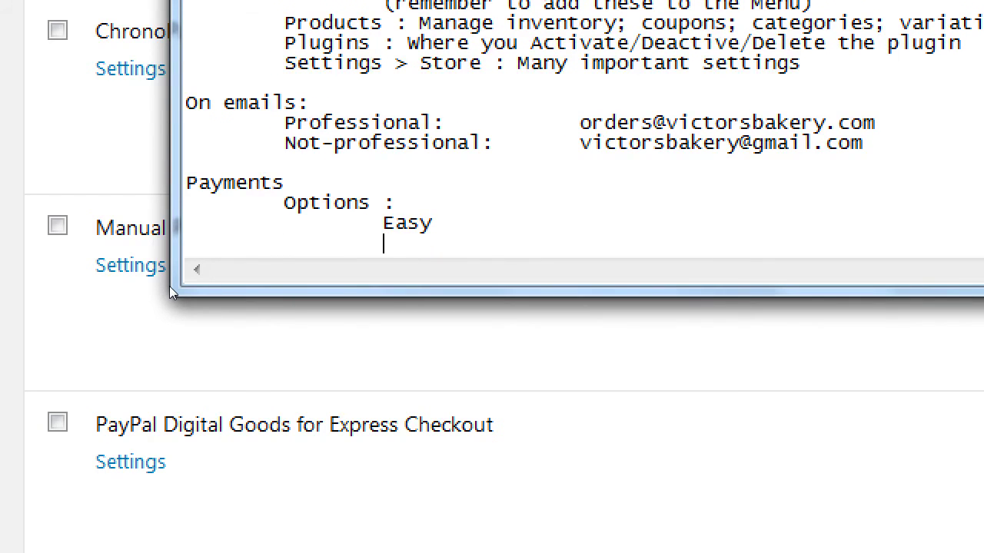
pyautogui.write('Not so easy')
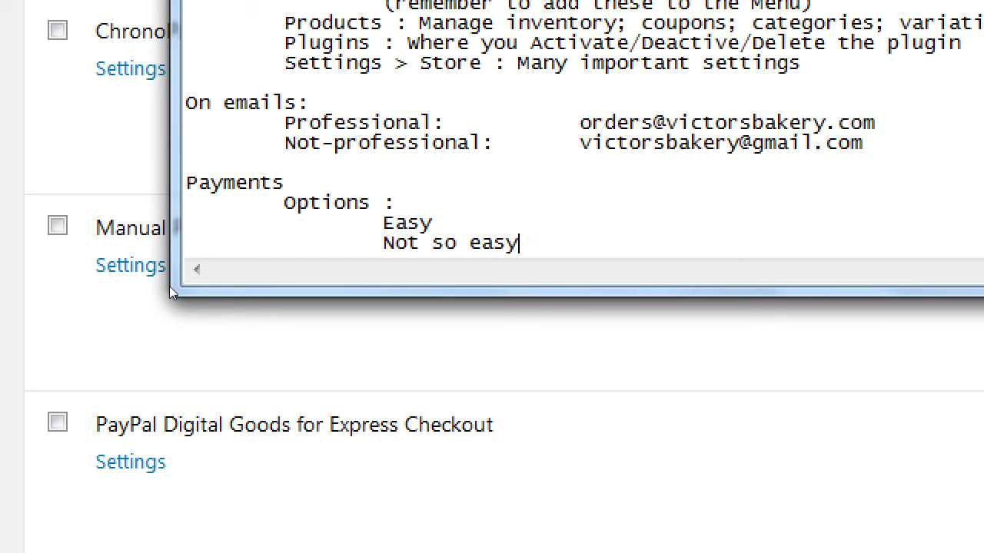
# Step: Add 'Paypal' beside Easy and 'Anything else' beside Not so easy in a second column
pyautogui.press('Up')
pyautogui.press('Tab')
pyautogui.press('Tab')
pyautogui.write('aypal')
pyautogui.press('Tab')
pyautogui.write('Anything else')
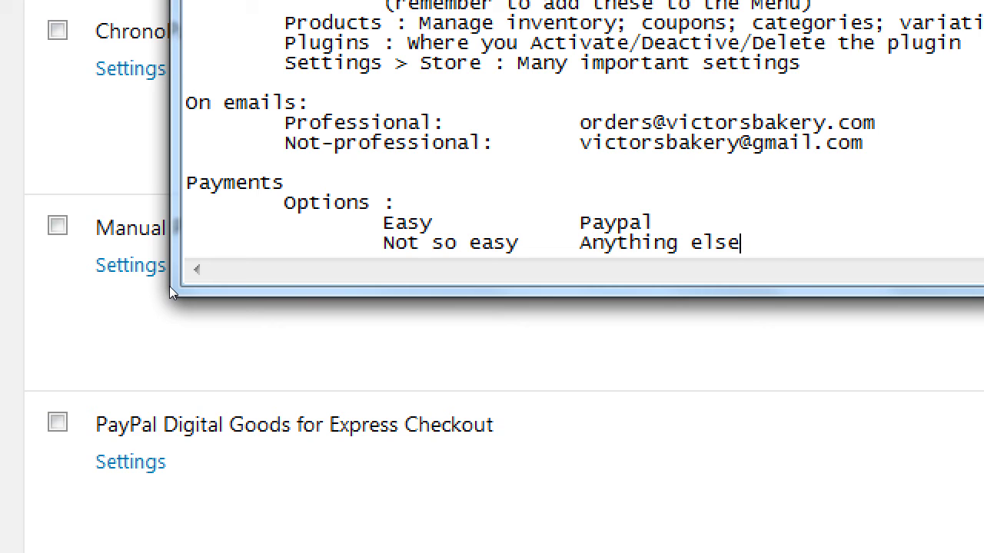
pyautogui.hotkey('shift', 'Home')
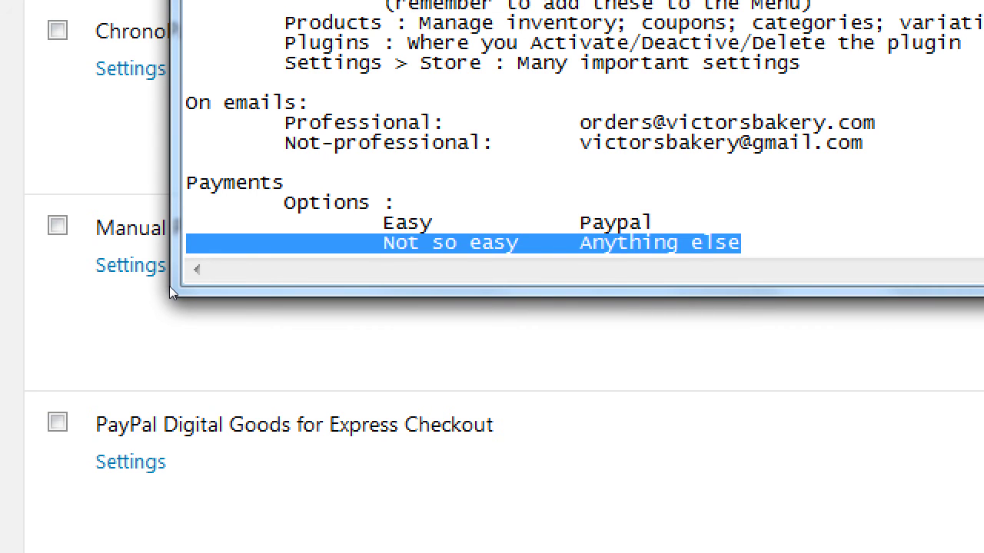
pyautogui.press('End')
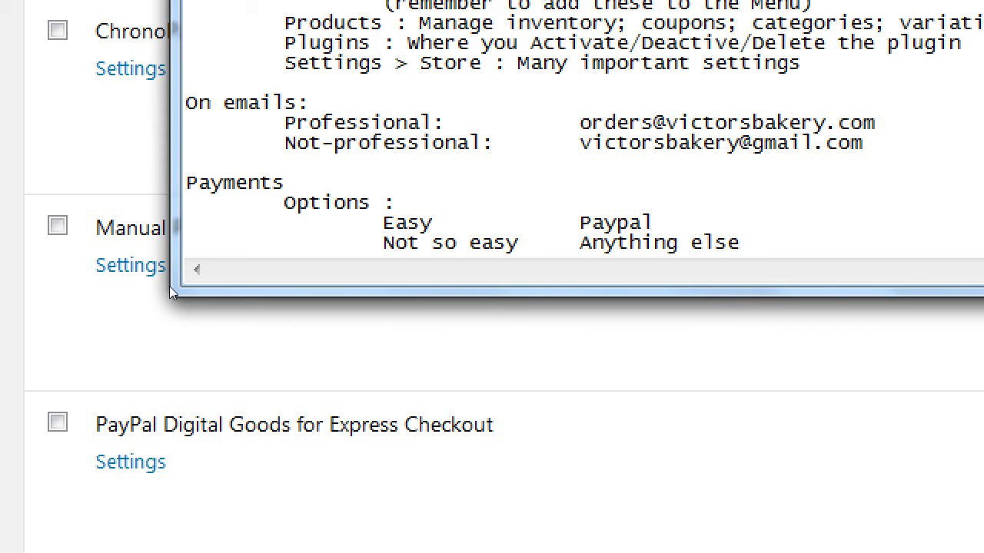
pyautogui.press('super+minus')
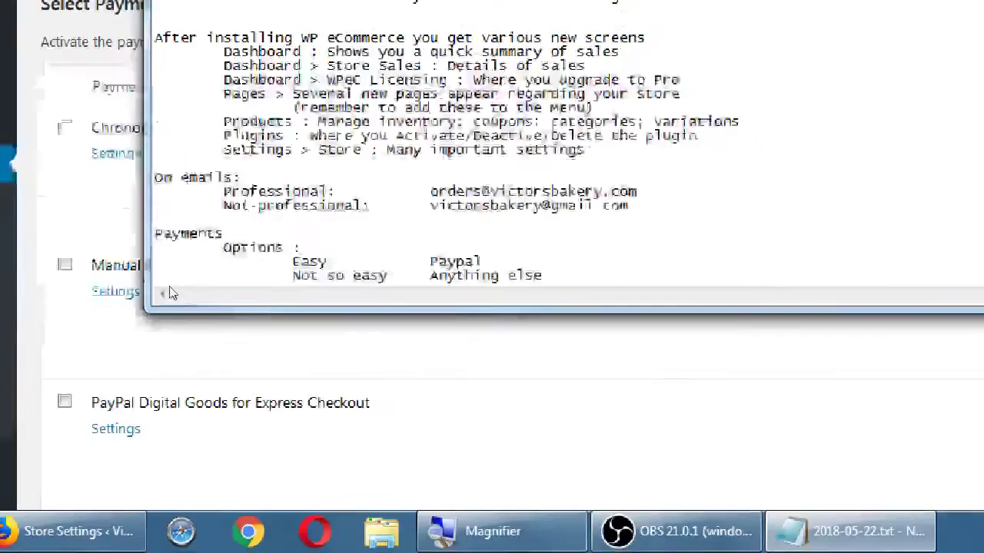
# Step: Back in the browser, expand PayPal Payments Standard 2.0 and scroll through the gateway list
pyautogui.click(143, 172)
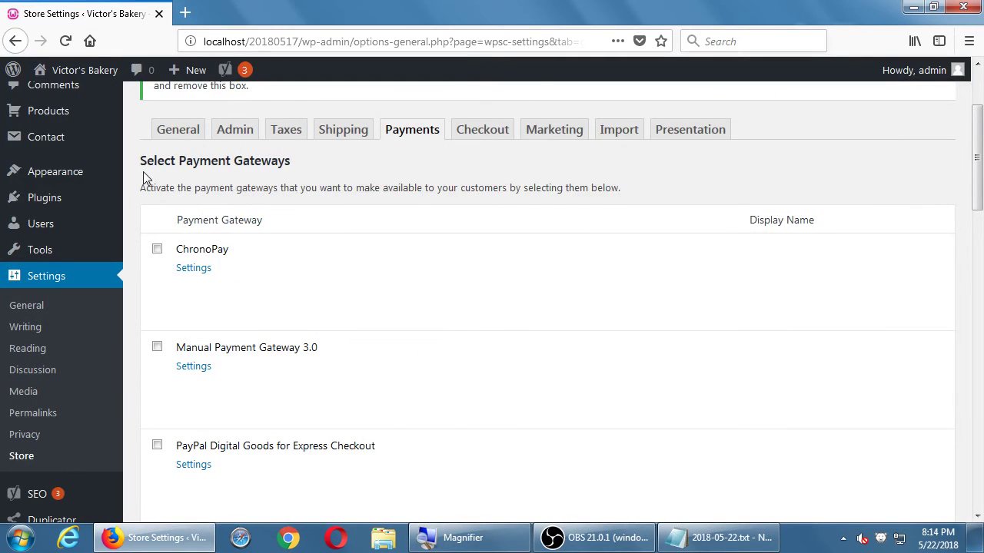
pyautogui.scroll(-4, 143, 171)
pyautogui.scroll(-2, 146, 177)
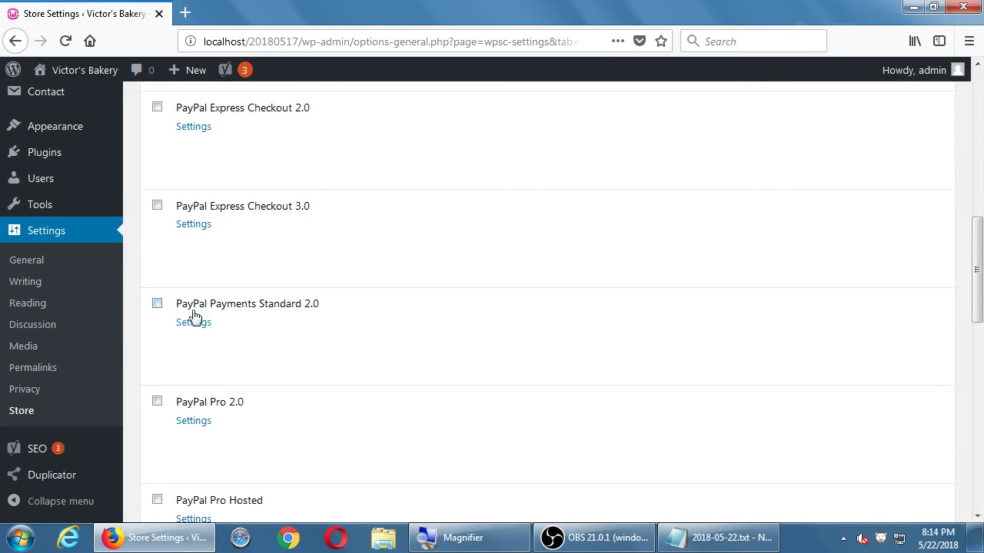
pyautogui.click(193, 322)
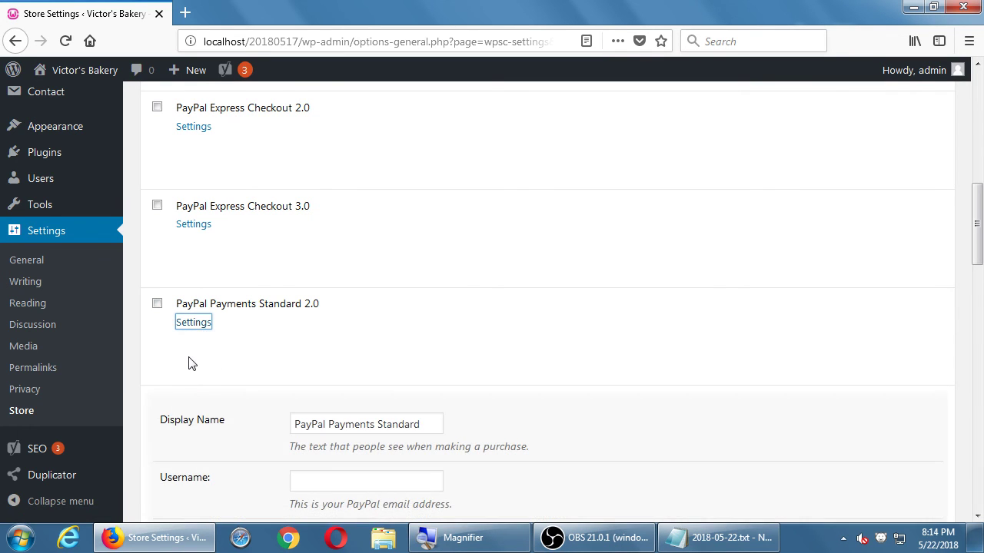
pyautogui.scroll(-2, 189, 362)
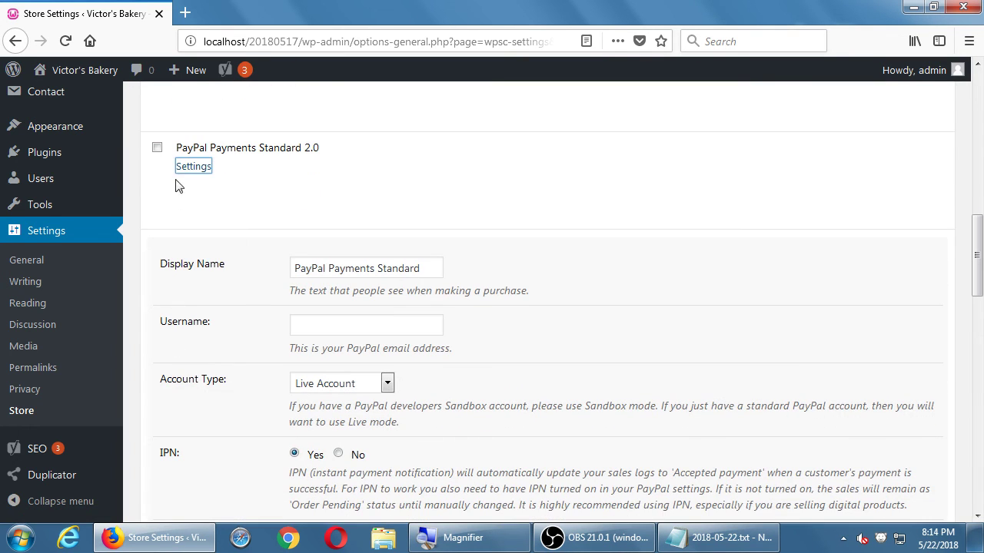
pyautogui.scroll(-8, 220, 256)
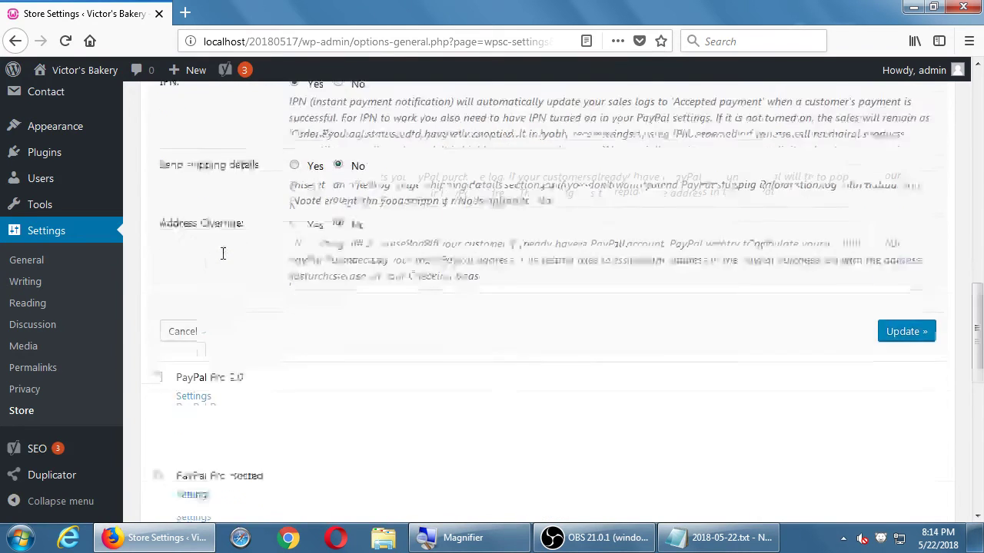
pyautogui.scroll(-2, 231, 268)
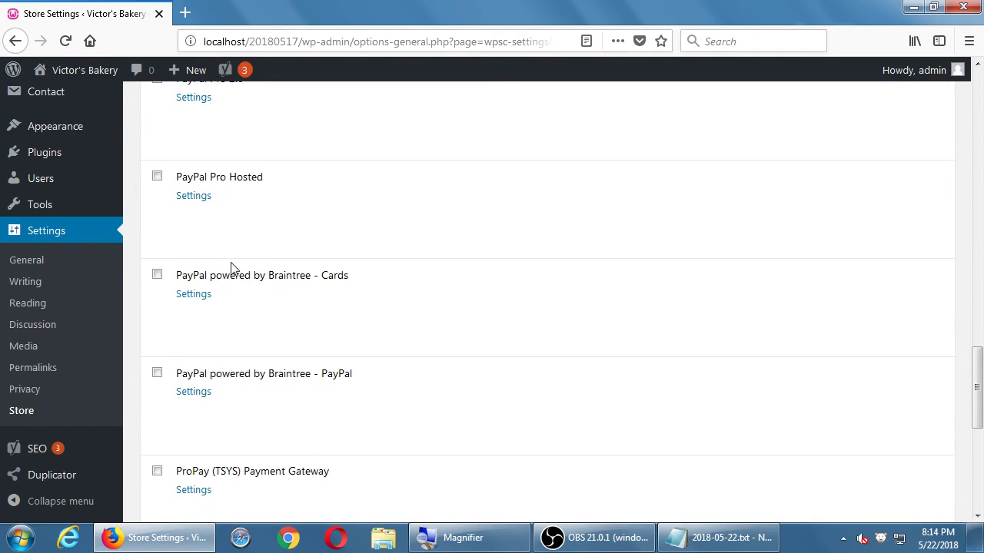
pyautogui.scroll(-2, 234, 269)
pyautogui.scroll(1, 281, 252)
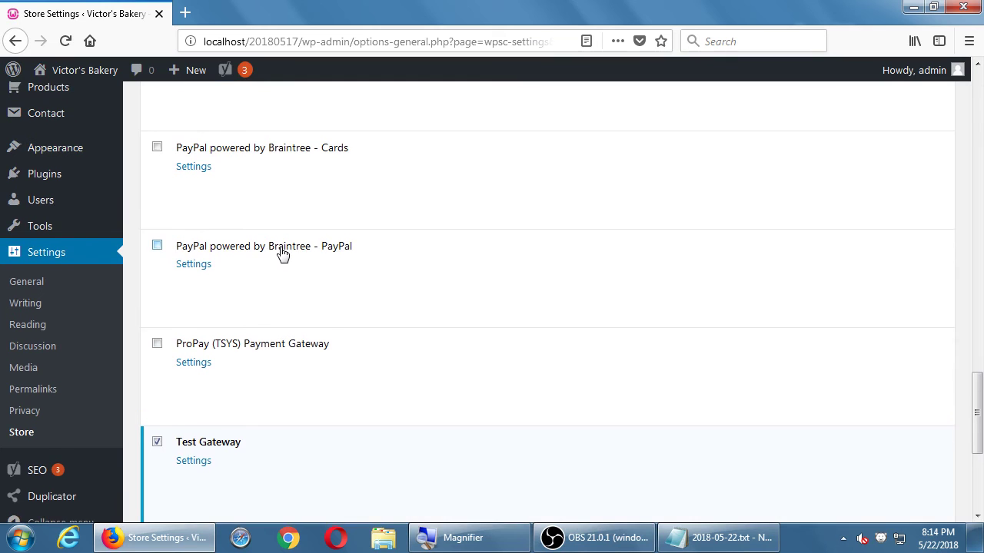
pyautogui.scroll(-2, 281, 253)
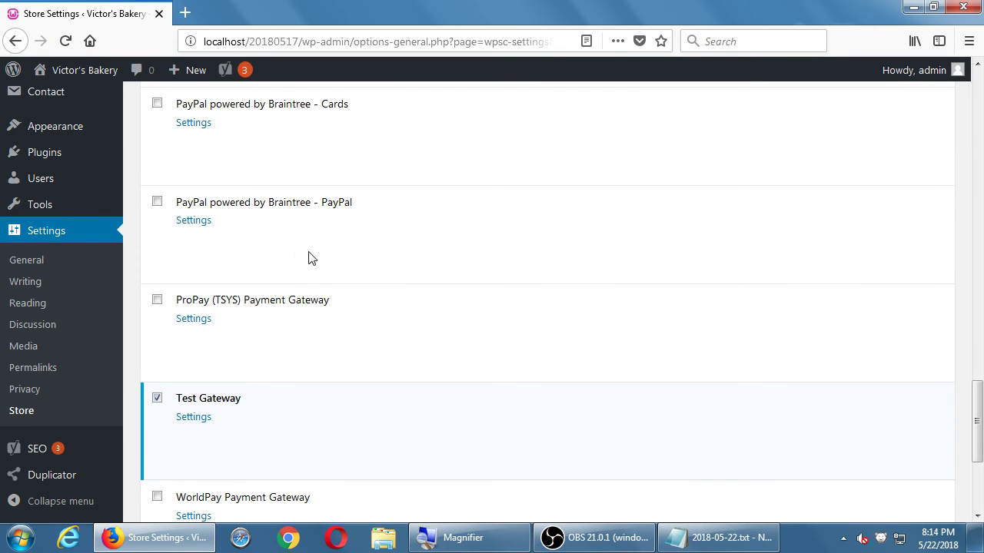
pyautogui.scroll(-2, 311, 258)
pyautogui.scroll(5, 317, 260)
pyautogui.scroll(10, 319, 259)
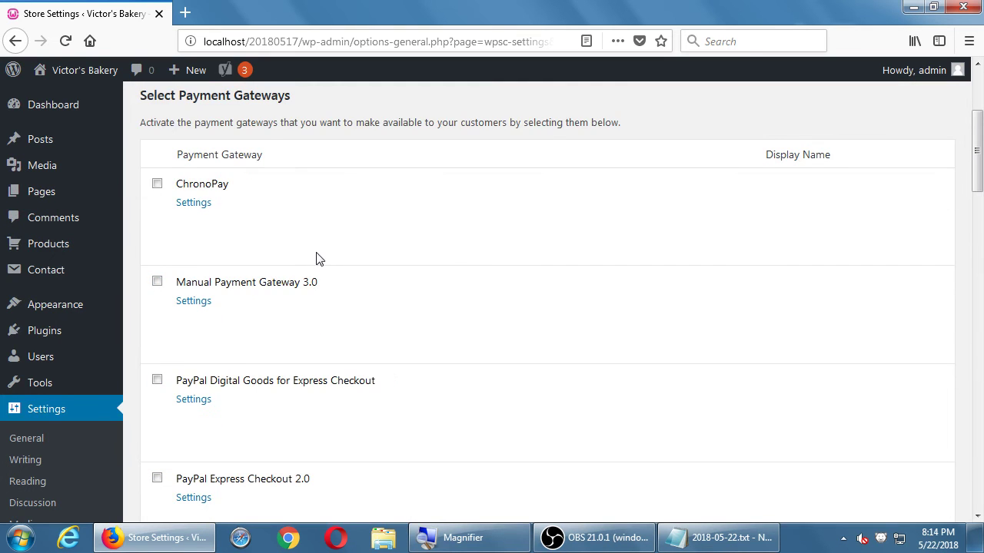
pyautogui.scroll(-5, 316, 259)
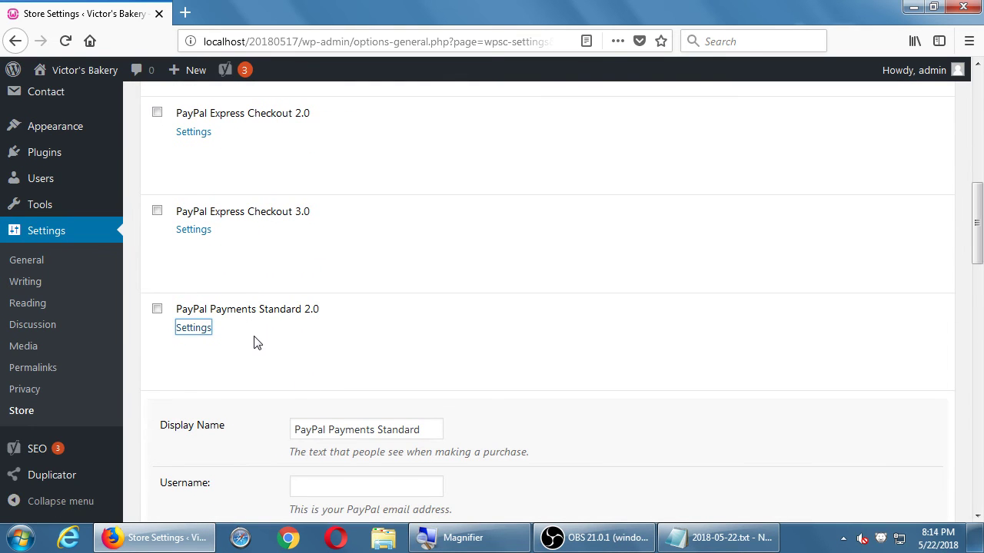
pyautogui.scroll(4, 258, 343)
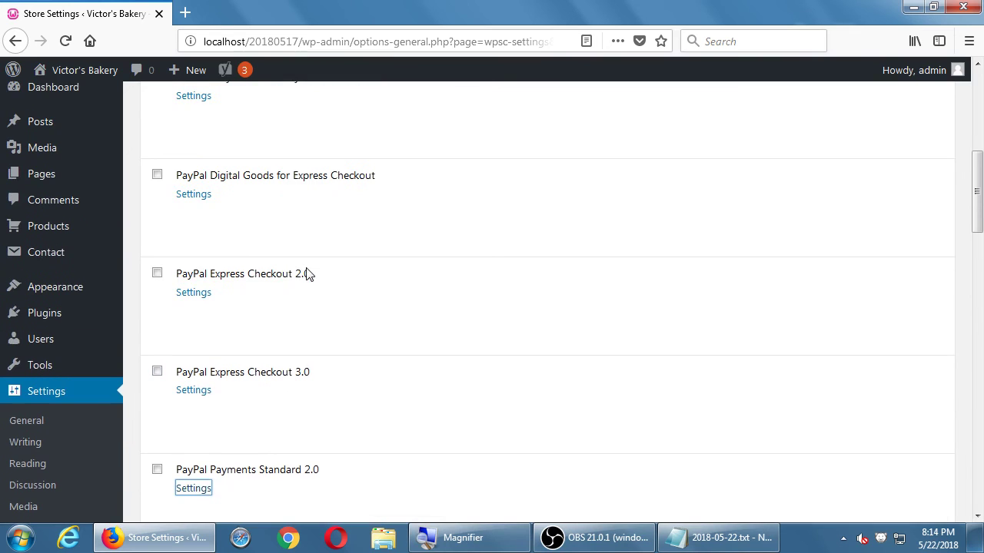
# Step: Expand PayPal Express Checkout 2.0, then scroll down to the Standard 2.0 Display Name, Username and Account Type fields
pyautogui.click(206, 298)
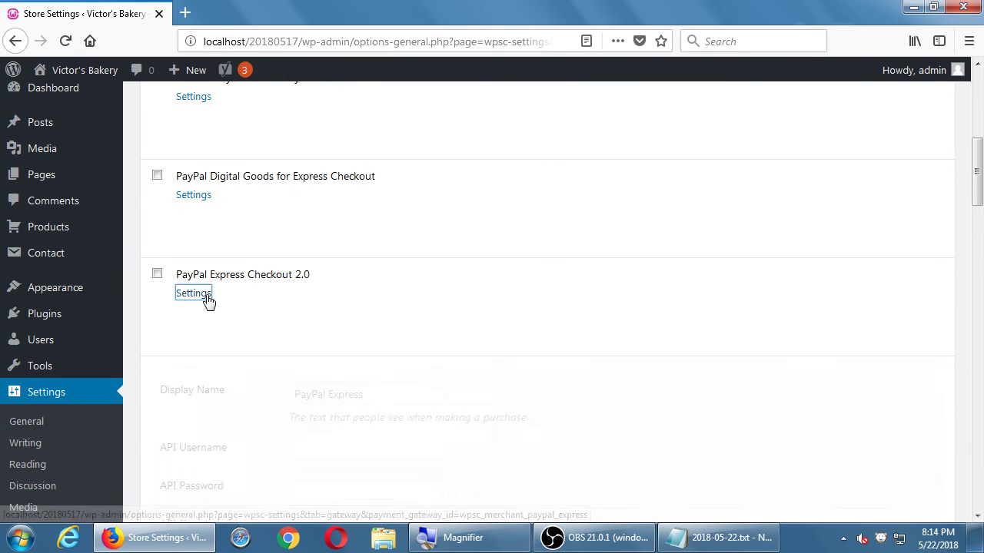
pyautogui.scroll(-4, 206, 300)
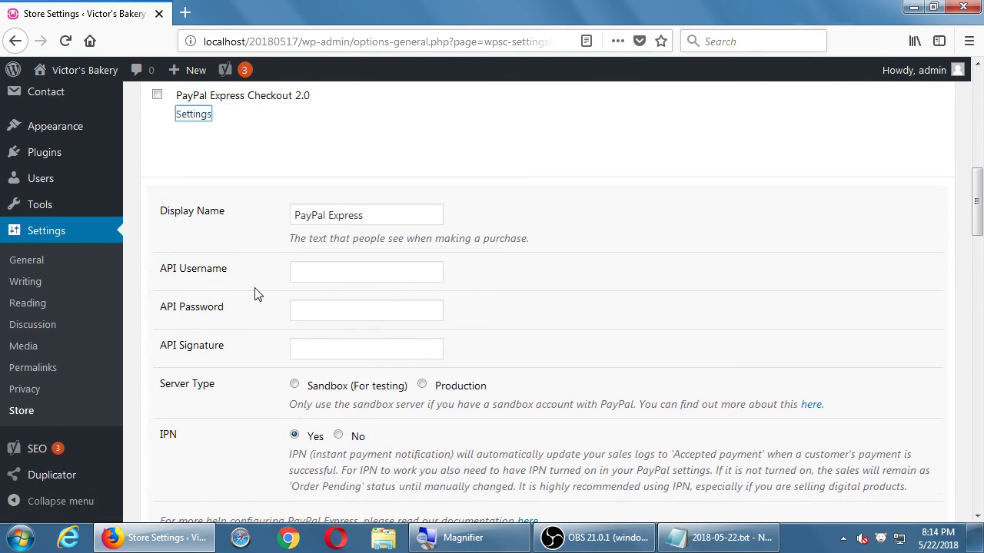
pyautogui.scroll(-4, 301, 338)
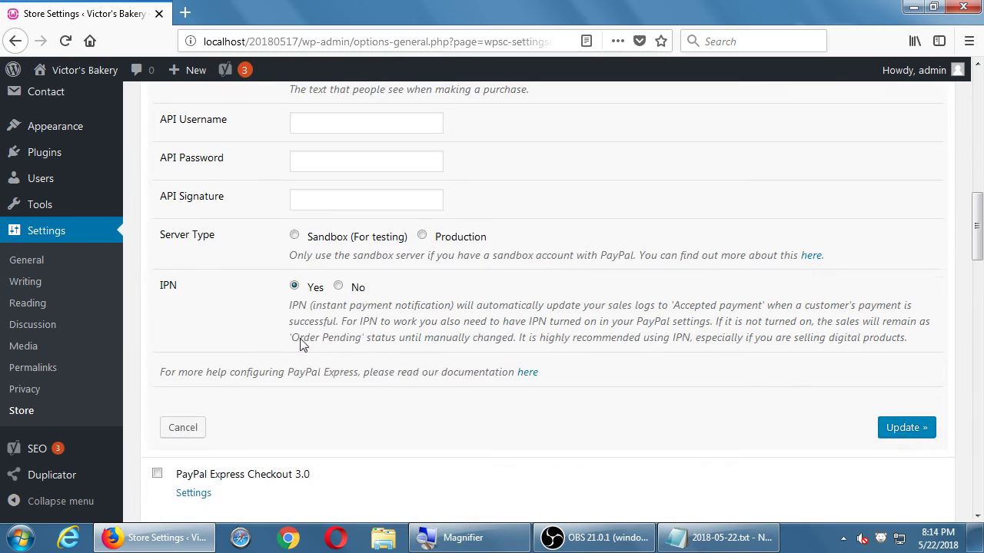
pyautogui.scroll(12, 340, 300)
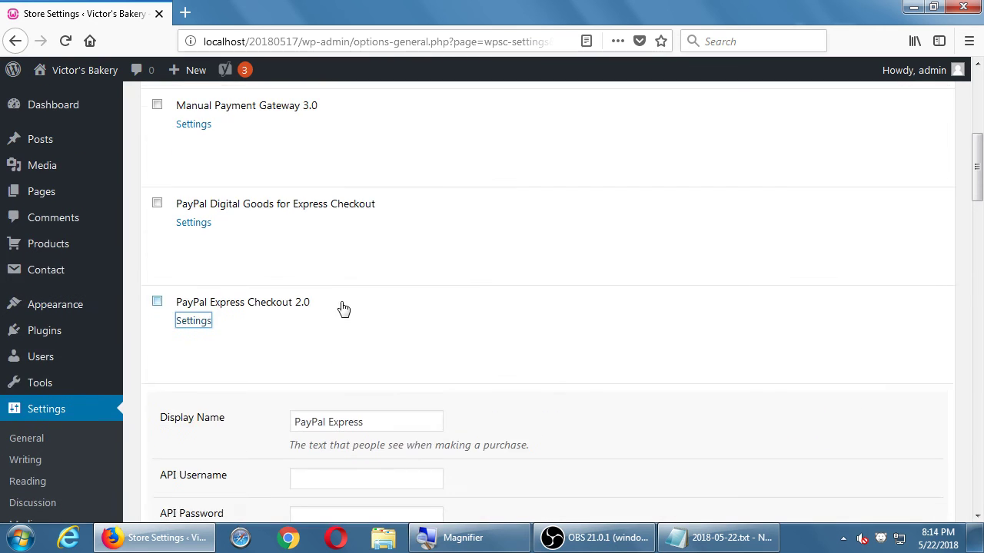
pyautogui.scroll(4, 342, 308)
pyautogui.scroll(-9, 342, 308)
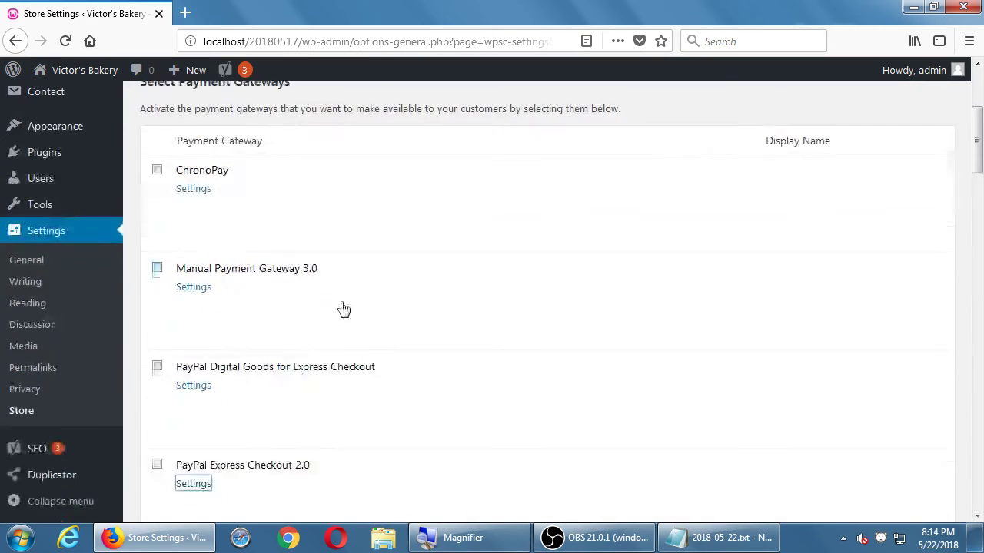
pyautogui.scroll(-12, 343, 309)
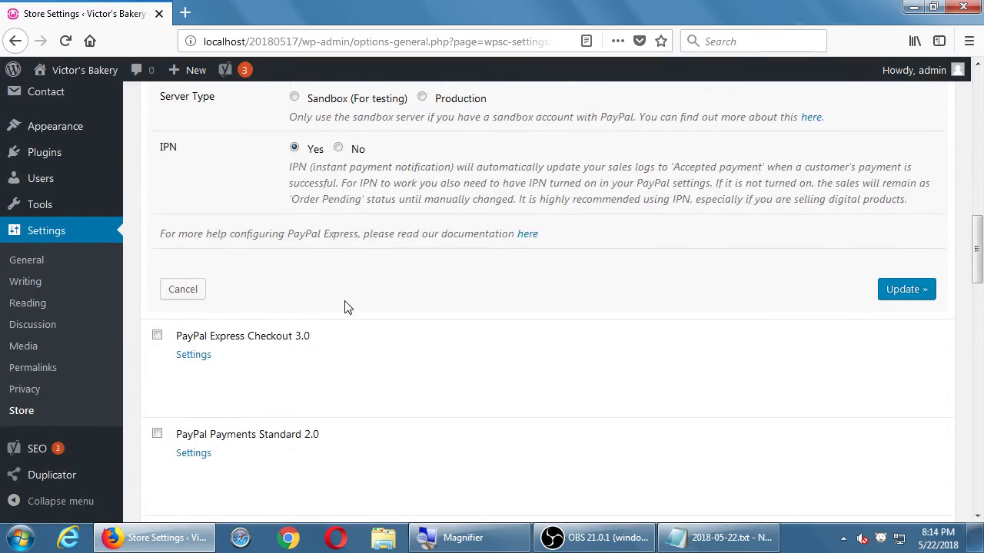
pyautogui.scroll(-3, 344, 307)
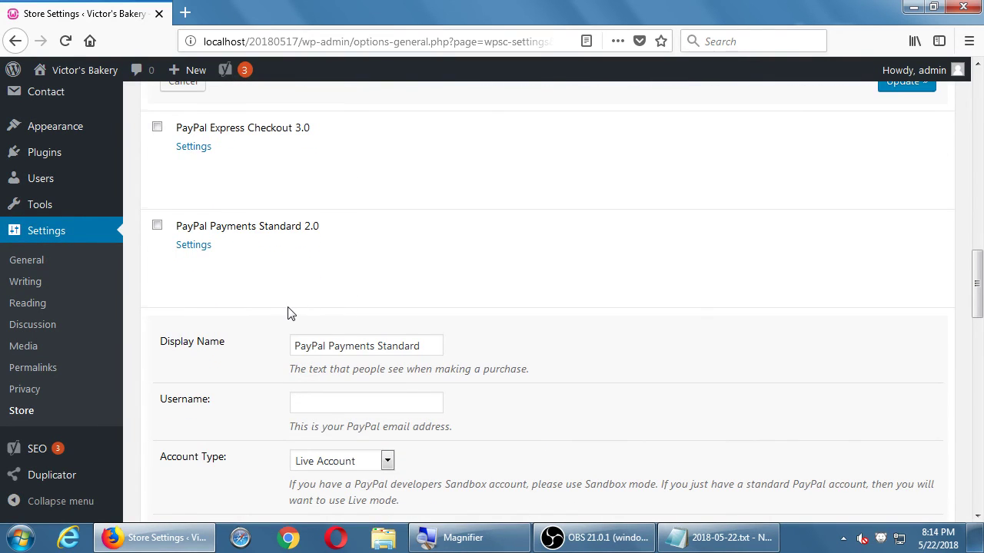
pyautogui.scroll(-2, 289, 313)
pyautogui.scroll(-1, 270, 305)
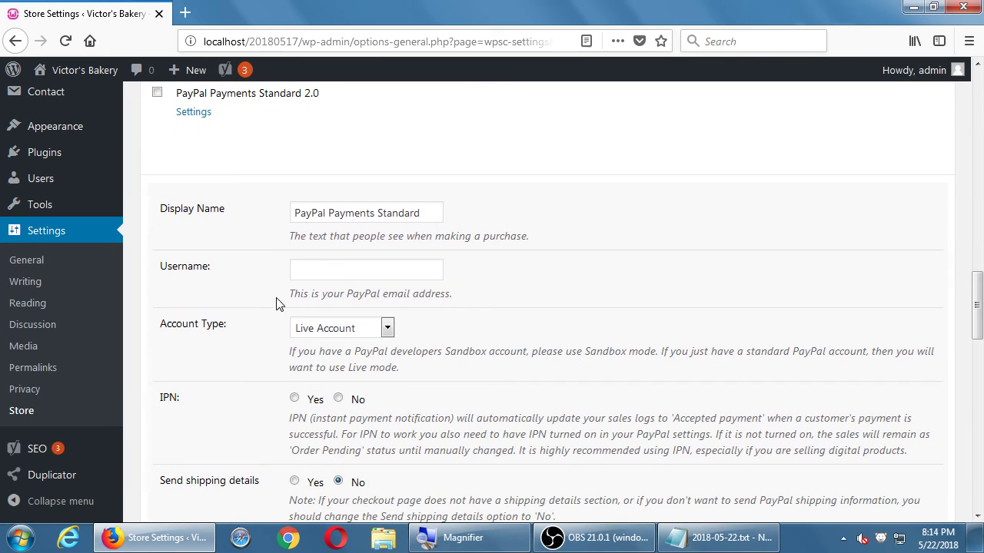
# Step: Enter the store's PayPal e-mail address in the PayPal Payments Standard 2.0 Username field
pyautogui.click(307, 270)
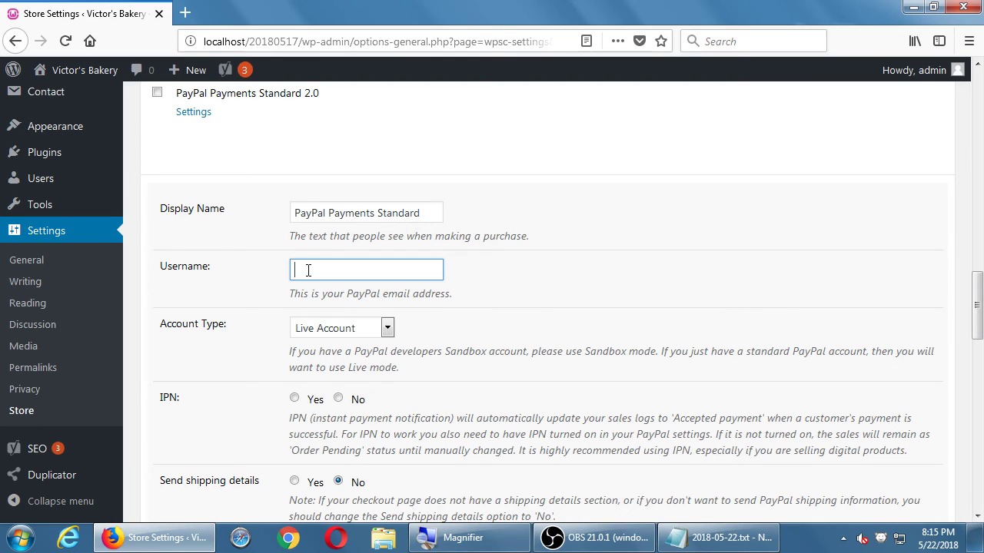
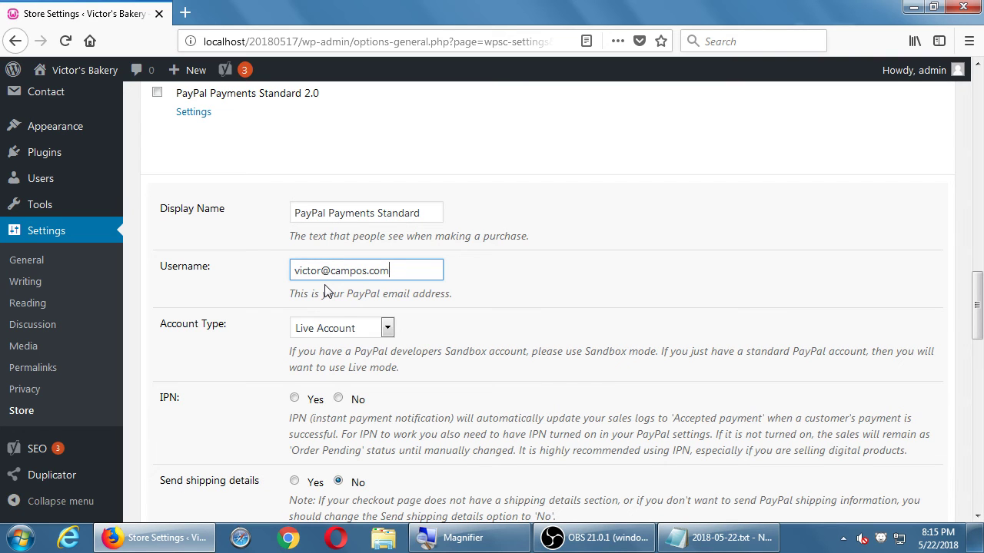
# Step: Under Paypal, note setting up a free PayPal account, with '(link your bank)' indented beneath it
pyautogui.click(696, 537)
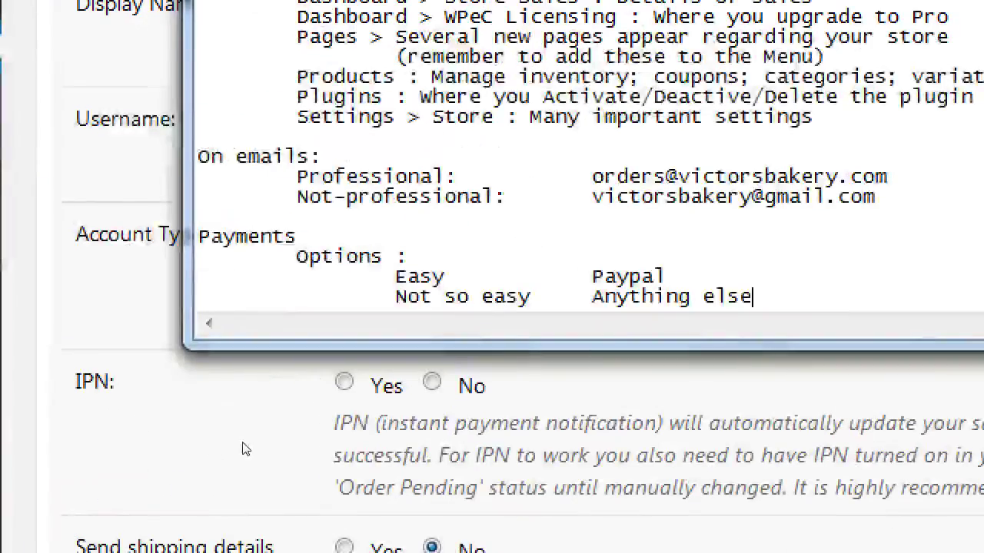
pyautogui.press('Return')
pyautogui.press('Tab')
pyautogui.press('Tab')
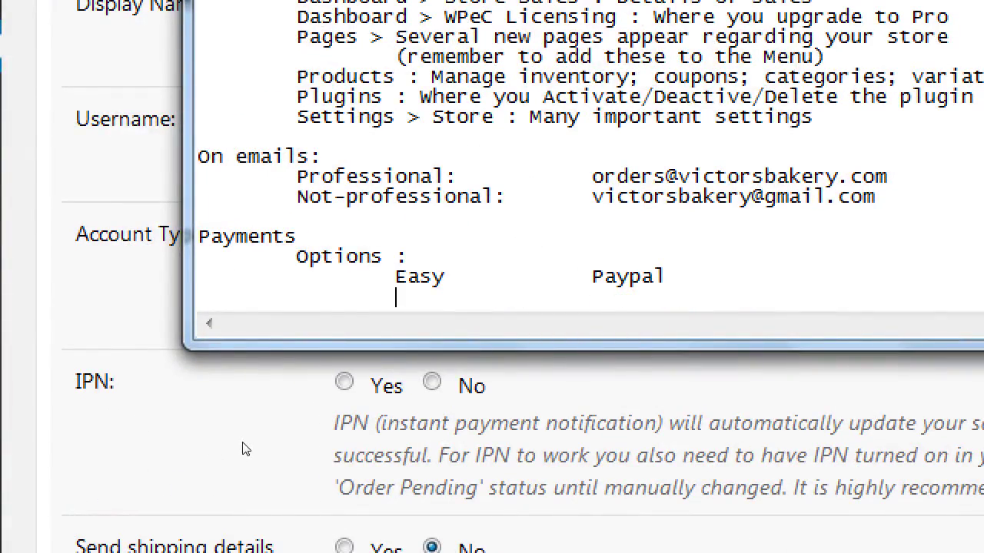
pyautogui.press('Down')
pyautogui.press('End')
pyautogui.press('Return')
pyautogui.press('Return')
pyautogui.press('Return')
pyautogui.press('Up')
pyautogui.press('Up')
pyautogui.press('Up')
pyautogui.press('Up')
pyautogui.press('End')
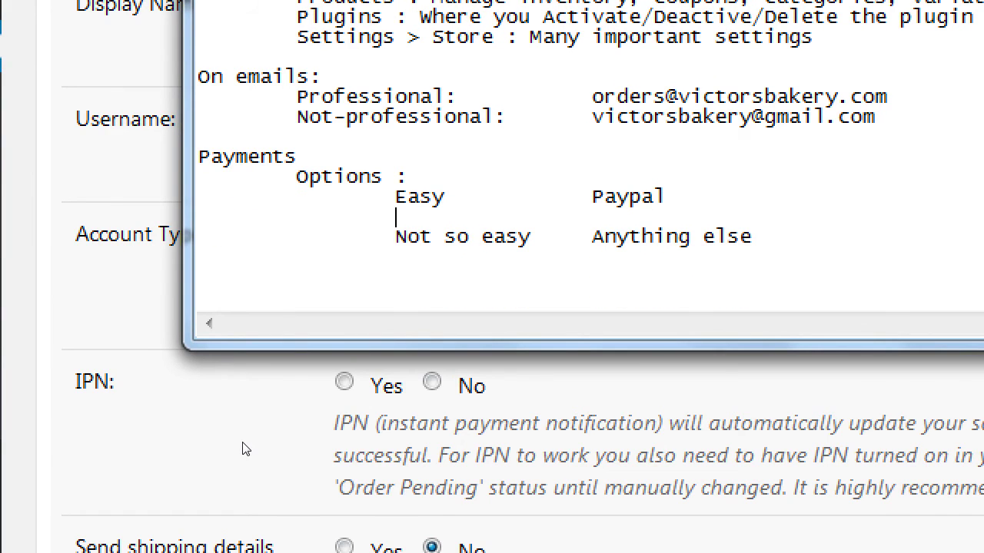
pyautogui.press('Tab')
pyautogui.write('Set up a free Paypal accont')
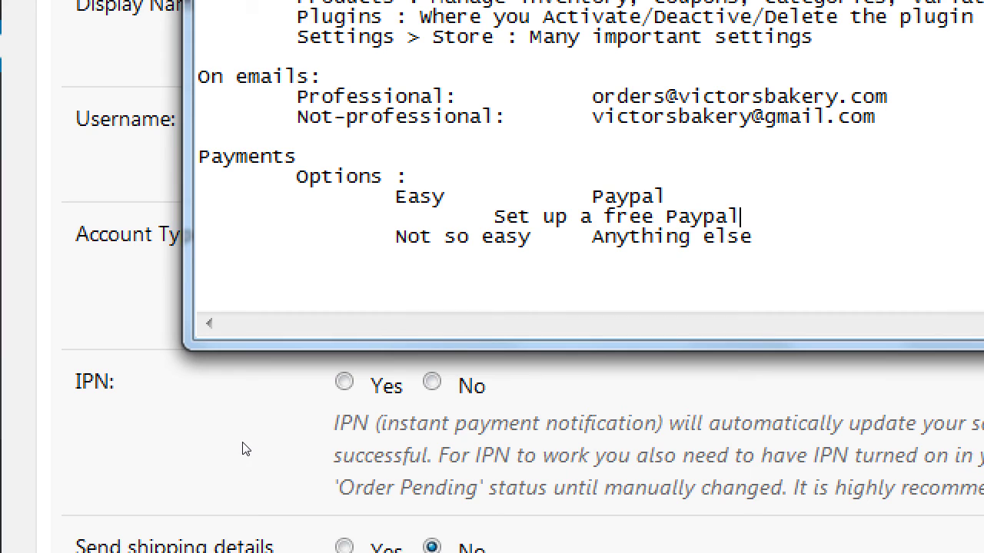
pyautogui.press('Return')
pyautogui.press('Tab')
pyautogui.press('Tab')
pyautogui.press('Tab')
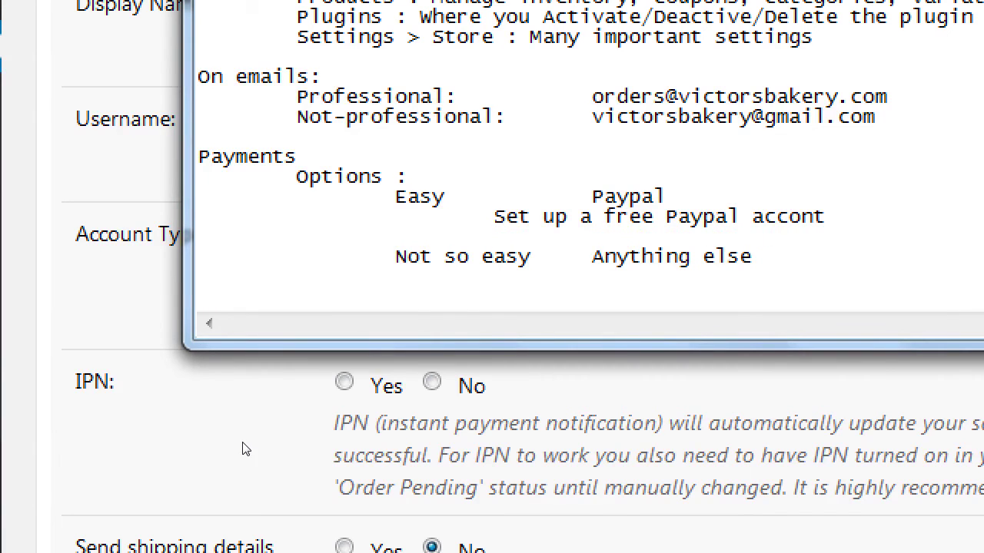
pyautogui.write('(link your')
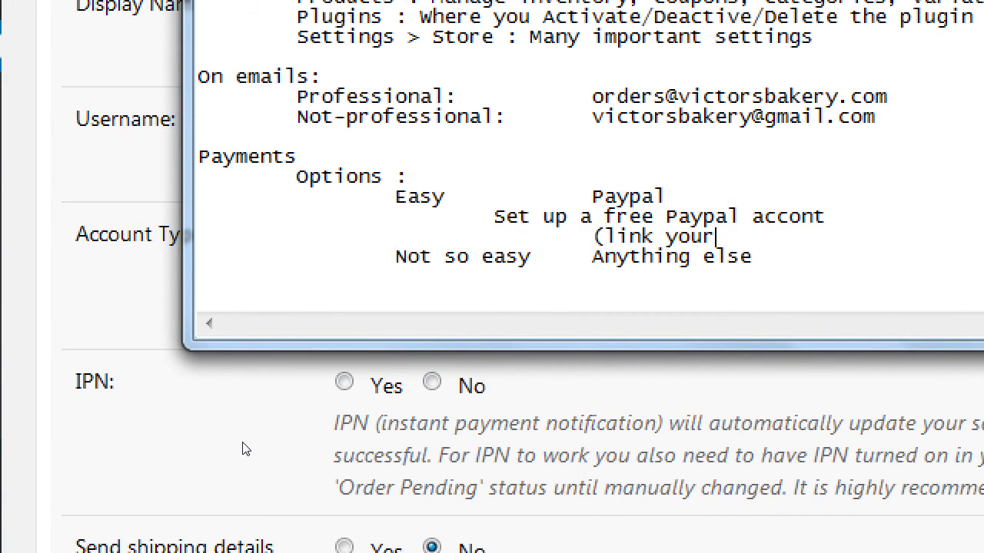
pyautogui.write(' bank)')
# Step: Add the step 'Add your email from Paypal to WPeC', correcting the plugin abbreviation
pyautogui.press('Return')
pyautogui.press('Tab')
pyautogui.press('Tab')
pyautogui.press('Tab')
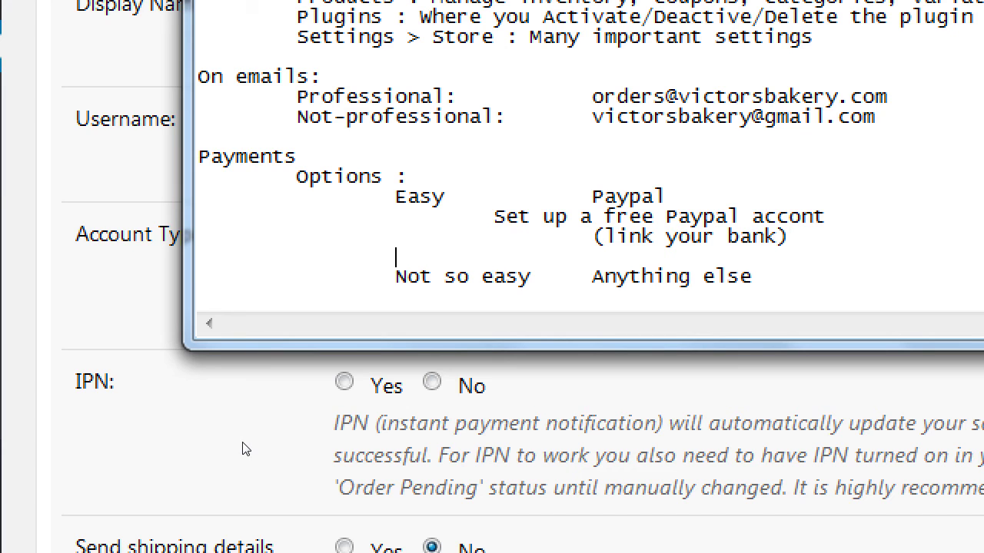
pyautogui.write('Add your ema')
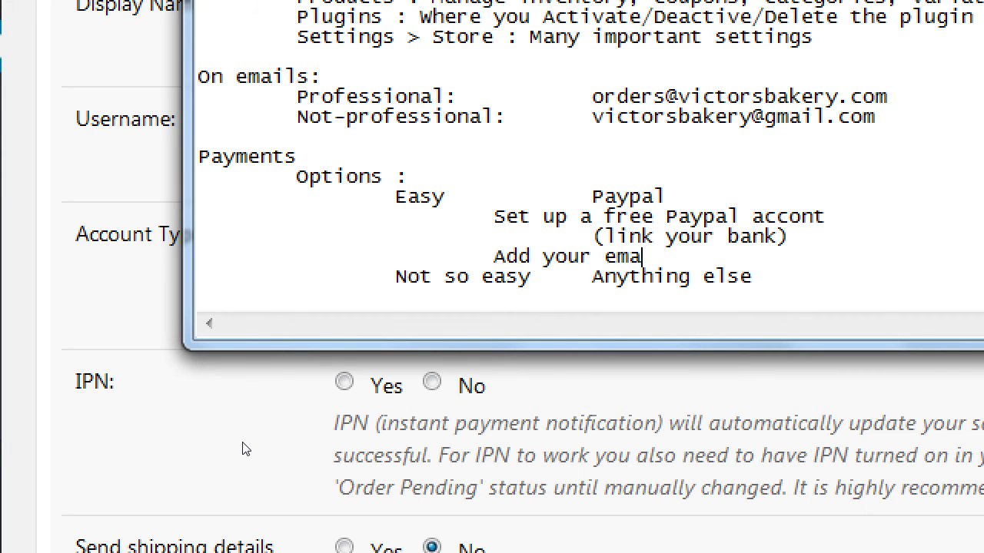
pyautogui.write('il from Payp')
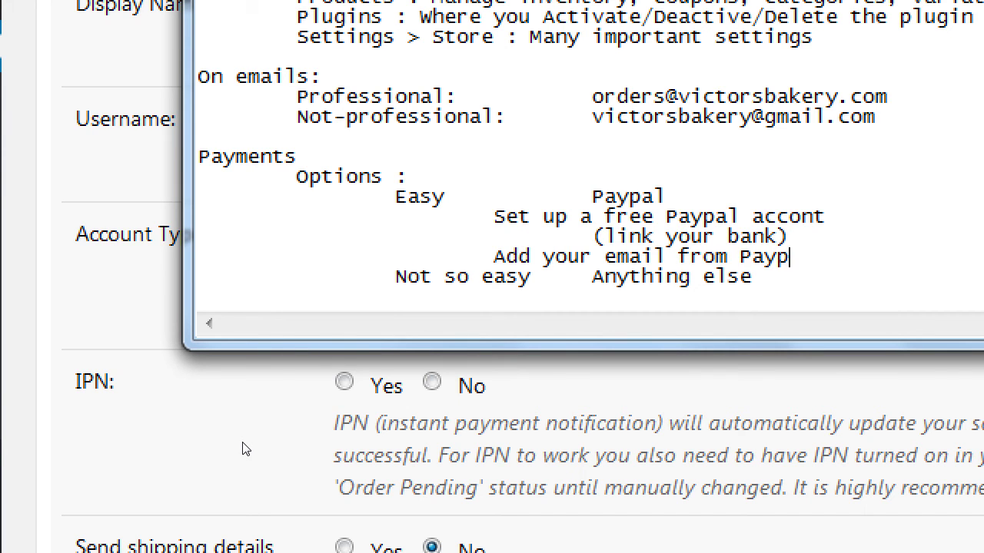
pyautogui.write('al to WpEc')
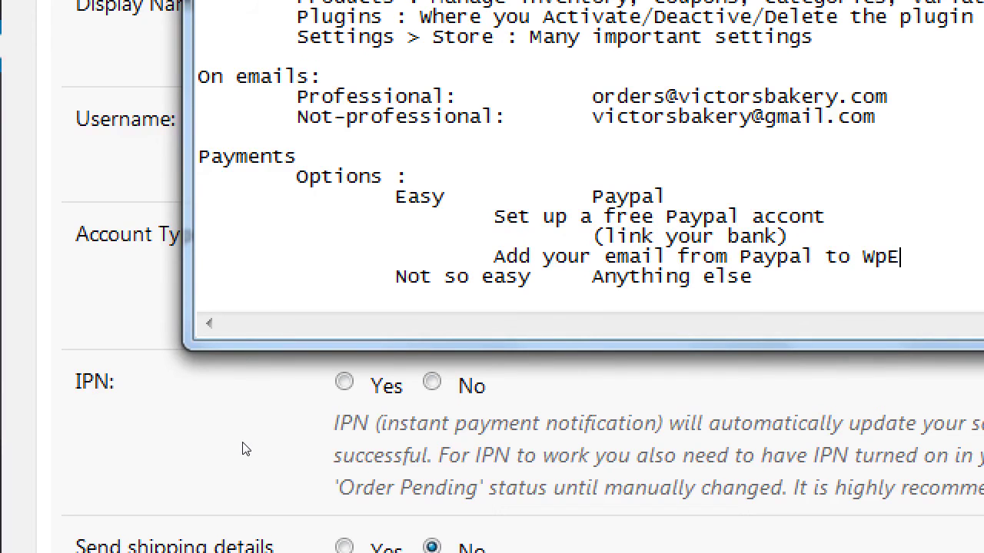
pyautogui.press('Left')
pyautogui.press('Left')
pyautogui.hotkey('shift', 'Left')
pyautogui.write('C')
pyautogui.press('Left')
pyautogui.press('Left')
pyautogui.hotkey('shift', 'End')
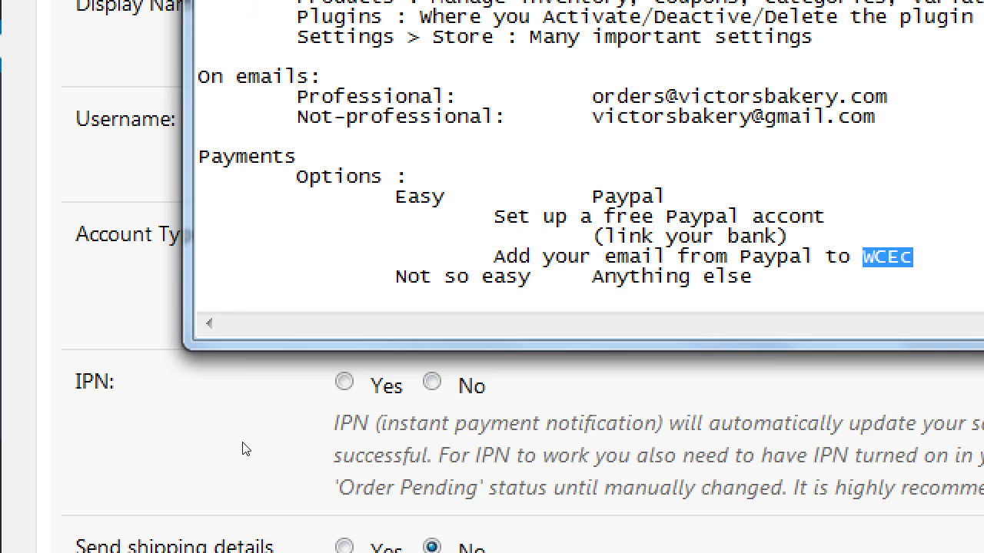
pyautogui.write('WO')
pyautogui.press('BackSpace')
pyautogui.write('OO')
pyautogui.press('BackSpace')
pyautogui.press('BackSpace')
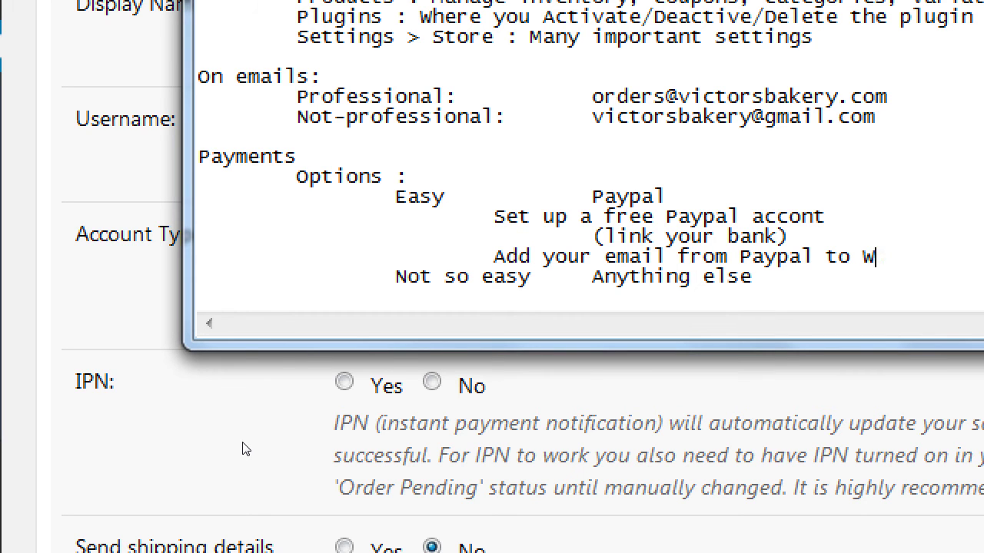
pyautogui.write('PeC')
# Step: Add the step 'Collect money from Debit, or Credit cards; PP account not needed'
pyautogui.press('Return')
pyautogui.press('Tab')
pyautogui.press('Tab')
pyautogui.press('Tab')
pyautogui.write('Colle')
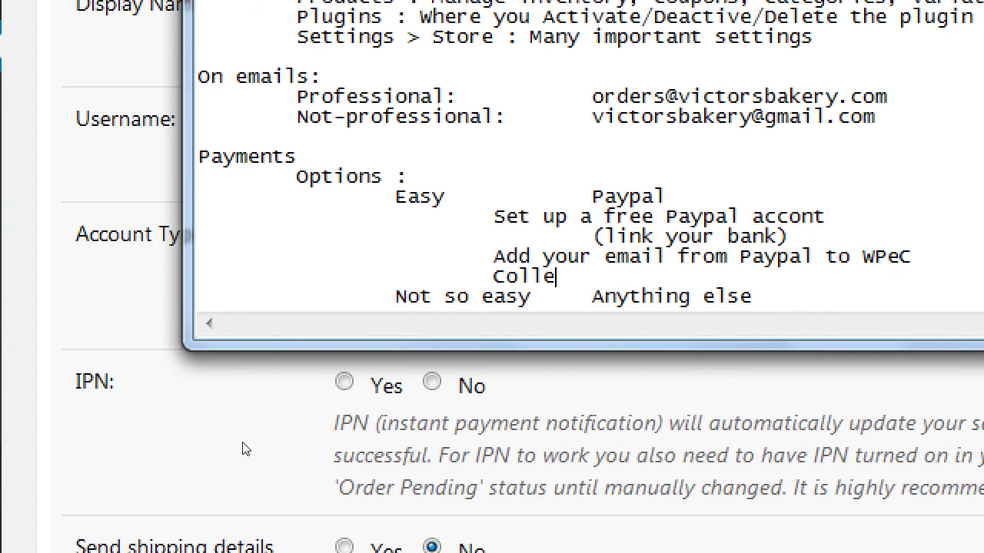
pyautogui.write('ct money from Debit, ')
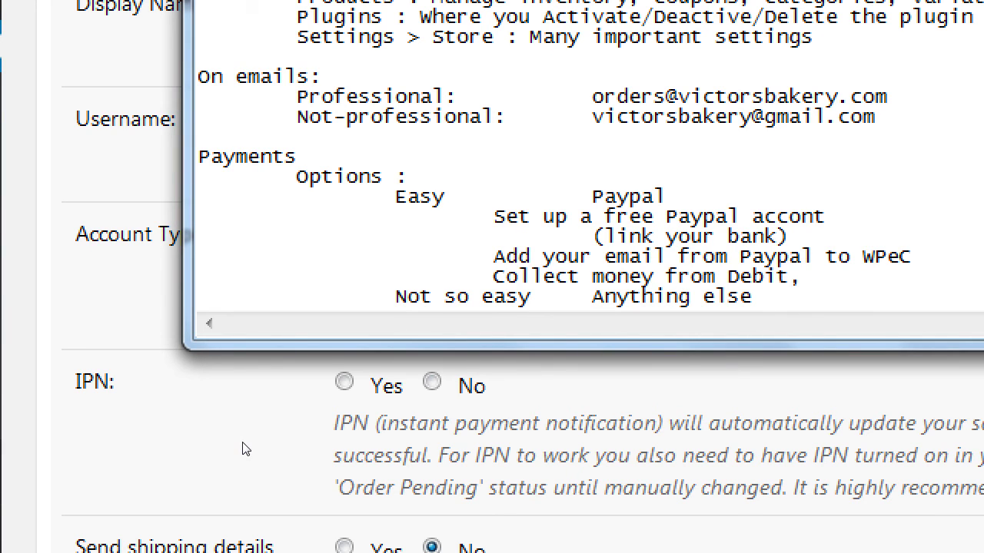
pyautogui.write('or Credit card')
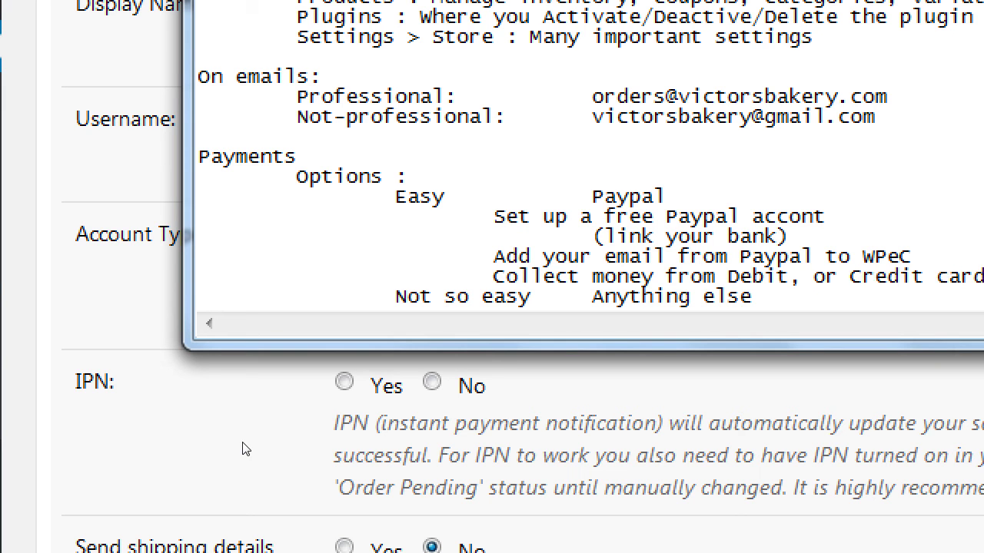
pyautogui.write('s')
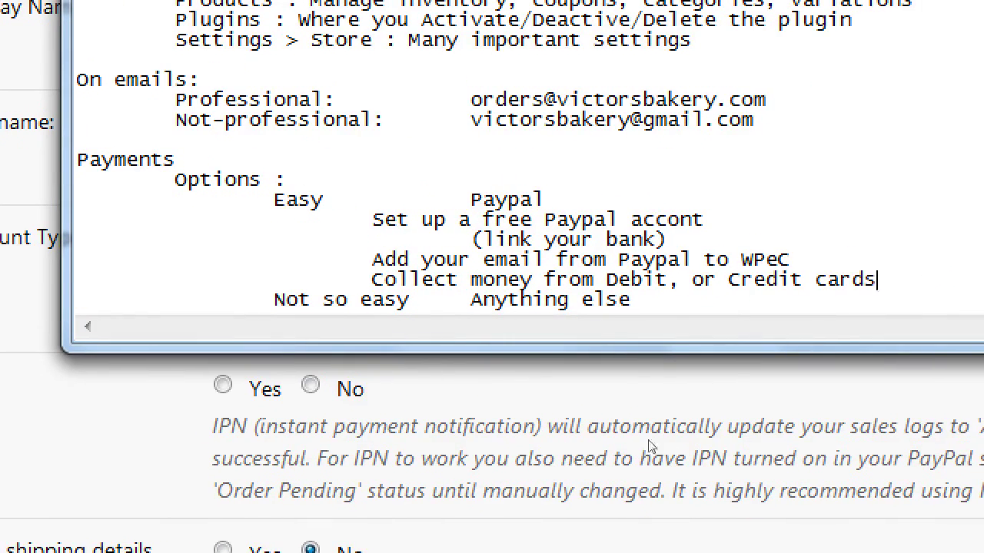
pyautogui.write('; ')
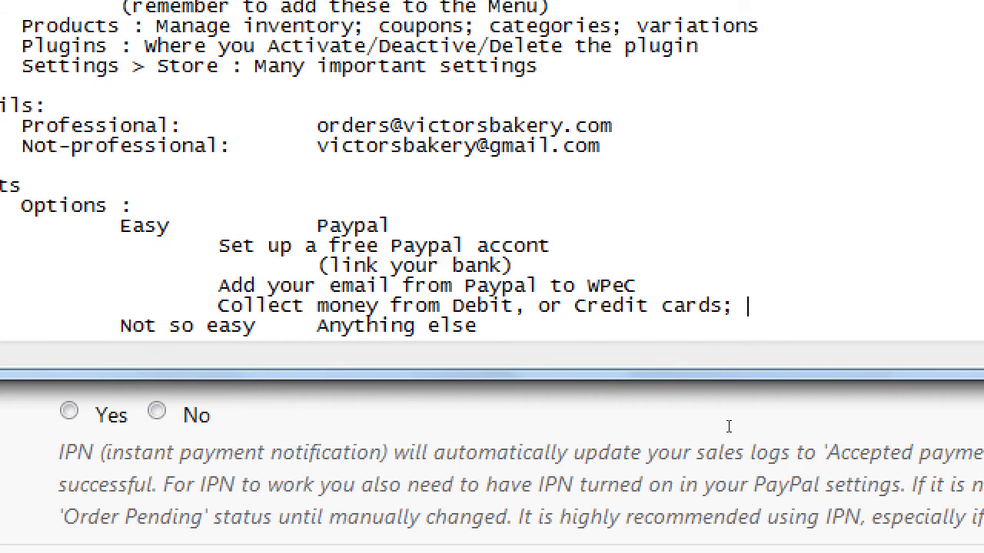
pyautogui.write('PP account not')
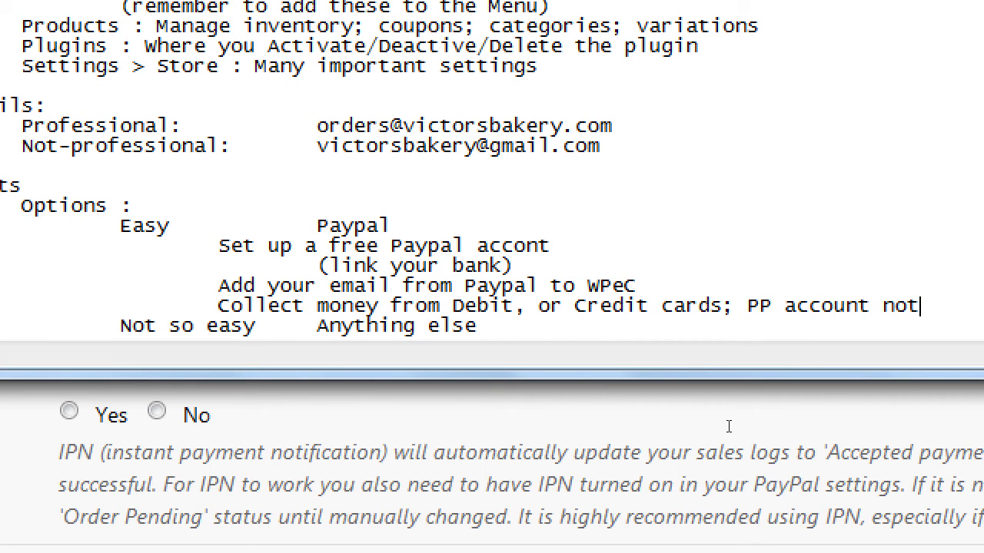
pyautogui.write(' needed')
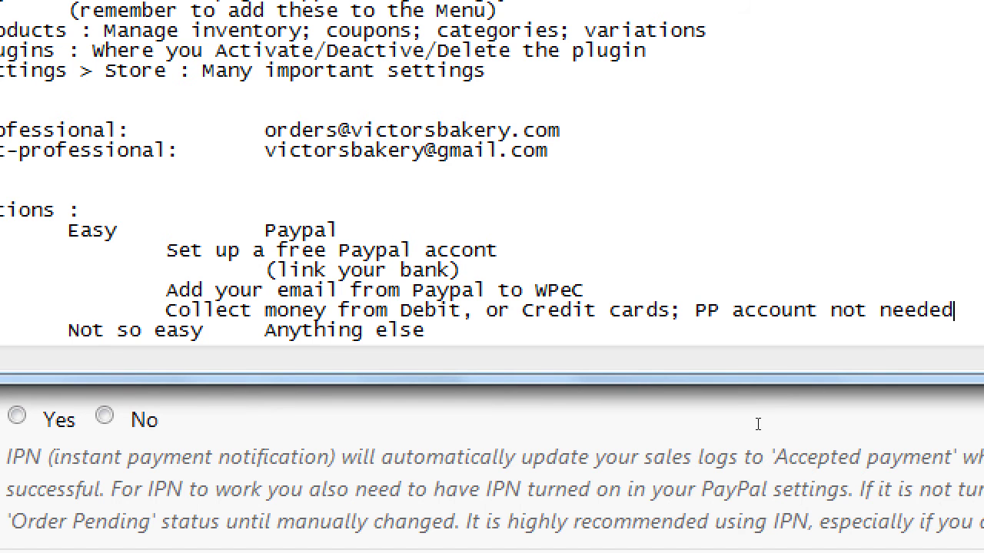
pyautogui.hotkey('ctrl', 'End')
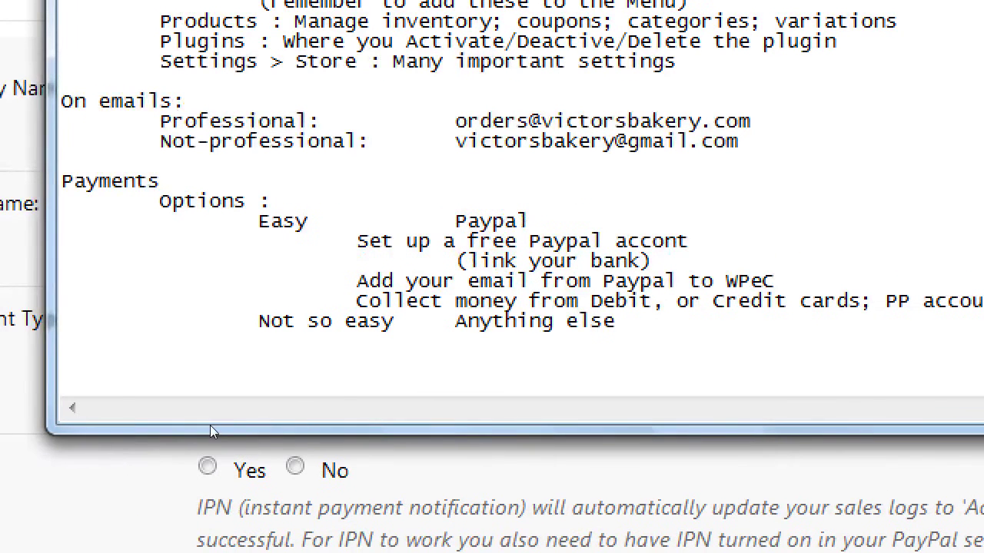
# Step: Type the 'Notes on payment security' heading with On site '- you have more liability' and an Off site line
pyautogui.write('Notes on pa')
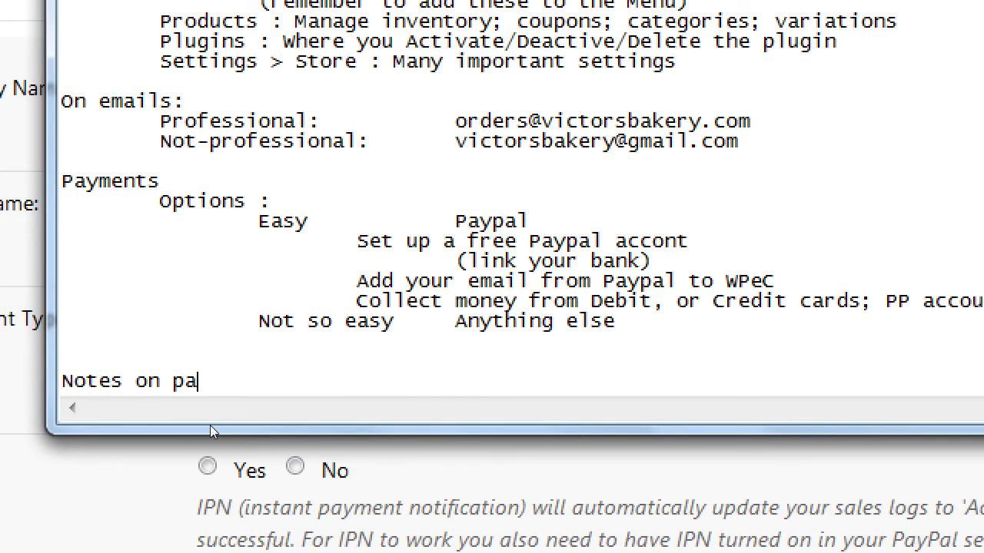
pyautogui.write('yment secur')
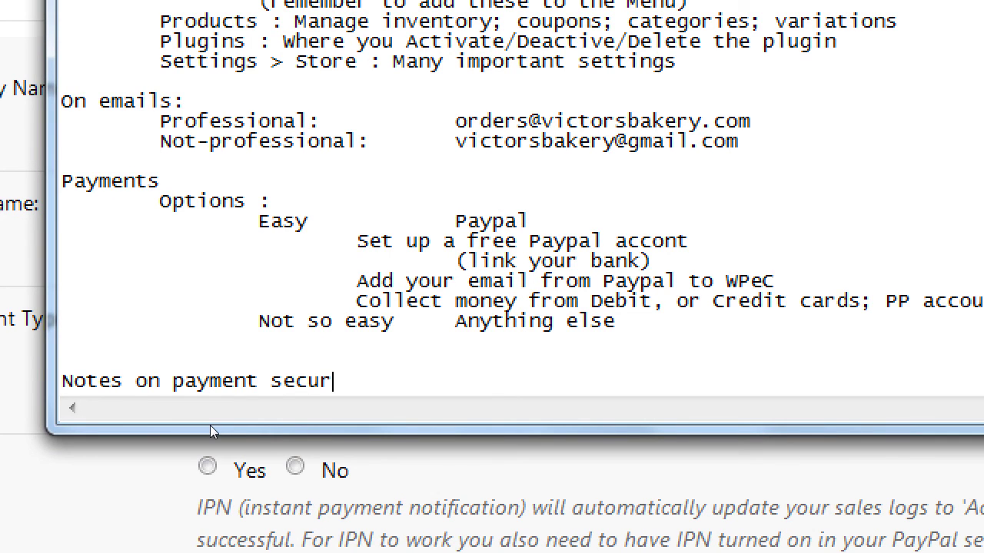
pyautogui.write('ity')
pyautogui.press('Return')
pyautogui.press('Tab')
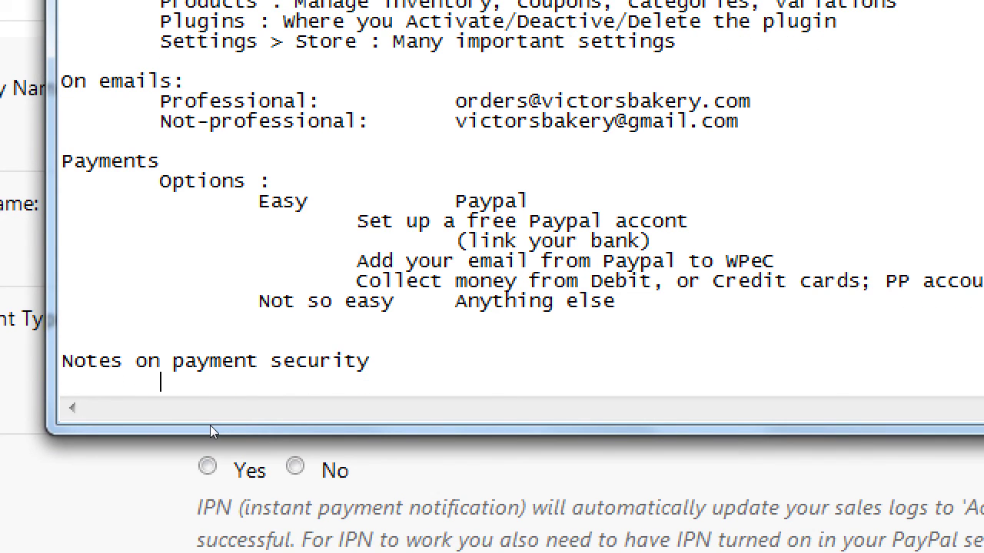
pyautogui.write('On site')
pyautogui.press('Return')
pyautogui.press('Tab')
pyautogui.write('O')
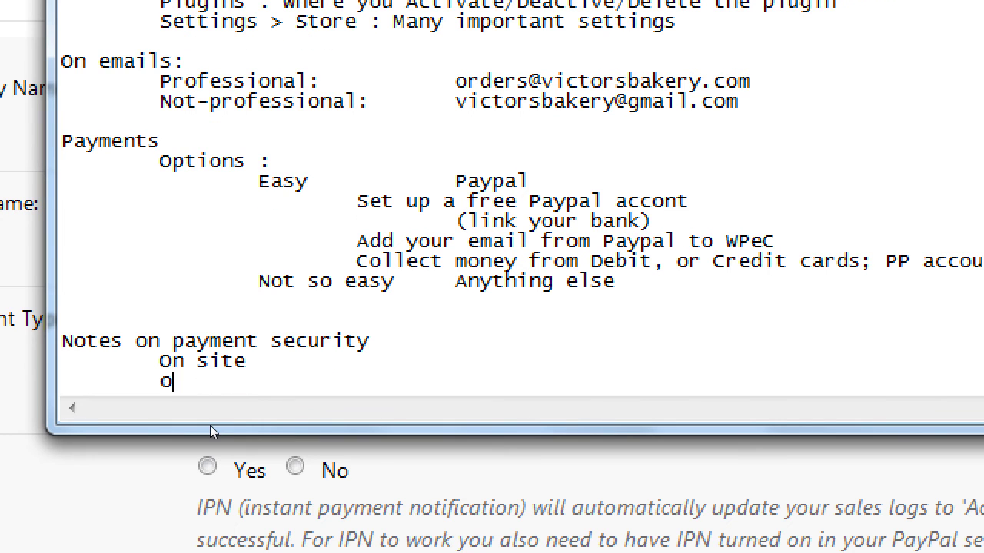
pyautogui.write('FF')
pyautogui.press('BackSpace')
pyautogui.press('BackSpace')
pyautogui.press('BackSpace')
pyautogui.write('Off site')
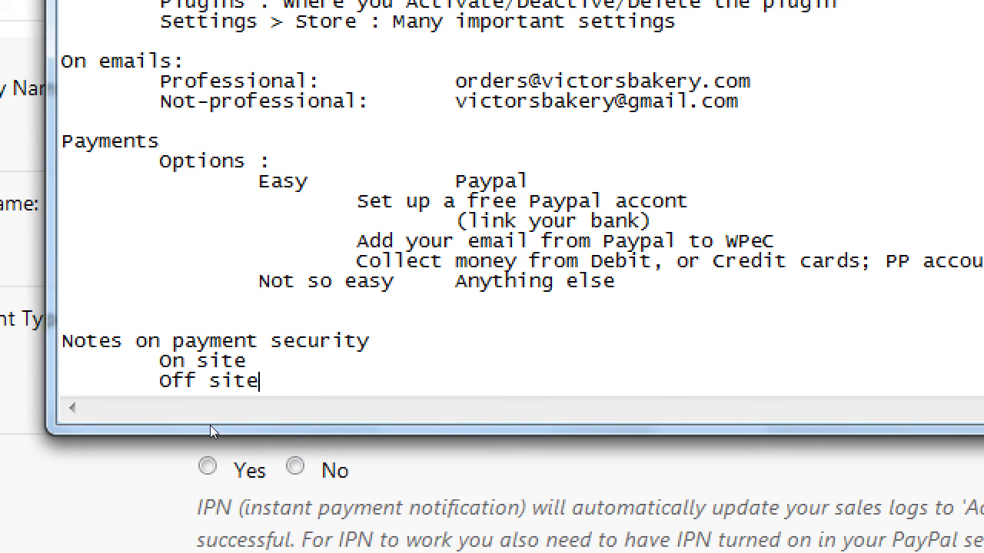
pyautogui.press('Up')
pyautogui.press('Tab')
pyautogui.write('- you have more lia')
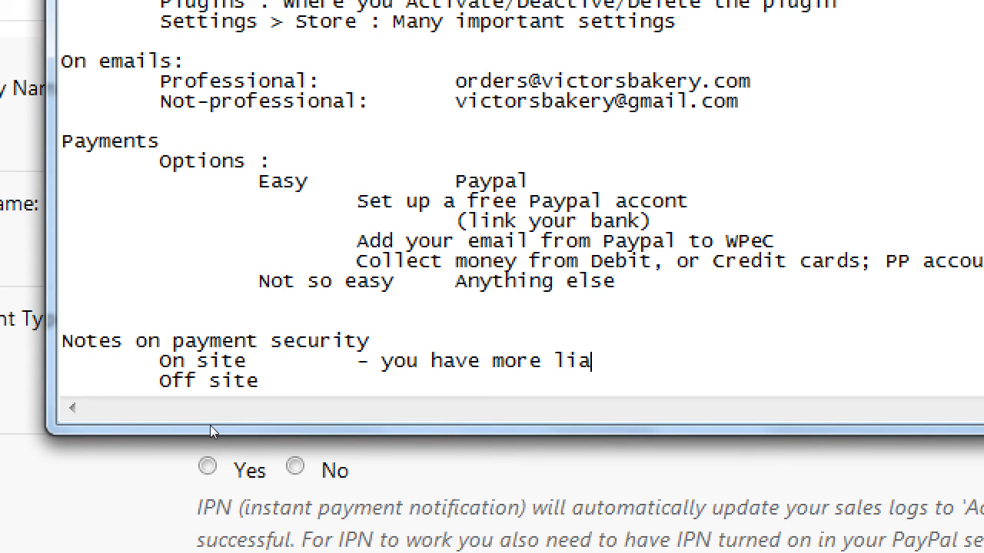
pyautogui.write('bility')
# Step: Add the Off site note: less liability, PayPal processes the CC for you, you never touch it
pyautogui.press('Down')
pyautogui.press('Tab')
pyautogui.write('- yo')
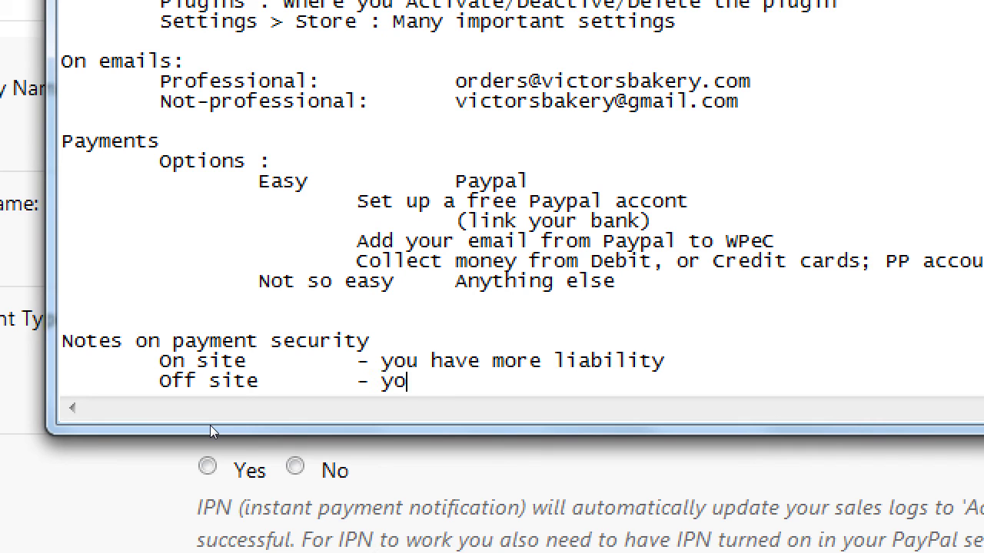
pyautogui.write('u have less liabiliyt')
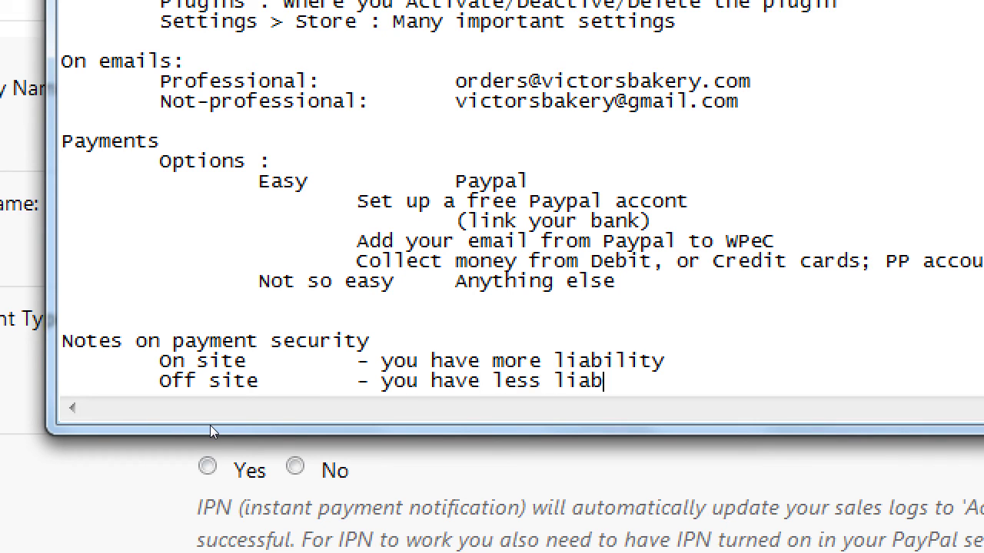
pyautogui.press('BackSpace')
pyautogui.press('BackSpace')
pyautogui.write('ty - Paypal pr')
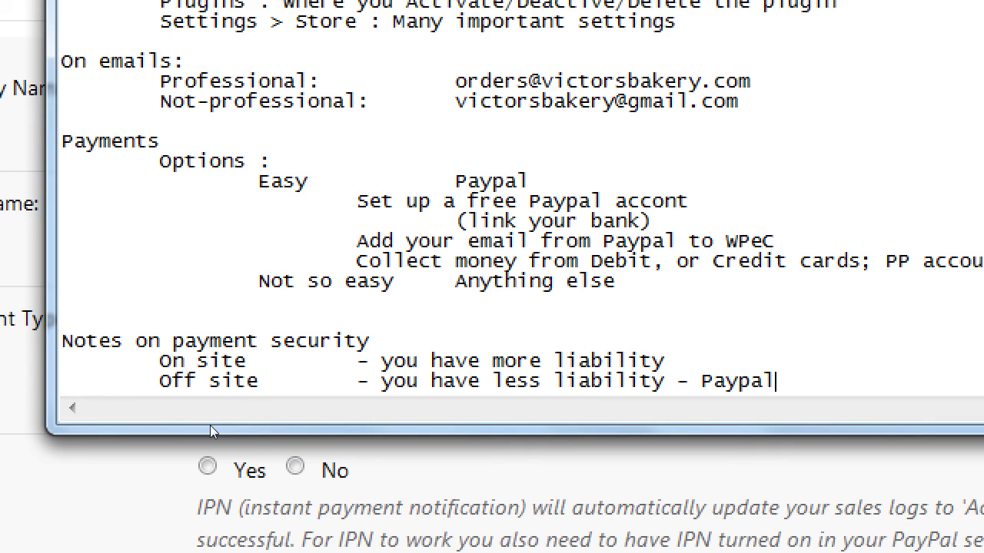
pyautogui.write('ocesses the')
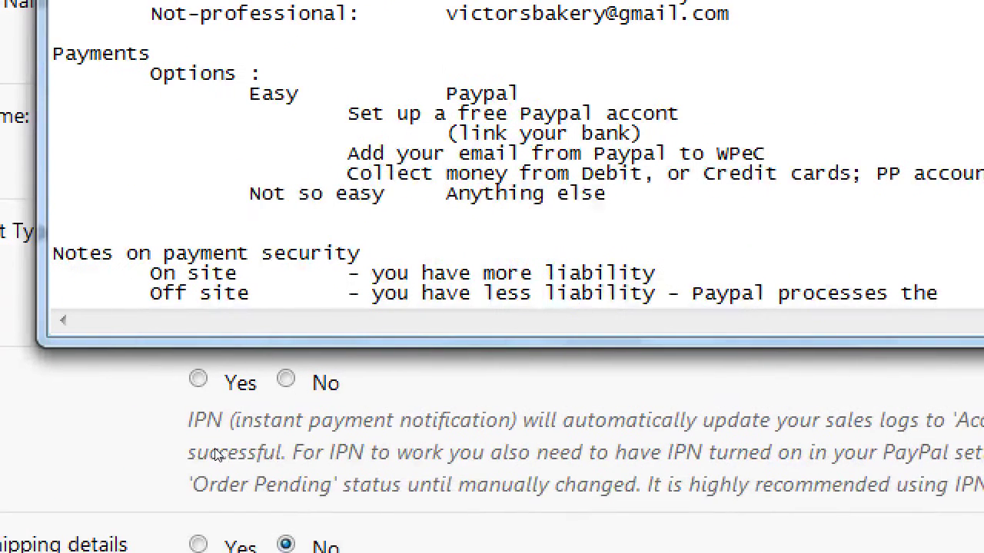
pyautogui.press('Return')
pyautogui.press('Tab')
pyautogui.press('Tab')
pyautogui.press('Tab')
pyautogui.press('Tab')
pyautogui.press('Tab')
pyautogui.press('Tab')
pyautogui.press('Tab')
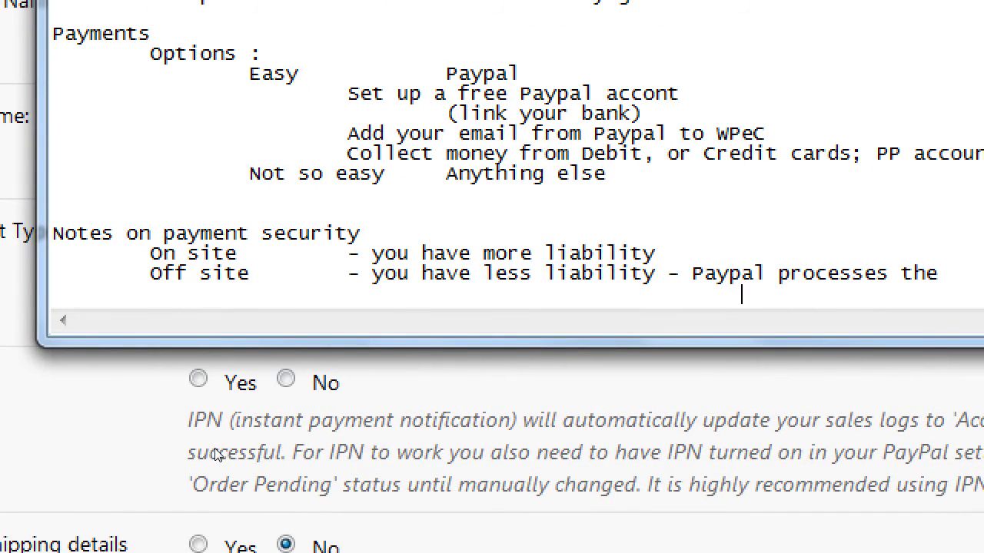
pyautogui.write('CC for you')
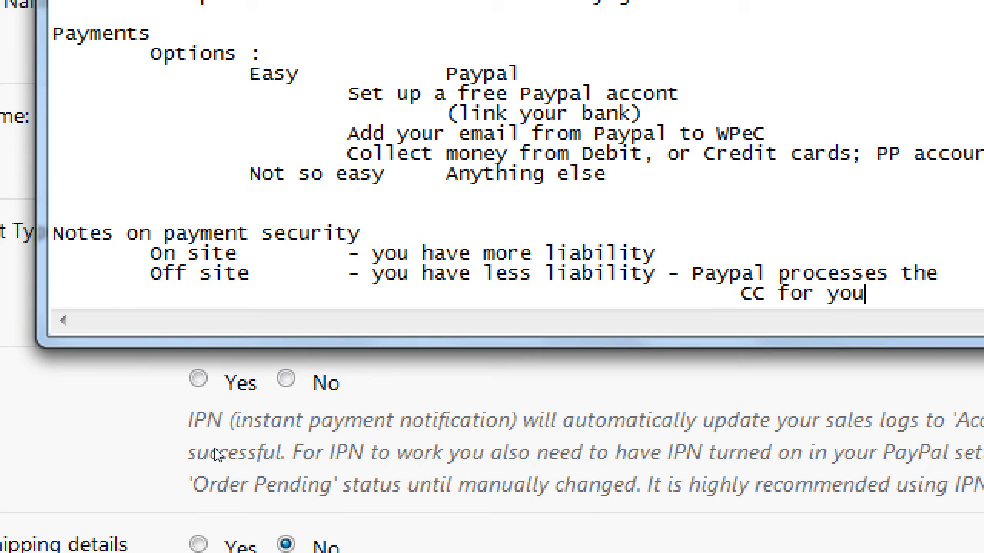
pyautogui.write(', you')
pyautogui.press('Return')
pyautogui.press('Tab')
pyautogui.press('Tab')
pyautogui.press('Tab')
pyautogui.press('Tab')
pyautogui.press('Tab')
pyautogui.press('Tab')
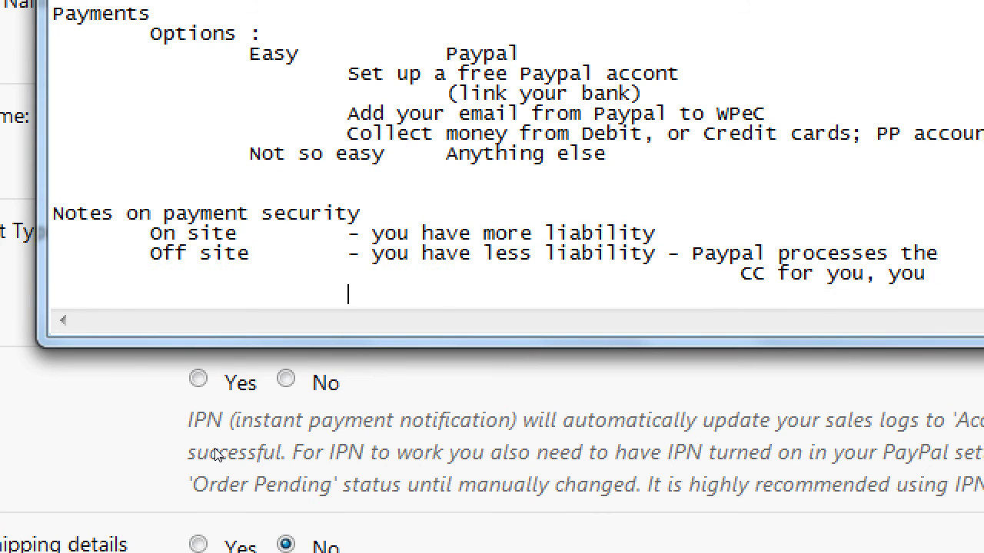
pyautogui.press('Tab')
pyautogui.write('never touch it,')
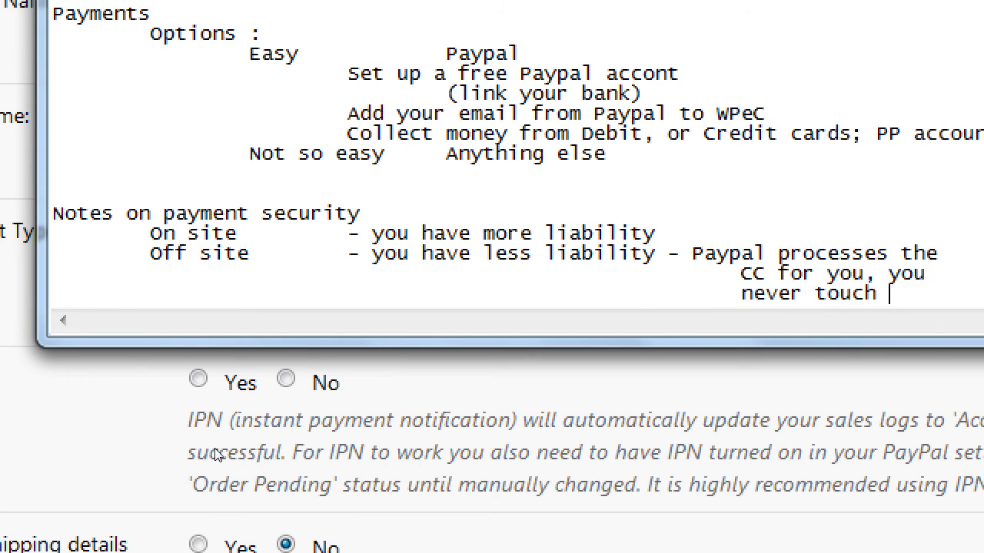
# Step: Finish the Off site note with 'store it, or are targeted by hackers'
pyautogui.press('Return')
pyautogui.press('Tab')
pyautogui.press('Tab')
pyautogui.press('Tab')
pyautogui.press('Tab')
pyautogui.press('Tab')
pyautogui.press('Tab')
pyautogui.press('Tab')
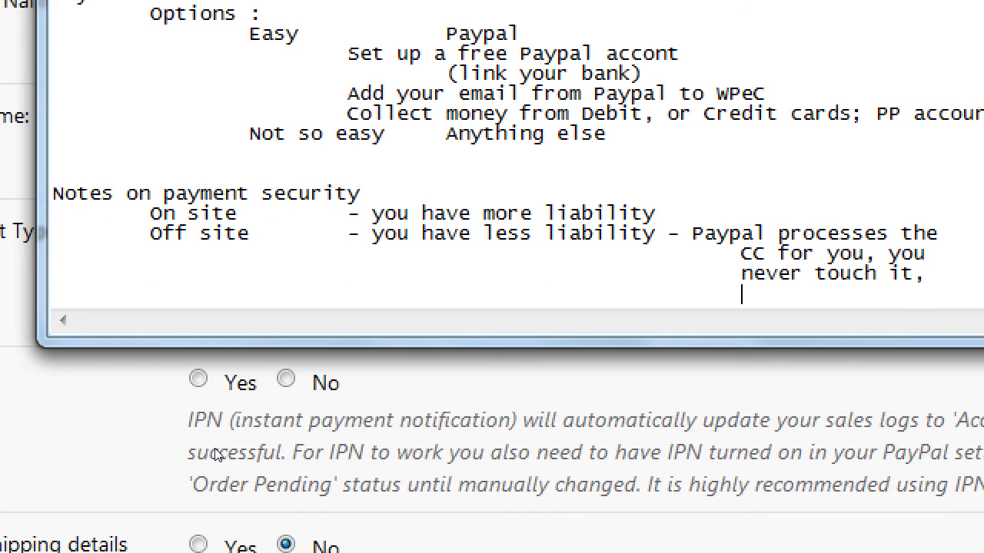
pyautogui.write('store it, or')
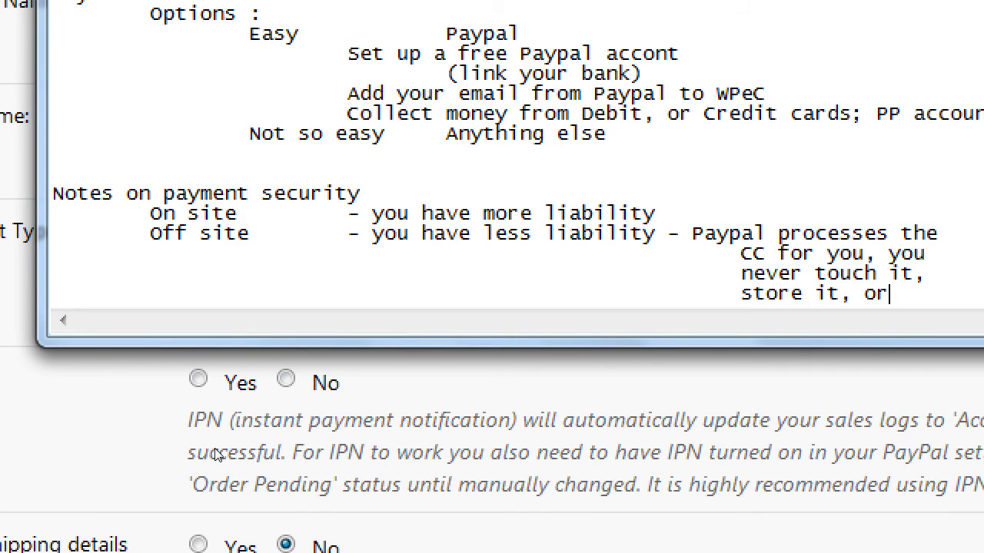
pyautogui.press('Return')
pyautogui.press('Tab')
pyautogui.press('Tab')
pyautogui.press('Tab')
pyautogui.press('Tab')
pyautogui.press('Tab')
pyautogui.press('Tab')
pyautogui.press('Tab')
pyautogui.write('a')
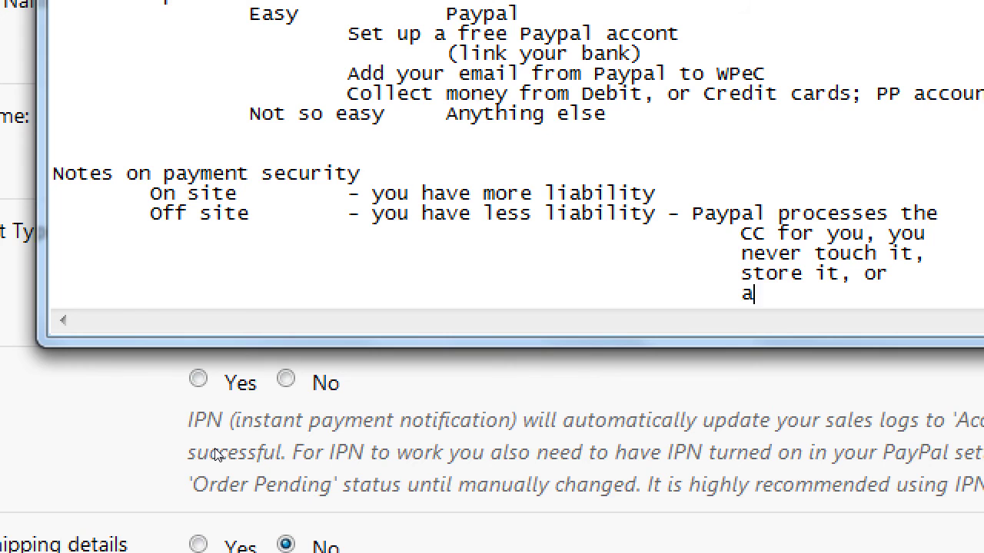
pyautogui.write('re targetted')
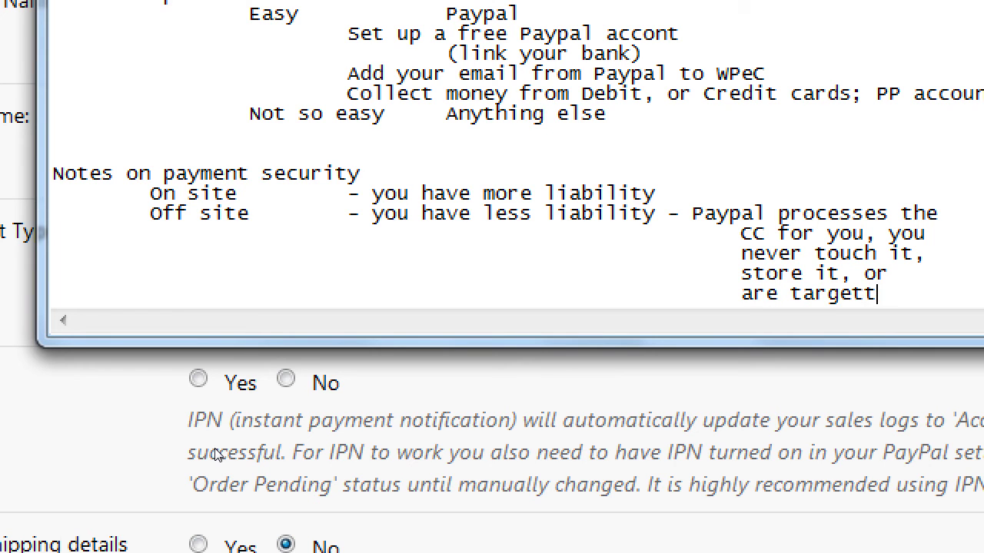
pyautogui.press('BackSpace')
pyautogui.press('BackSpace')
pyautogui.press('BackSpace')
pyautogui.write('ed')
pyautogui.press('Return')
pyautogui.press('Tab')
pyautogui.press('Tab')
pyautogui.press('Tab')
pyautogui.press('Tab')
pyautogui.press('Tab')
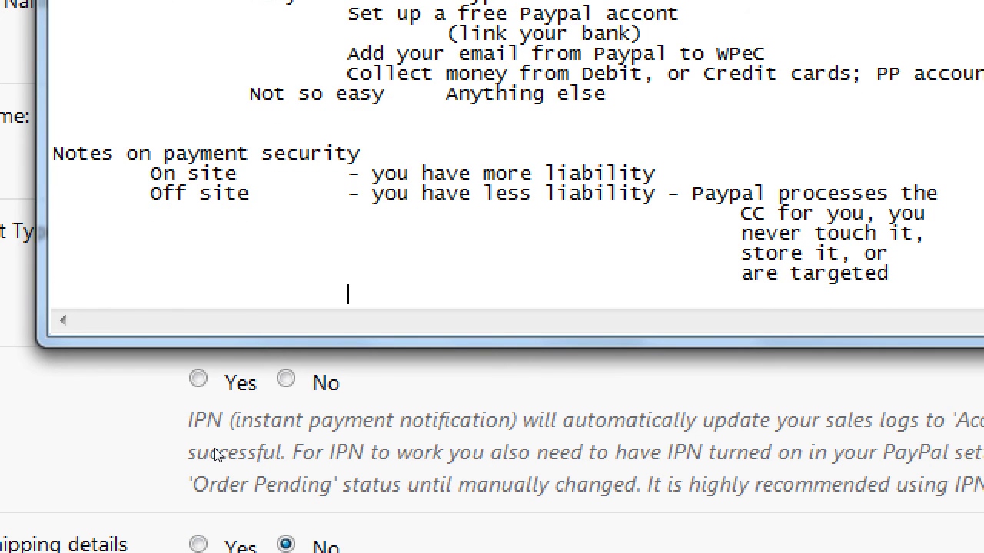
pyautogui.press('Tab')
pyautogui.press('Tab')
pyautogui.write('by hackers')
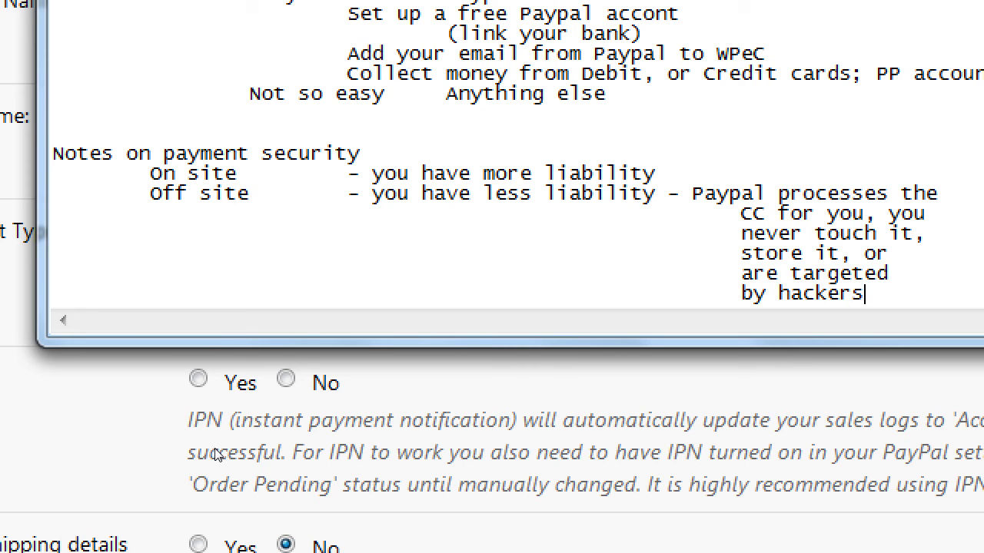
# Step: Insert an indented blank line after the On site line
pyautogui.press('Return')
pyautogui.press('Return')
pyautogui.press('Return')
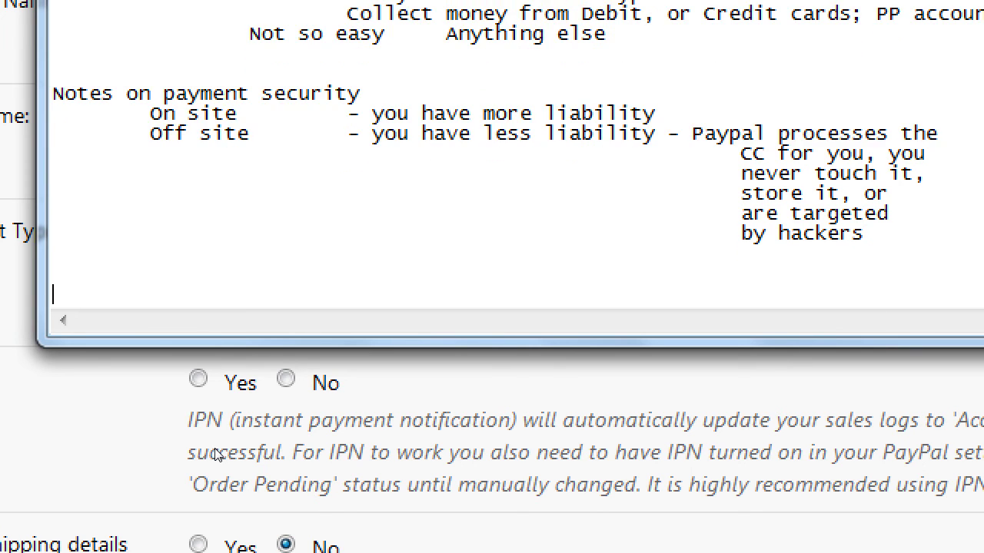
pyautogui.press('Up')
pyautogui.press('Up')
pyautogui.press('Up')
pyautogui.press('Up')
pyautogui.press('Up')
pyautogui.press('Up')
pyautogui.press('Up')
pyautogui.press('Left')
pyautogui.press('Return')
pyautogui.press('Tab')
pyautogui.press('Tab')
pyautogui.press('Tab')
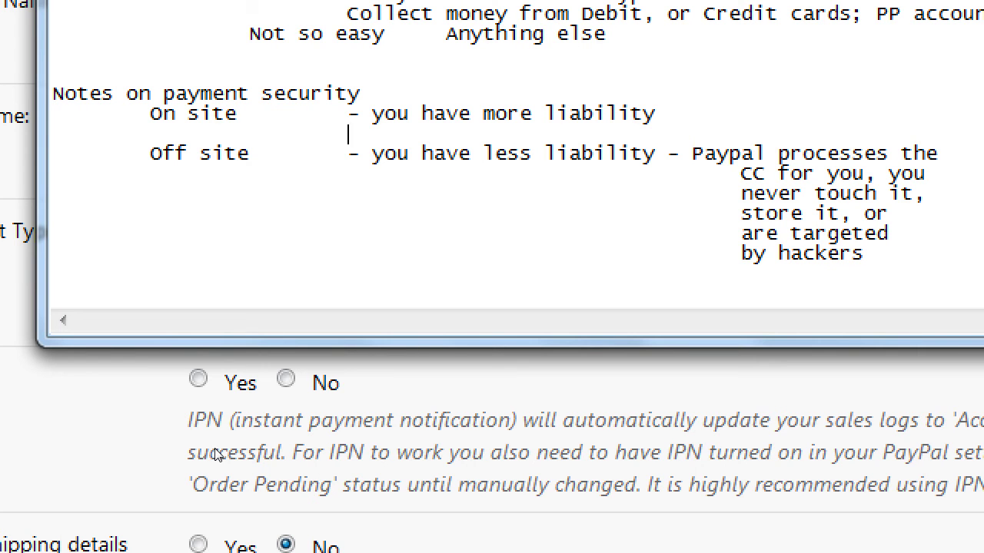
# Step: Extend the On site note with '- On your site, you collect all vulnerable info'
pyautogui.press('Up')
pyautogui.press('End')
pyautogui.write('-')
pyautogui.write('On your site, you collec')
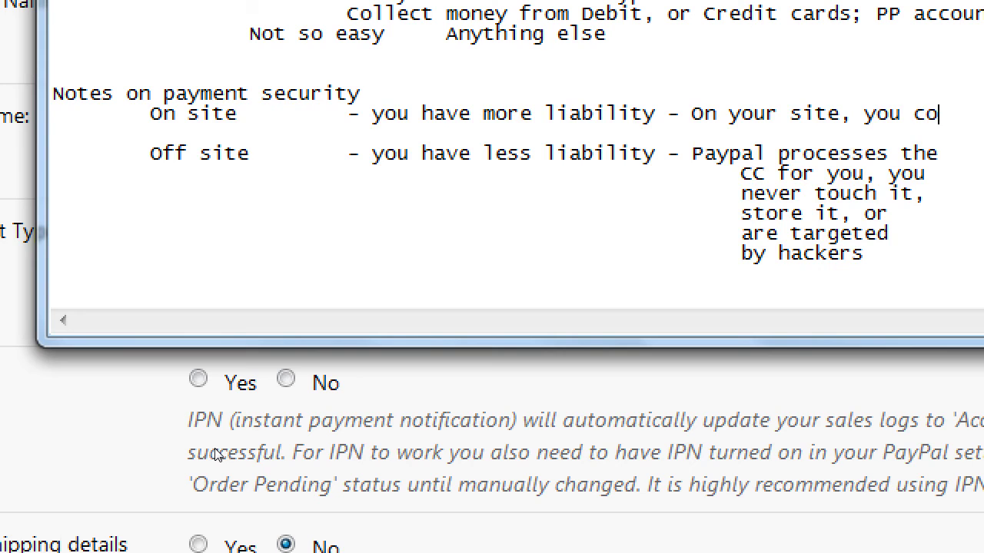
pyautogui.press('Return')
pyautogui.press('Tab')
pyautogui.press('Tab')
pyautogui.press('Tab')
# Step: Continue the note with 'and need to have SSL set up (not free) and management'
pyautogui.press('Tab')
pyautogui.press('Tab')
pyautogui.press('Tab')
pyautogui.press('Tab')
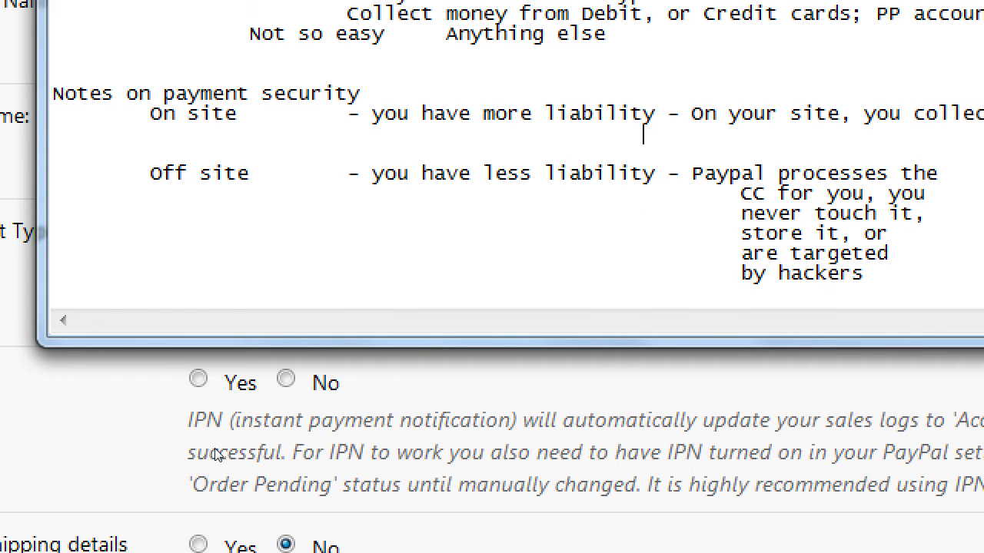
pyautogui.write('all vulnerable info')
pyautogui.press('Return')
pyautogui.press('Tab')
pyautogui.press('Tab')
pyautogui.press('Tab')
pyautogui.press('Tab')
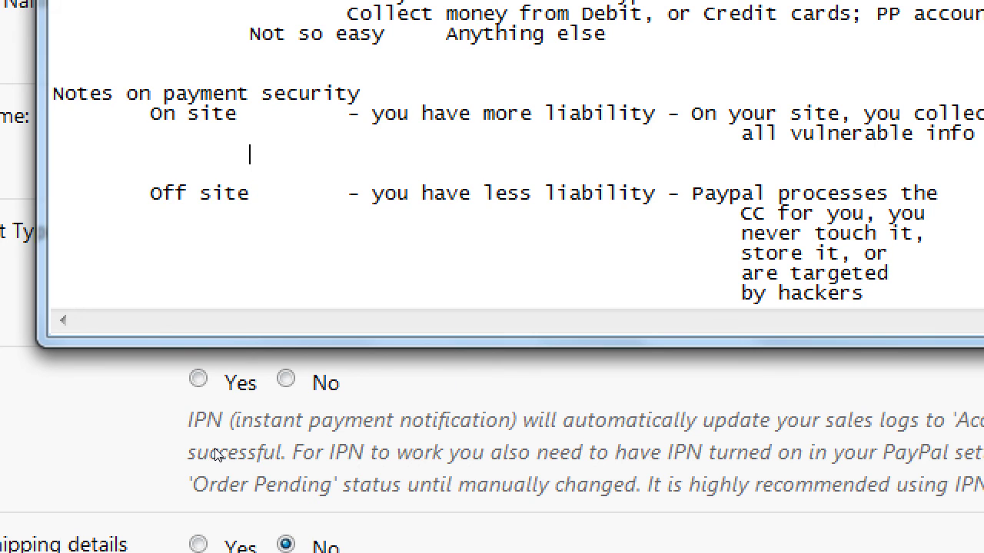
pyautogui.write('and need to have')
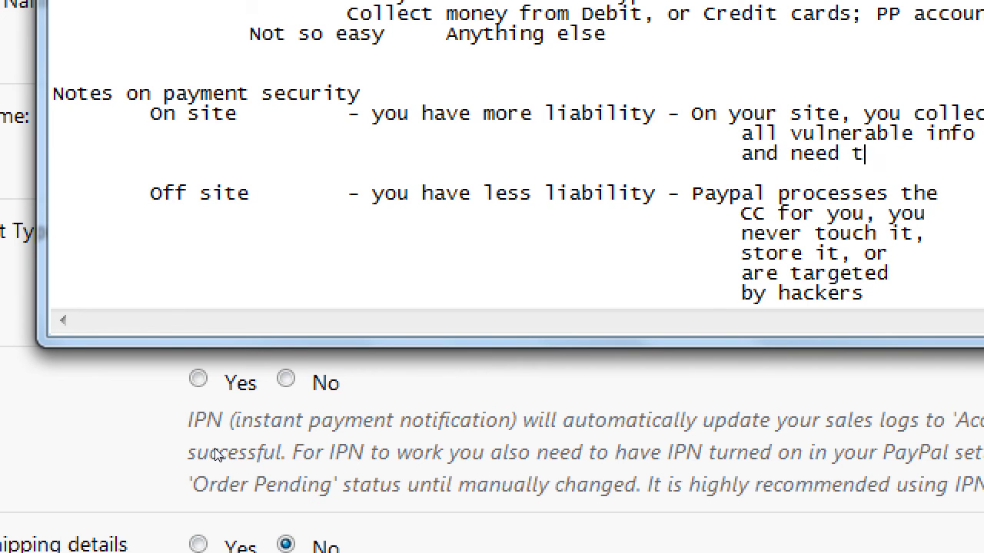
pyautogui.press('Return')
pyautogui.press('Tab')
pyautogui.press('Tab')
pyautogui.press('Tab')
pyautogui.press('Tab')
pyautogui.press('Tab')
pyautogui.press('Tab')
pyautogui.press('Tab')
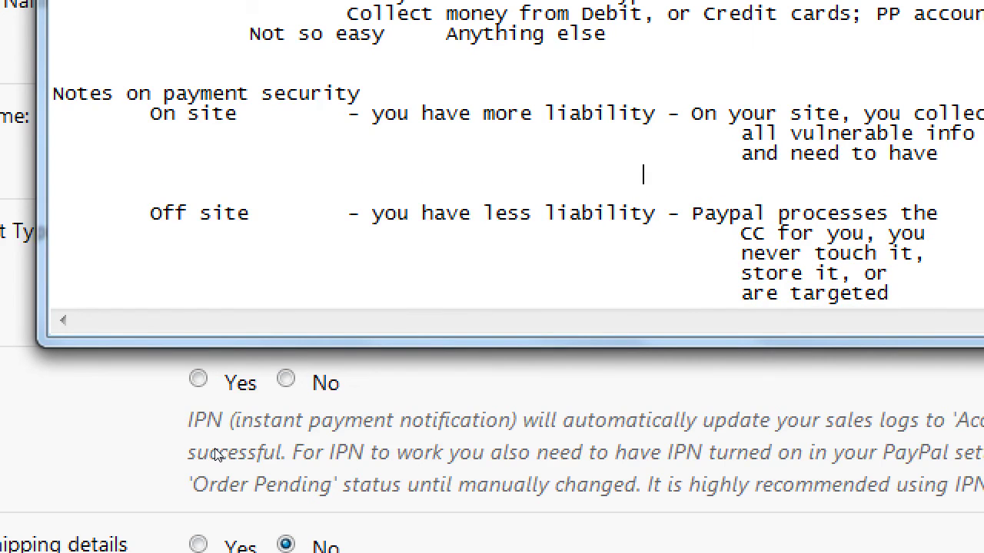
pyautogui.write('SSL set up (not free')
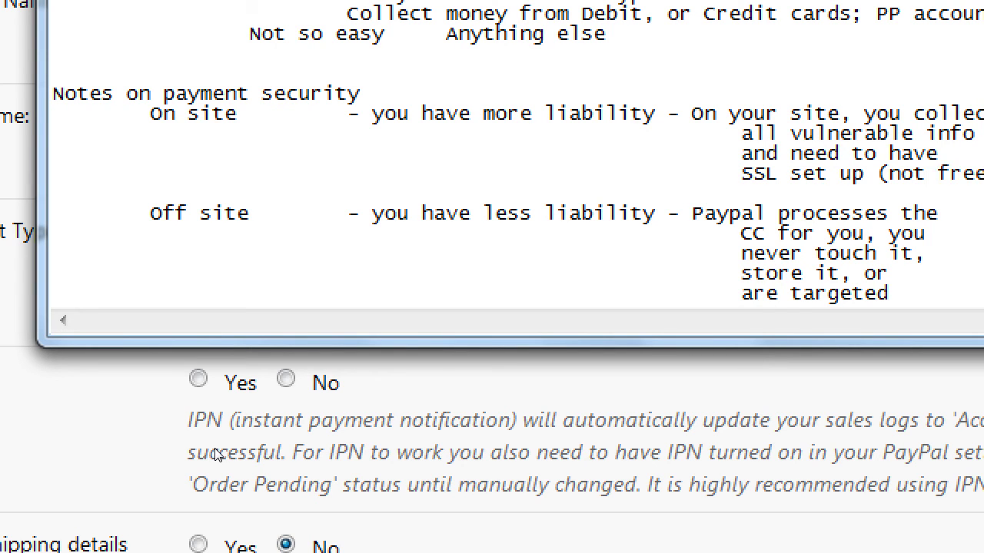
pyautogui.press('Return')
pyautogui.press('Tab')
pyautogui.press('Tab')
pyautogui.press('Tab')
pyautogui.press('Tab')
pyautogui.press('Tab')
pyautogui.press('Tab')
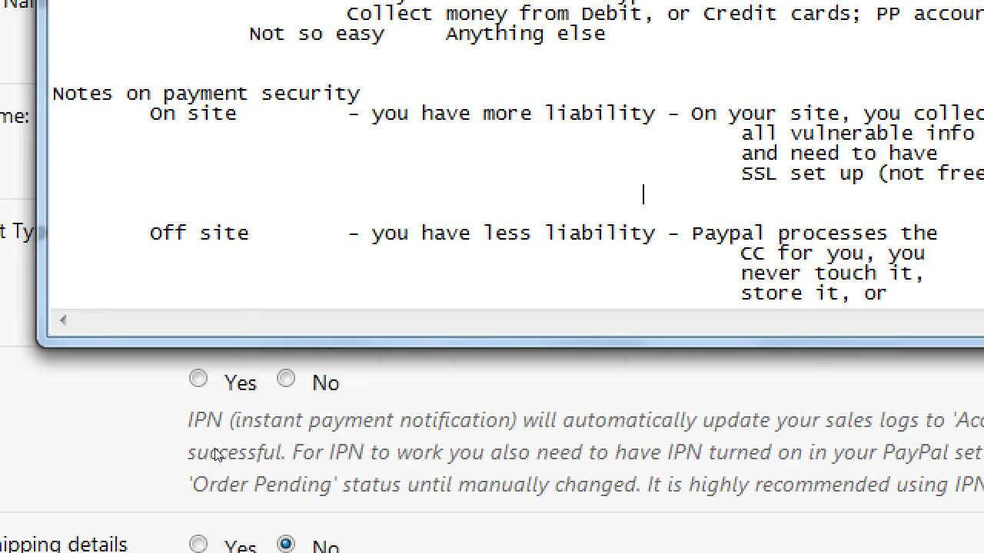
pyautogui.press('Tab')
pyautogui.write('and management')
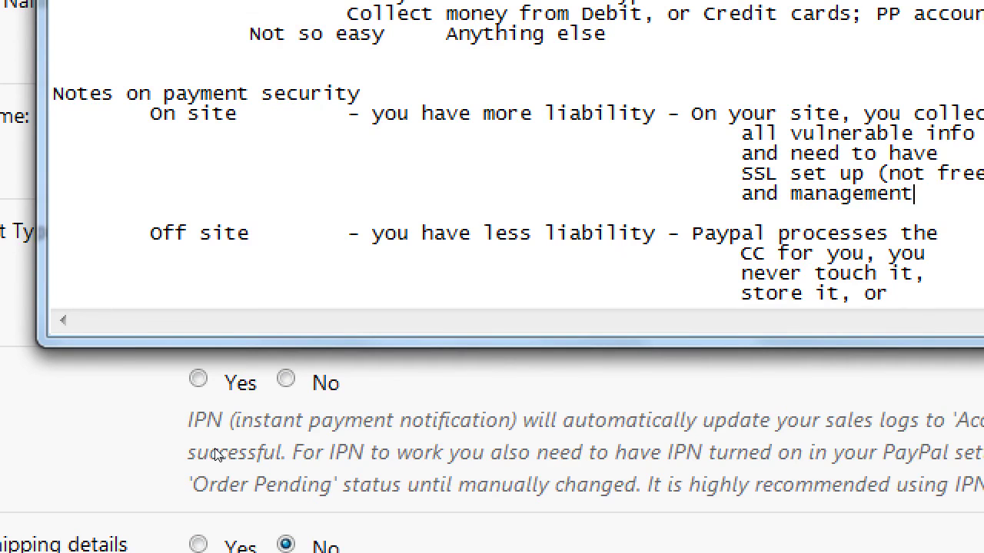
pyautogui.press('Down')
pyautogui.press('Down')
pyautogui.press('Down')
pyautogui.press('Down')
pyautogui.press('Down')
pyautogui.press('Down')
pyautogui.press('Down')
pyautogui.press('Down')
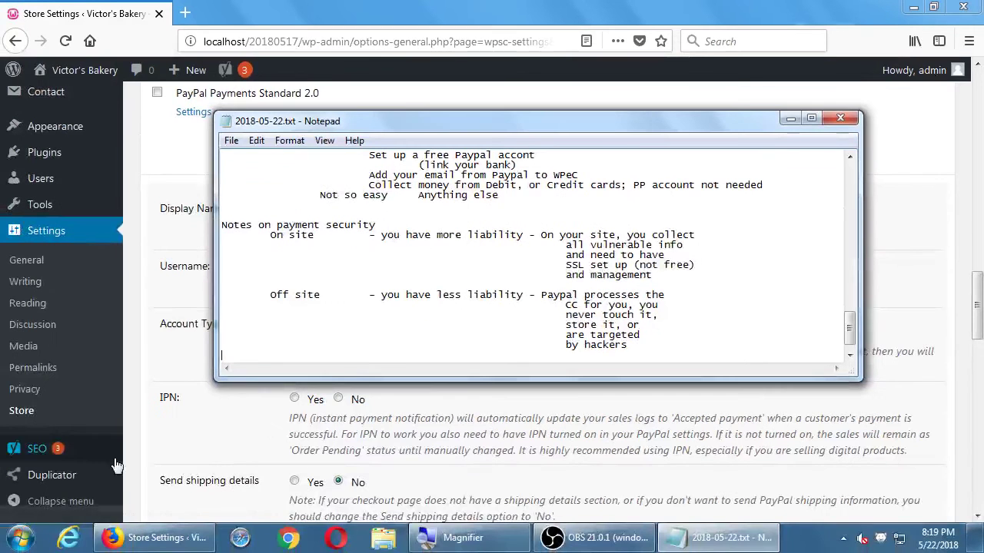
# Step: Enlarge the Notepad window, then return to the PayPal settings and select the old Username e-mail
pyautogui.moveTo(496, 112); pyautogui.dragTo(497, 21)
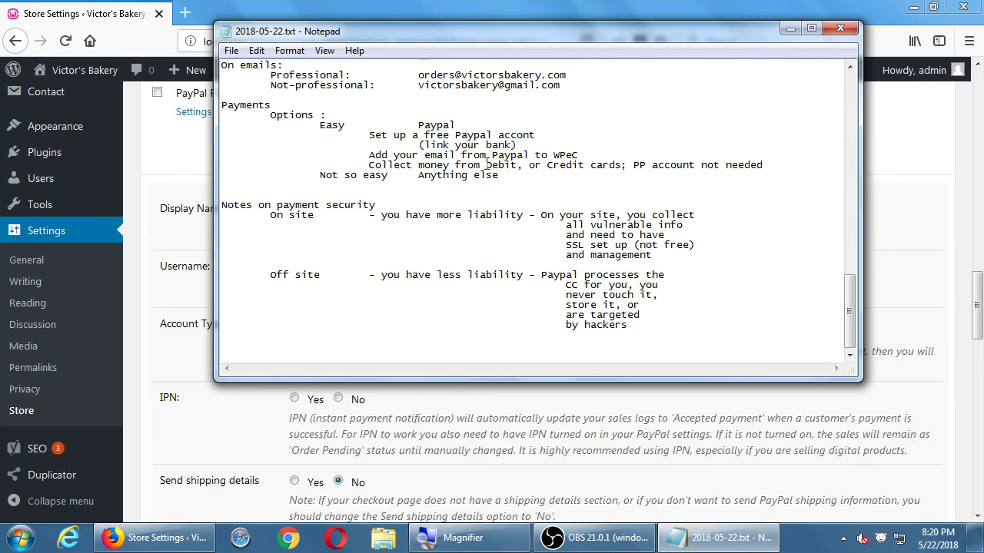
pyautogui.click(145, 339)
pyautogui.moveTo(408, 269); pyautogui.dragTo(287, 268)
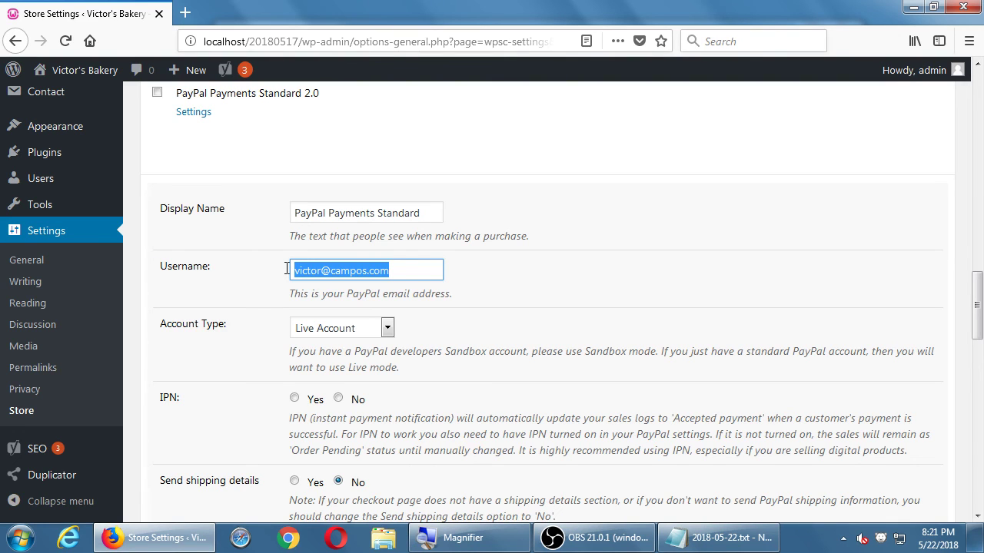
# Step: Delete the old PayPal e-mail from the Username field and review the gateway list
pyautogui.press('BackSpace')
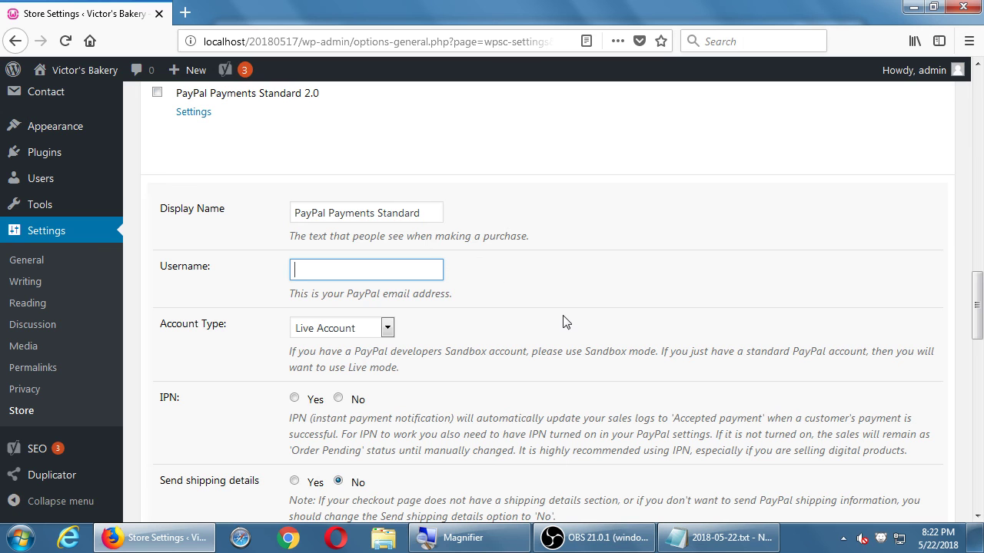
pyautogui.scroll(8, 564, 322)
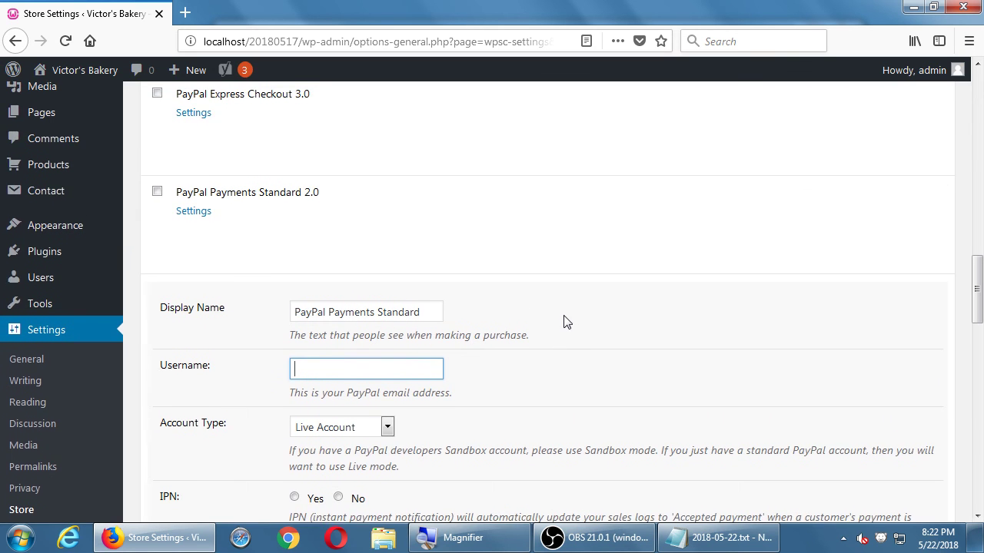
pyautogui.scroll(3, 567, 322)
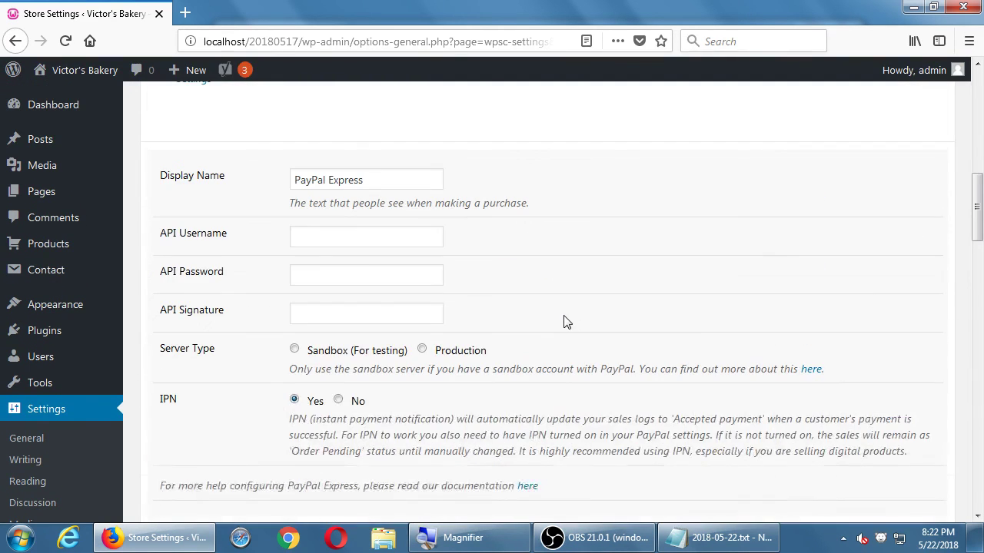
pyautogui.scroll(1, 563, 321)
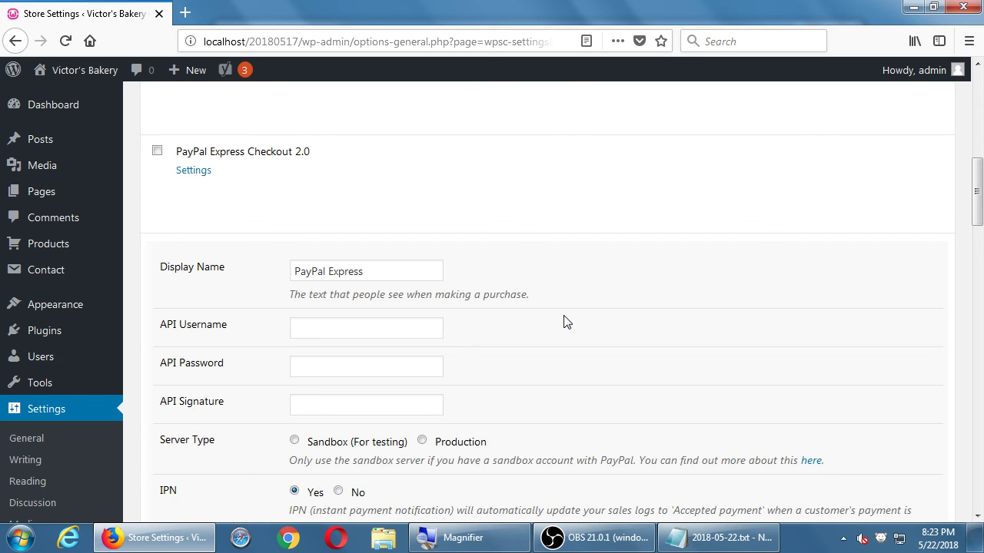
pyautogui.scroll(8, 564, 322)
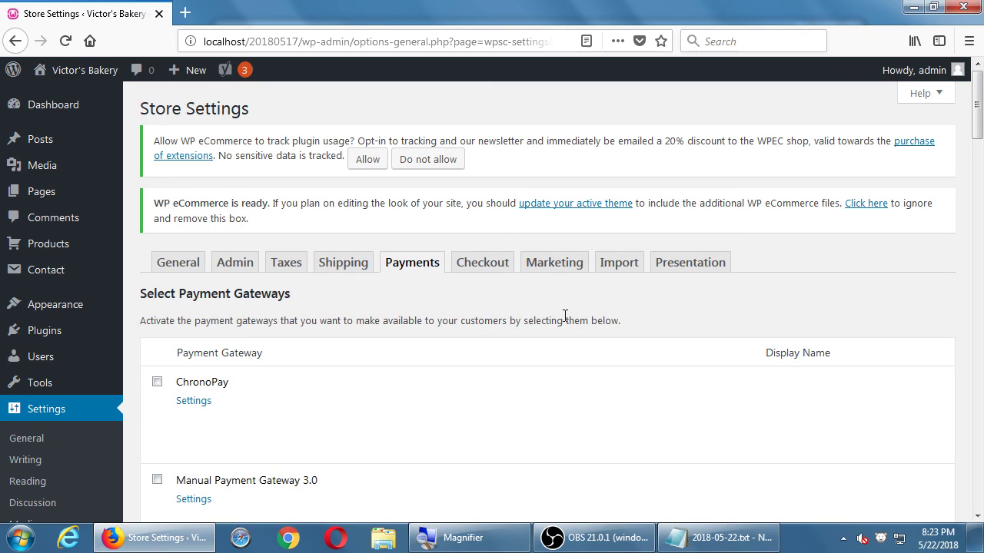
pyautogui.scroll(-7, 565, 316)
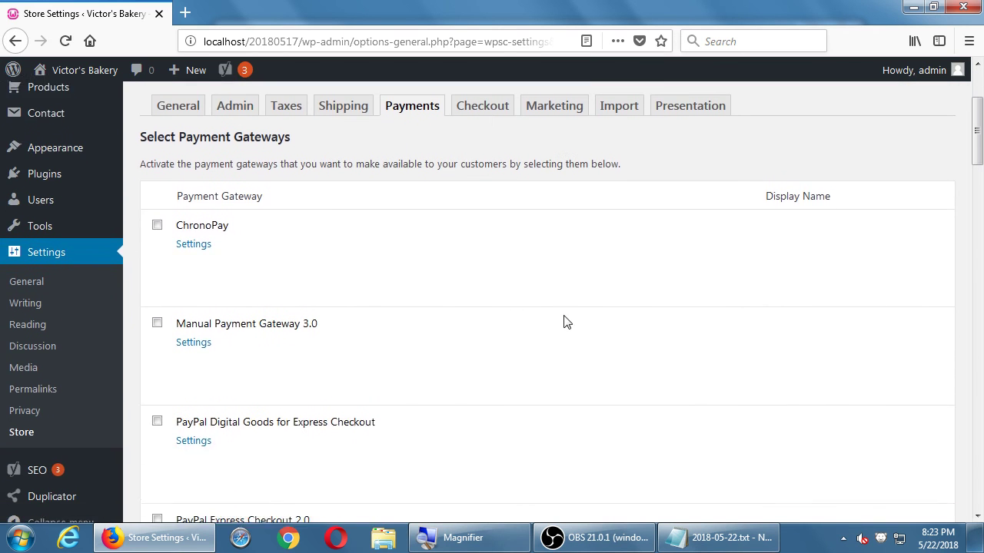
pyautogui.scroll(-2, 563, 322)
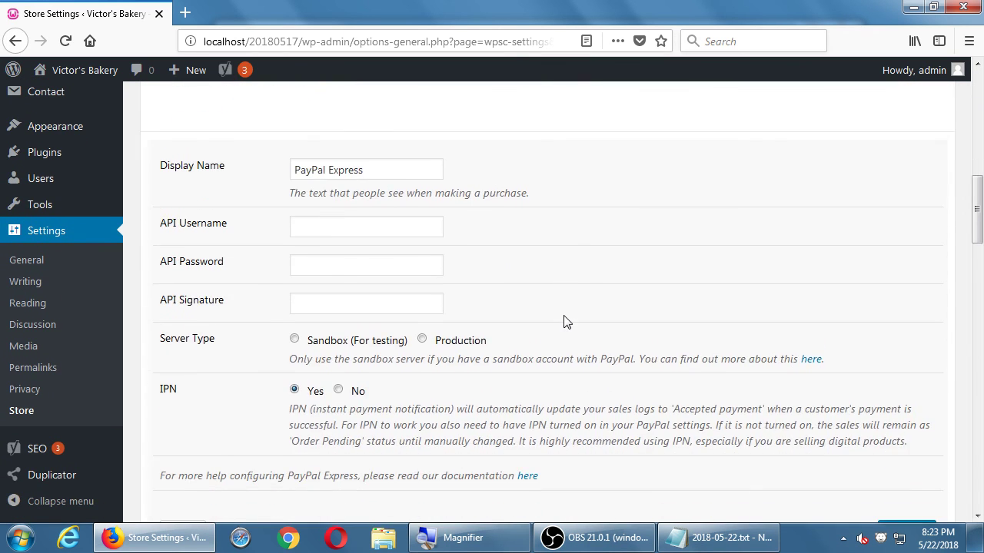
pyautogui.scroll(-8, 564, 322)
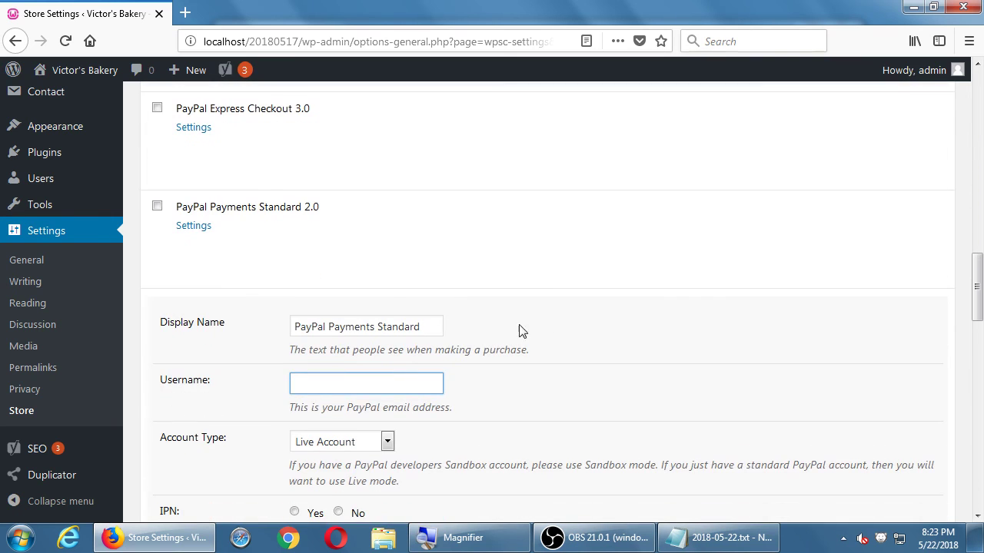
# Step: Enable PayPal Payments Standard 2.0, enter the sales e-mail address as Username, and save changes
pyautogui.click(157, 209)
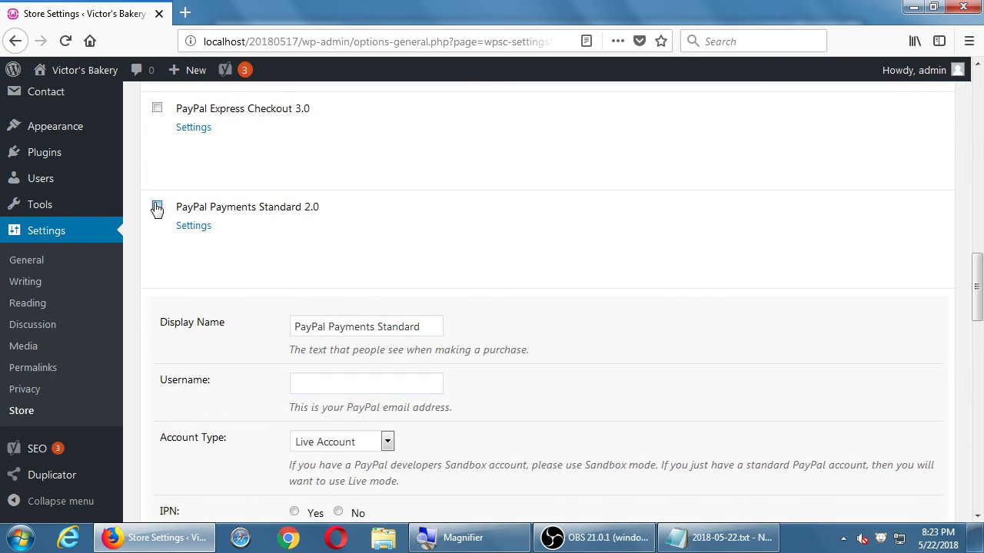
pyautogui.click(311, 382)
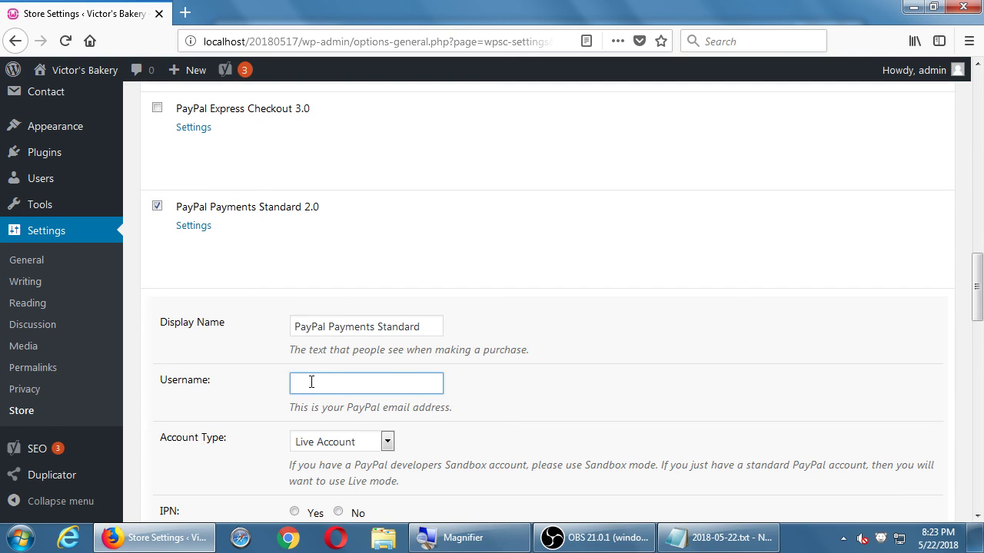
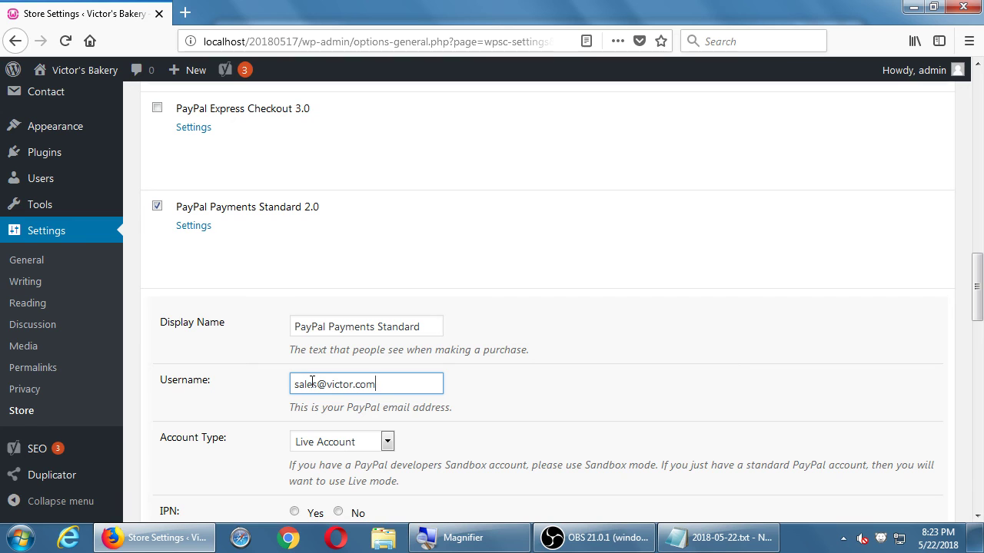
pyautogui.scroll(1, 161, 223)
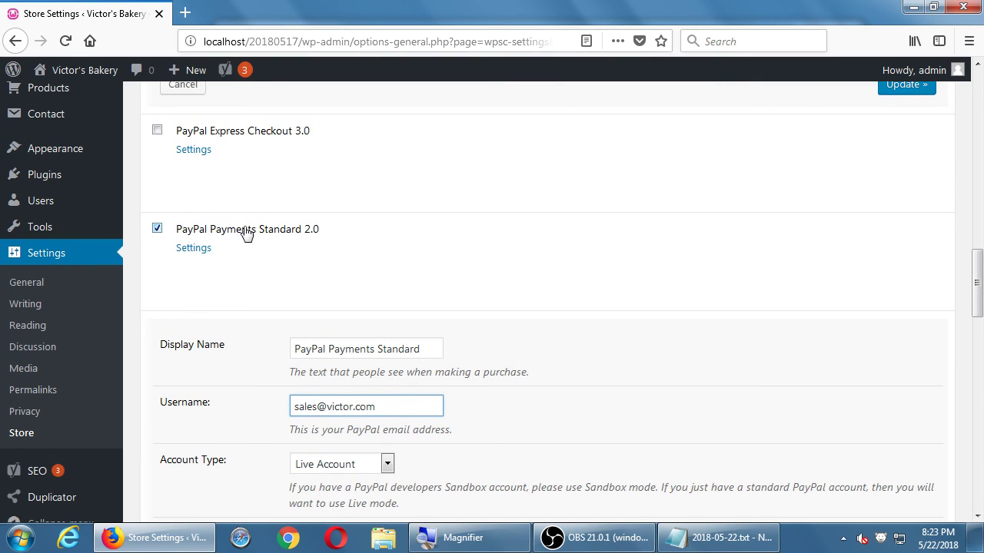
pyautogui.scroll(-10, 252, 233)
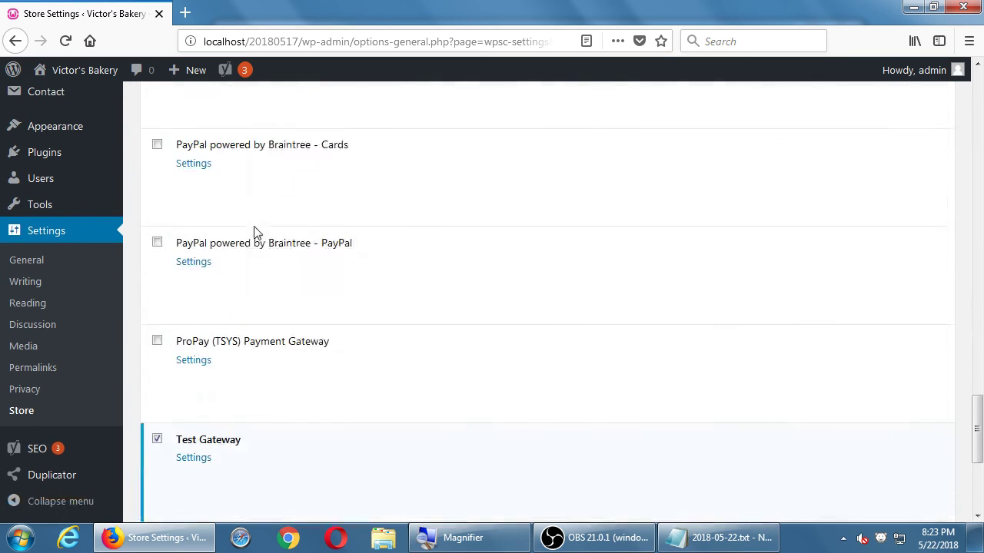
pyautogui.scroll(1, 213, 224)
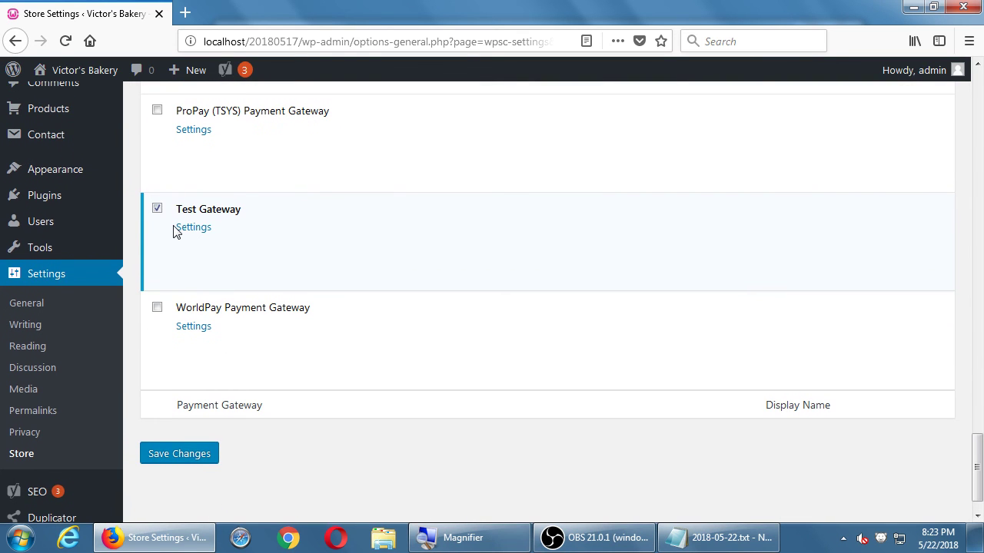
pyautogui.click(201, 456)
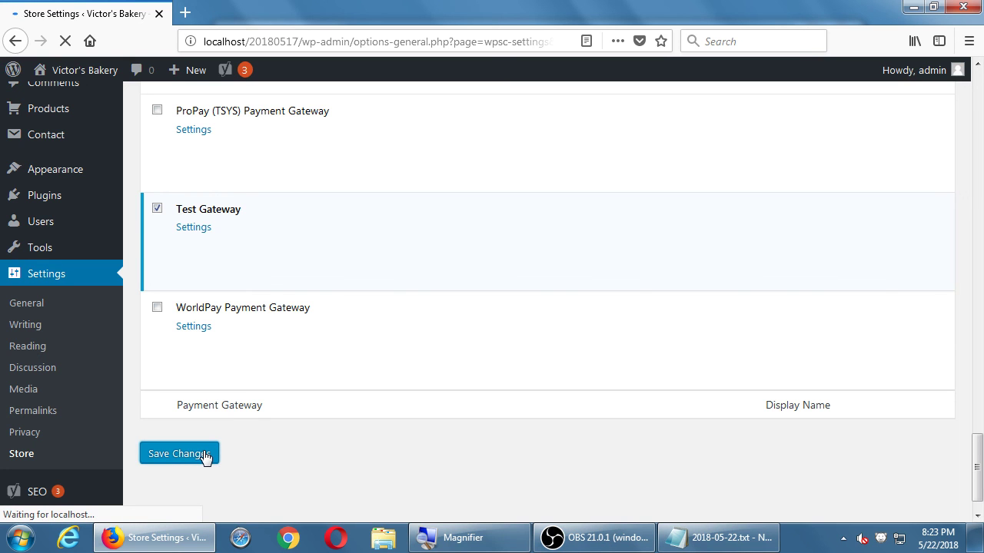
# Step: Scroll through the gateway list to confirm the Test Gateway row is checked
pyautogui.scroll(-5, 204, 456)
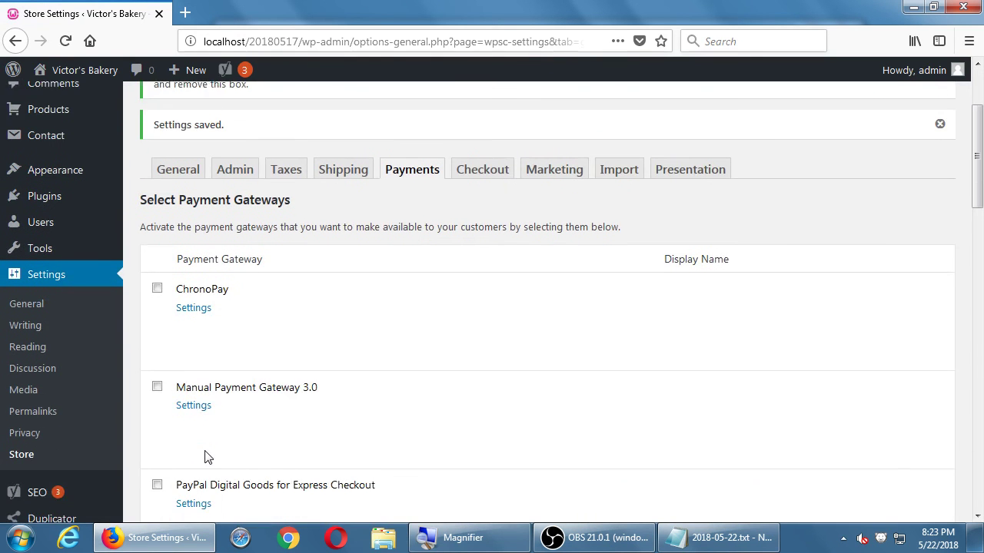
pyautogui.scroll(-4, 250, 224)
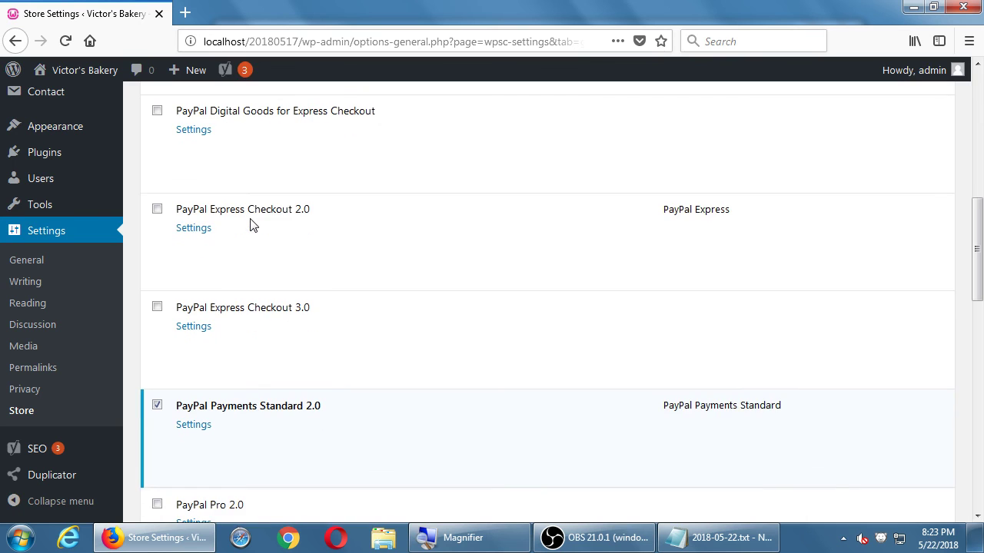
pyautogui.scroll(-5, 250, 224)
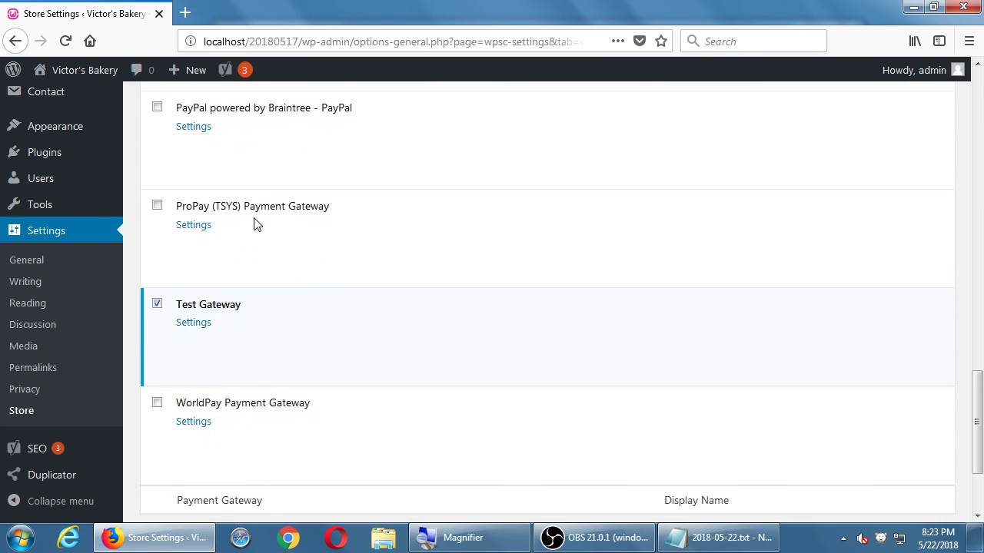
pyautogui.scroll(-2, 255, 223)
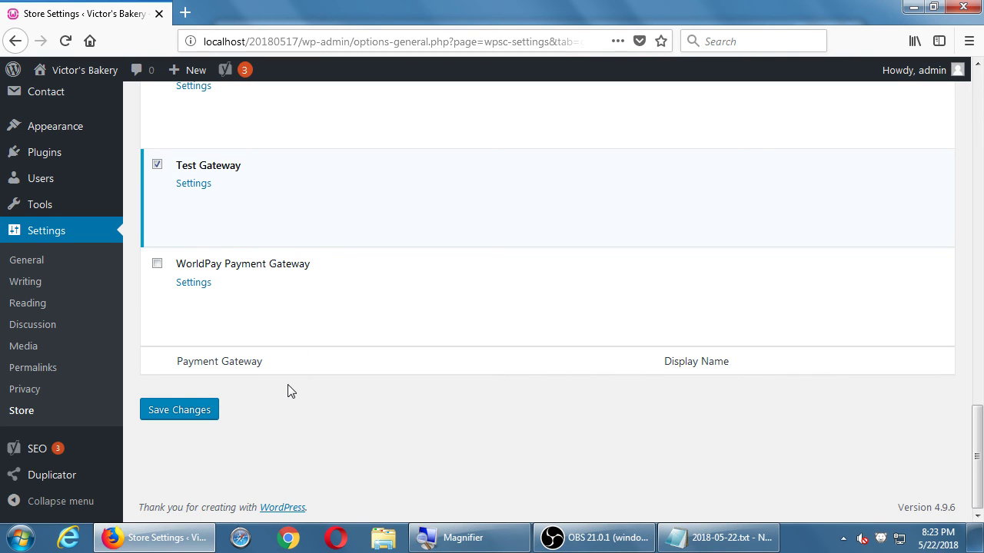
pyautogui.scroll(5, 290, 392)
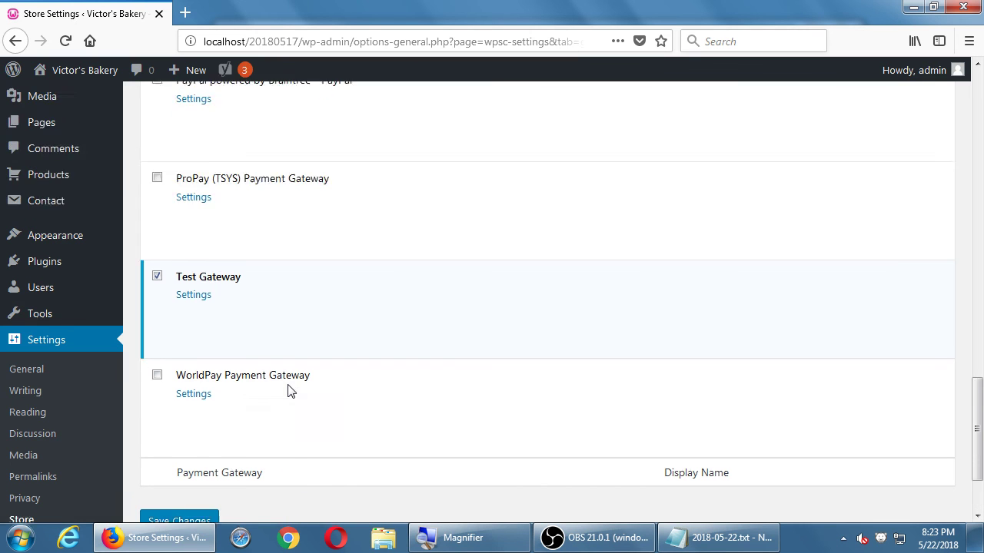
pyautogui.scroll(10, 291, 392)
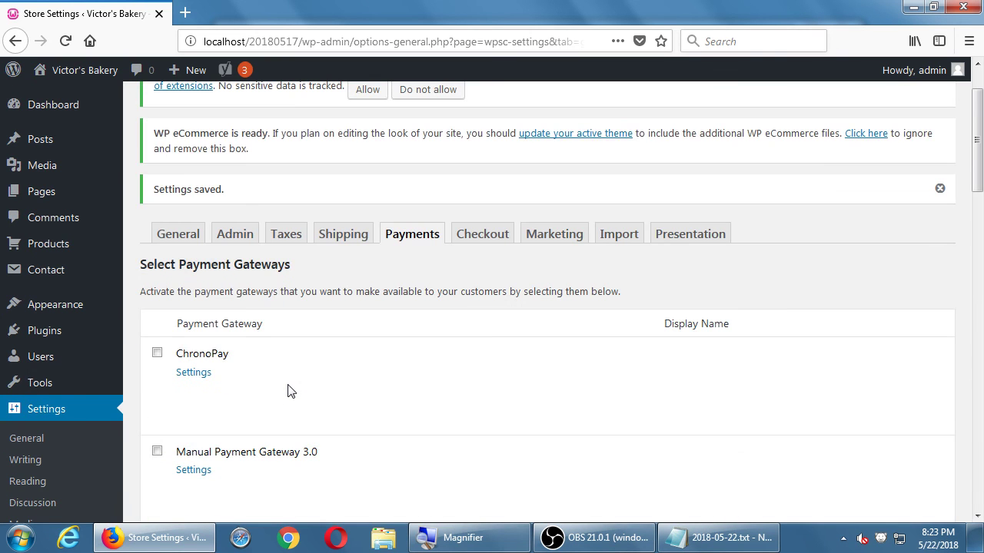
pyautogui.scroll(-2, 291, 392)
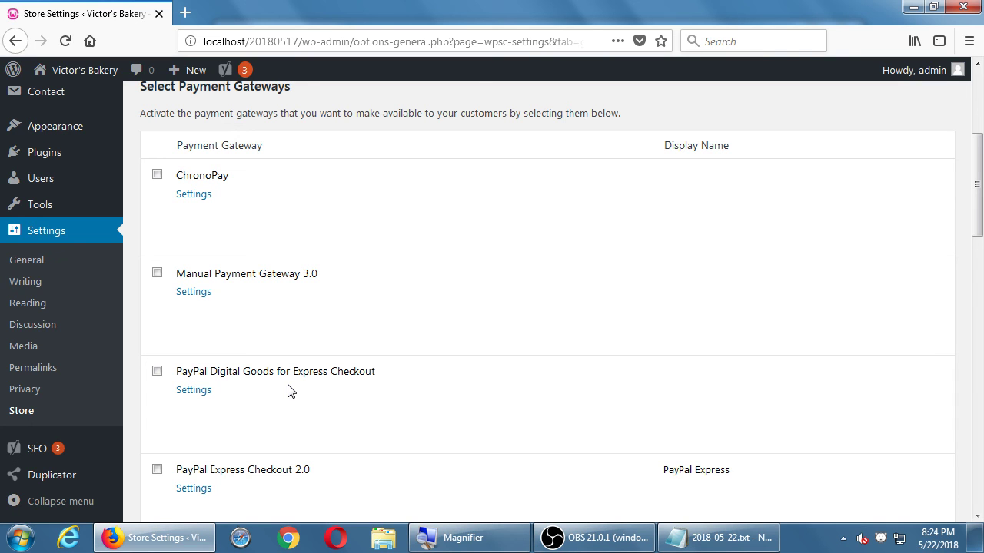
pyautogui.scroll(3, 291, 392)
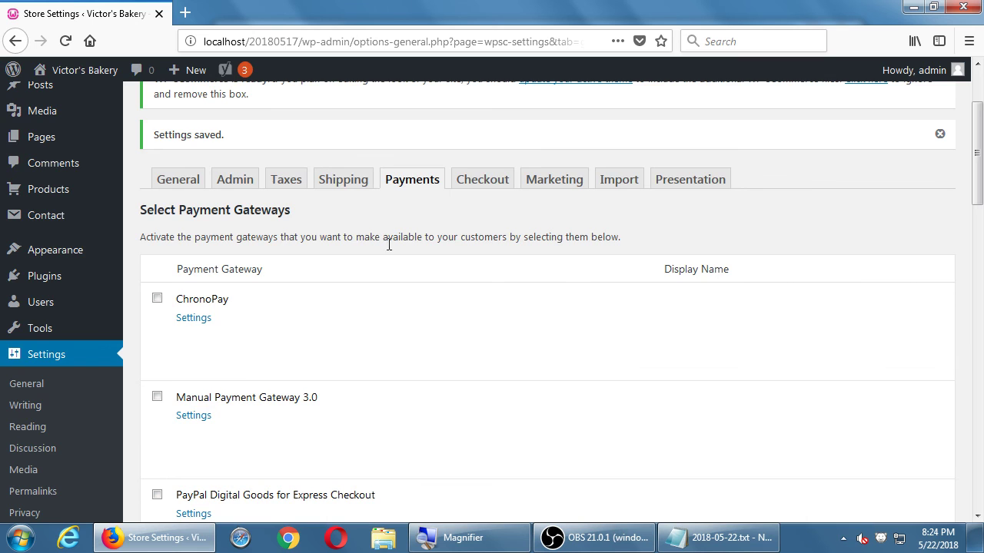
pyautogui.scroll(-4, 390, 242)
pyautogui.scroll(-12, 394, 239)
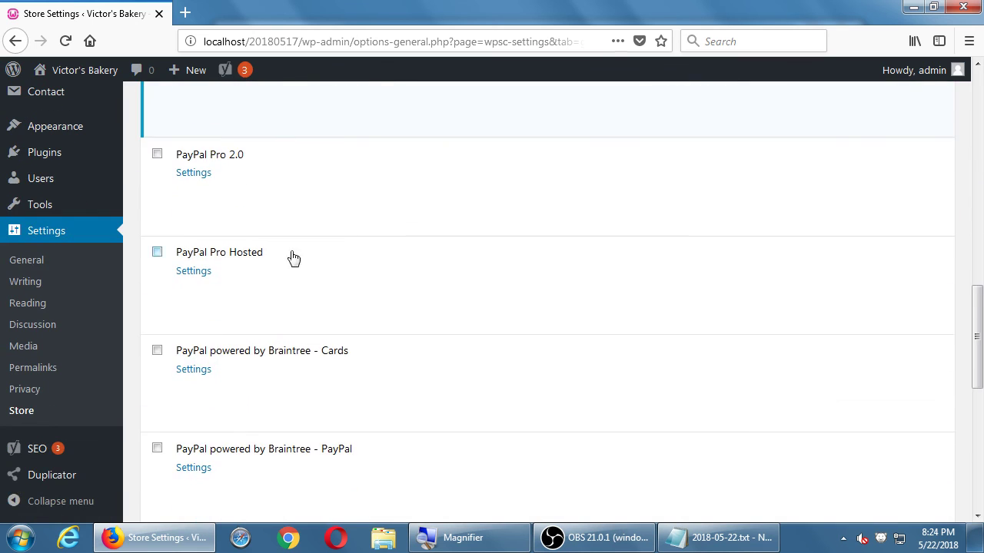
pyautogui.scroll(2, 298, 217)
pyautogui.scroll(-5, 379, 182)
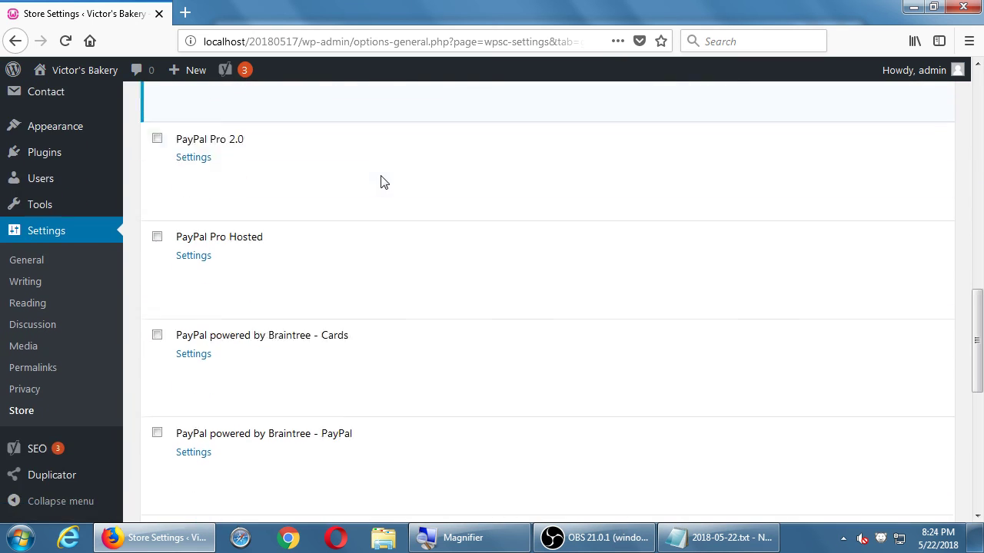
pyautogui.scroll(-3, 380, 182)
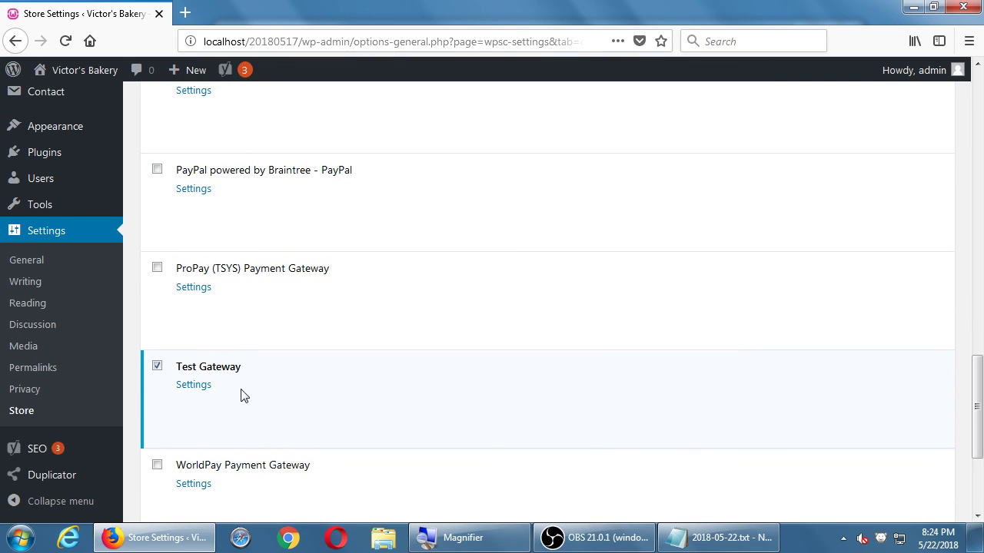
# Step: Rename Test Gateway to TEST with instructions 'Warning no products will be sold. Just testing.' and update
pyautogui.click(204, 389)
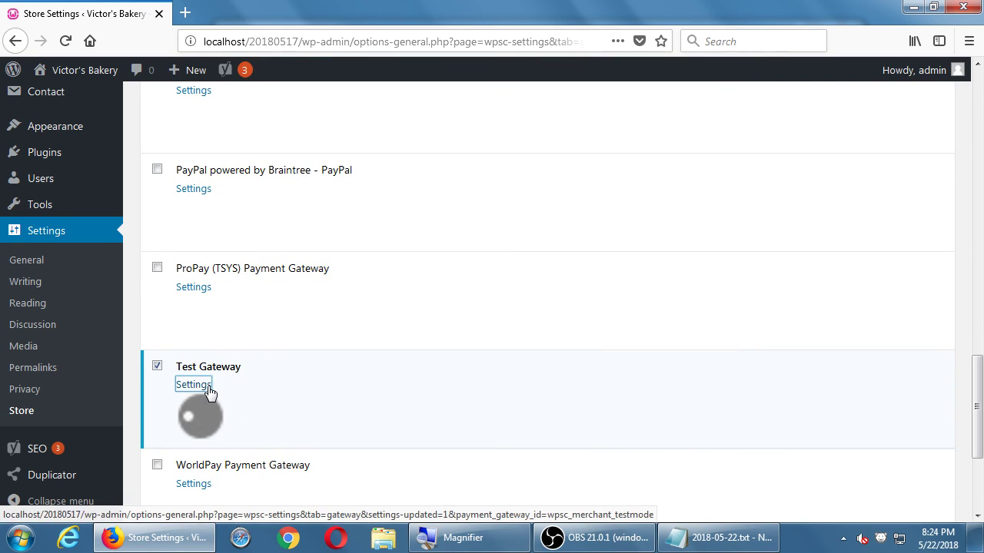
pyautogui.scroll(-3, 212, 391)
pyautogui.scroll(-2, 381, 338)
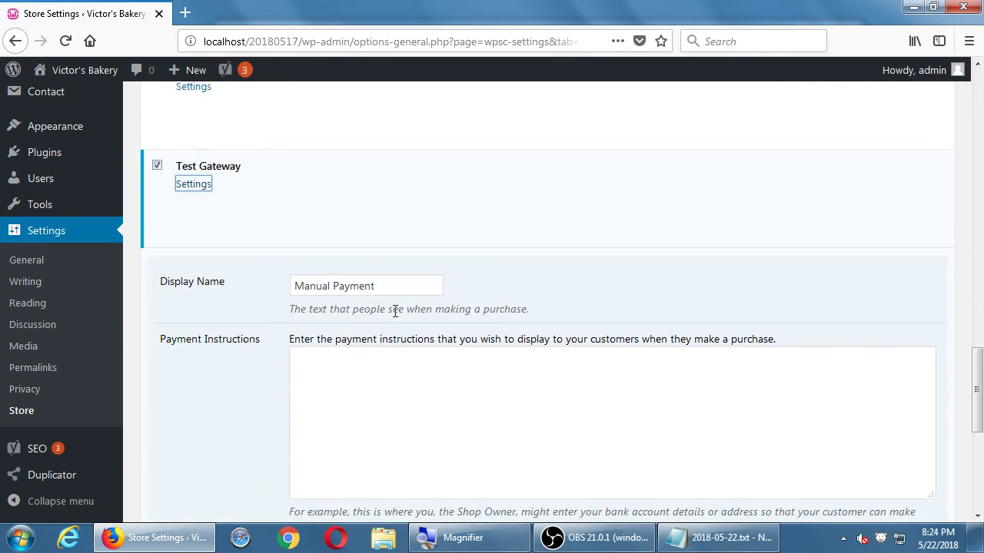
pyautogui.scroll(-3, 338, 323)
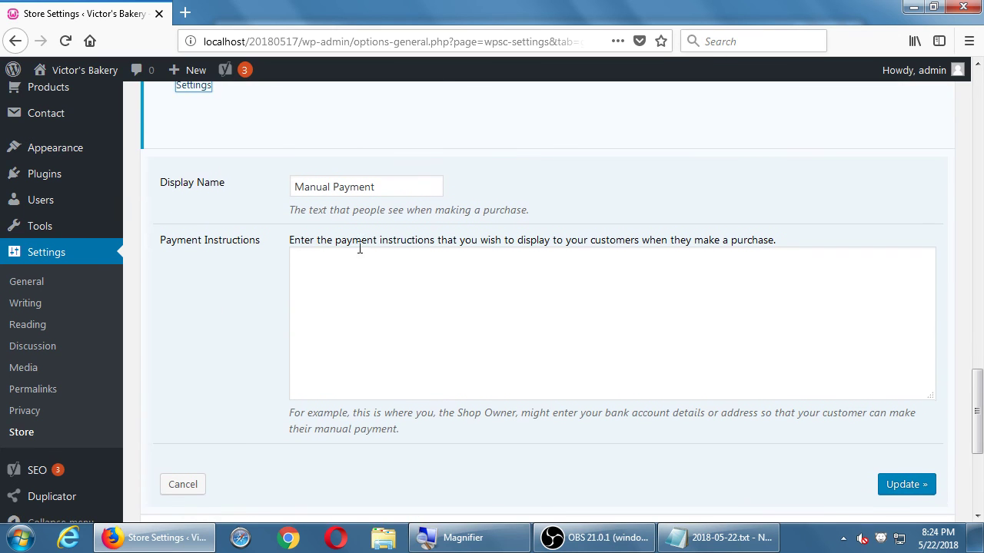
pyautogui.moveTo(388, 196); pyautogui.dragTo(213, 179)
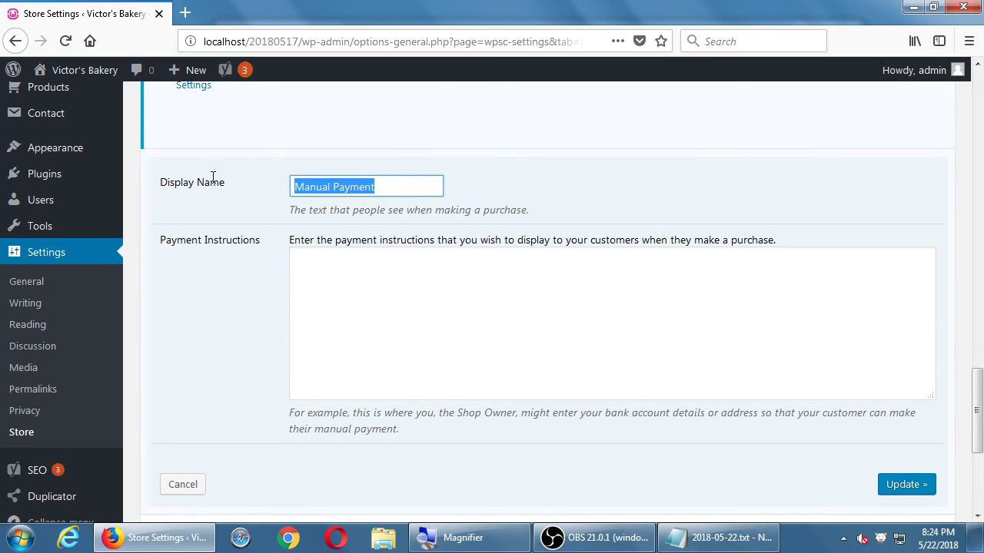
pyautogui.write('TEST')
pyautogui.press('Tab')
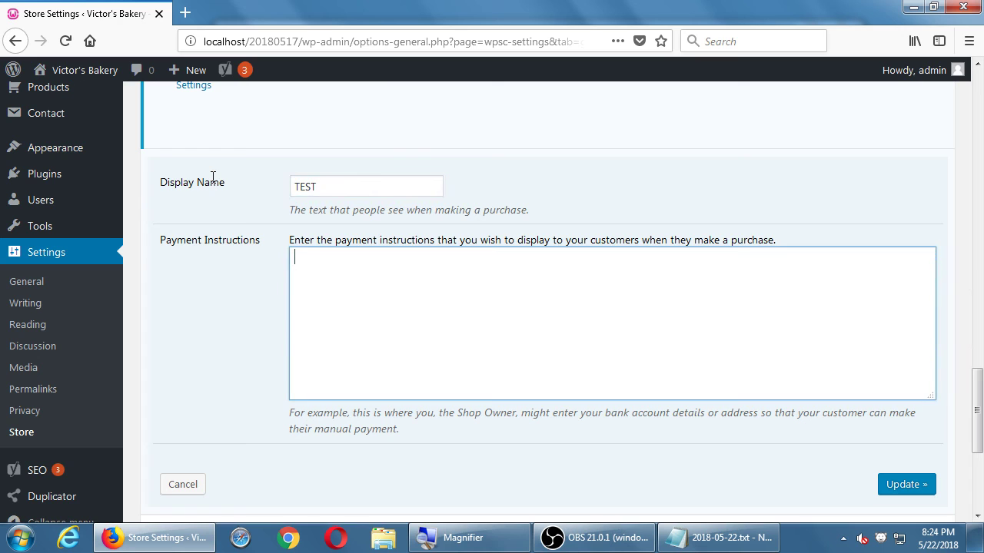
pyautogui.write('WSarning')
pyautogui.hotkey('ctrl', 'a')
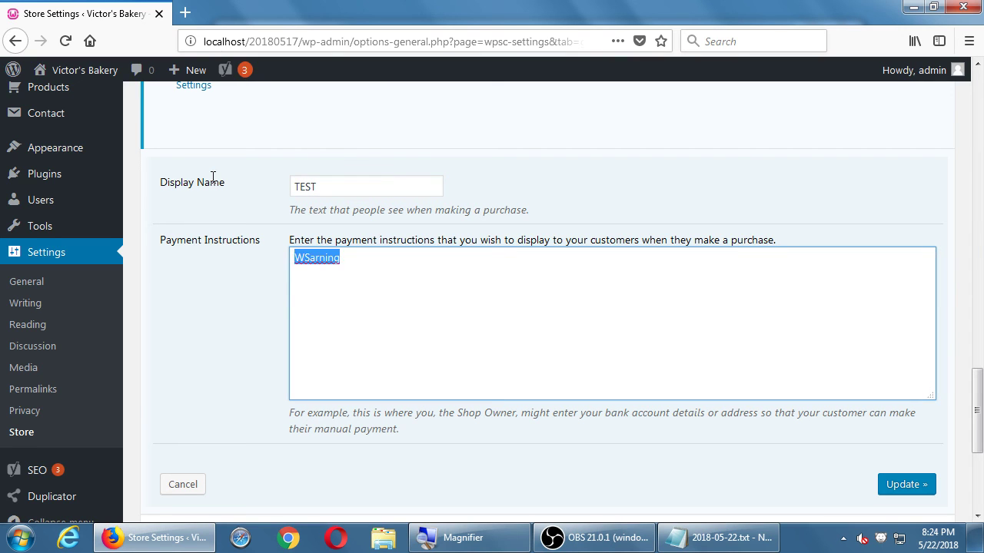
pyautogui.write('Warning no product')
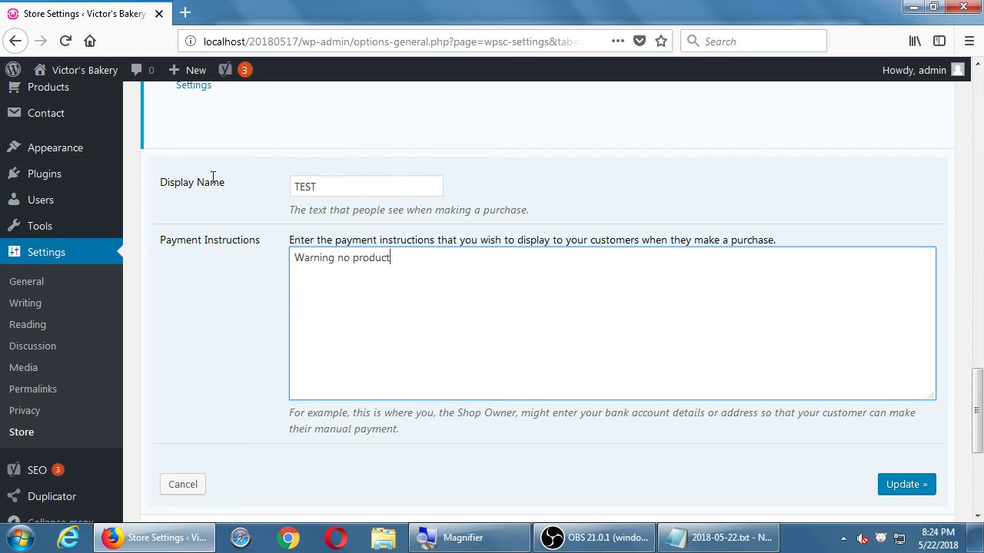
pyautogui.write('s will be sold. Just testing.')
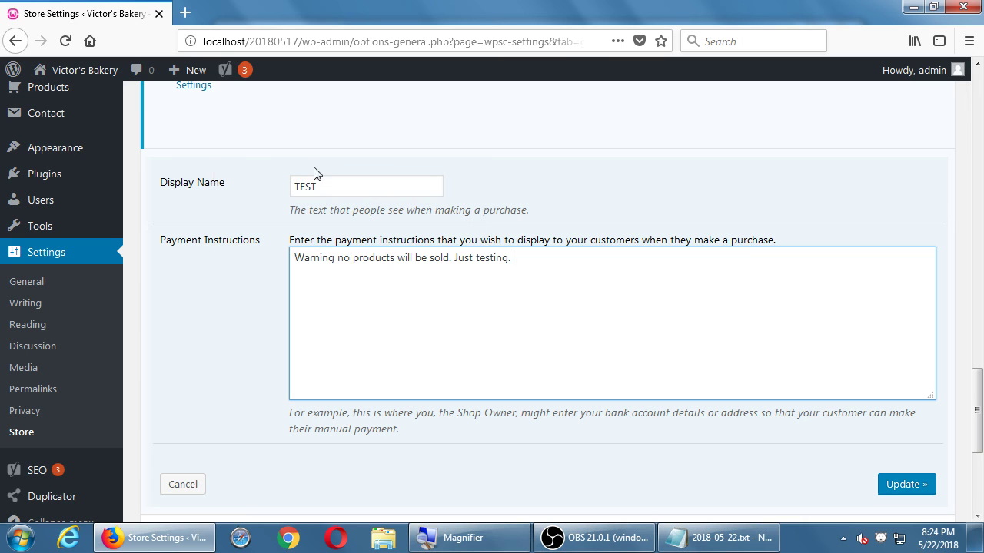
pyautogui.click(880, 485)
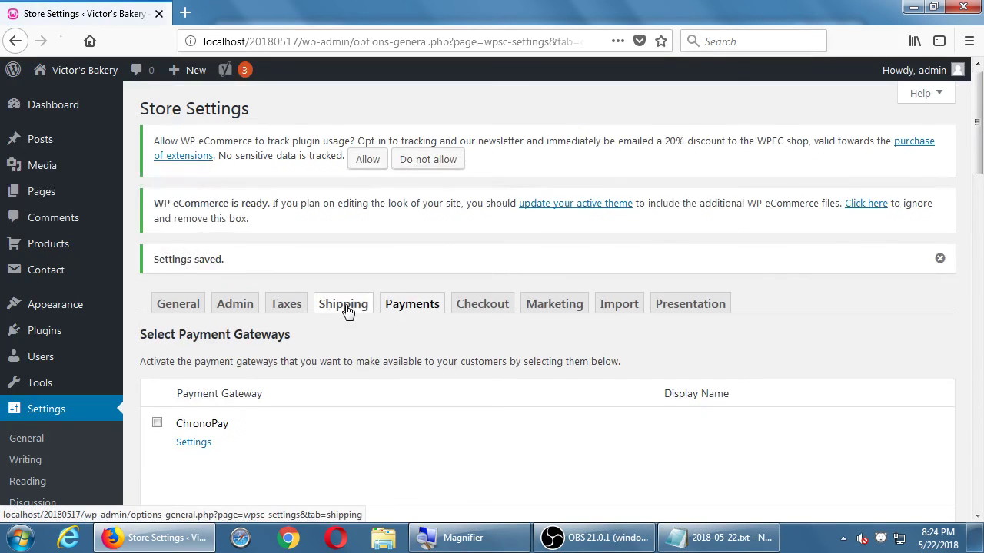
# Step: In PayPal Payments Standard 2.0 settings, replace the Display Name with 'Credit cards accepted'
pyautogui.scroll(-8, 345, 312)
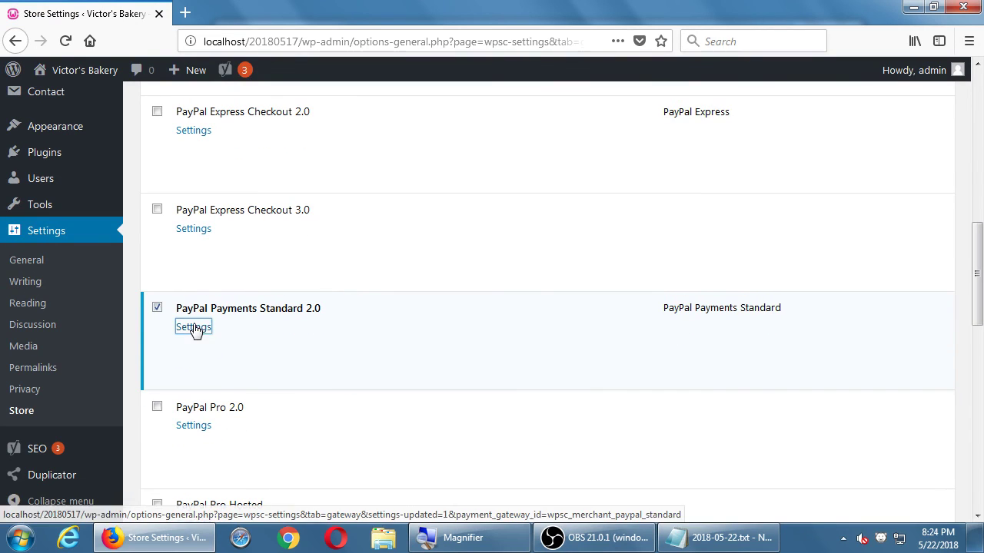
pyautogui.click(193, 327)
pyautogui.scroll(-3, 340, 318)
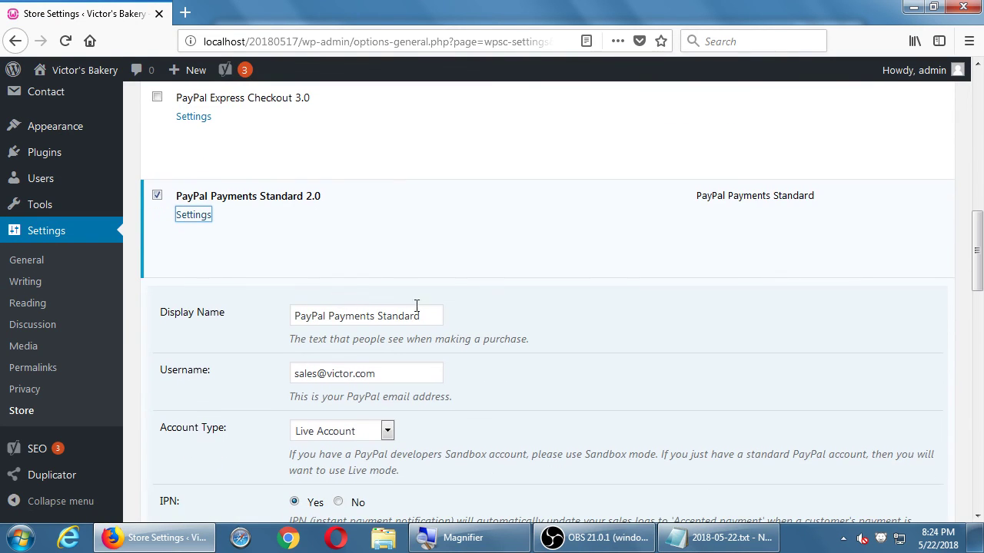
pyautogui.moveTo(439, 314); pyautogui.dragTo(266, 314)
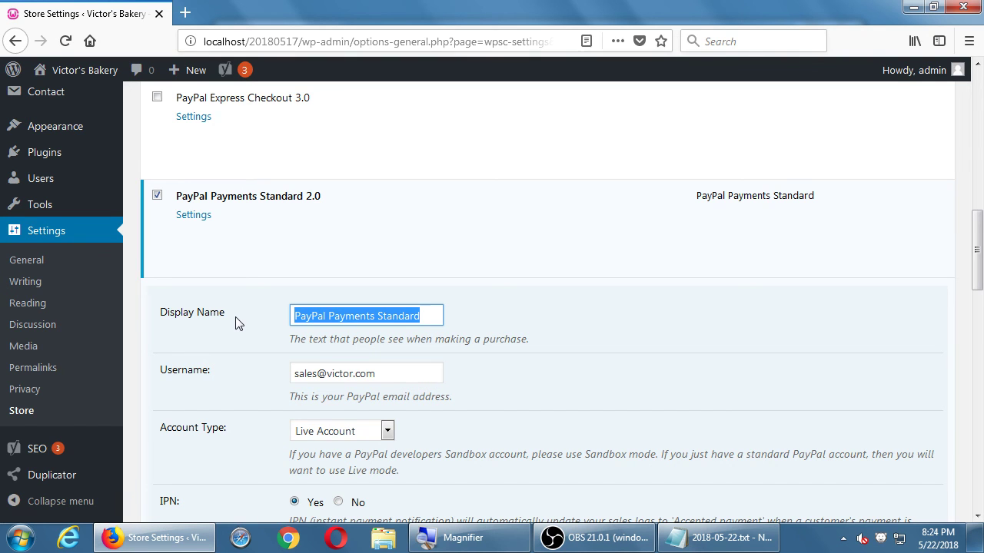
pyautogui.write('Pay now')
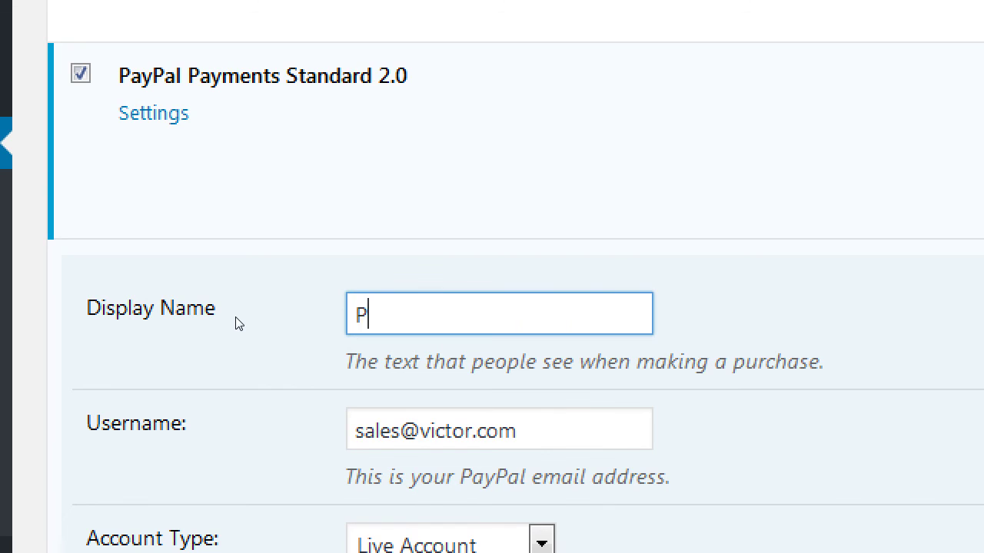
pyautogui.press('BackSpace')
pyautogui.press('BackSpace')
pyautogui.press('BackSpace')
pyautogui.press('BackSpace')
pyautogui.press('BackSpace')
pyautogui.press('BackSpace')
pyautogui.press('BackSpace')
pyautogui.write('Credit ')
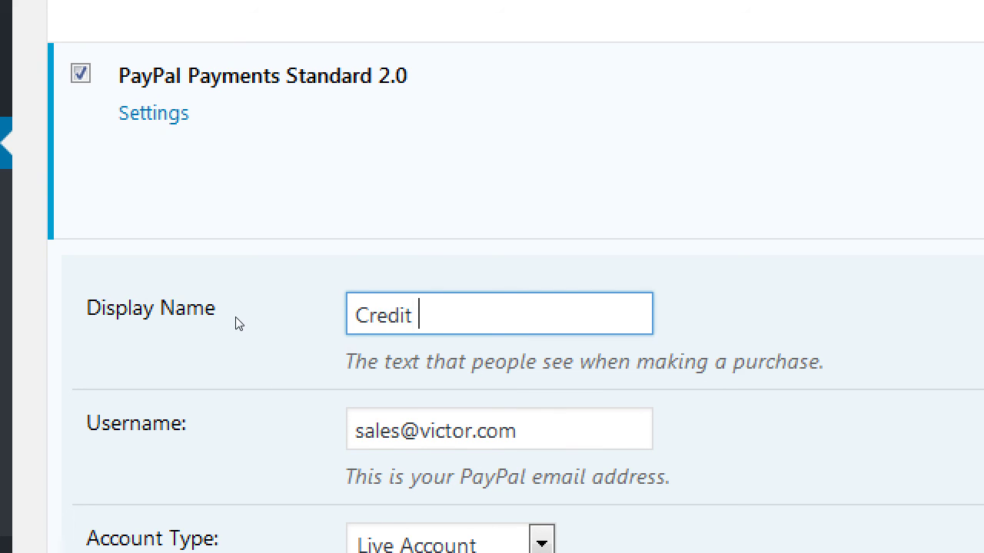
pyautogui.write('creds acc')
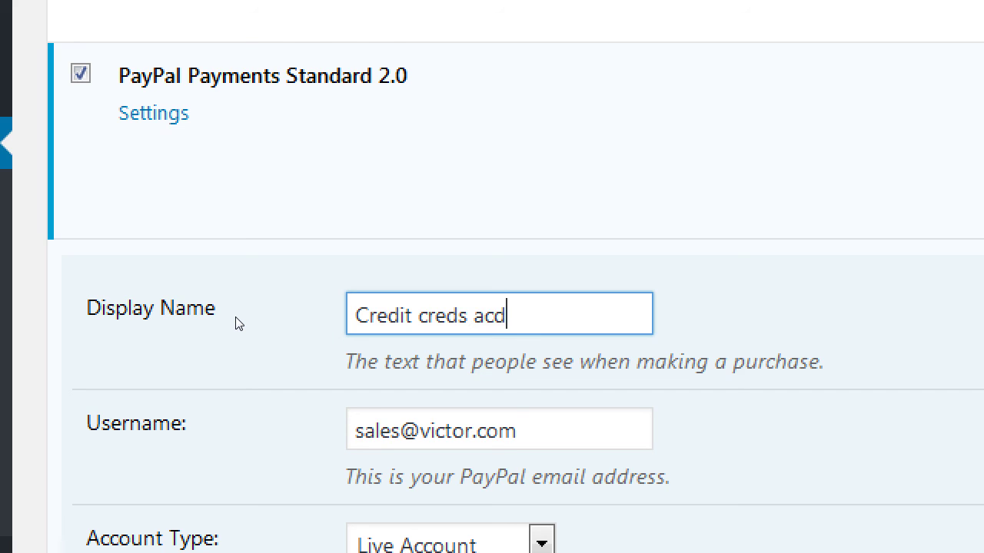
pyautogui.press('BackSpace')
pyautogui.press('BackSpace')
pyautogui.press('BackSpace')
pyautogui.press('BackSpace')
pyautogui.press('BackSpace')
pyautogui.press('BackSpace')
pyautogui.press('BackSpace')
pyautogui.press('BackSpace')
pyautogui.write('ards accepted')
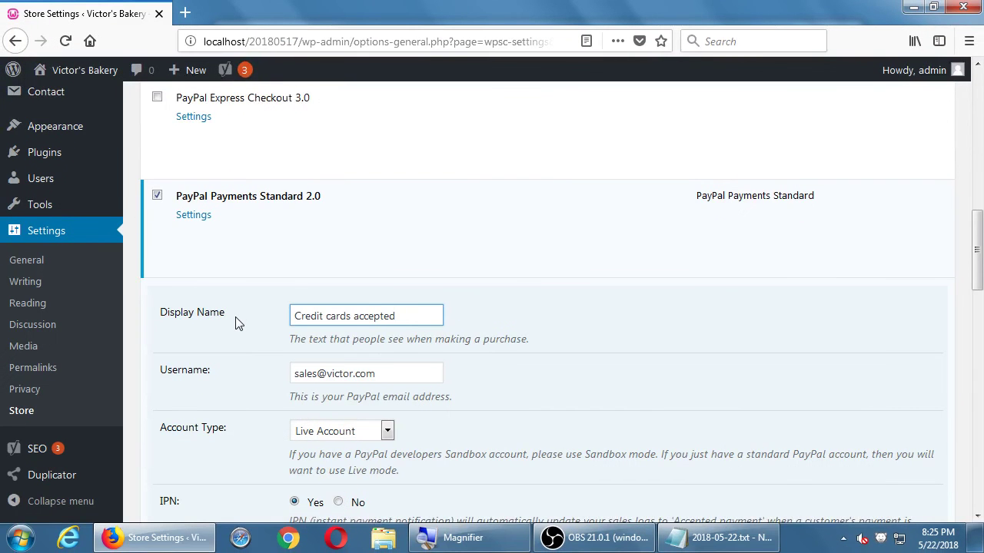
pyautogui.scroll(-3, 238, 324)
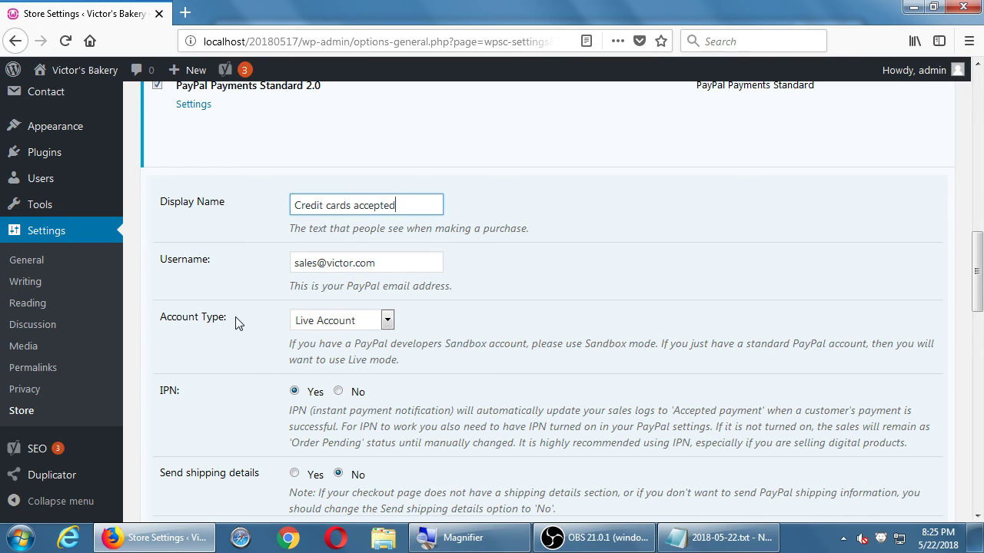
# Step: Keep Live Account as the PayPal account type and save the payment gateway changes
pyautogui.click(317, 326)
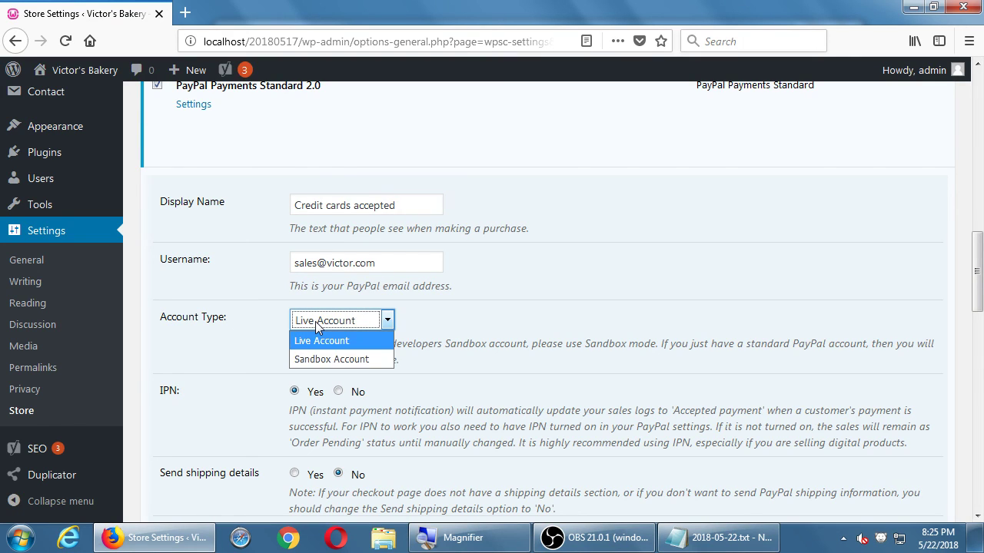
pyautogui.click(139, 280)
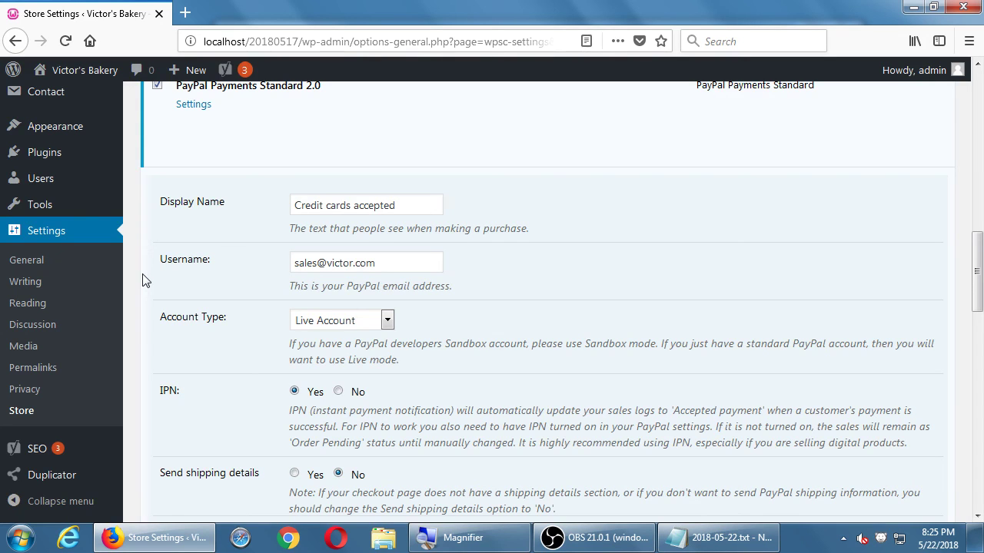
pyautogui.scroll(-1, 146, 280)
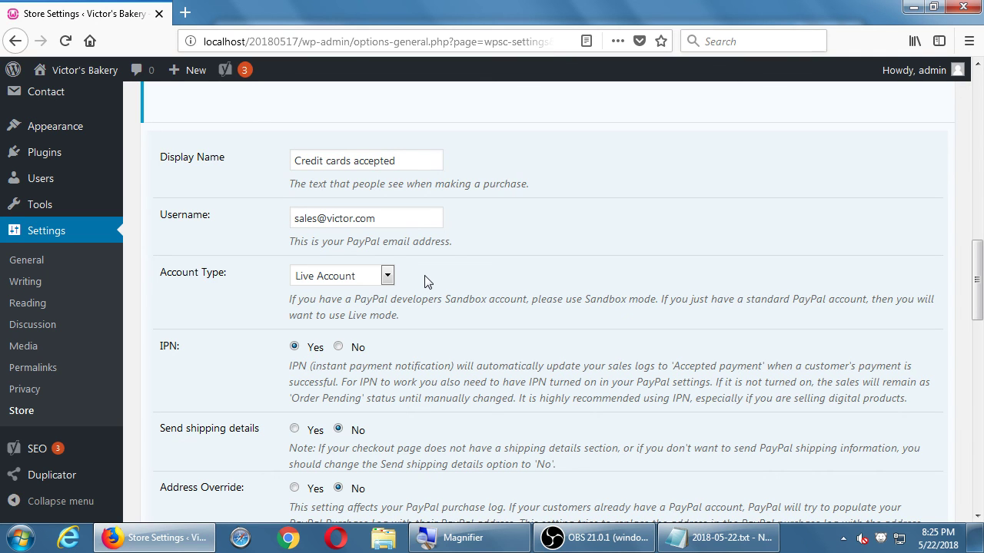
pyautogui.scroll(-10, 426, 282)
pyautogui.scroll(3, 490, 222)
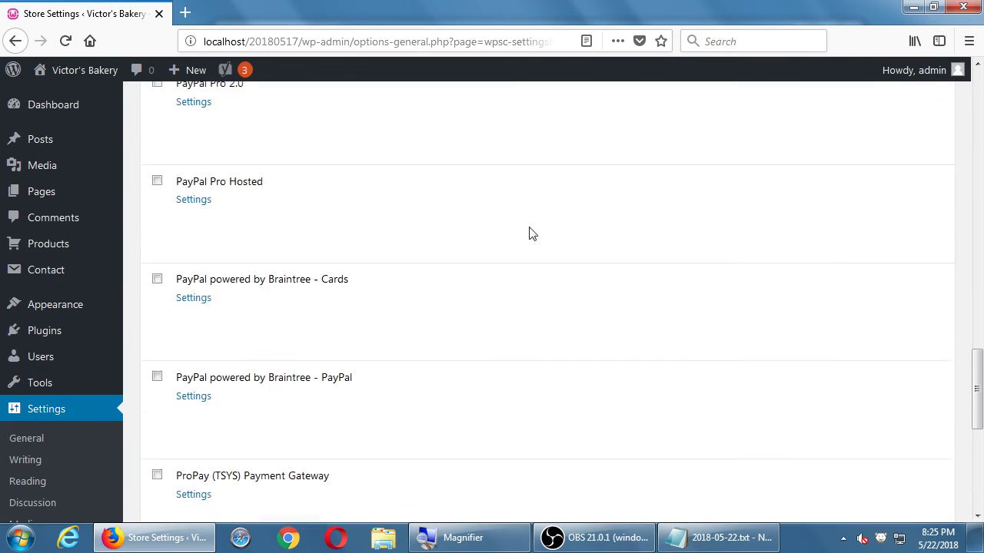
pyautogui.scroll(1, 585, 238)
pyautogui.scroll(-8, 615, 253)
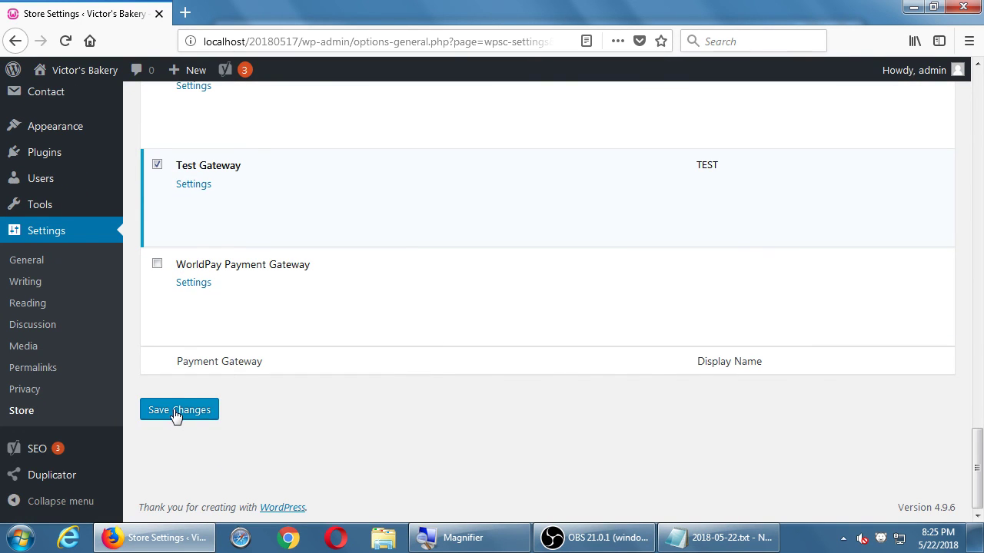
pyautogui.click(176, 415)
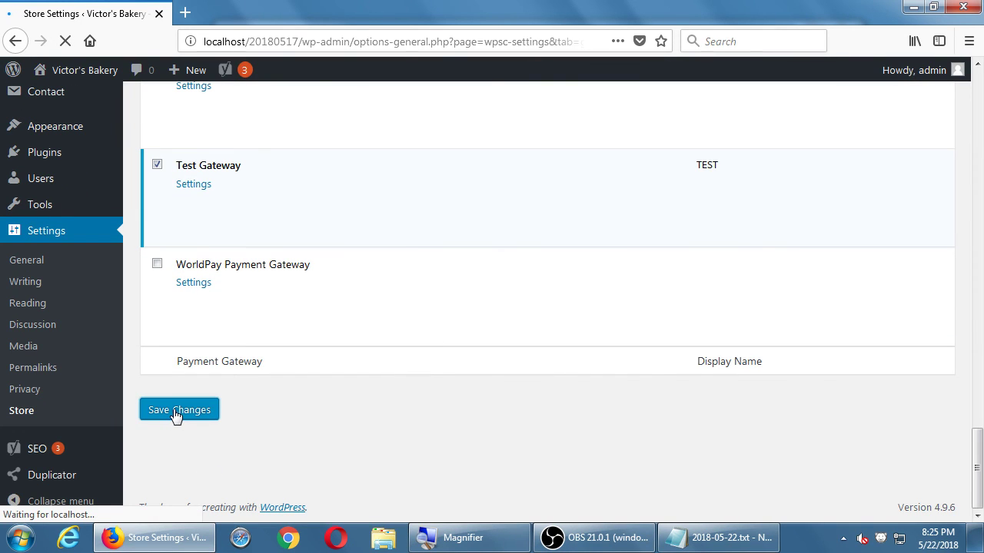